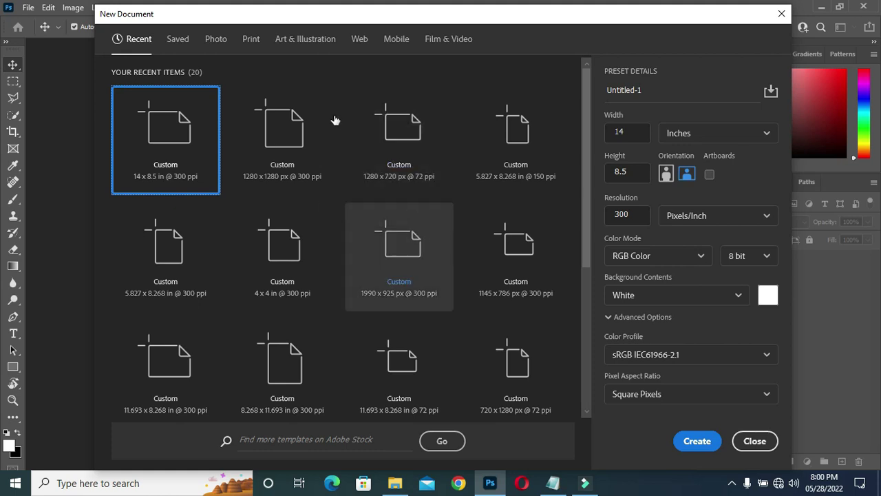
- Create a new Legal-size landscape document, 14 × 8.5 in at 300 ppi
click(249, 42)
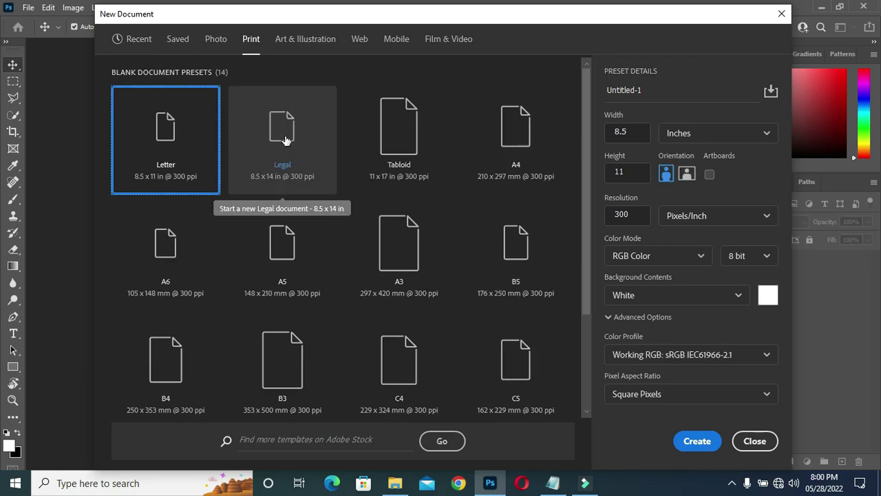
click(286, 140)
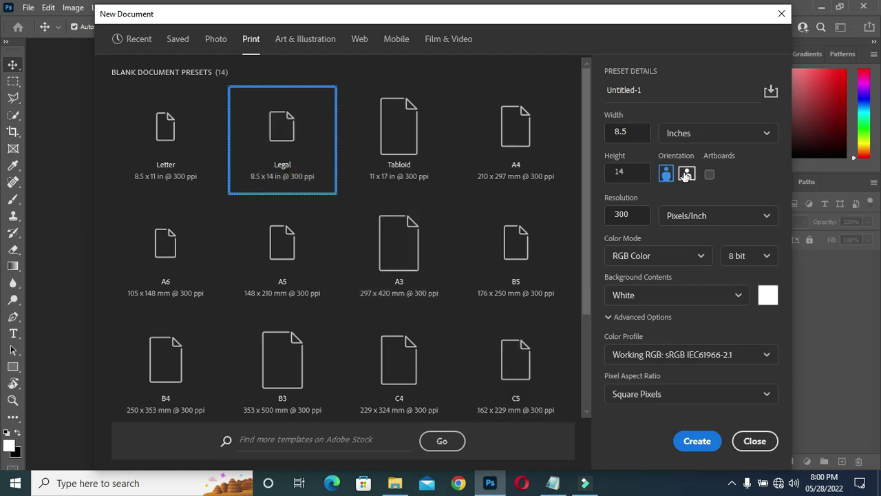
click(686, 175)
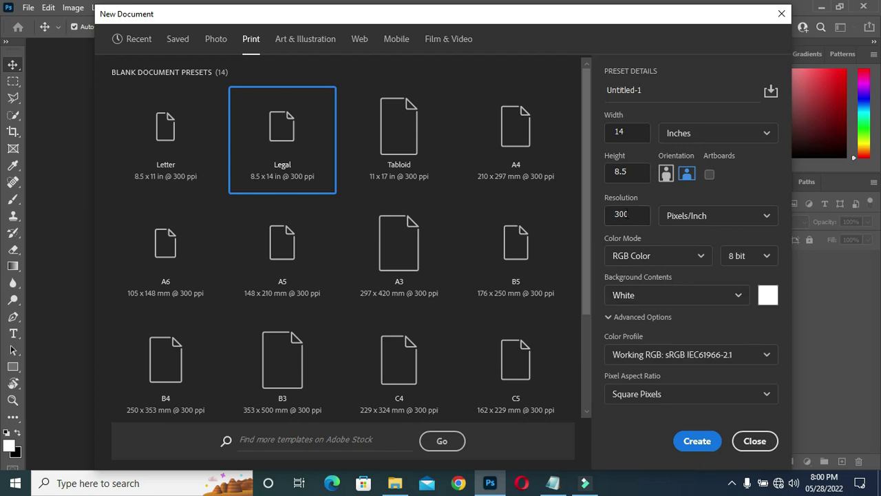
click(631, 214)
click(696, 442)
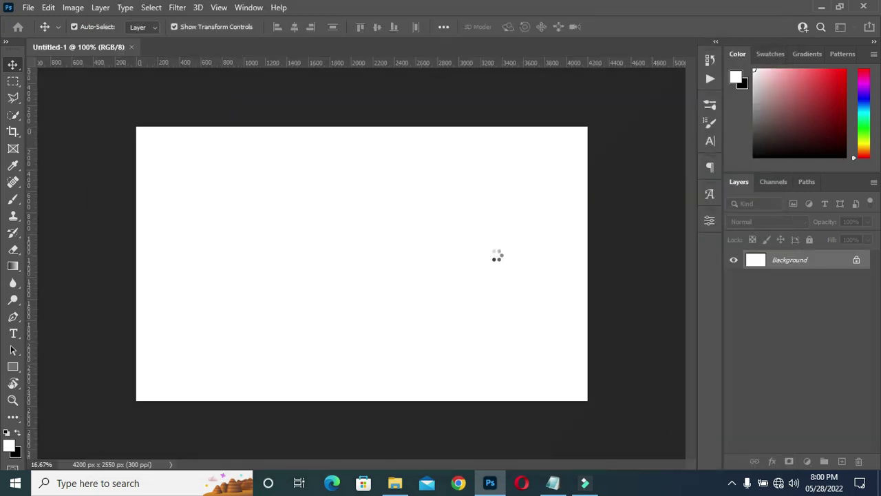
- Add vertical guides at 50%, 45% and 55% of the width
scroll(366, 259, up, 1)
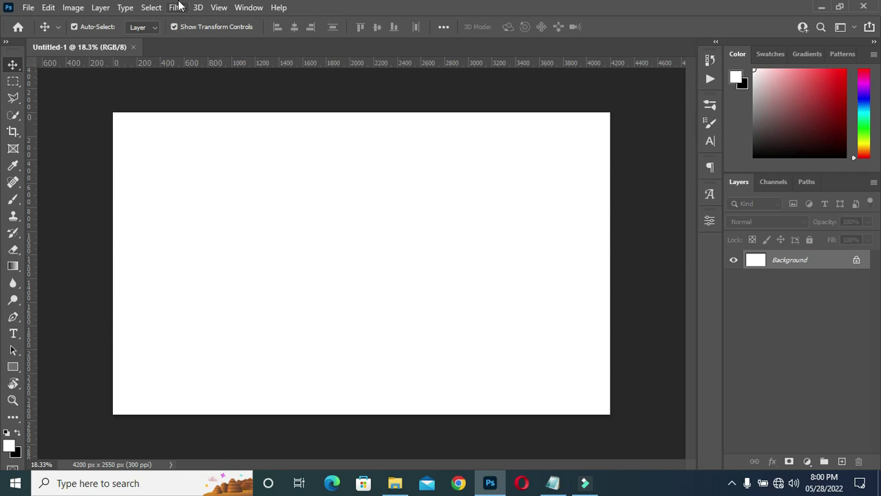
click(221, 8)
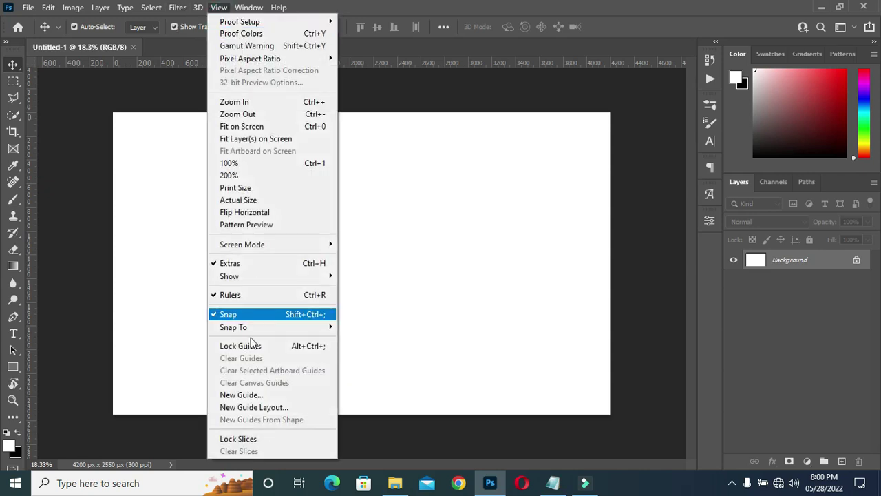
click(257, 395)
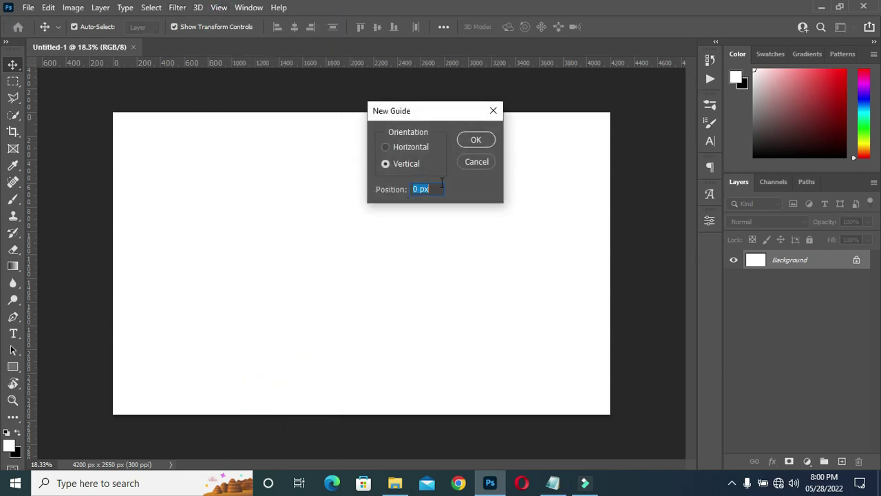
text(50)
key(Return)
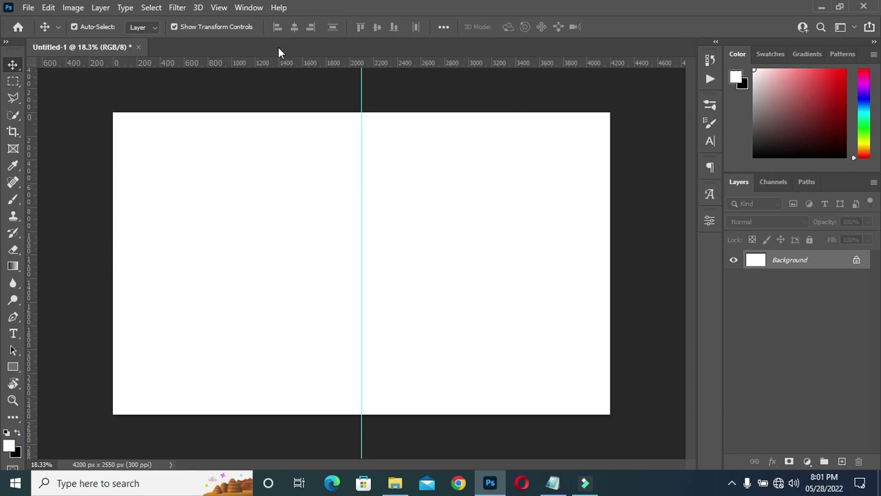
click(219, 8)
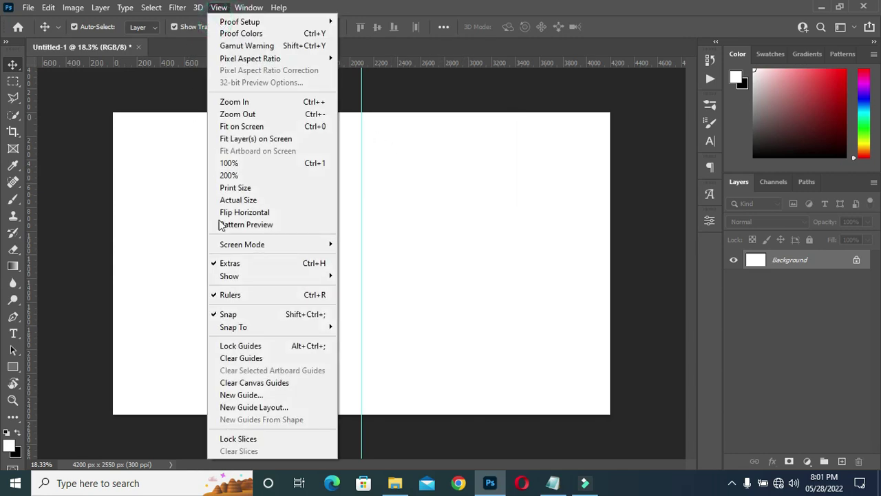
click(248, 395)
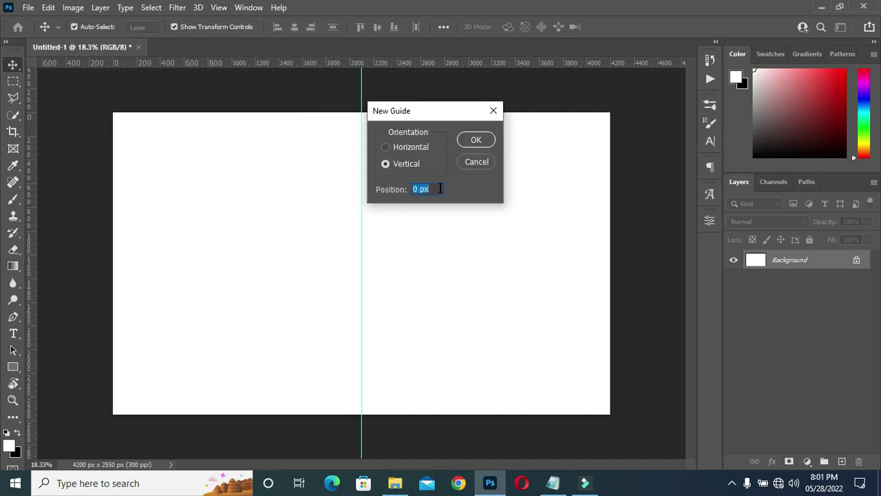
text(45)
click(483, 140)
click(221, 10)
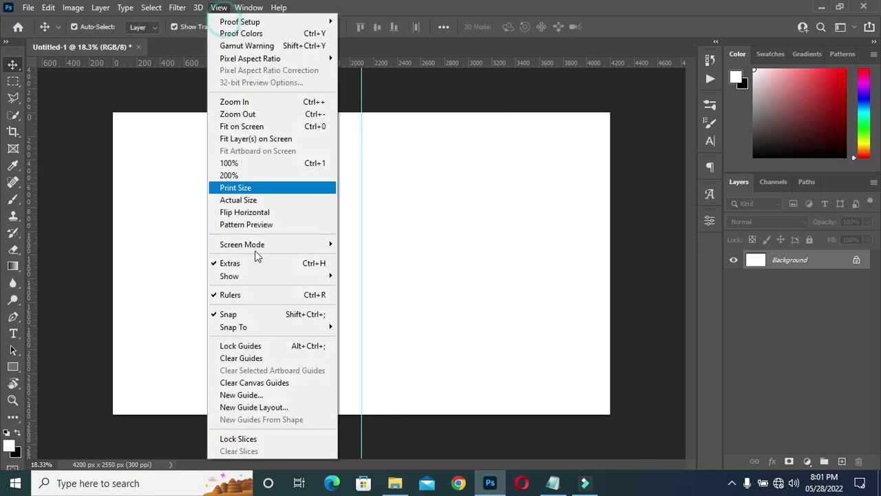
click(246, 395)
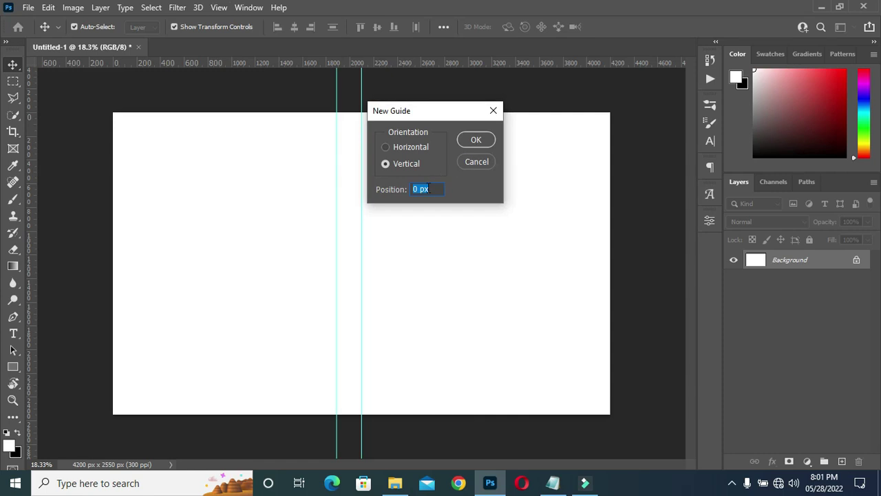
text(55%)
click(486, 140)
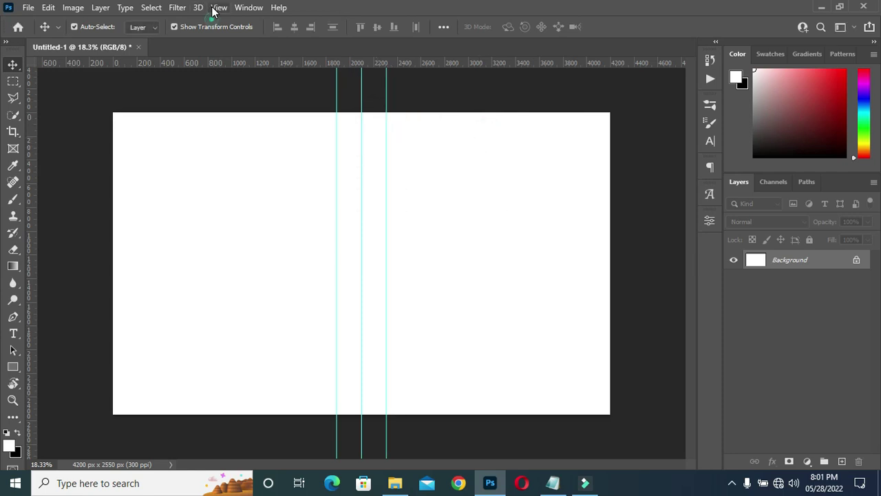
- Add vertical guides at 5% and 95% of the width
click(217, 8)
click(252, 396)
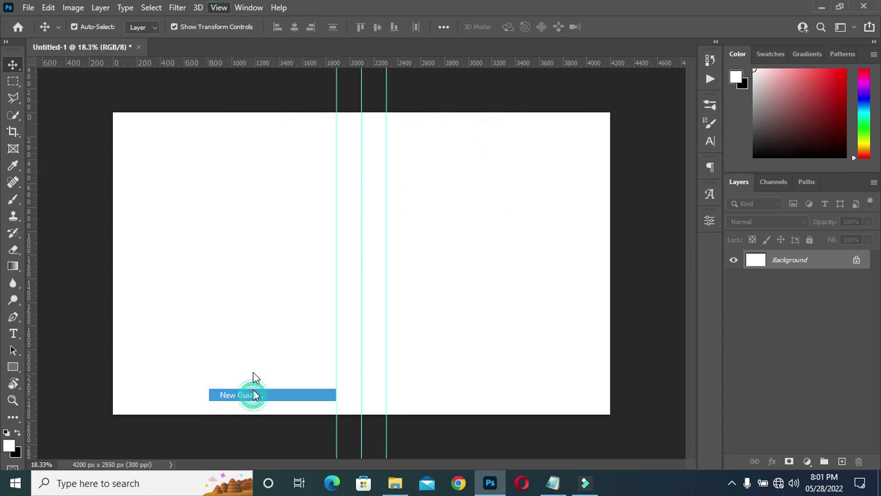
text(5)
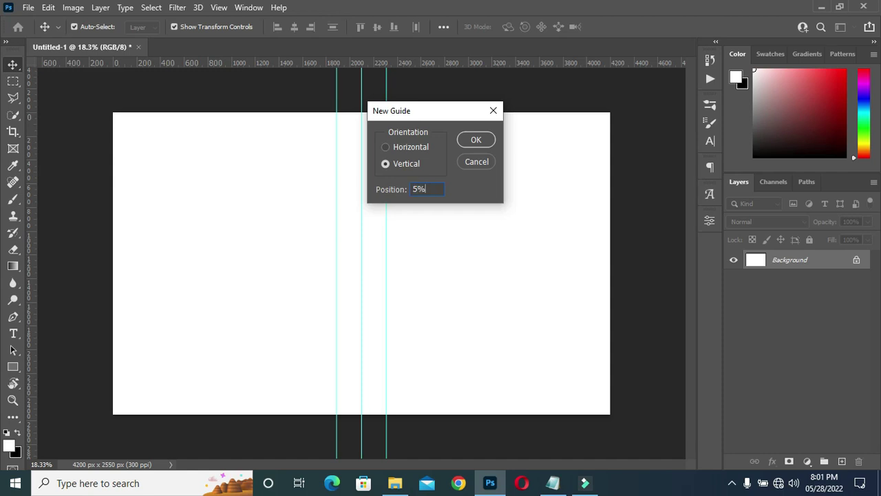
text(%)
key(Return)
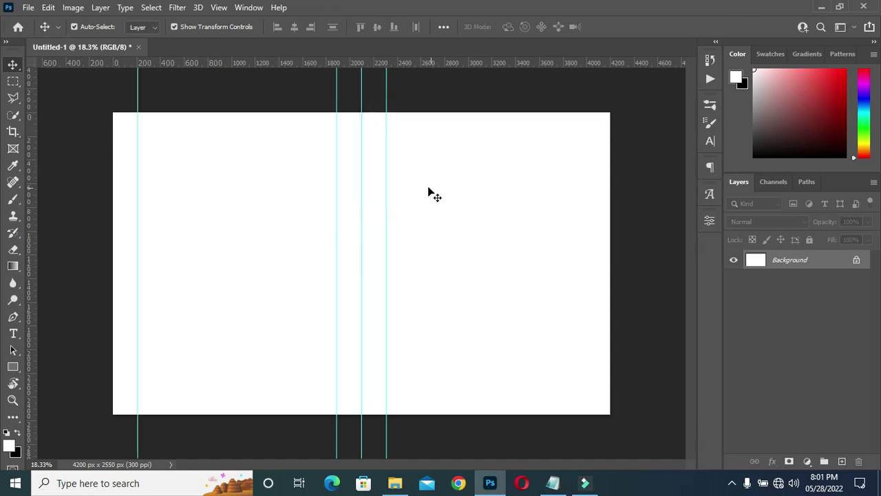
click(217, 7)
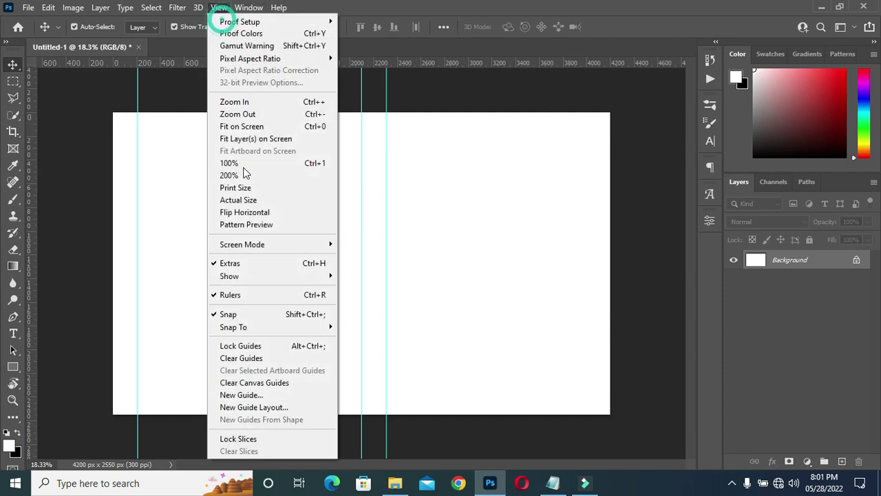
click(259, 395)
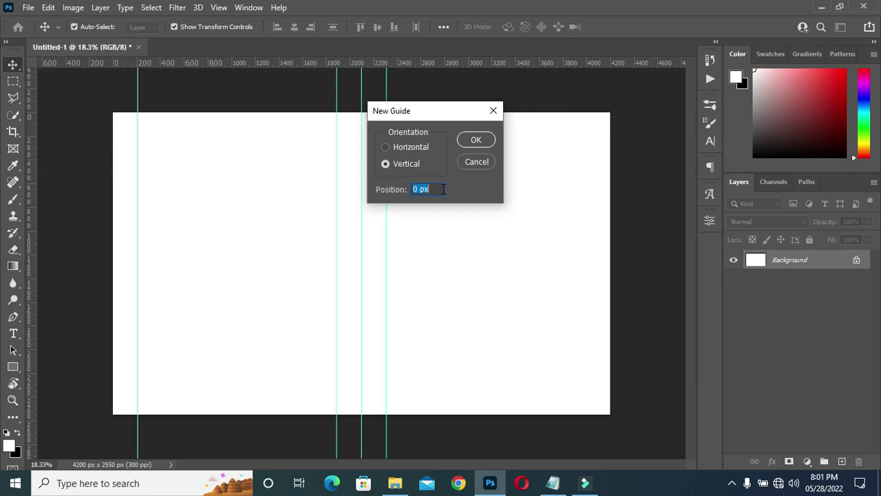
text(95)
click(474, 141)
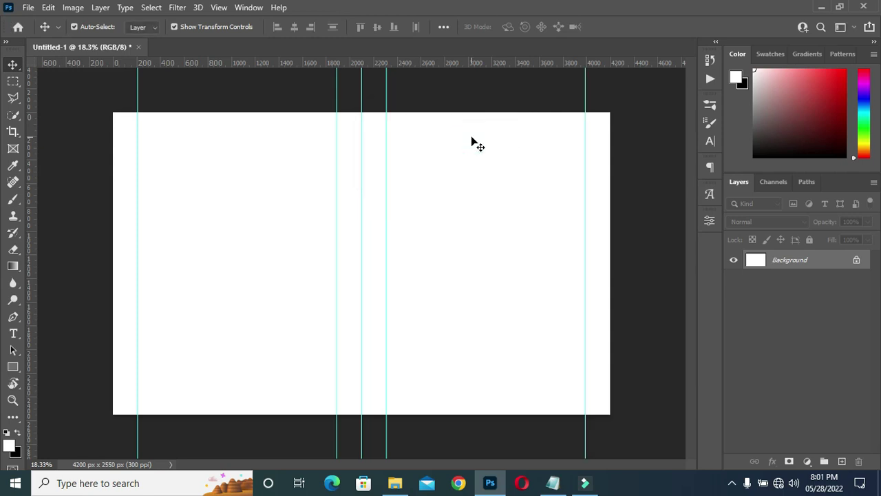
- Add a horizontal guide at 5% from the top
click(215, 8)
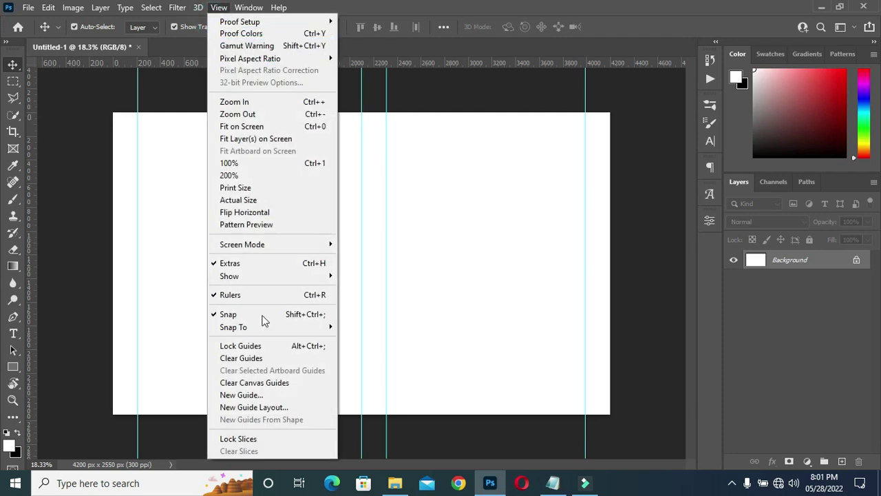
click(253, 395)
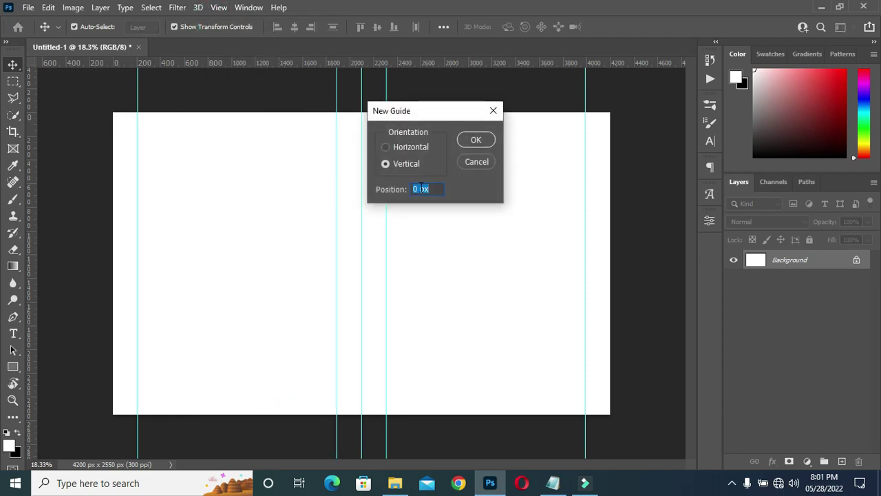
click(389, 149)
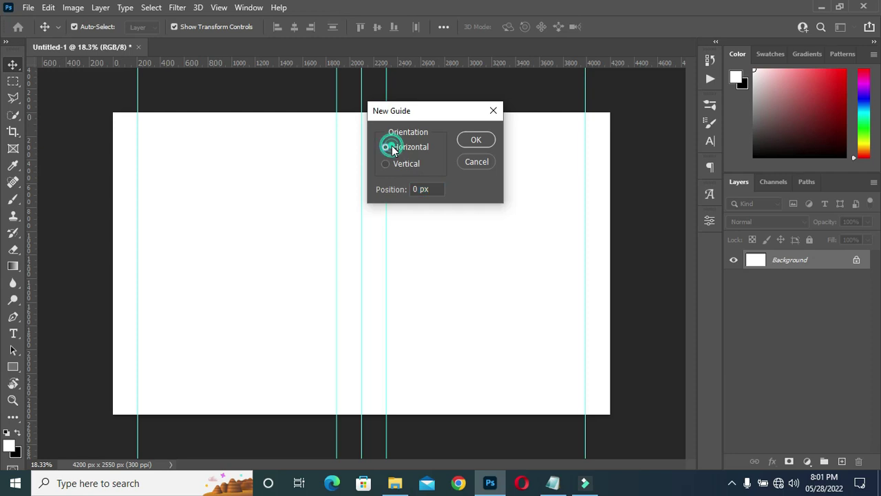
double_click(431, 189)
text(5)
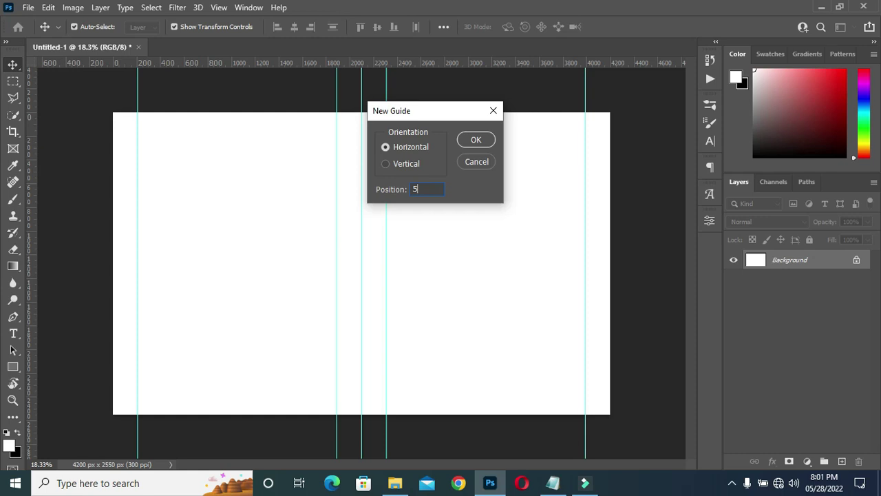
text(%)
key(Return)
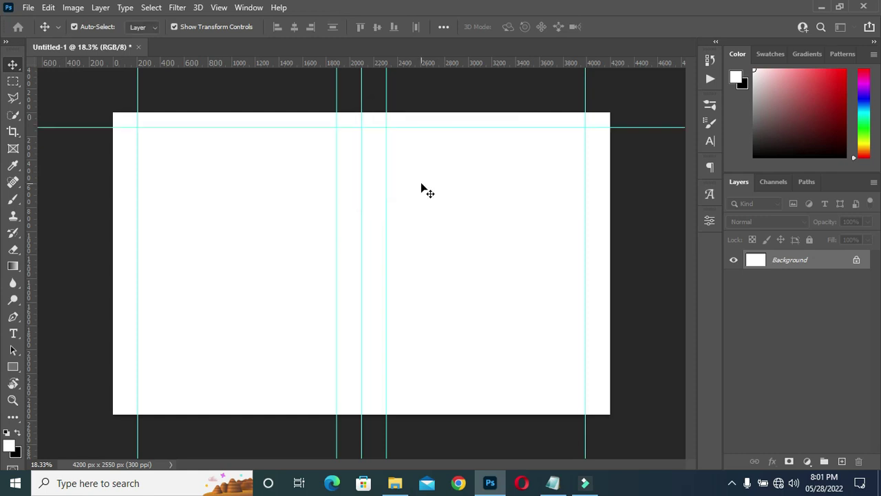
- Add a horizontal guide at 95% from the top
click(219, 8)
click(255, 392)
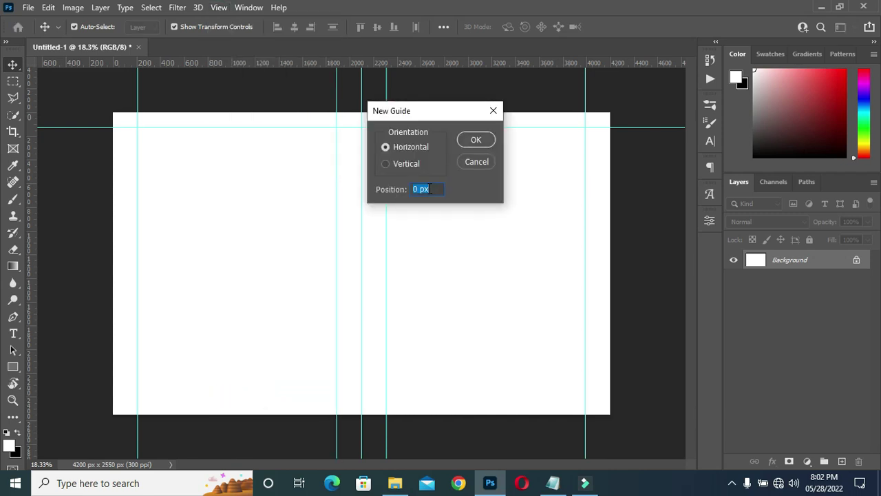
text(95%)
key(Return)
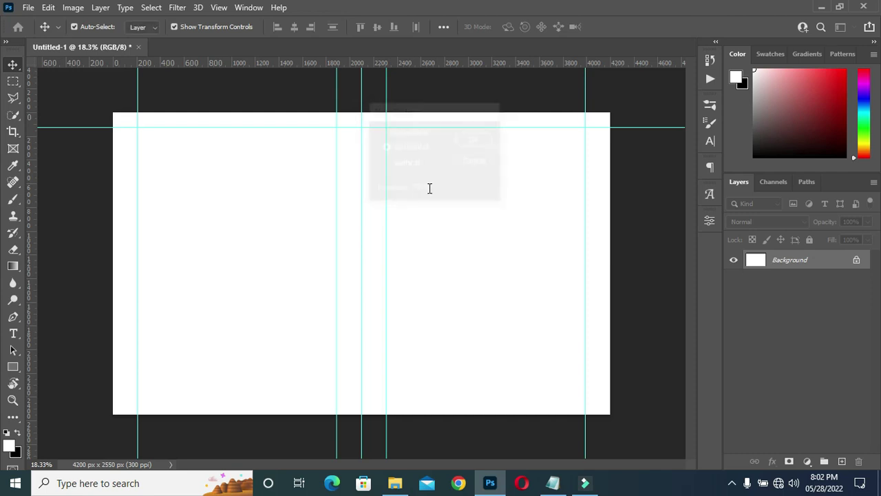
- Drag guides from the rulers onto the top, bottom, left and right canvas edges
double_click(441, 62)
click(732, 64)
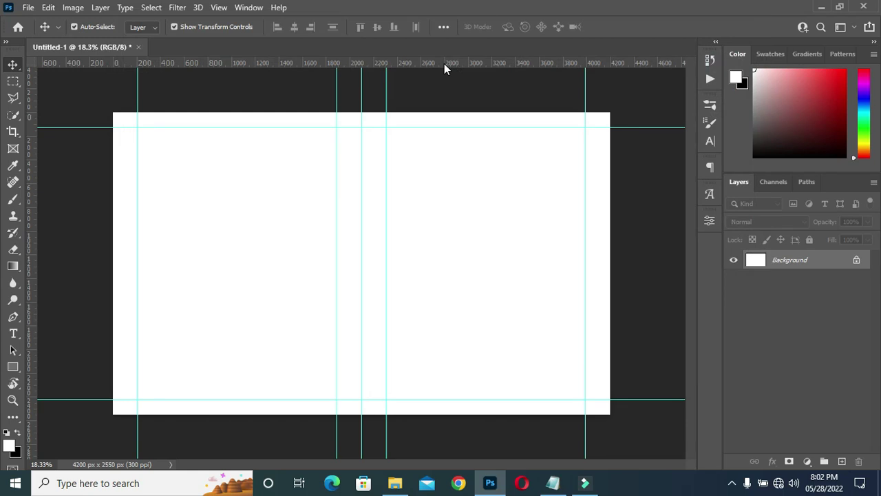
drag(444, 63, 451, 113)
drag(265, 57, 294, 414)
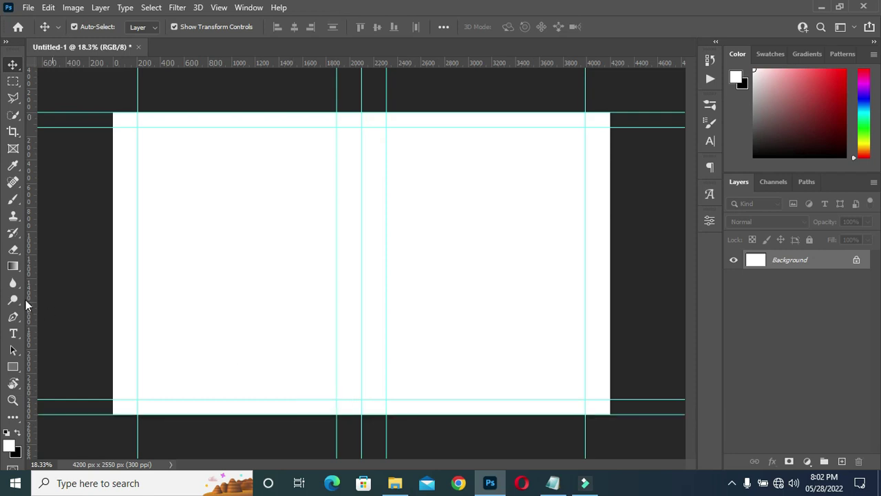
drag(33, 270, 113, 274)
drag(33, 265, 610, 270)
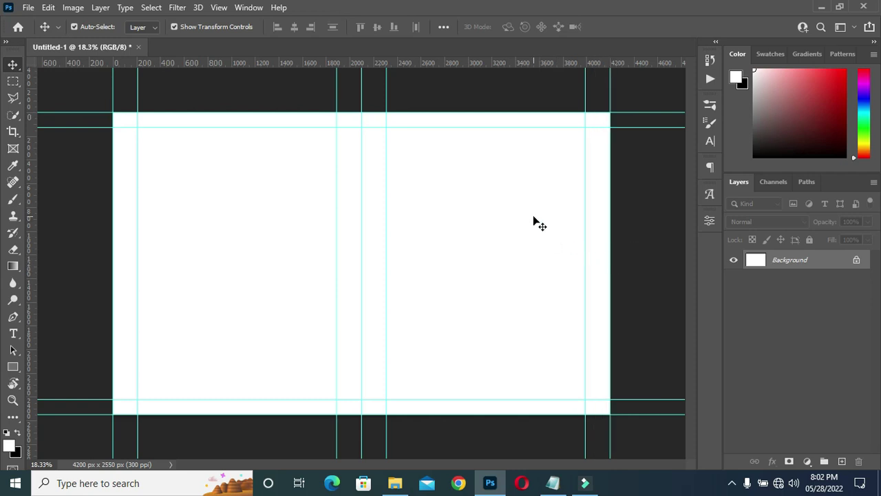
scroll(464, 230, up, 2)
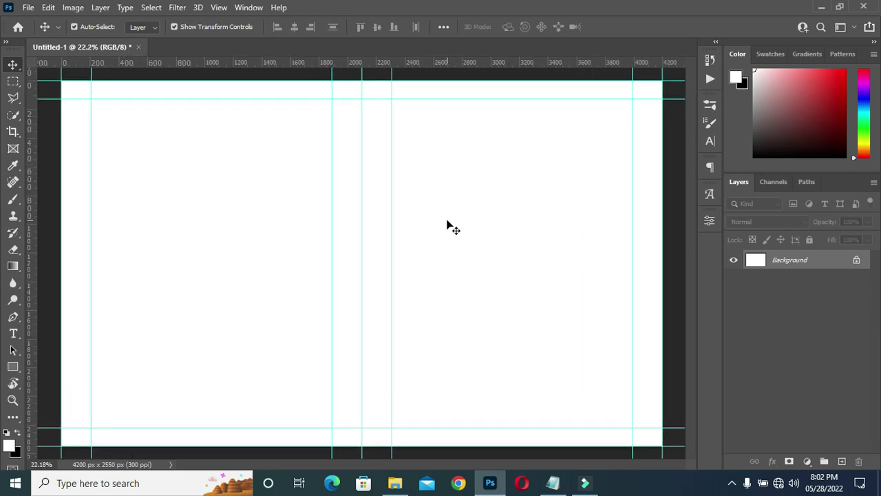
scroll(443, 225, down, 1)
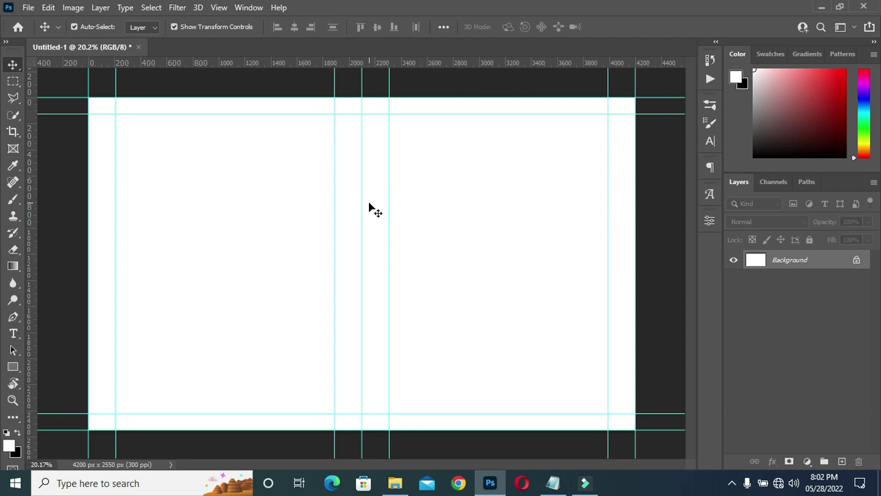
- Draw a 2100 × 2550 px rectangle over the right half and bring up the Notepad cover notes
drag(13, 369, 70, 372)
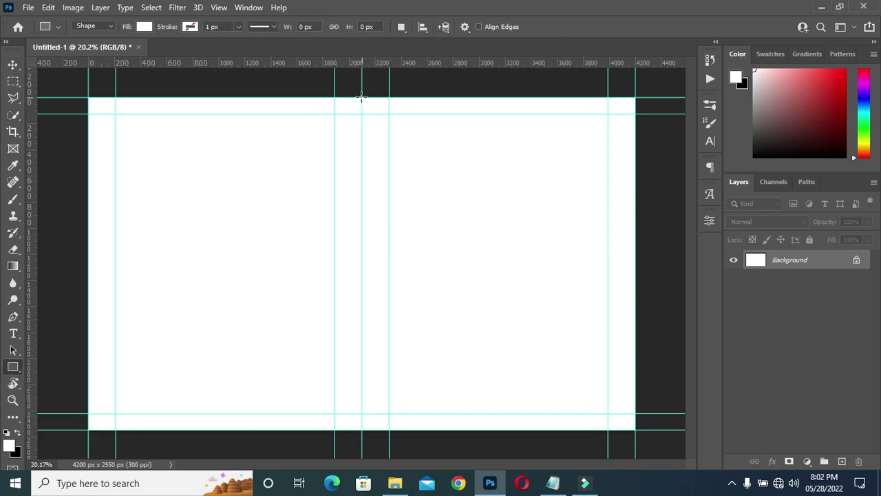
drag(362, 97, 634, 438)
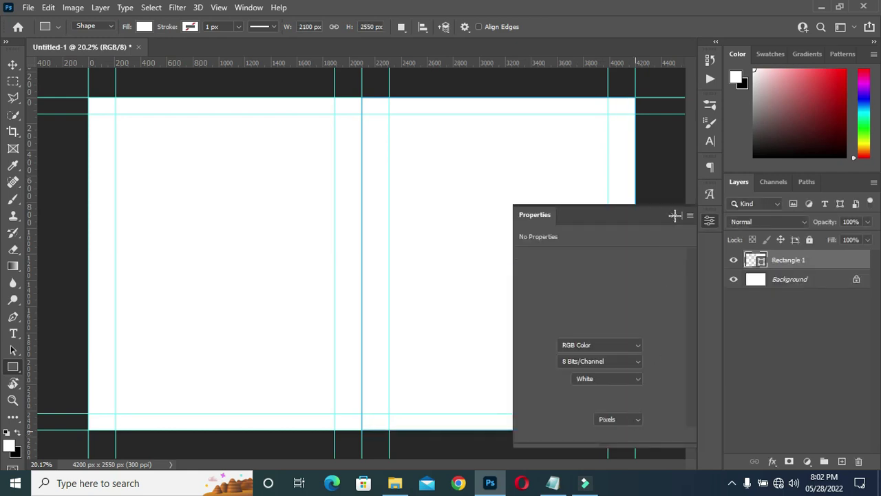
click(13, 65)
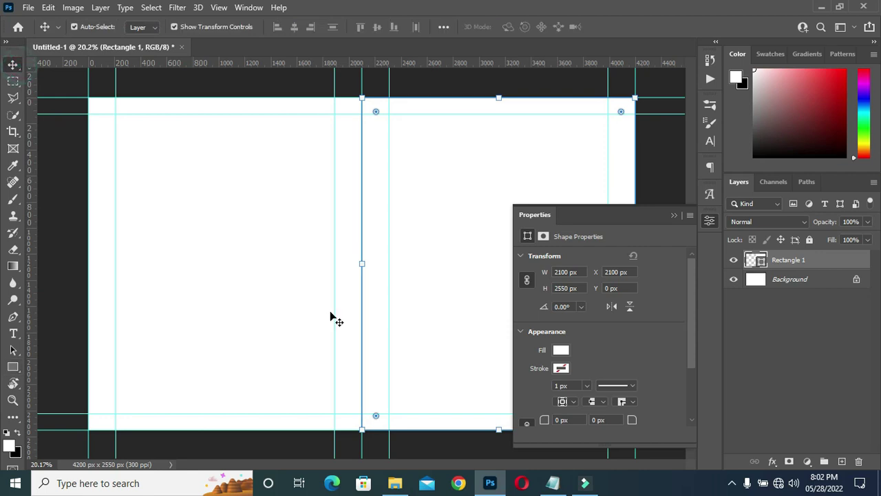
click(553, 482)
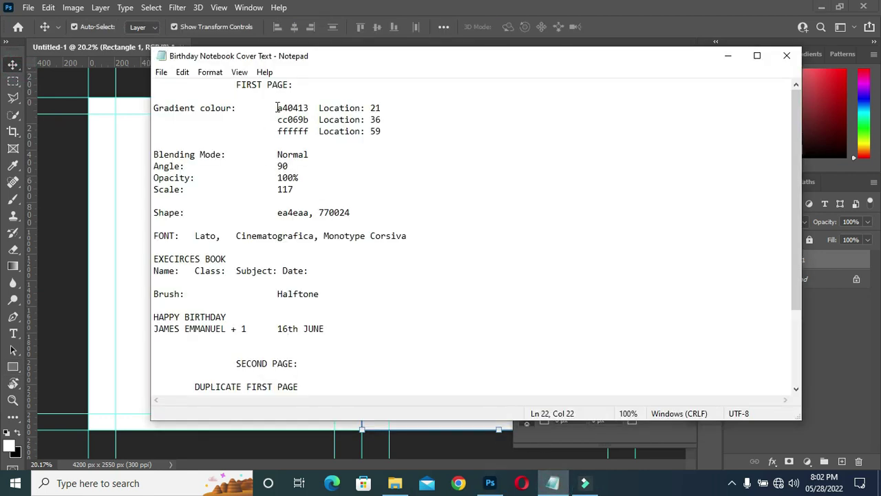
- Copy the colour code a40413 from the notes and return to Photoshop
drag(277, 108, 310, 110)
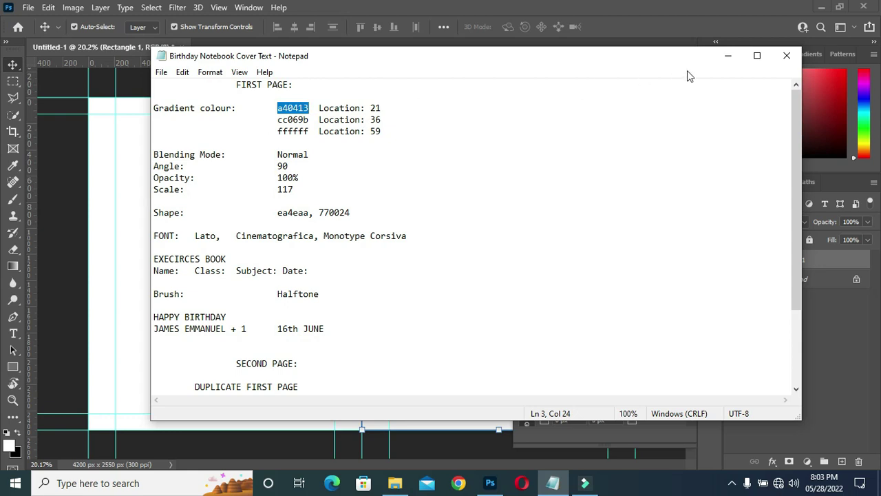
click(728, 61)
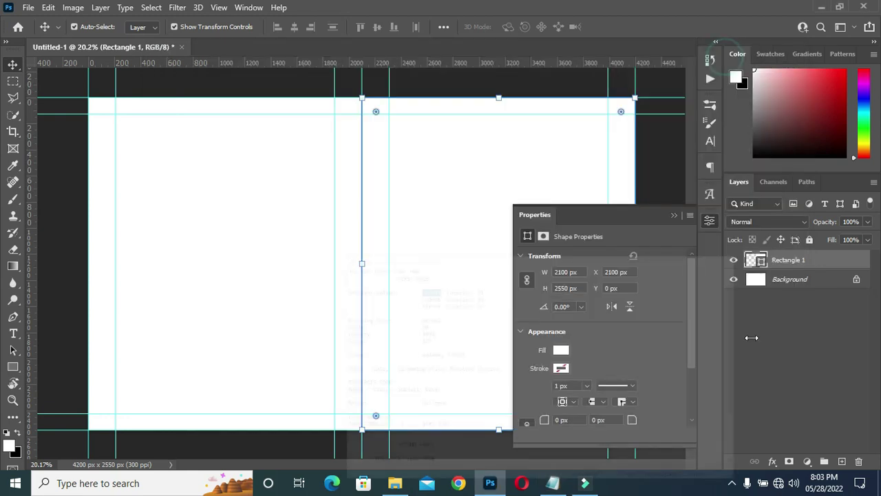
- Give Rectangle 1 a Gradient Overlay of dark red, magenta and white at the top
click(674, 215)
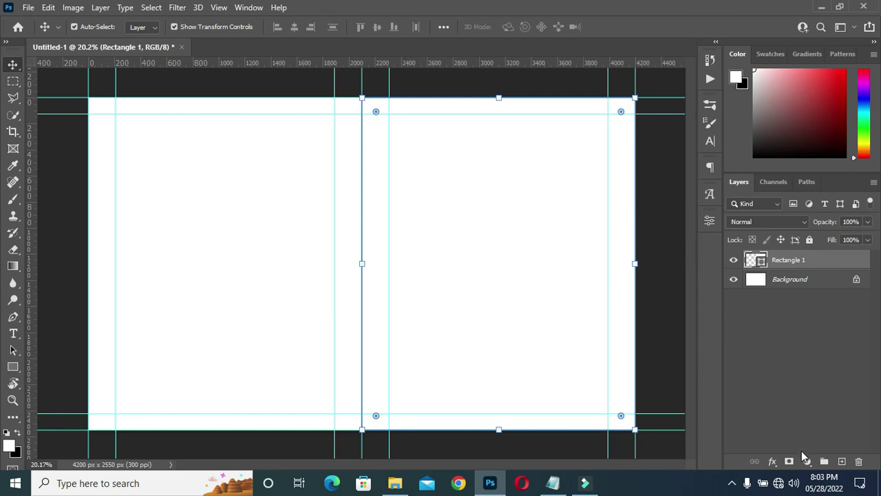
click(772, 461)
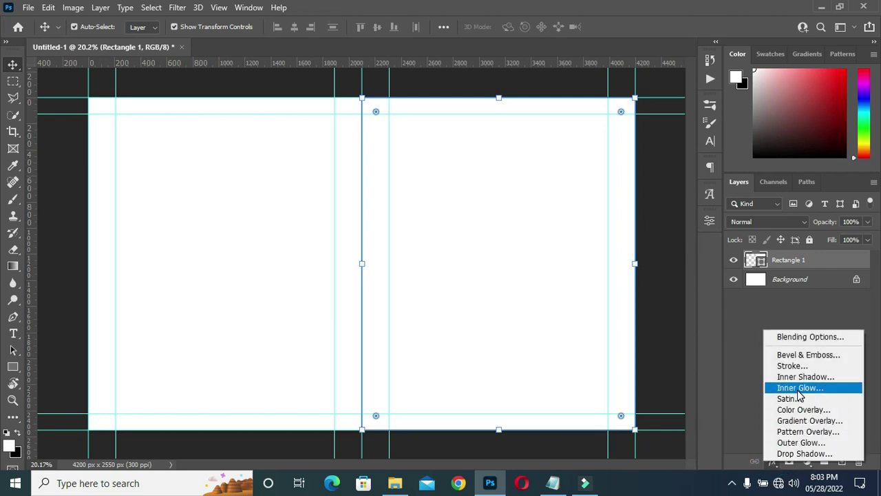
click(799, 421)
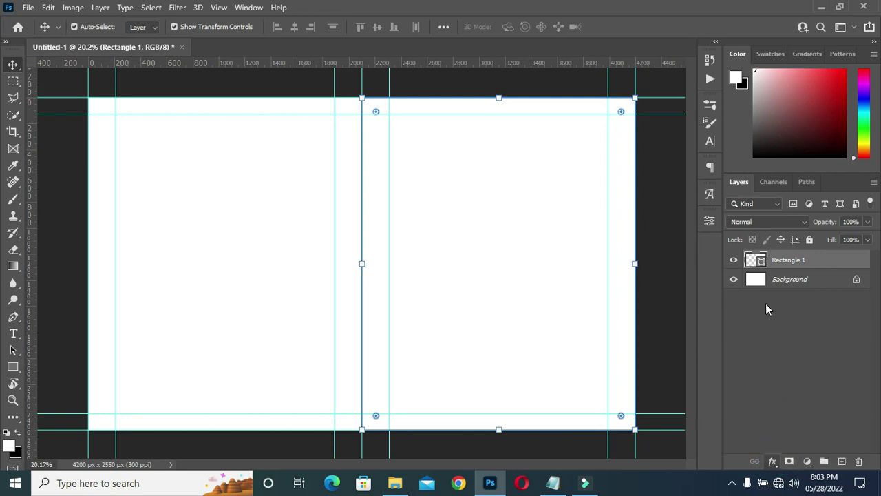
click(626, 193)
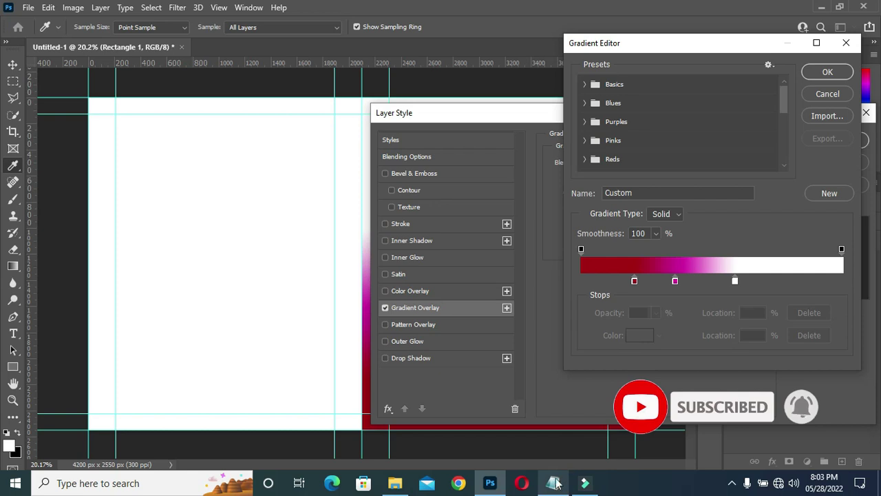
mouse_move(557, 488)
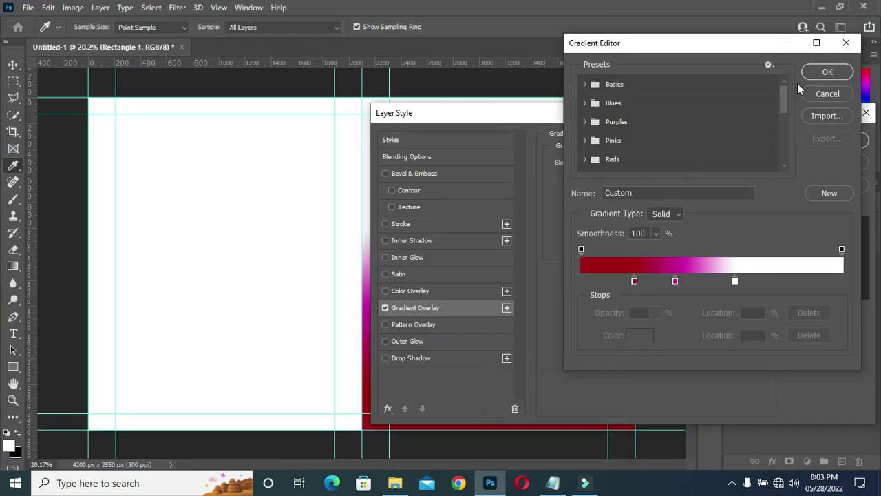
click(827, 73)
click(823, 140)
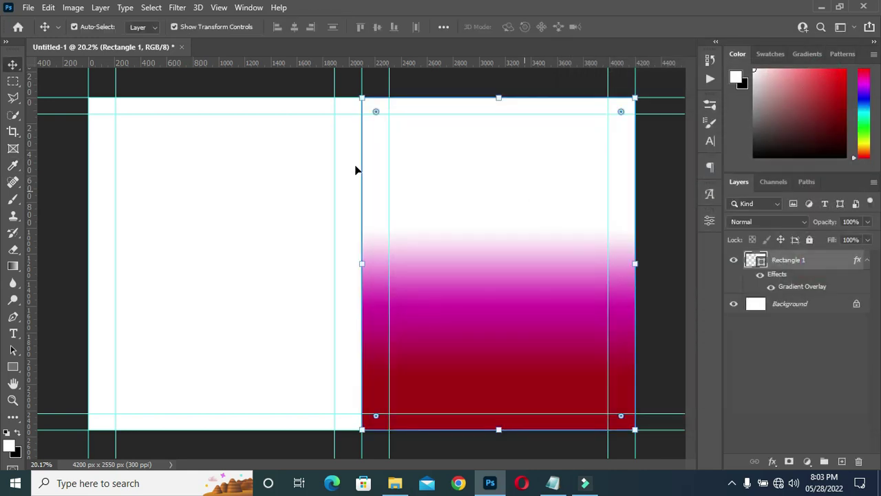
click(654, 222)
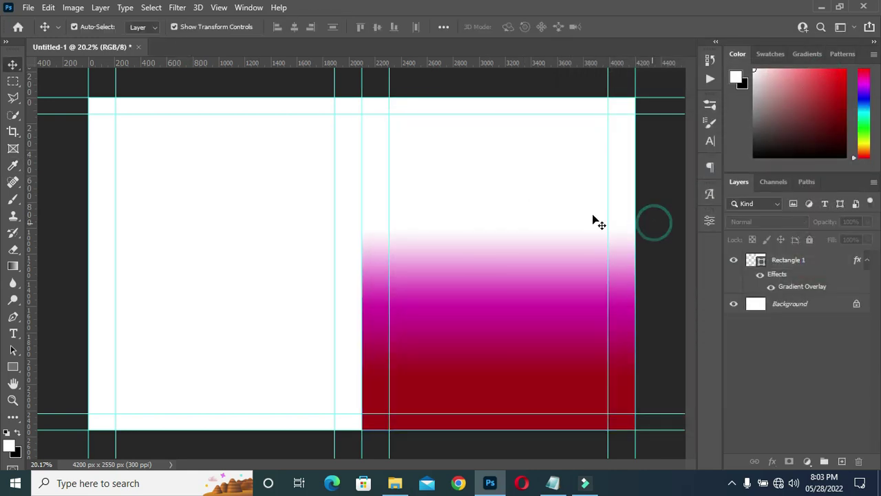
- Pen-draw a closed Shape 1 across the top of the right half, curving down at the right edge
click(14, 320)
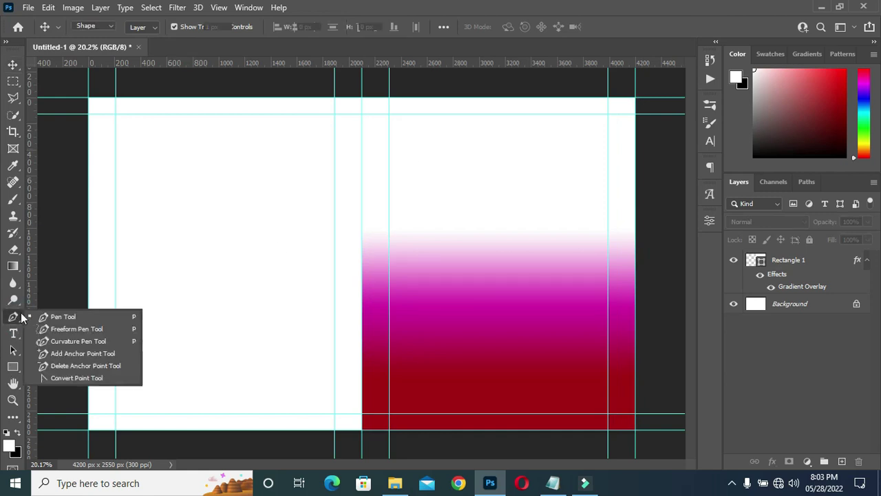
click(48, 316)
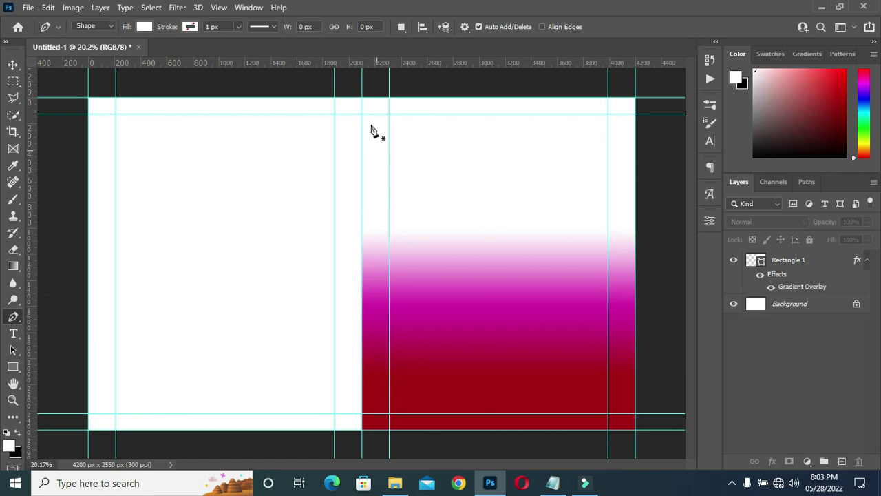
click(349, 89)
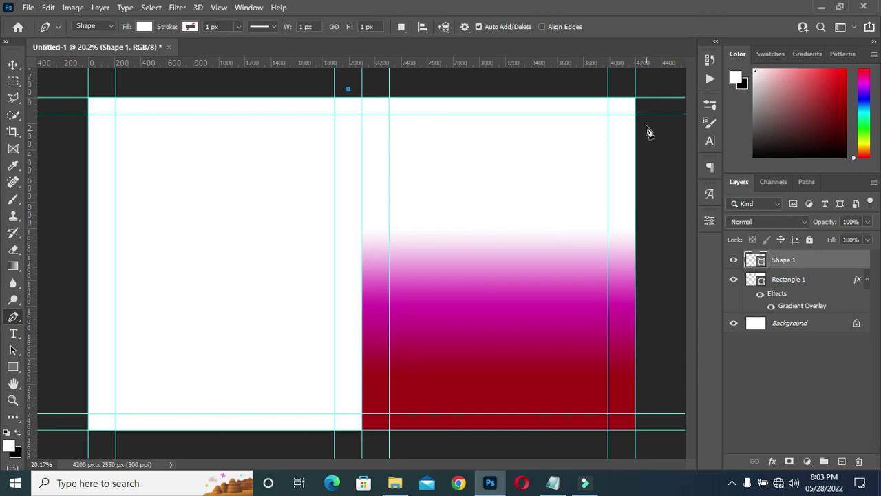
drag(646, 114, 714, 5)
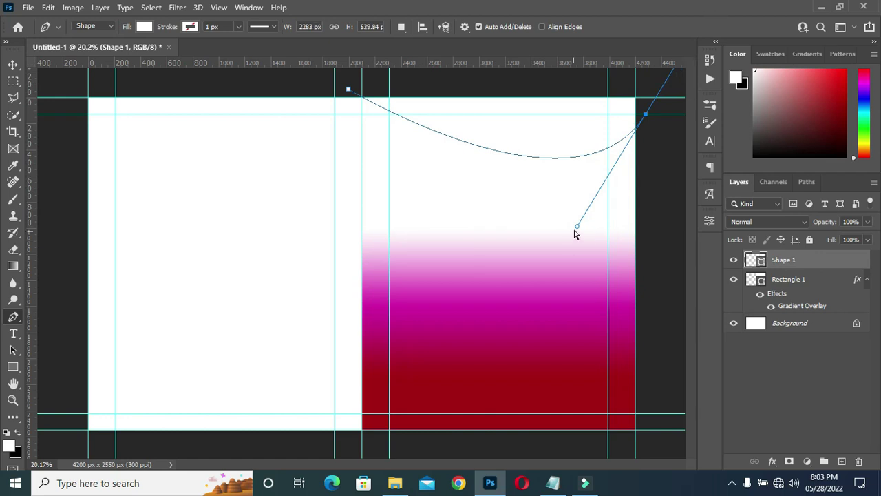
drag(578, 230, 621, 336)
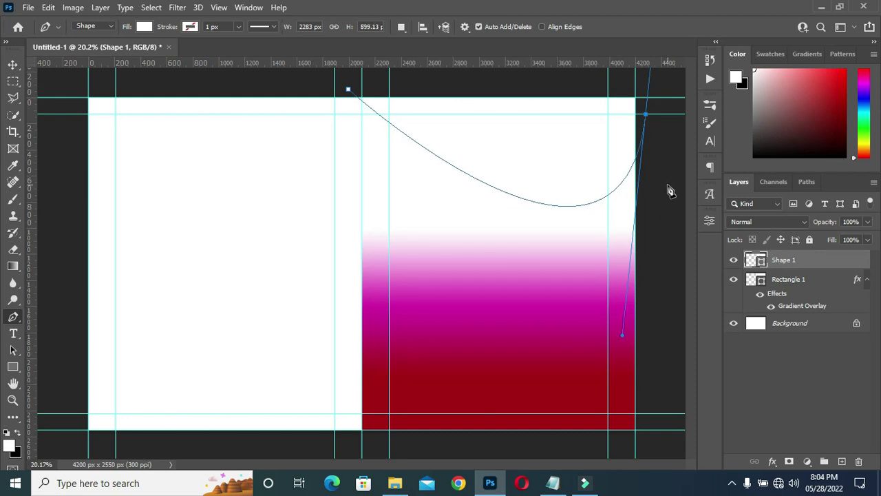
click(647, 117)
click(650, 88)
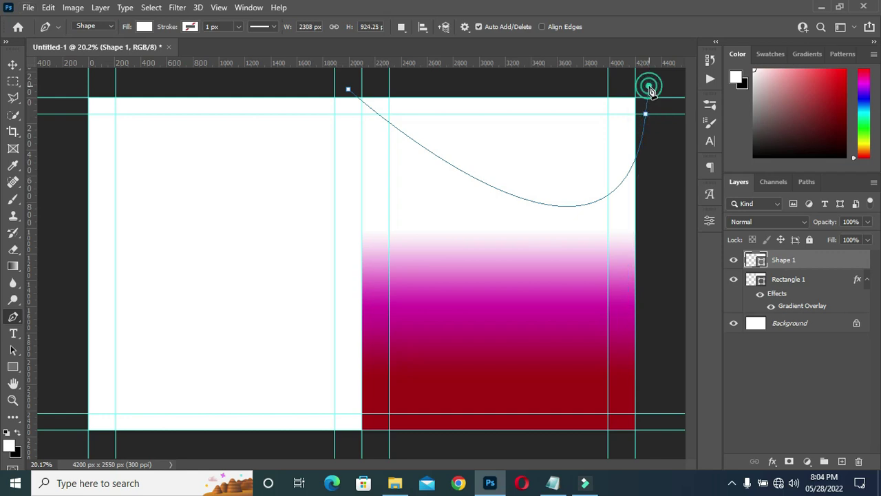
click(349, 91)
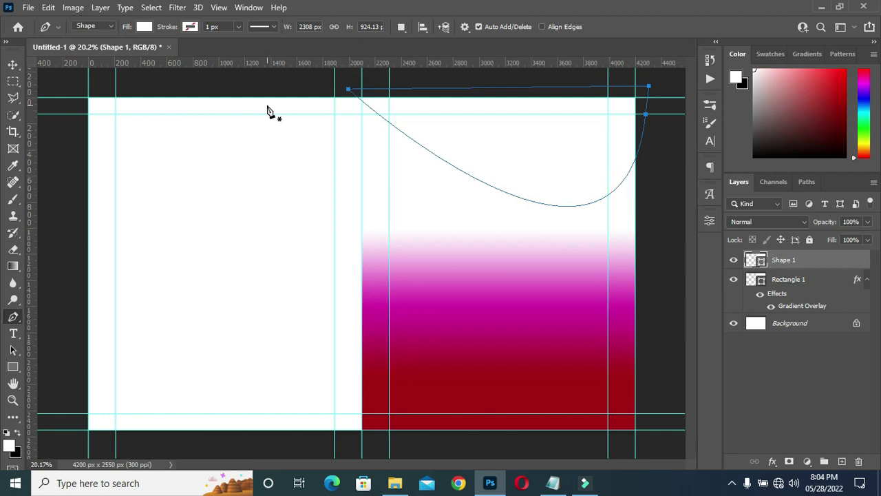
click(13, 65)
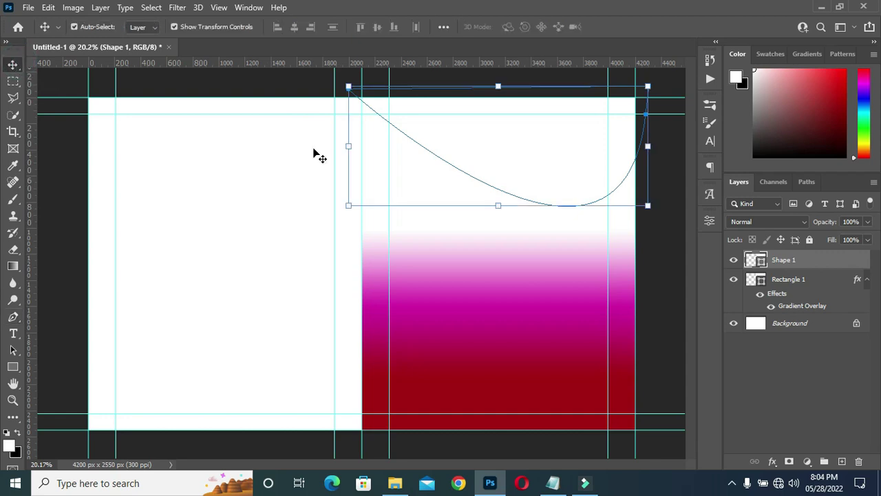
click(659, 289)
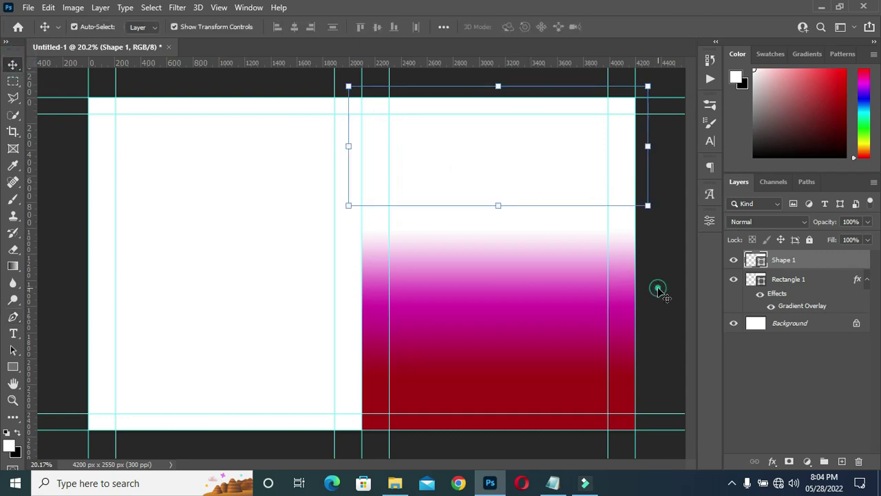
click(559, 151)
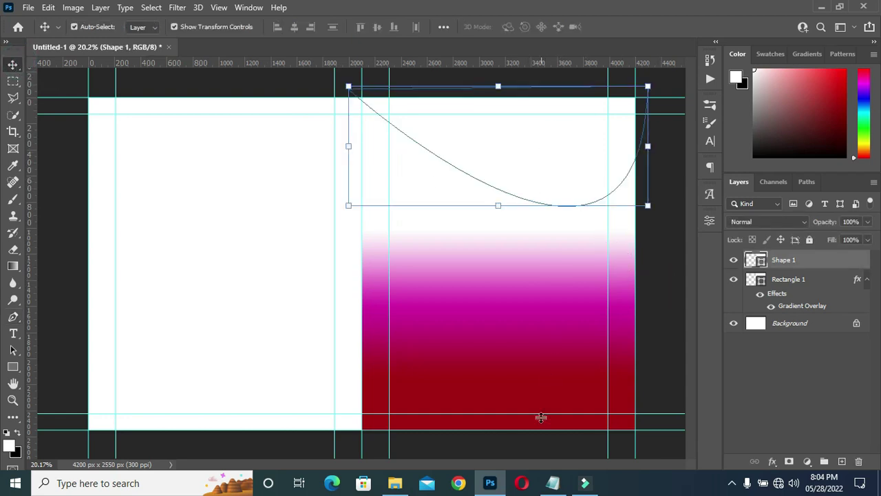
- Fill the curved Shape 1 with pink ea4eaa copied from the notes
click(553, 484)
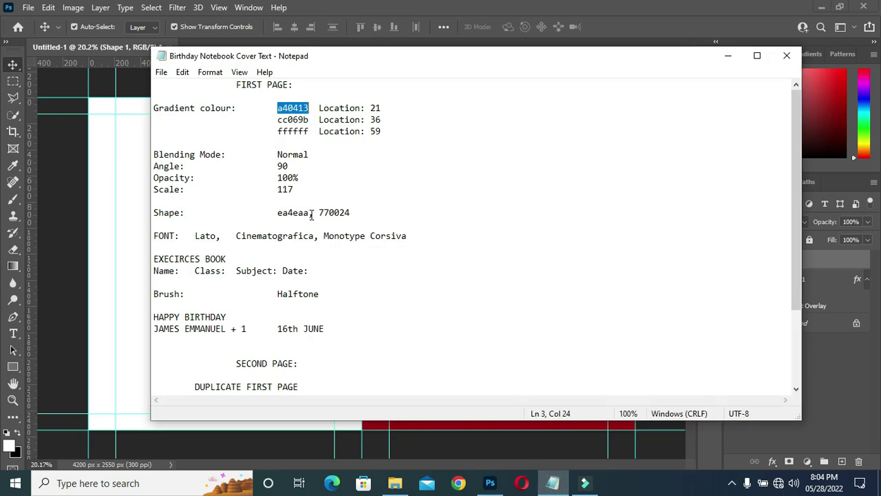
drag(313, 214, 280, 214)
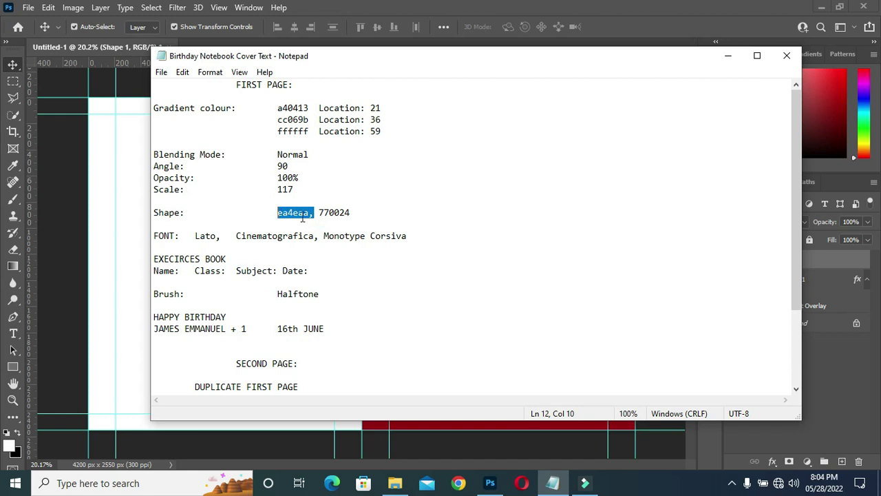
click(727, 56)
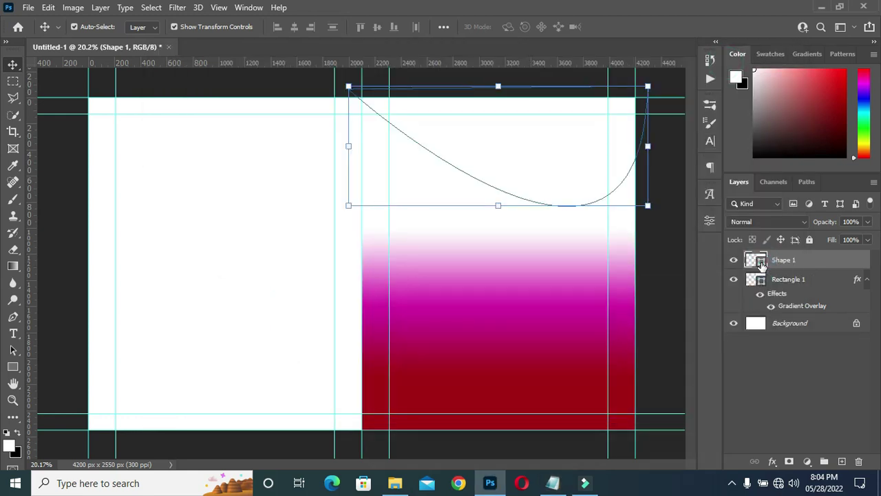
double_click(760, 262)
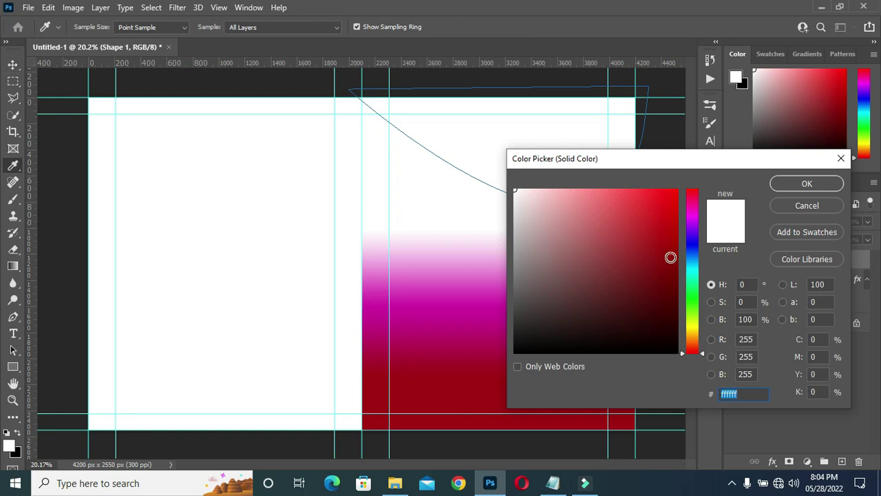
text(ea4eaa,)
click(807, 189)
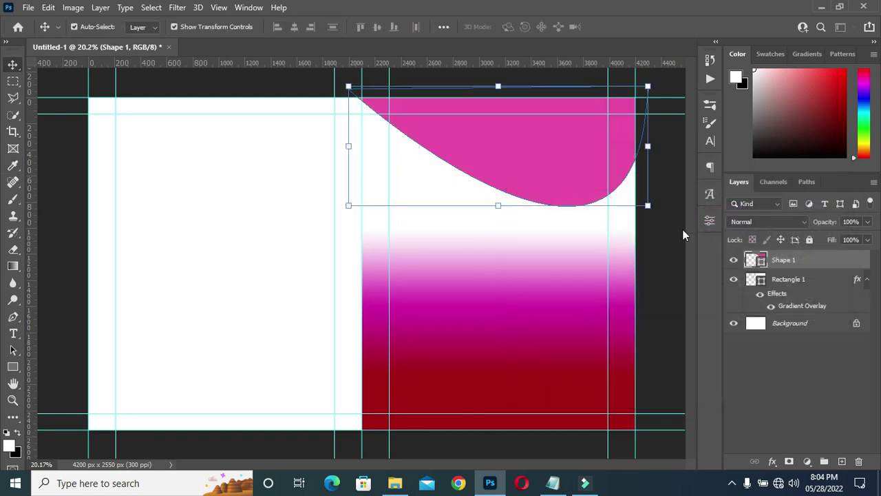
- Duplicate the pink curved shape and shrink the copy slightly from its bottom edge
click(665, 230)
key(Return)
key(ctrl)
key(ctrl+j)
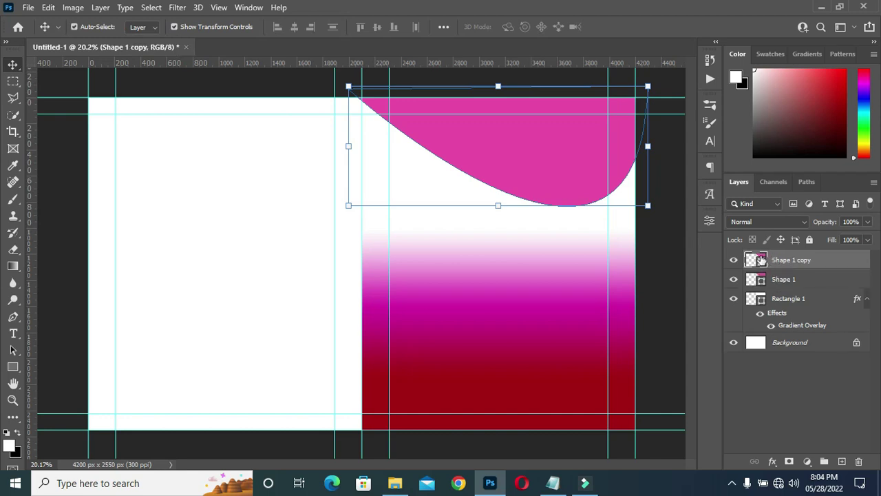
drag(498, 206, 498, 199)
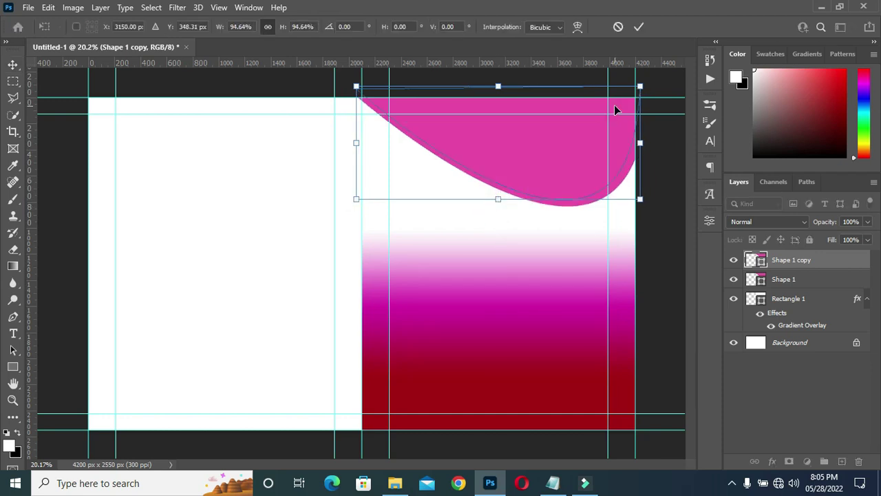
key(Return)
- Fill Shape 1 copy with dark red 770024 copied from the notes
click(553, 483)
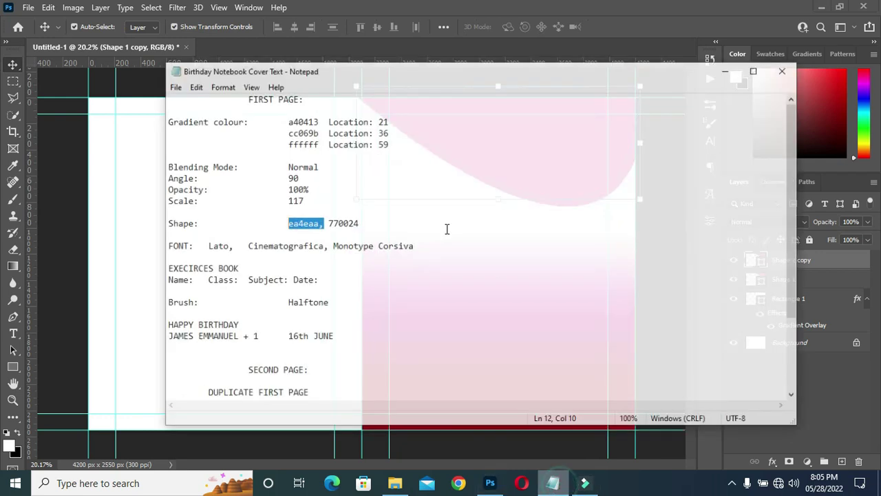
double_click(327, 213)
key(ctrl+c)
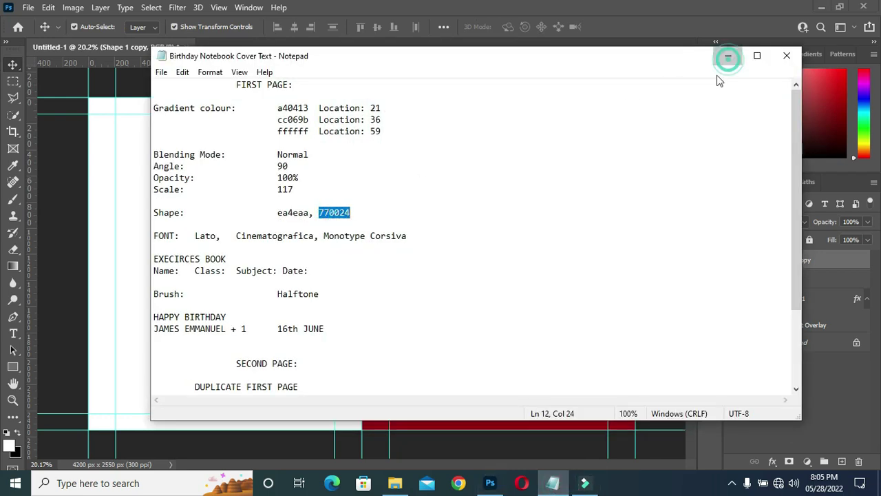
click(727, 55)
double_click(760, 261)
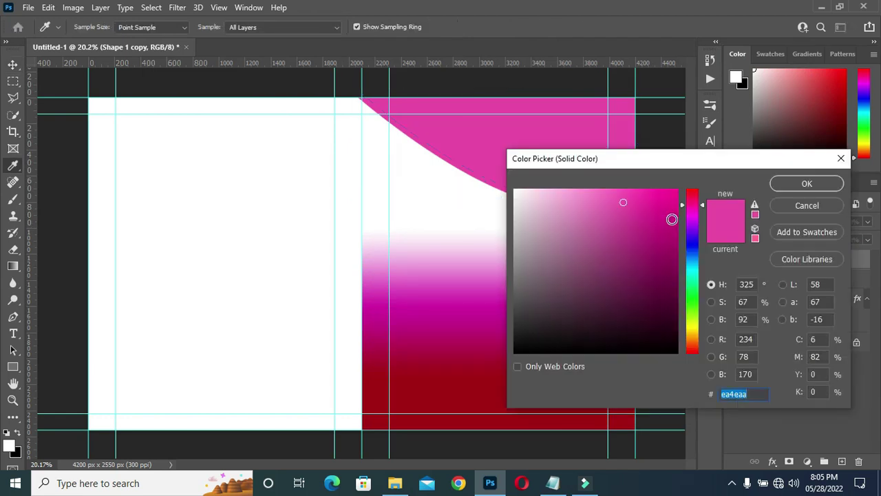
key(ctrl+v)
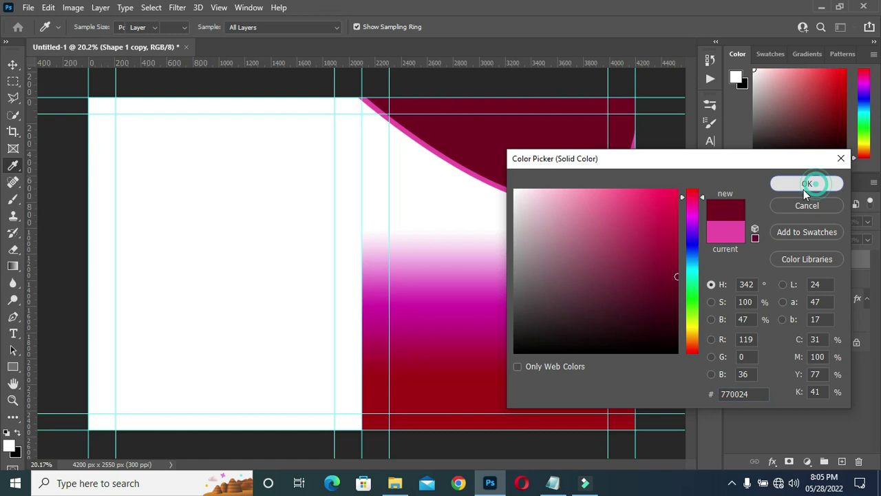
click(804, 186)
click(664, 221)
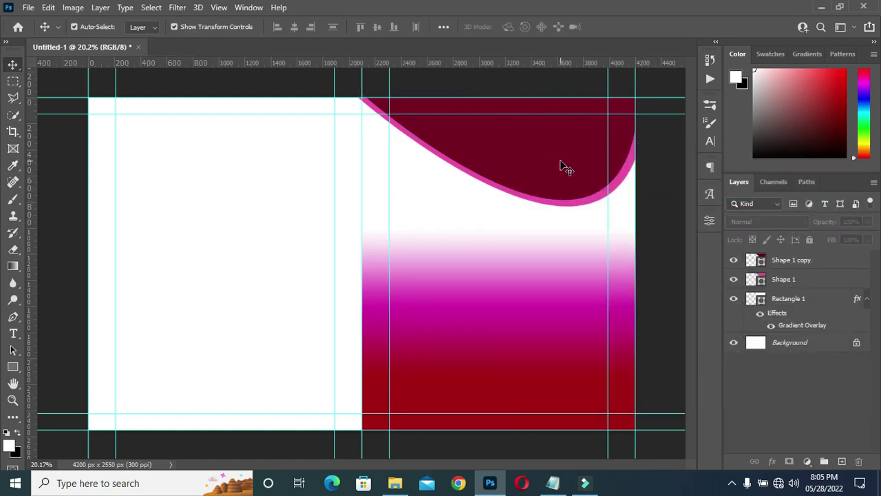
- Select both curved shapes, nudge them up and left, and scale them to about 103%
click(800, 281)
shift+click(794, 261)
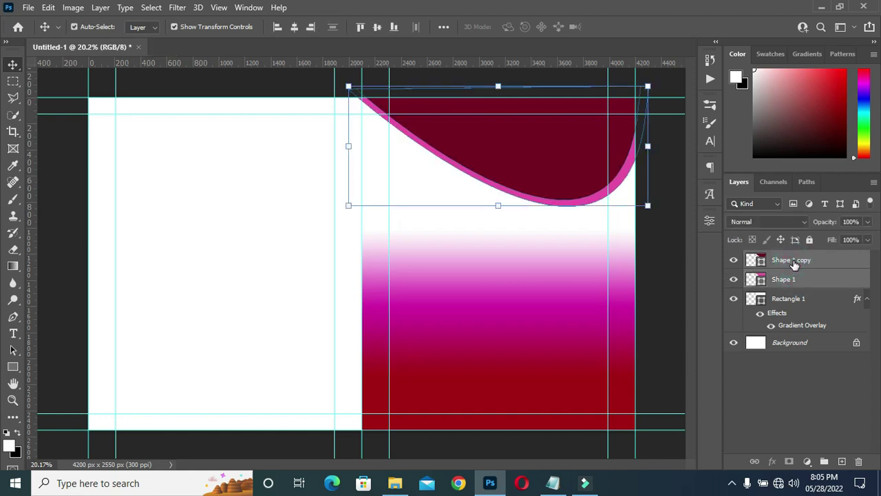
key(shift+Up)
key(shift+Up)
key(shift+Up)
key(shift+Up)
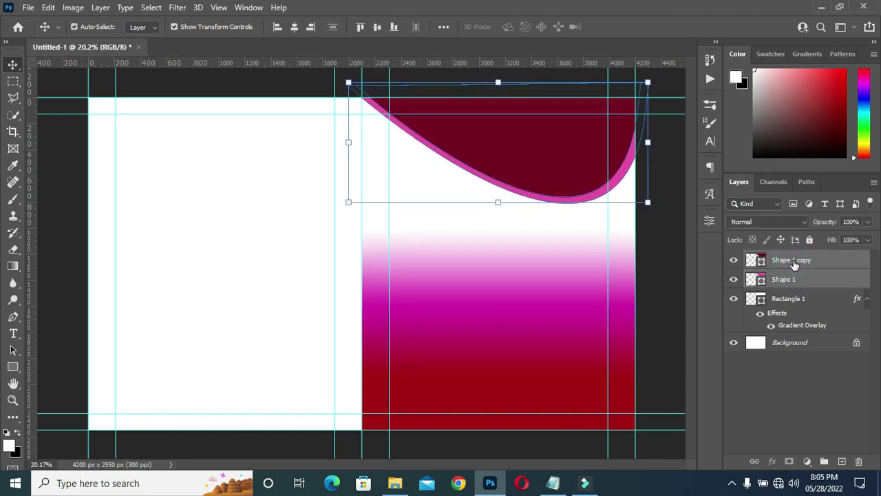
key(shift+Up)
key(shift+Up)
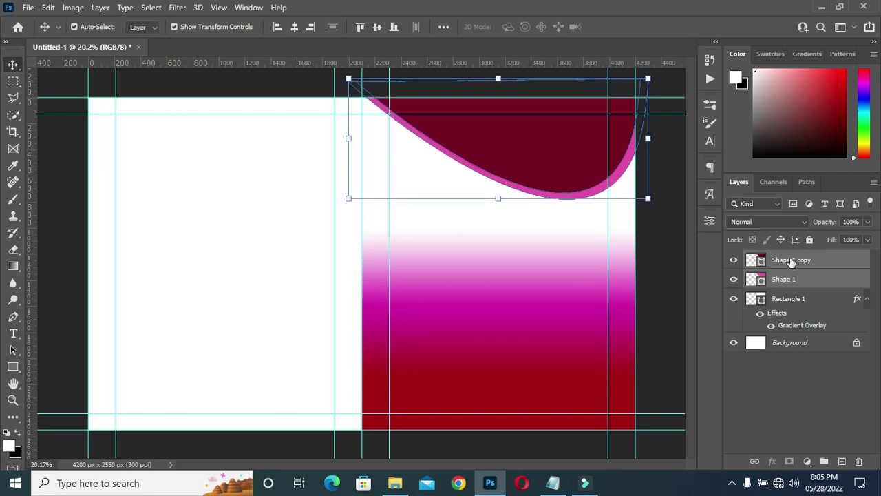
key(shift+Left)
key(shift+Left)
key(shift+Down)
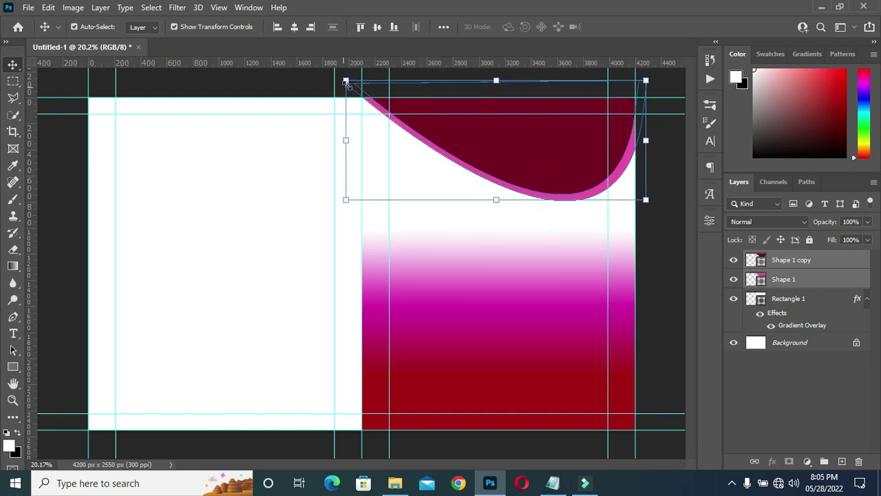
drag(346, 83, 336, 76)
click(639, 26)
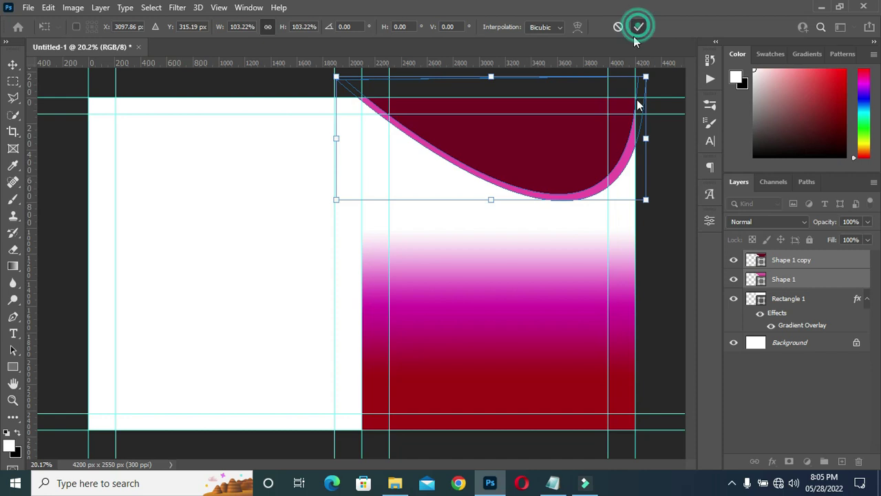
click(656, 233)
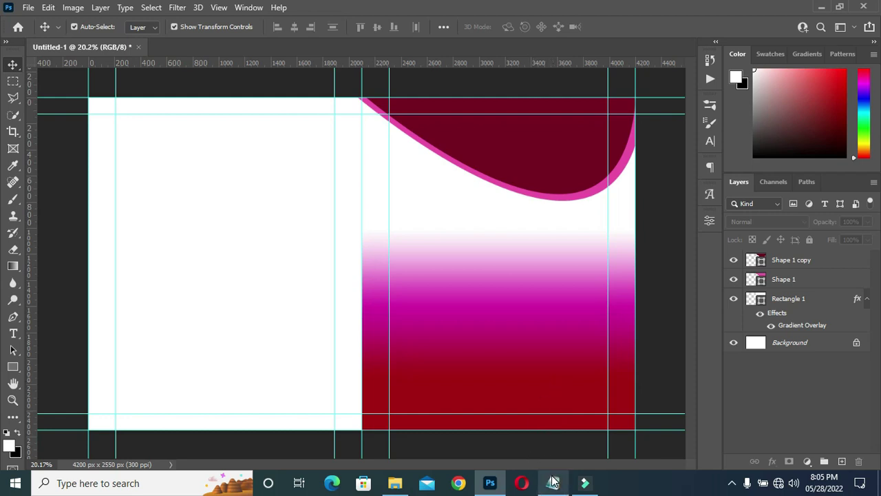
- Duplicate the gradient rectangle and drag the copy over the cover's left half
mouse_move(555, 482)
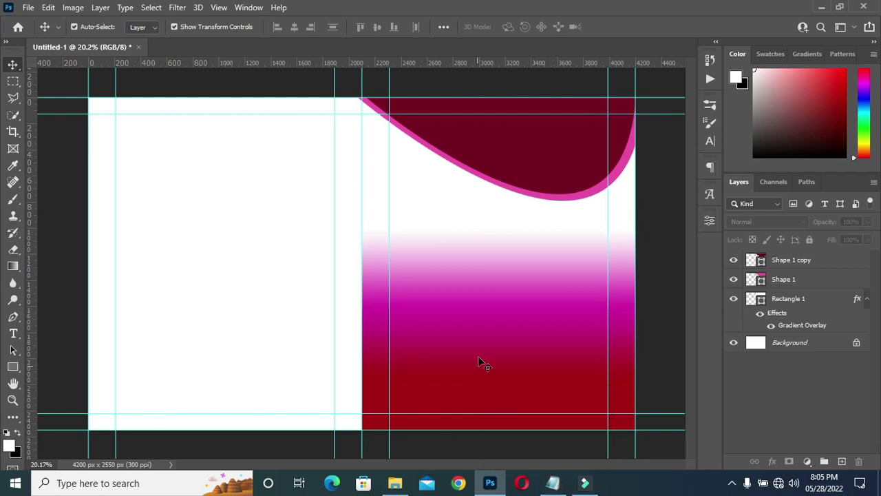
click(505, 341)
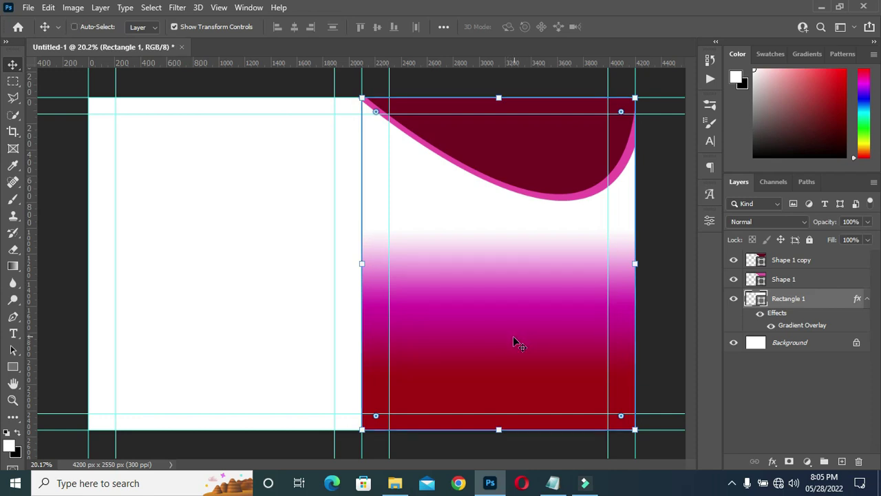
key(ctrl+j)
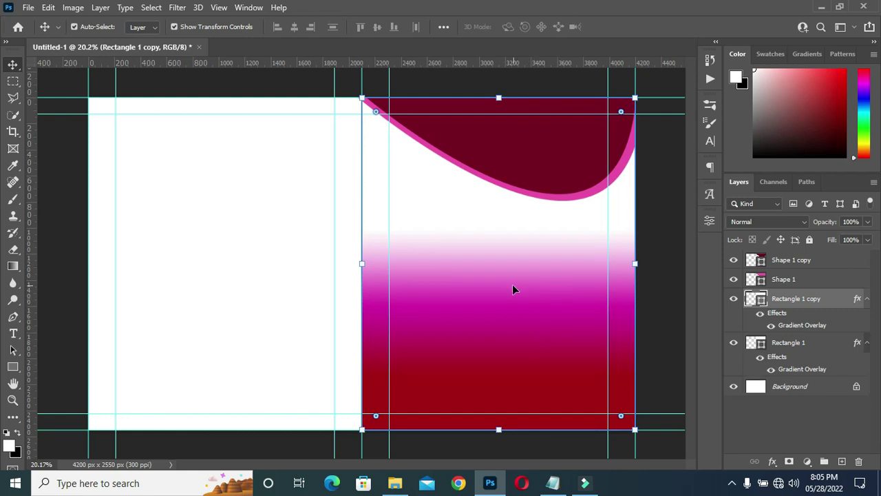
drag(514, 289, 241, 287)
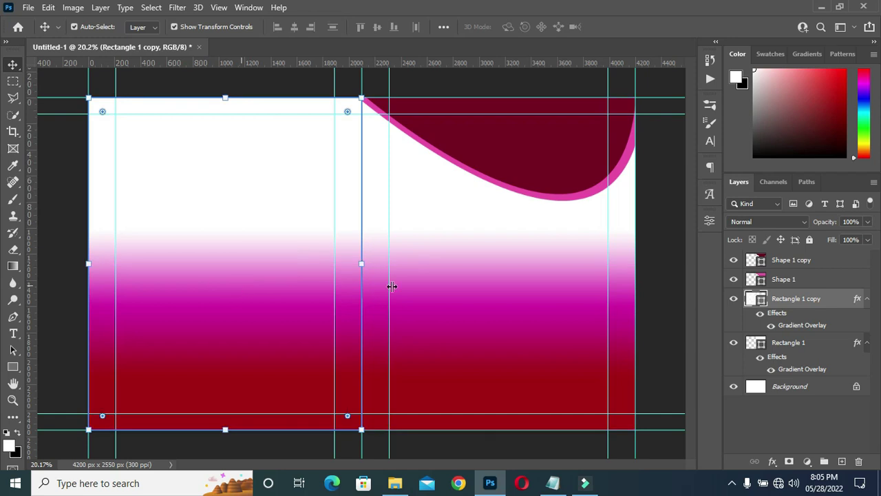
click(649, 289)
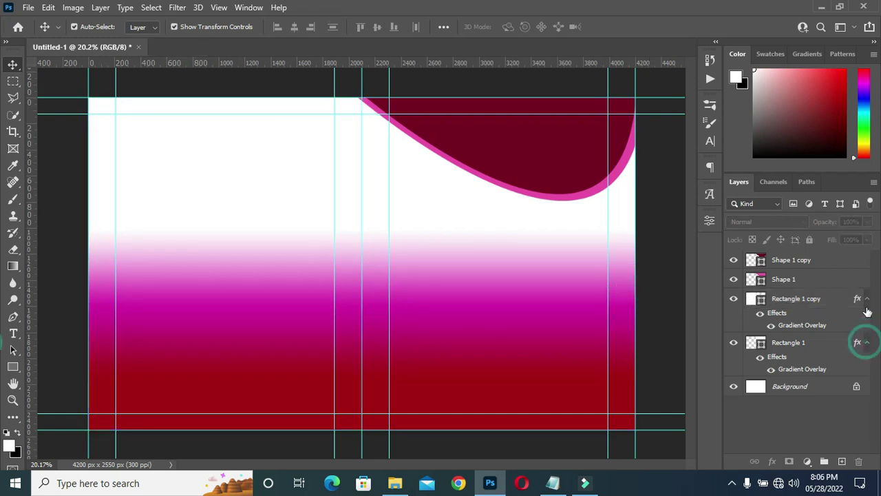
- Collapse both rectangles' effects lists and bring up the Birthday notebook cover design folder
click(867, 342)
click(867, 298)
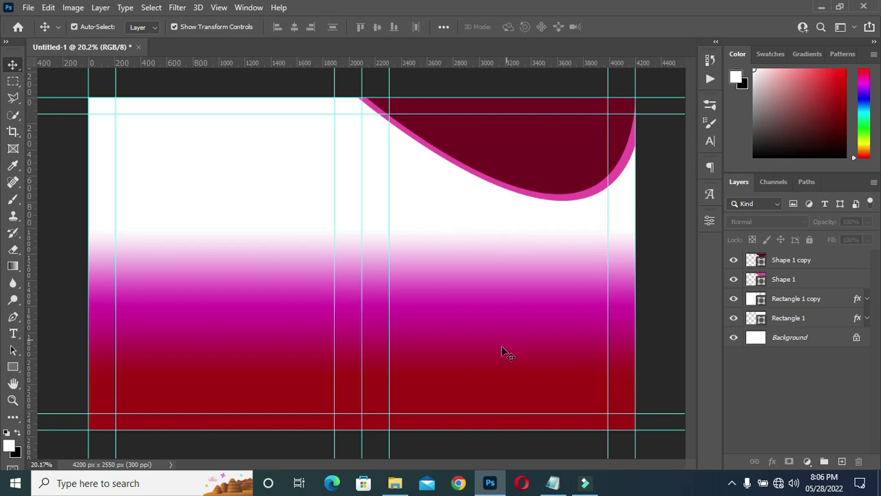
click(394, 482)
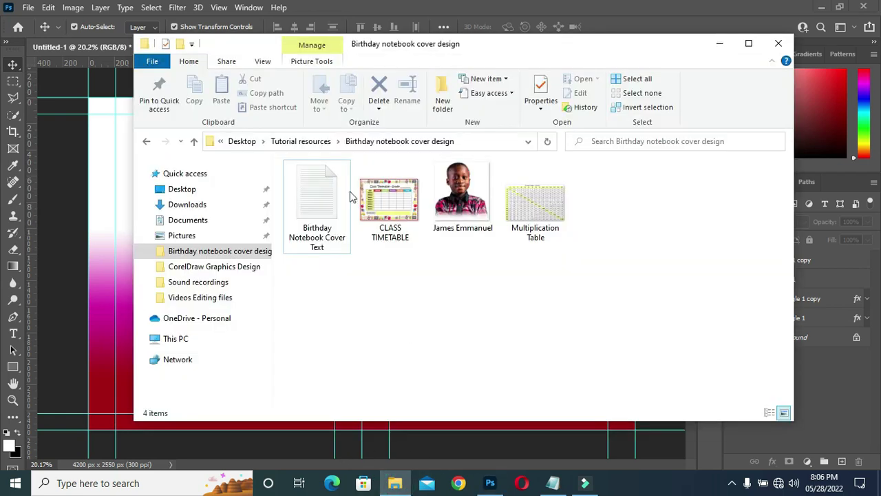
- Place the child's photo from File Explorer onto the right panel, scaled to 25.22%
drag(463, 196, 480, 280)
drag(204, 265, 338, 275)
drag(432, 288, 472, 296)
drag(464, 367, 464, 387)
drag(468, 324, 471, 313)
click(618, 26)
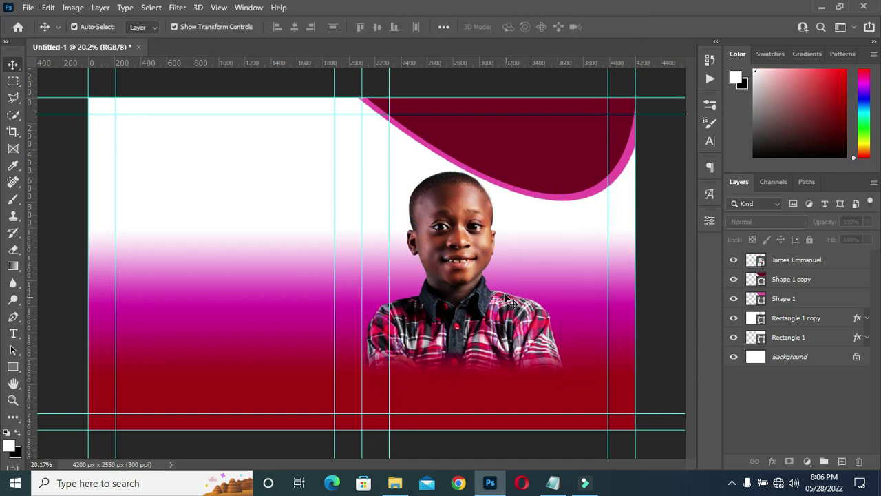
- Nudge the child's photo slightly up and left on the right panel
scroll(518, 406, up, 2)
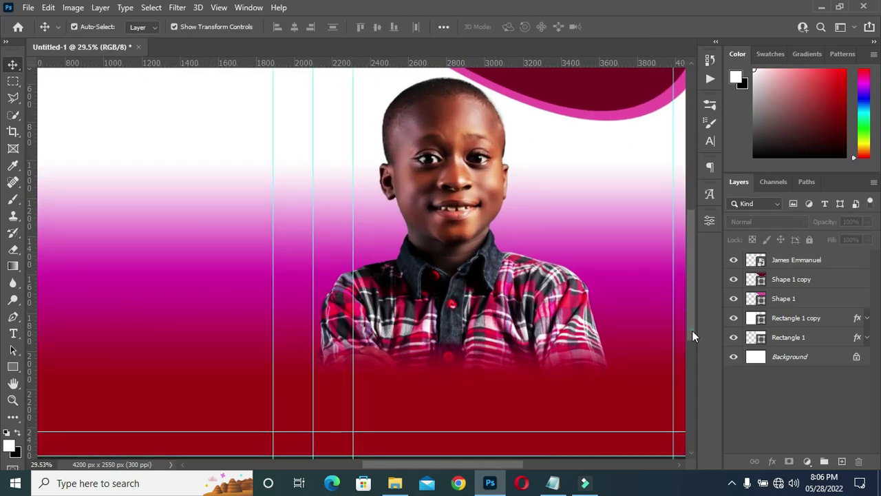
scroll(612, 383, down, 1)
scroll(466, 466, right, 2)
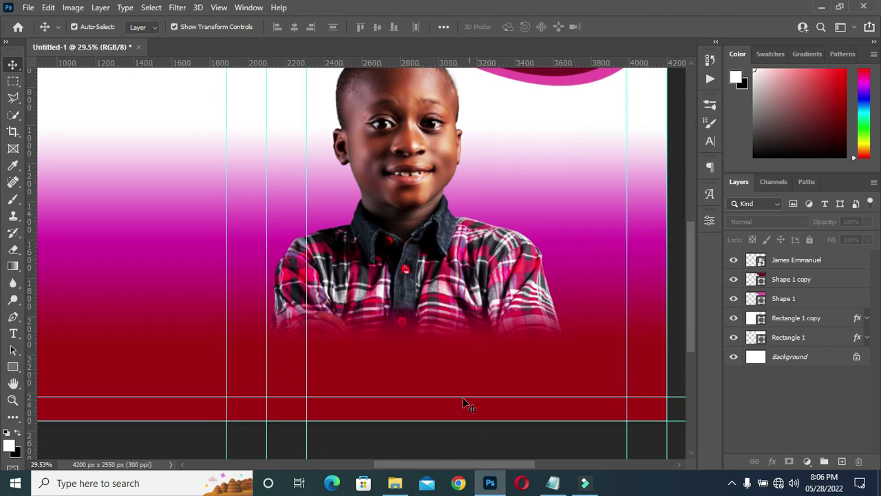
drag(446, 348, 441, 343)
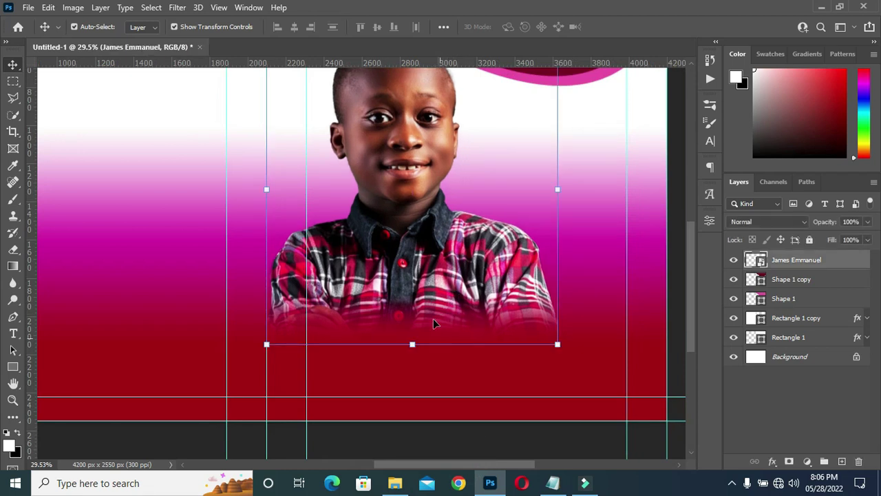
click(524, 441)
- Shrink the photo slightly by raising its bottom edge with Free Transform
scroll(442, 296, down, 1)
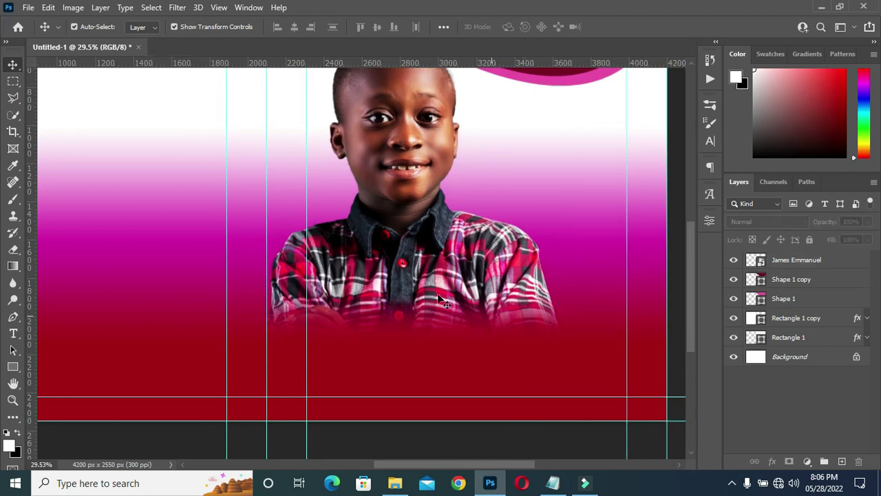
scroll(446, 296, down, 1)
click(443, 289)
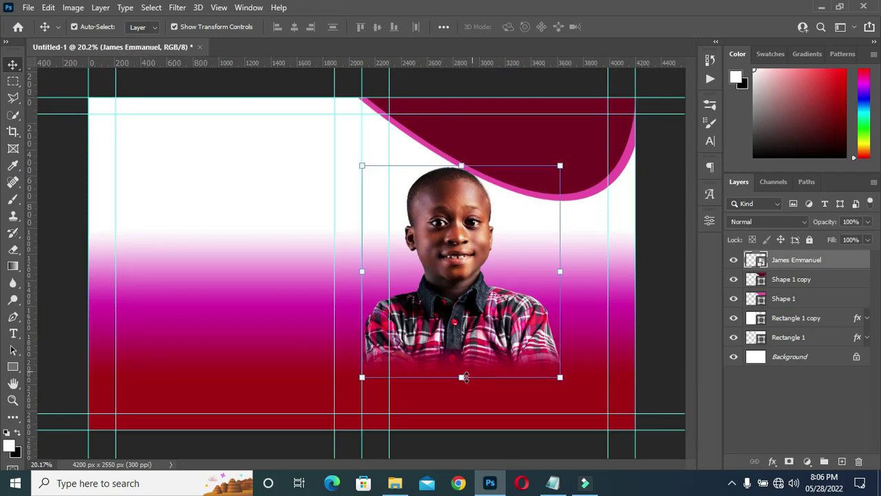
key(ctrl+t)
drag(462, 376, 461, 356)
key(Return)
scroll(496, 405, up, 3)
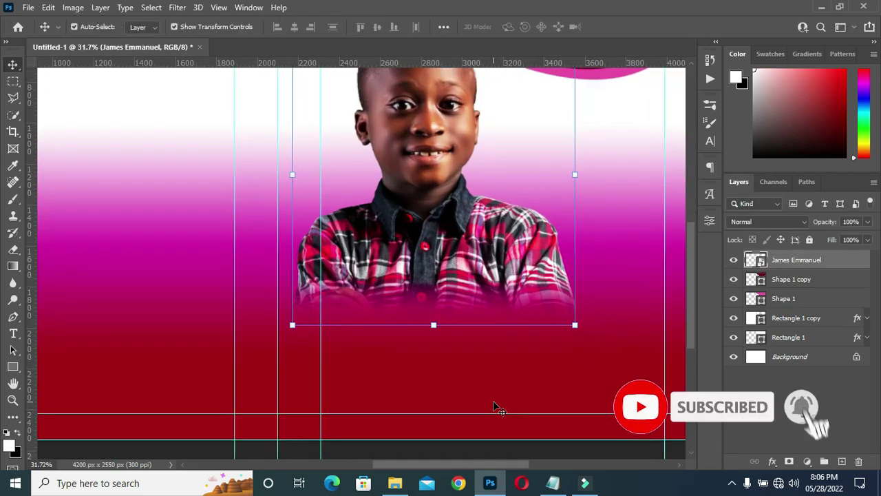
scroll(465, 389, down, 2)
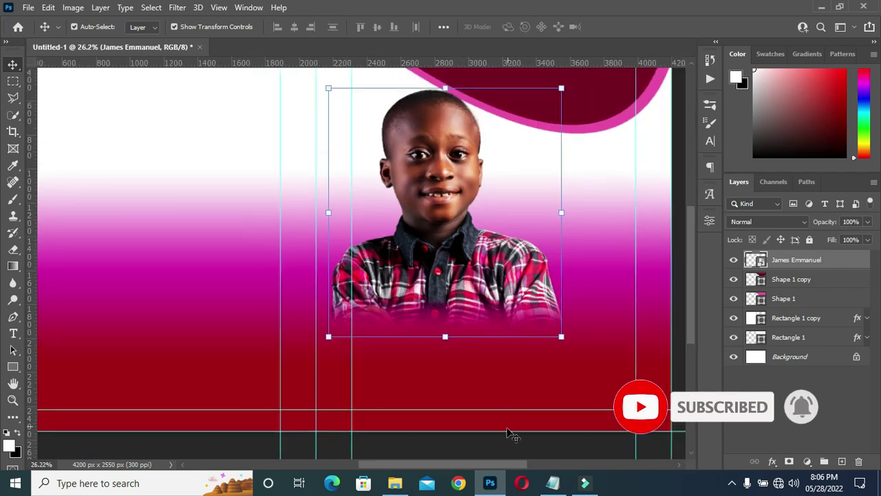
click(510, 448)
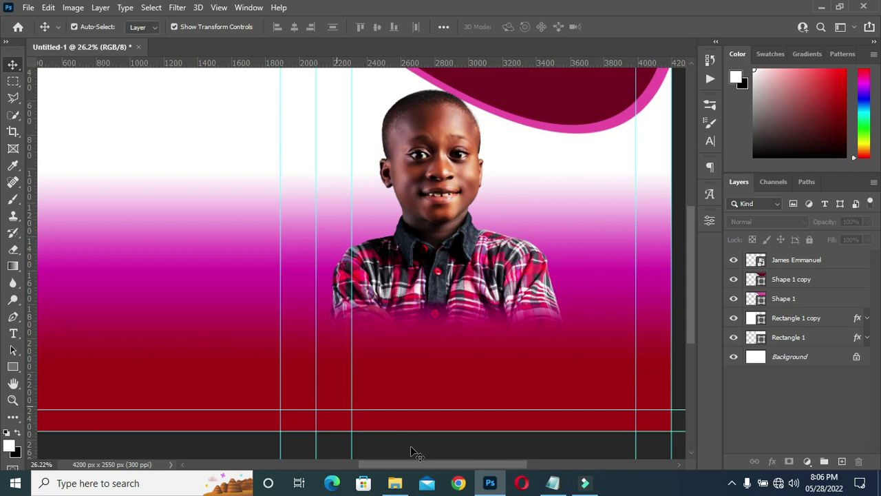
- Choose the Rectangle Tool from the shape tools
mouse_move(398, 481)
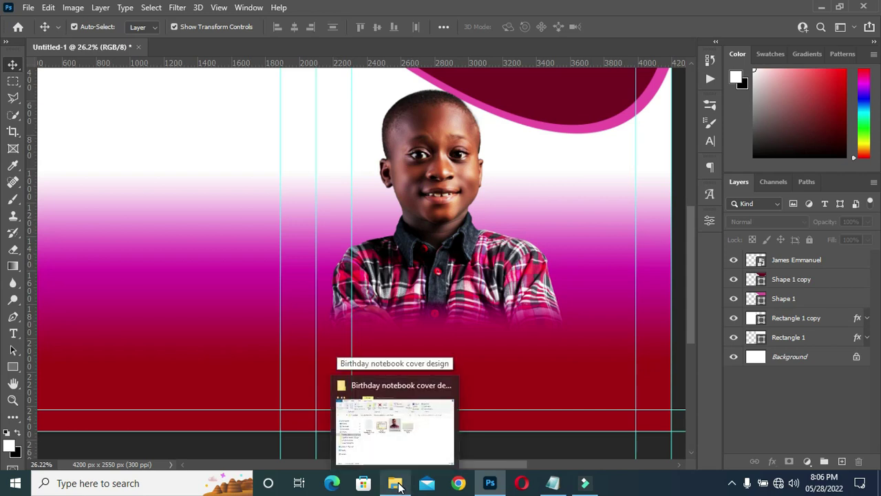
click(13, 366)
right_click(12, 366)
- Draw a white box below the photo with 21 px rounded corners
click(58, 365)
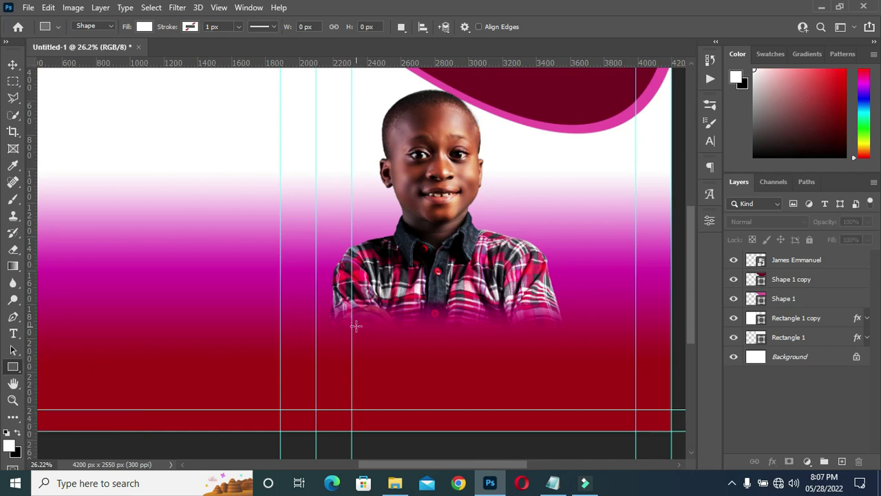
drag(366, 336, 559, 400)
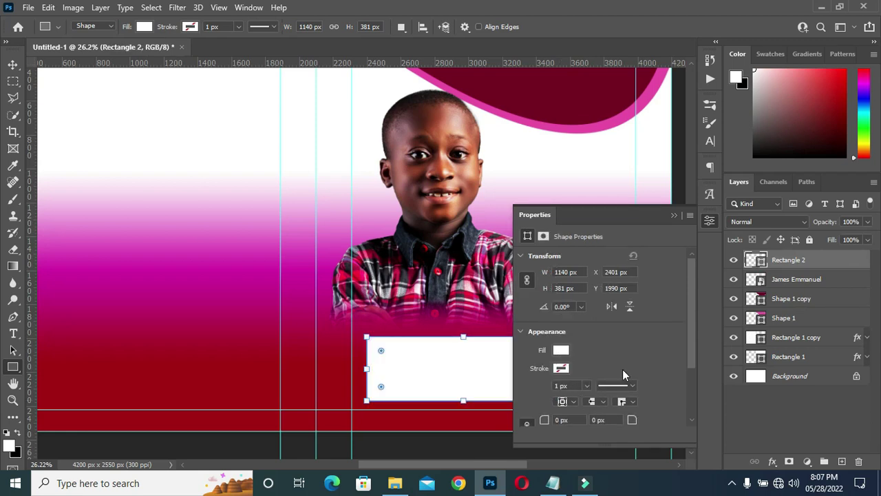
scroll(623, 375, down, 1)
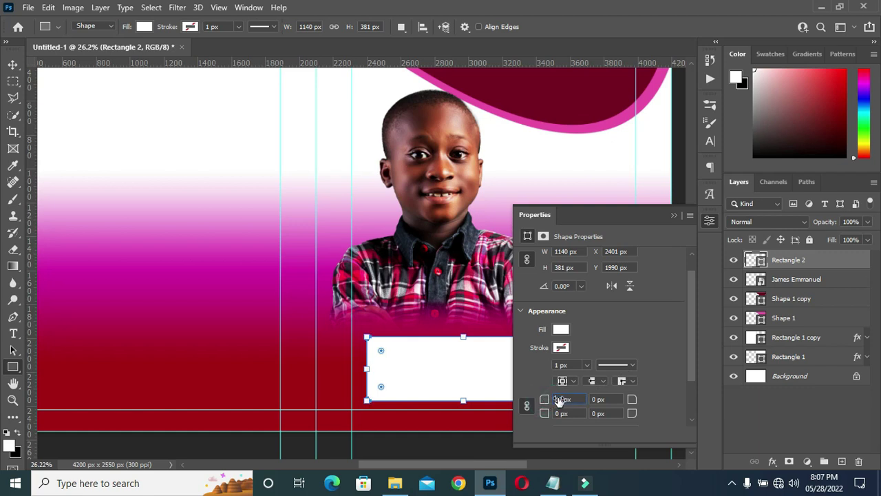
text(21)
key(Return)
click(674, 215)
- Raise the white box's top edge slightly to make it taller
click(13, 64)
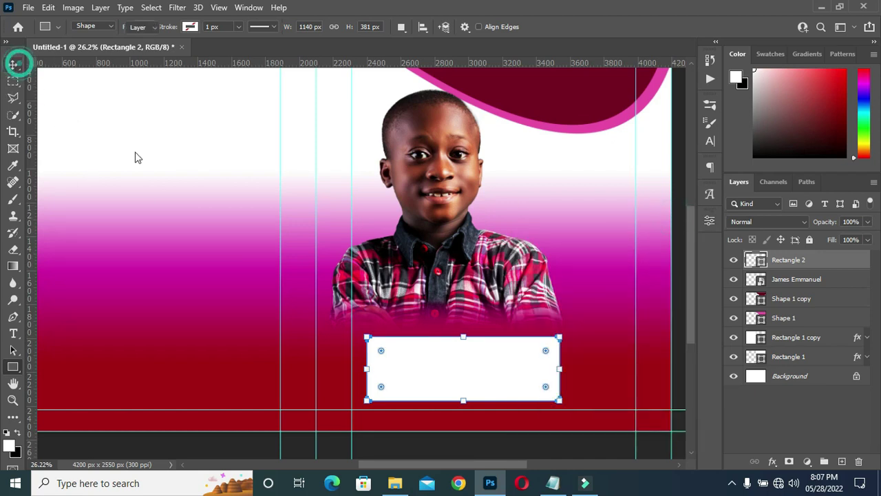
click(532, 444)
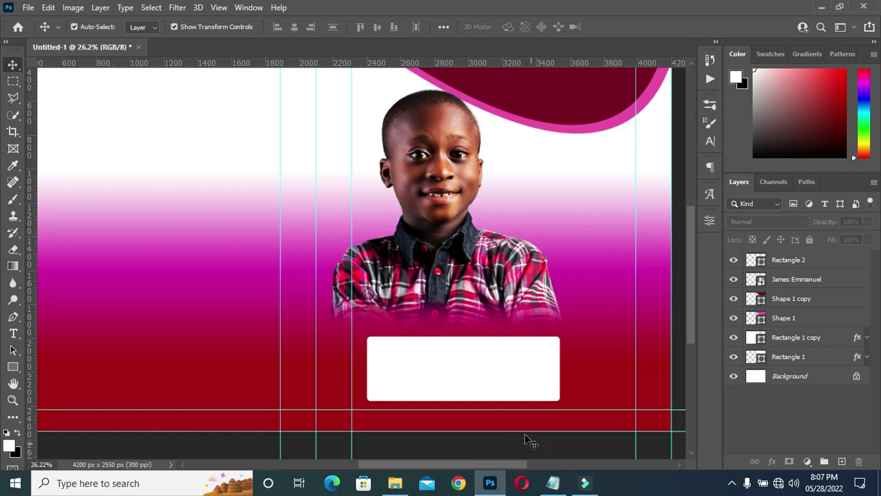
click(494, 387)
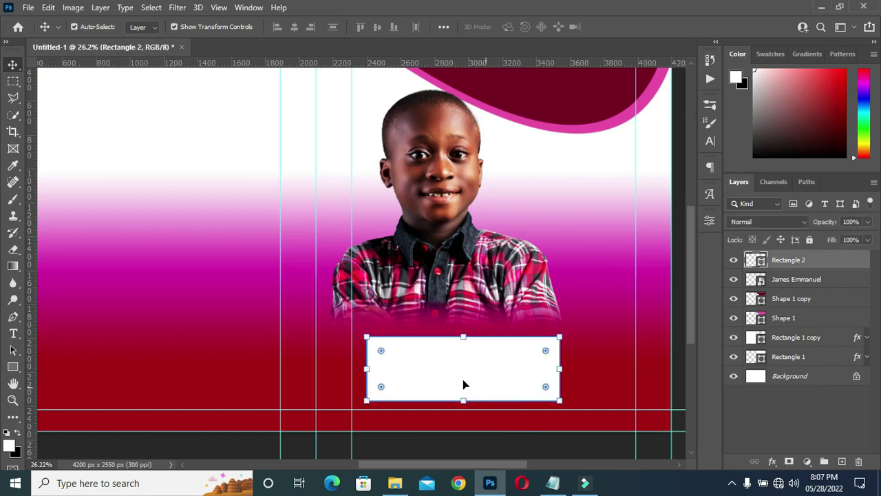
drag(464, 334, 464, 328)
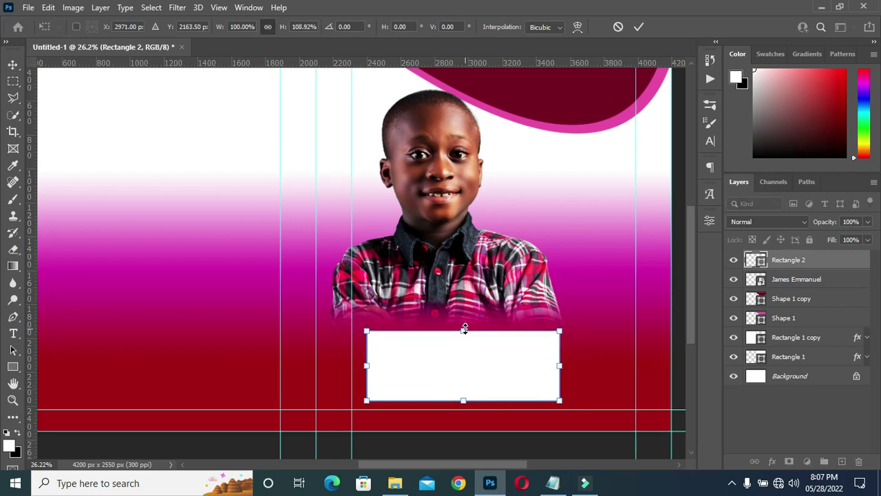
click(640, 26)
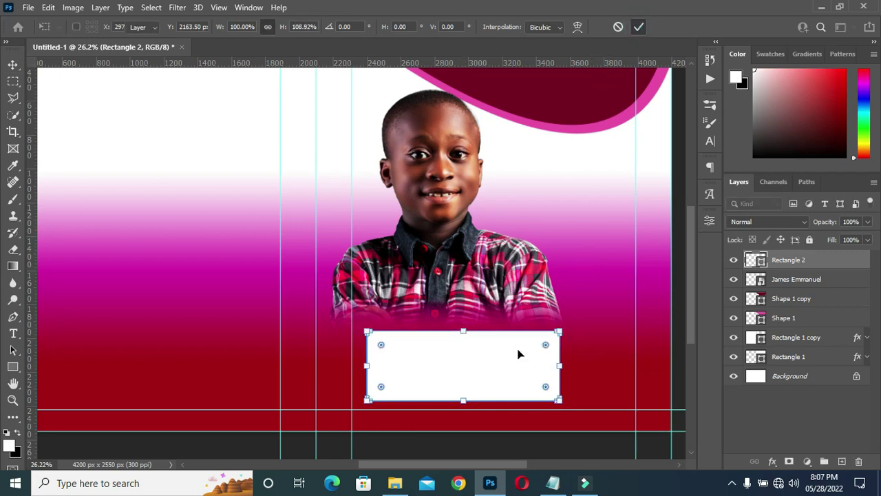
click(466, 450)
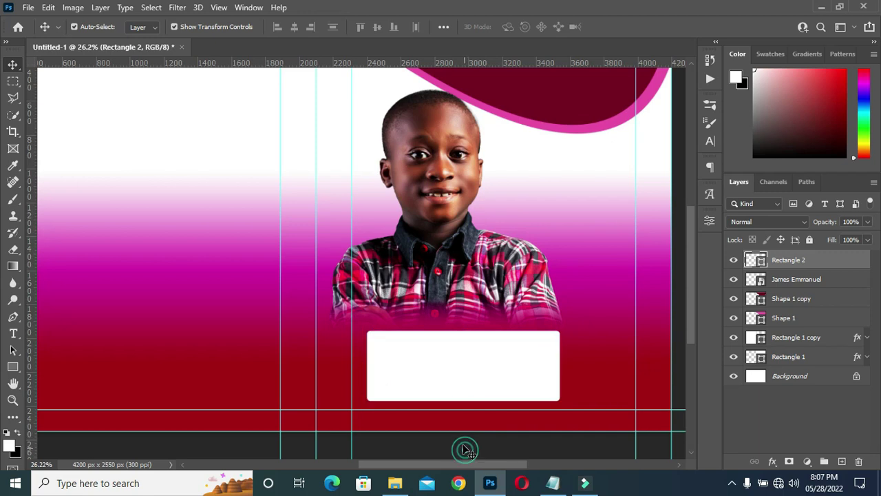
click(473, 379)
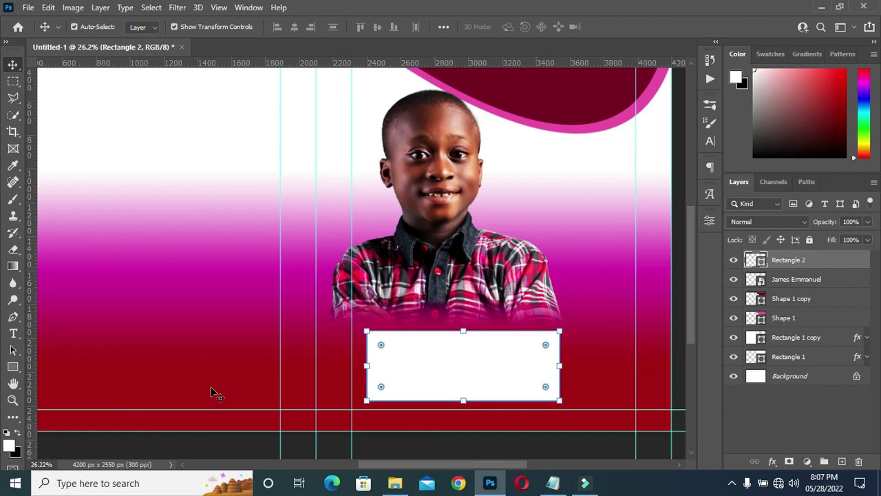
- Draw a horizontal line across the upper part of the white box
click(12, 368)
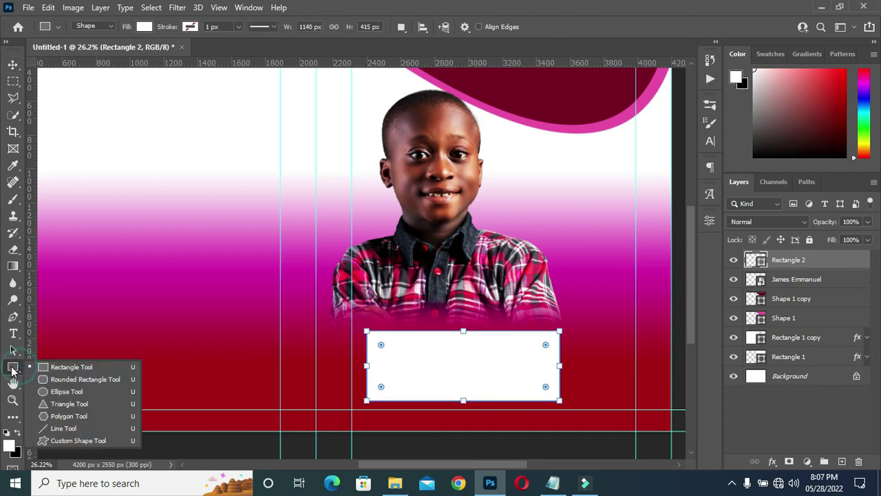
click(78, 429)
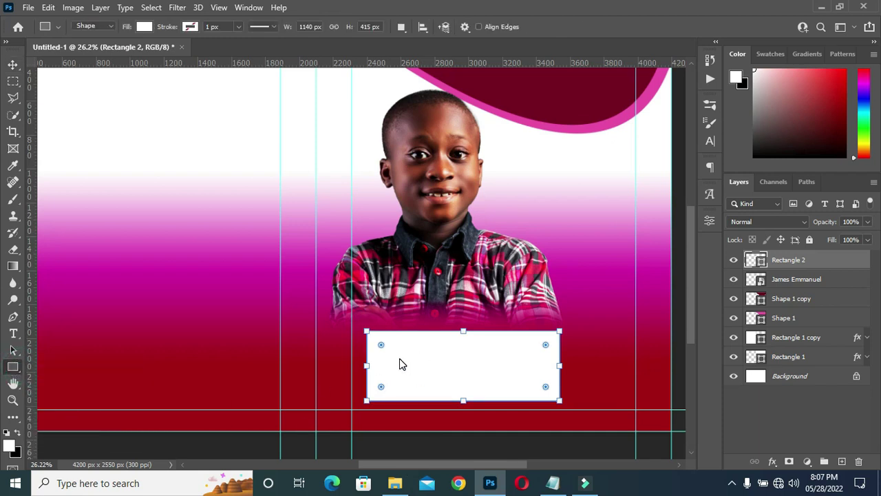
click(450, 444)
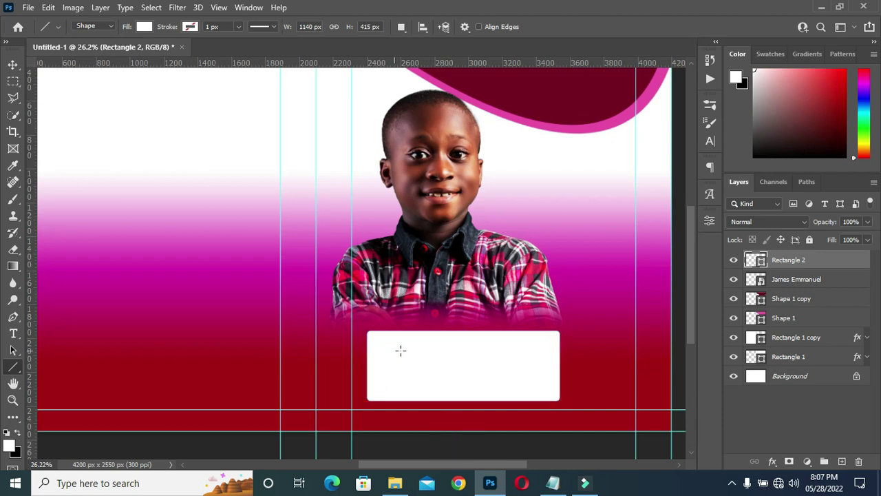
drag(403, 351, 560, 347)
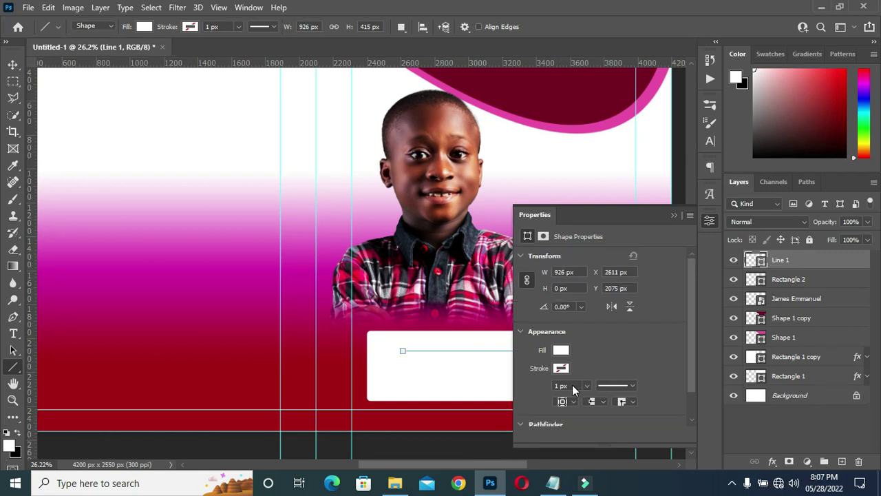
- Set the line's stroke to black (000000) at 3 px width
click(562, 368)
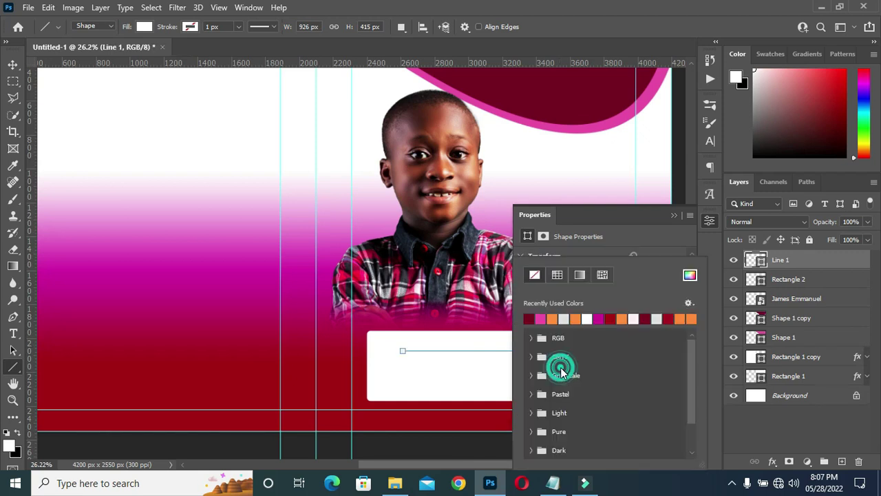
click(690, 277)
drag(551, 321, 515, 352)
click(792, 182)
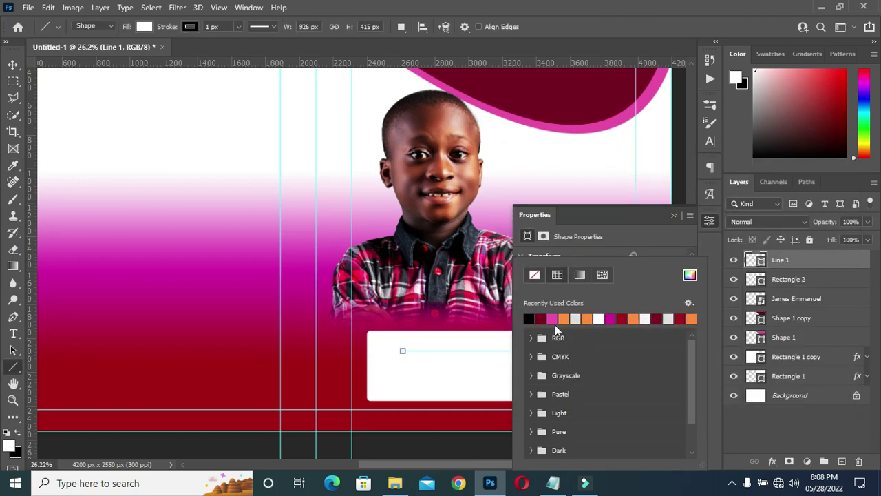
click(653, 242)
click(561, 386)
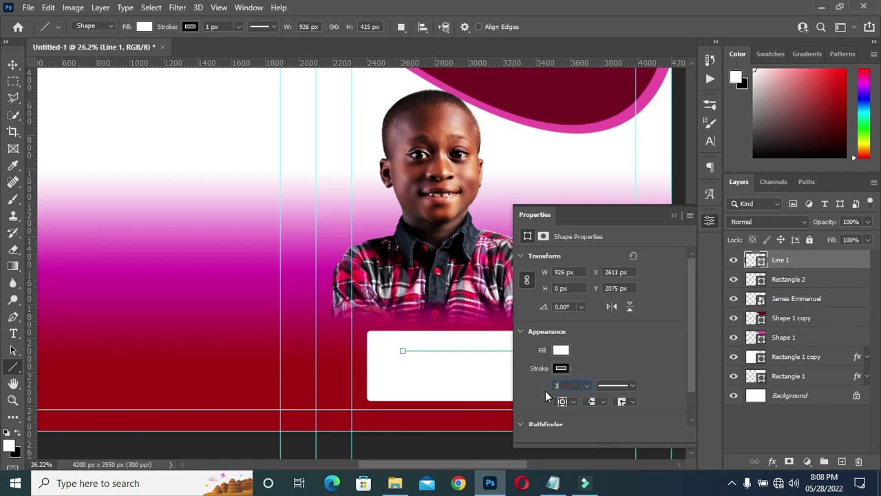
text(3)
key(Return)
click(674, 215)
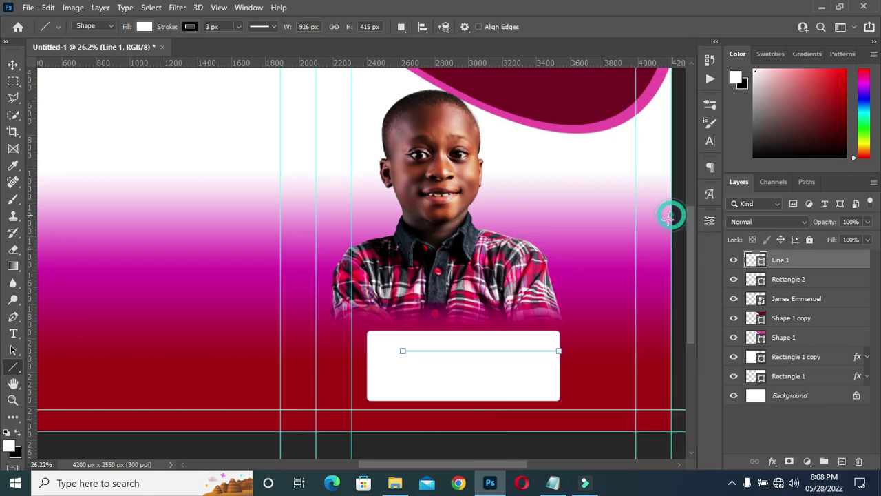
- Deselect the line and select the white box layer
click(13, 64)
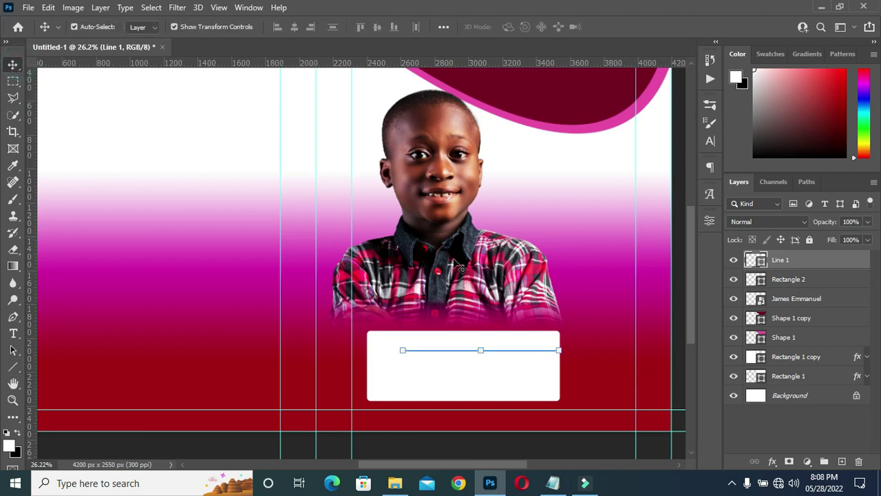
click(551, 444)
scroll(493, 366, up, 5)
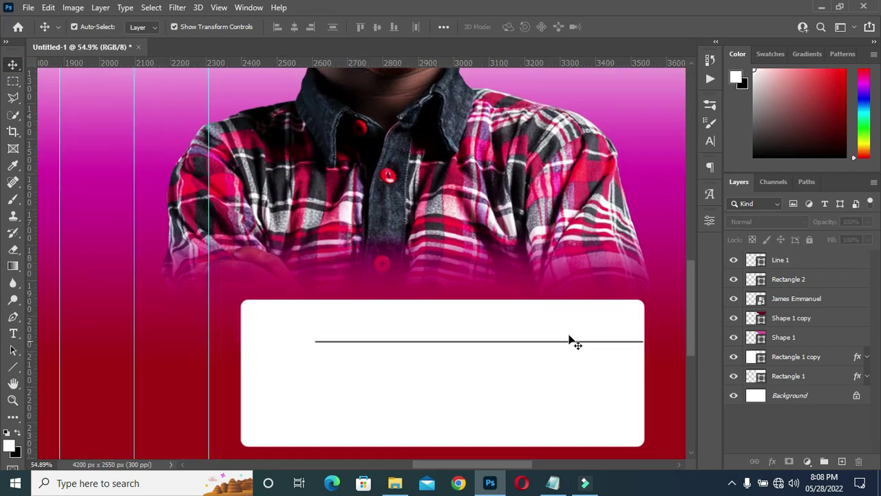
click(785, 283)
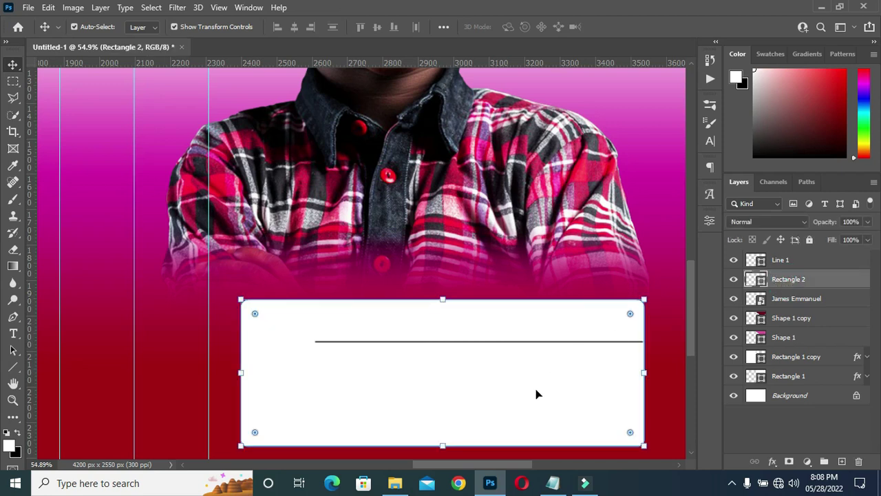
click(553, 483)
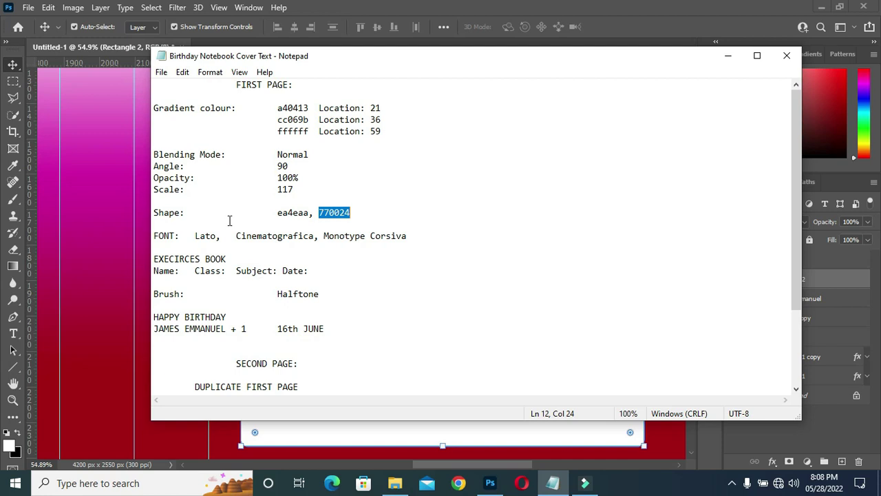
drag(229, 258, 154, 259)
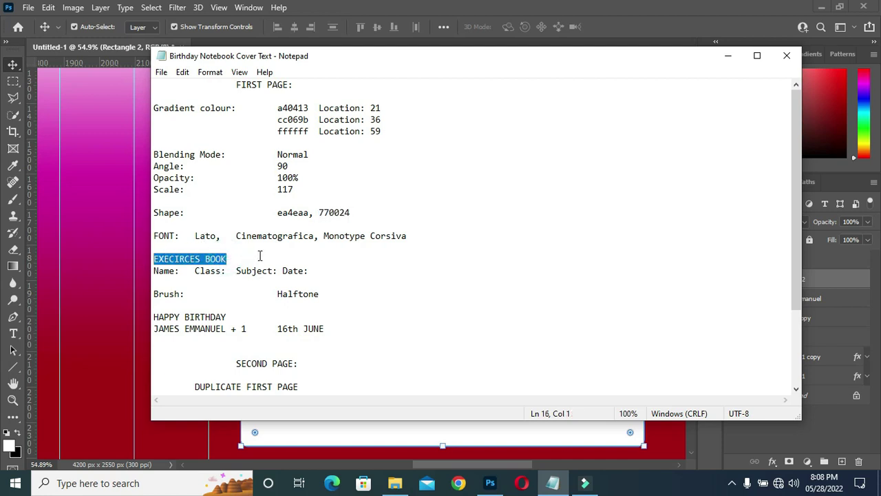
click(729, 56)
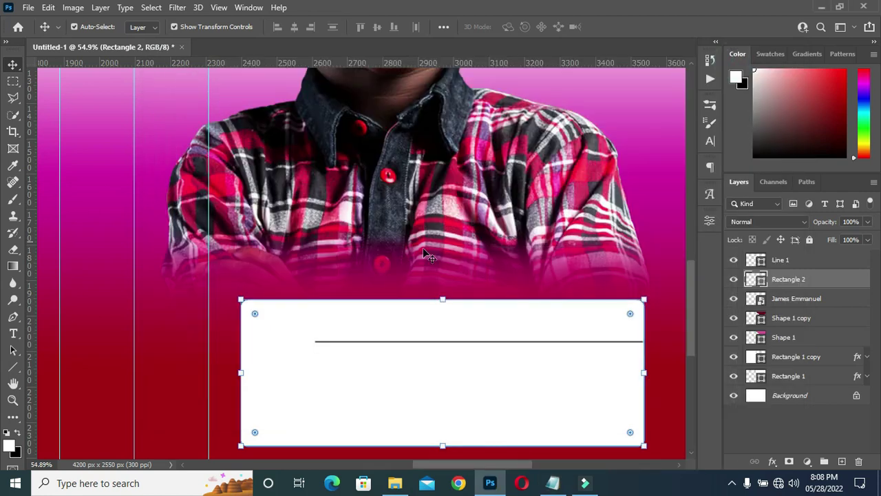
- Draw a 549 px wide white tab above the lined box, stretched to about 93 px tall
scroll(422, 259, down, 1)
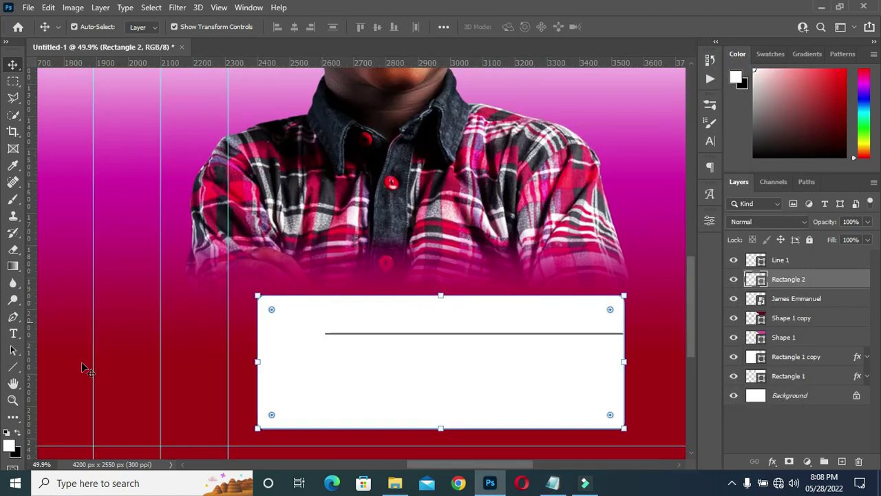
click(13, 366)
drag(259, 264, 434, 290)
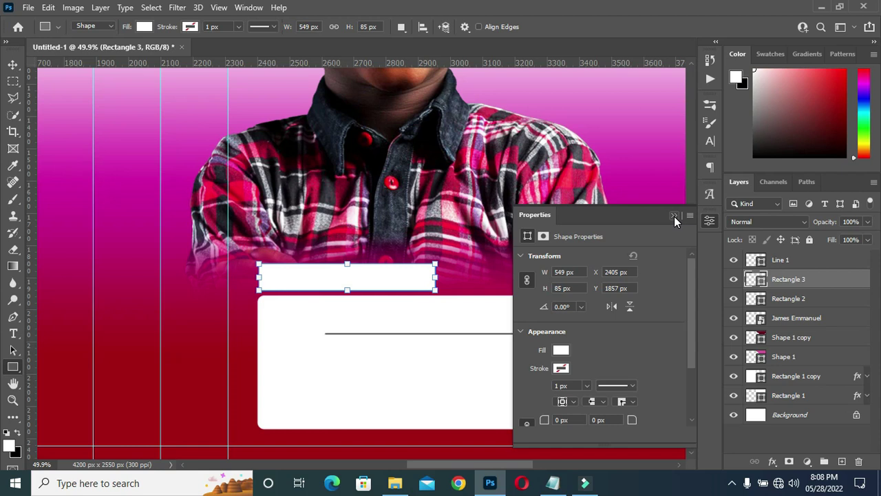
click(13, 65)
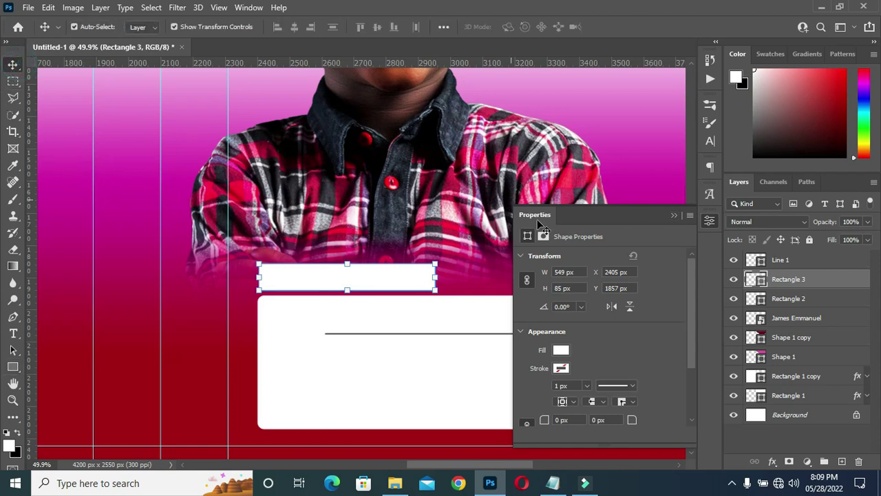
click(675, 215)
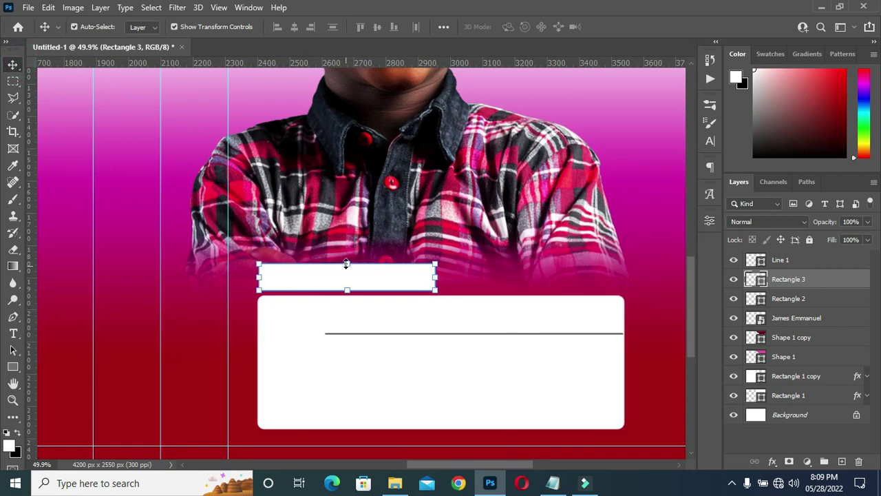
mouse_move(347, 263)
mouse_down()
mouse_move(348, 252)
mouse_move(349, 262)
mouse_up()
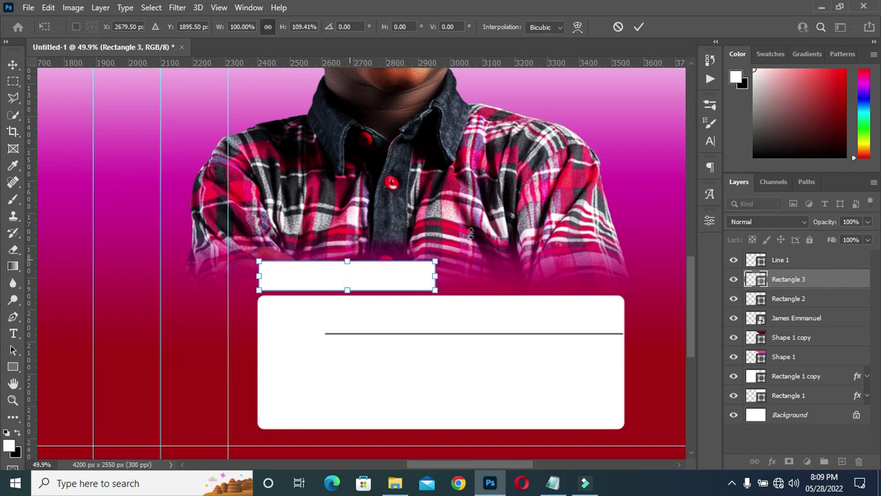
click(638, 27)
click(789, 279)
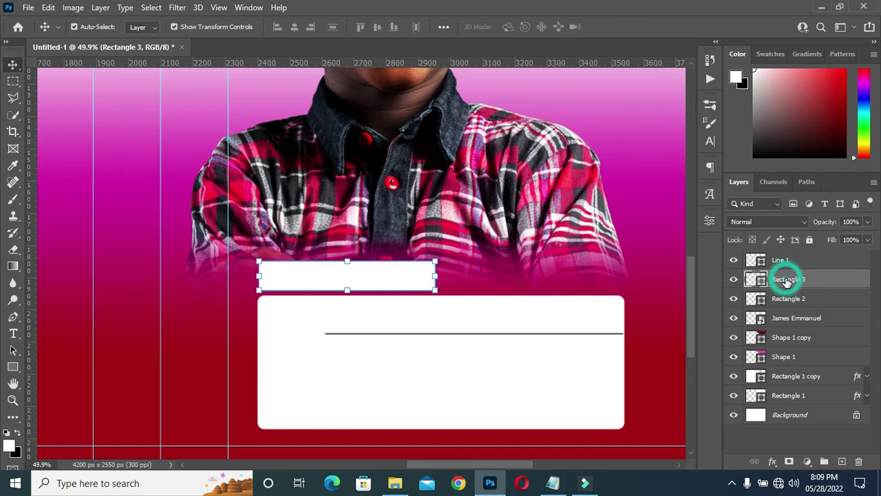
- Duplicate the small rectangle and resize the copy to about 517 × 67 px inside the tab
key(ctrl+j)
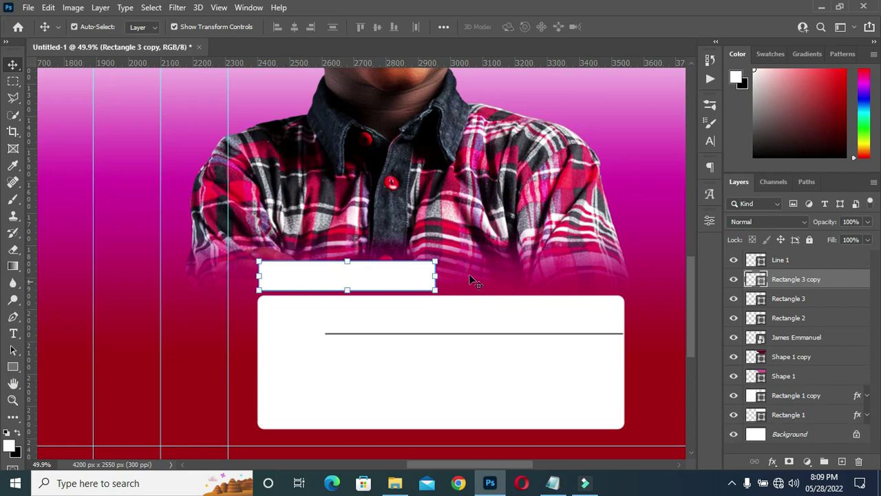
scroll(434, 276, up, 2)
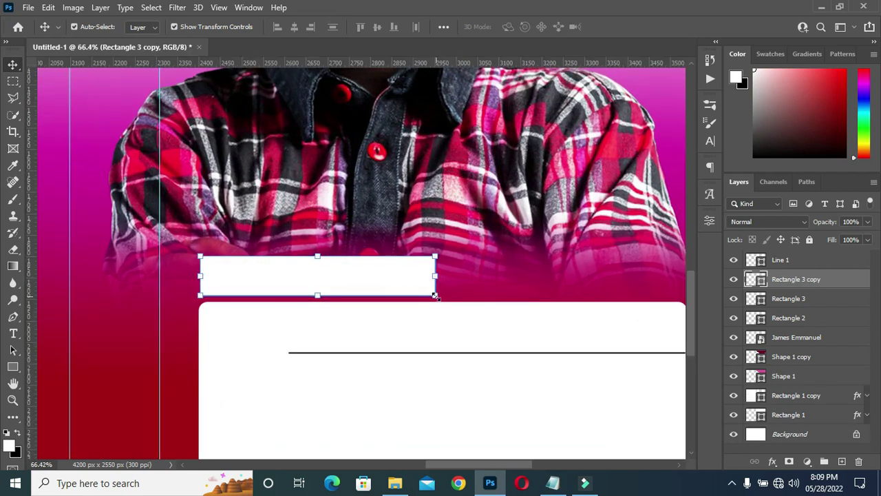
key(ctrl+t)
drag(435, 296, 429, 293)
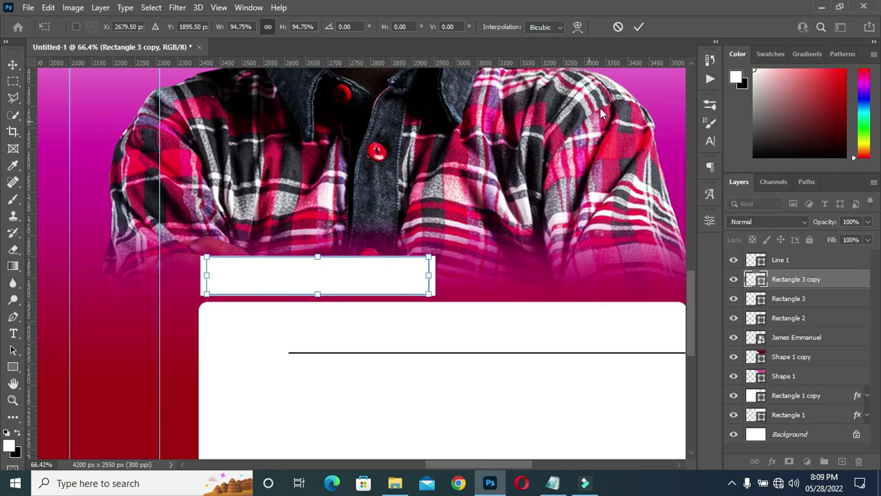
click(317, 256)
drag(316, 256, 317, 261)
drag(403, 275, 427, 274)
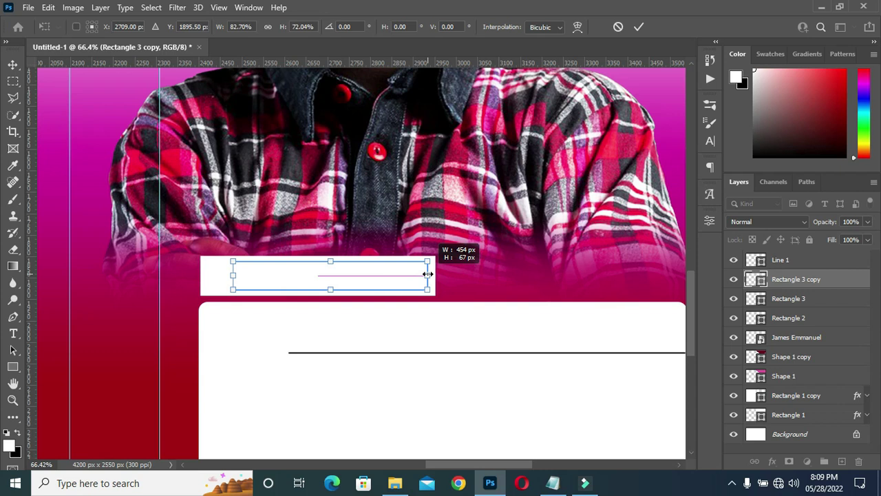
drag(427, 274, 427, 274)
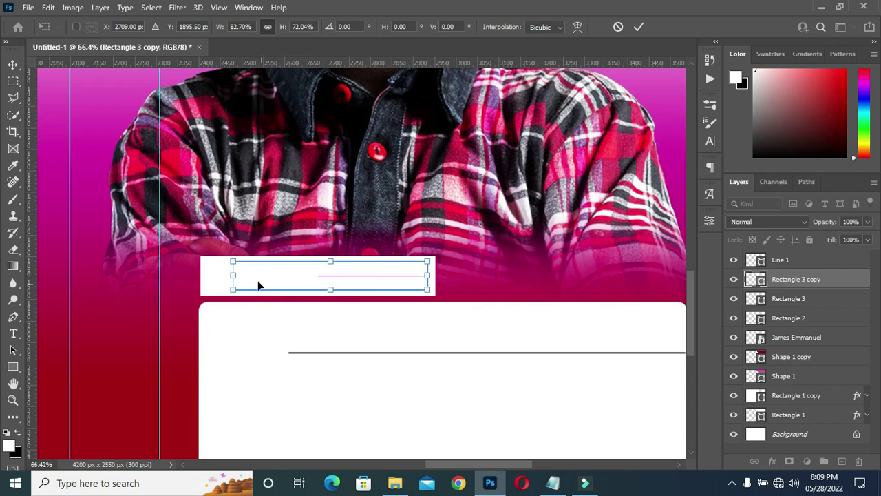
drag(233, 275, 205, 275)
click(639, 27)
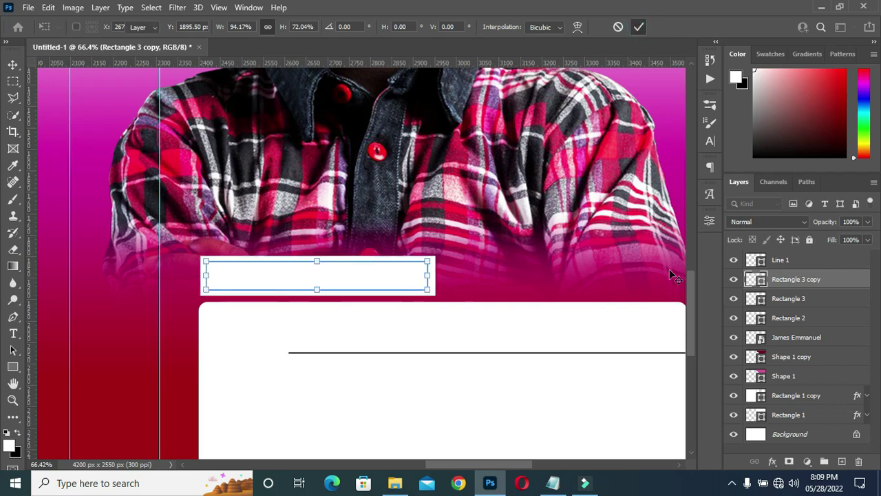
- Give the rectangle copy 0% fill and a 3 px outline
drag(832, 239, 645, 288)
key(Return)
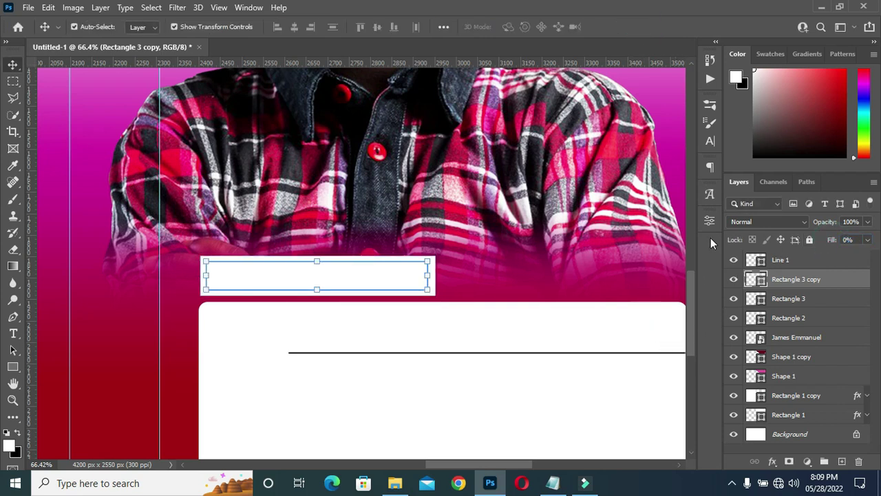
click(710, 221)
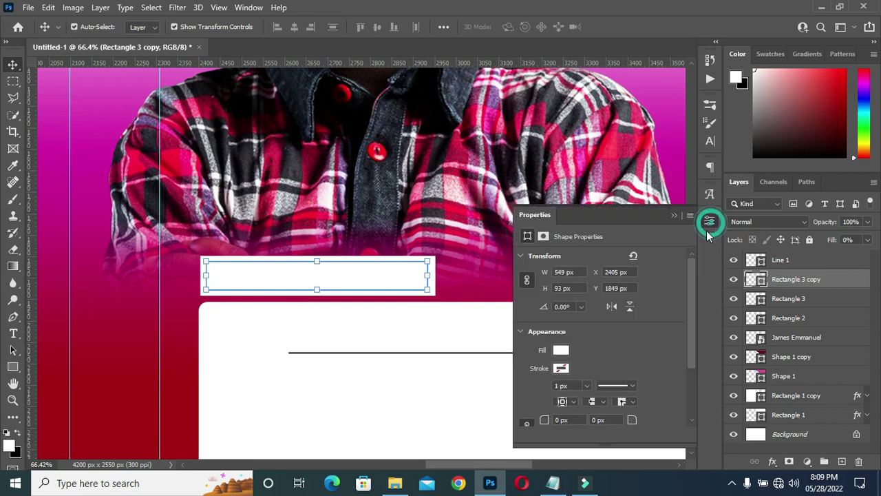
click(567, 383)
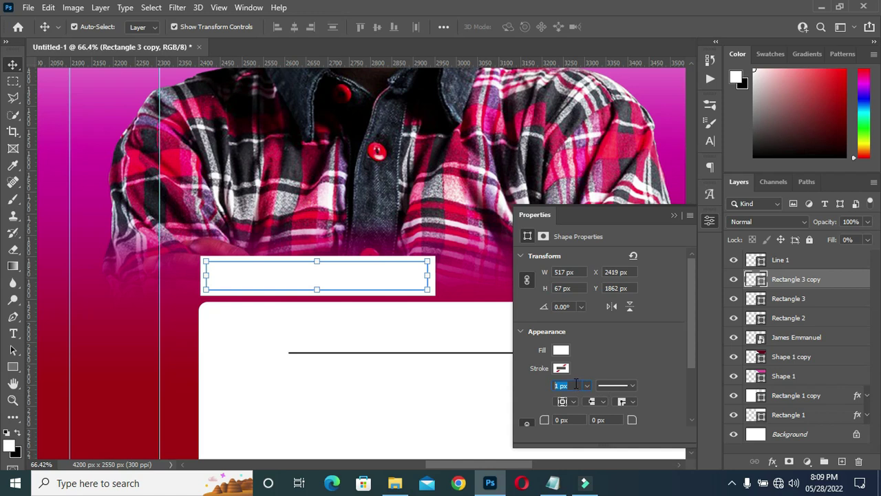
key(Return)
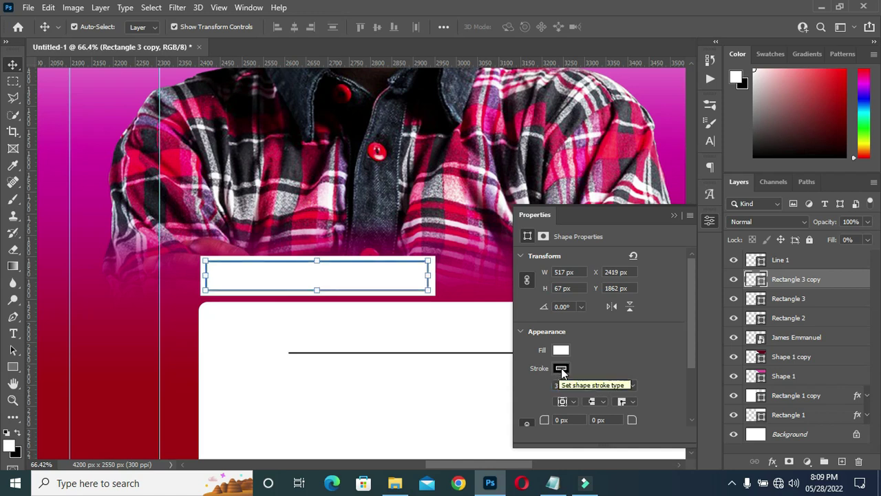
click(674, 215)
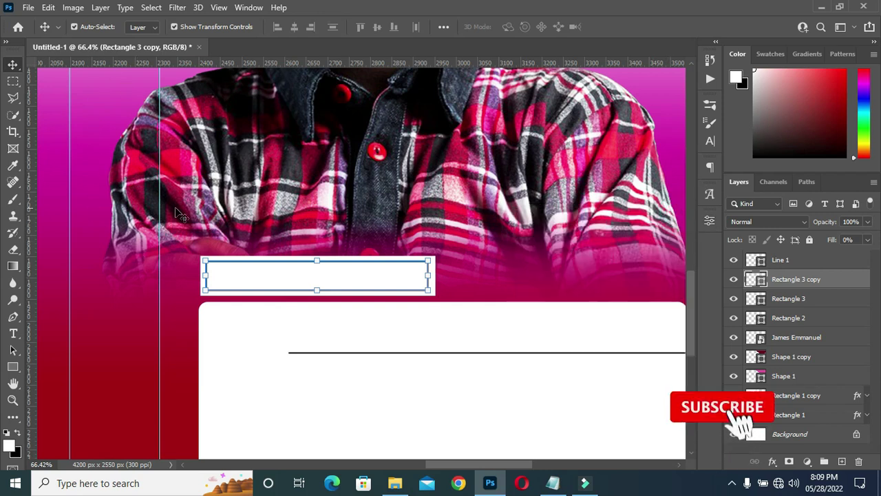
- Select the large white rectangle and switch to the Type tool
scroll(177, 204, down, 2)
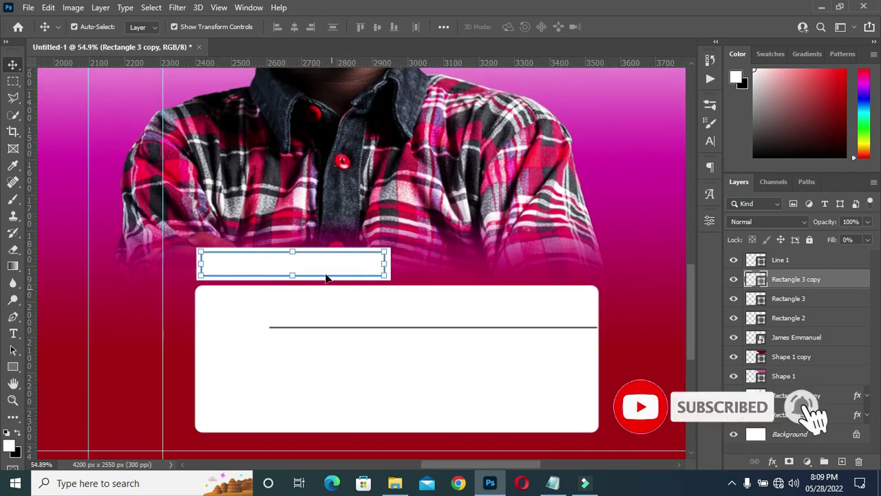
click(446, 307)
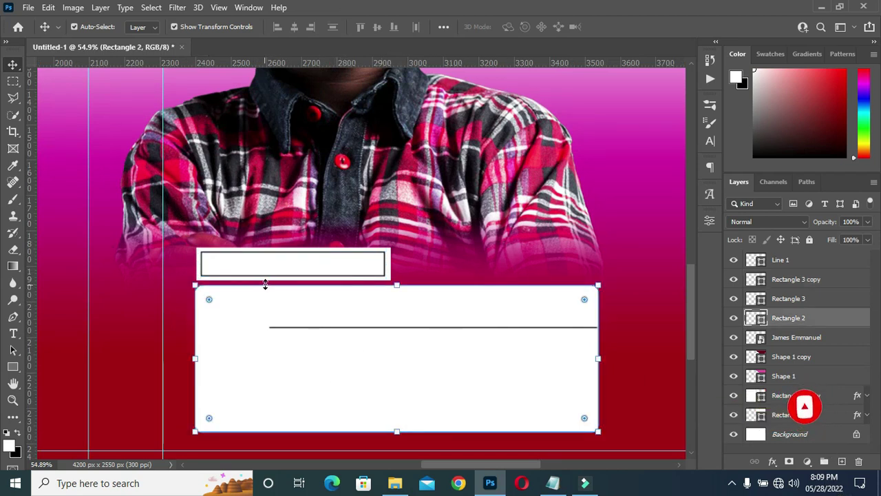
key(t)
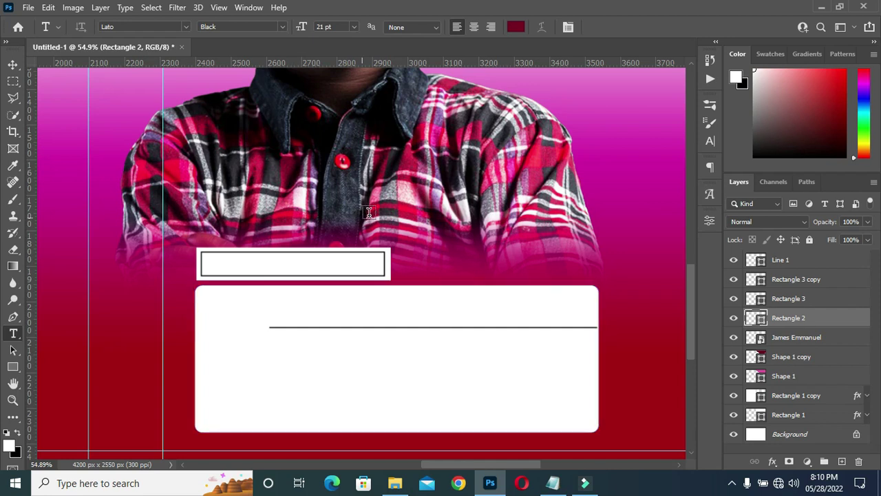
- Type the title EXECIRCES BOOK and move it into the small outlined box
click(370, 212)
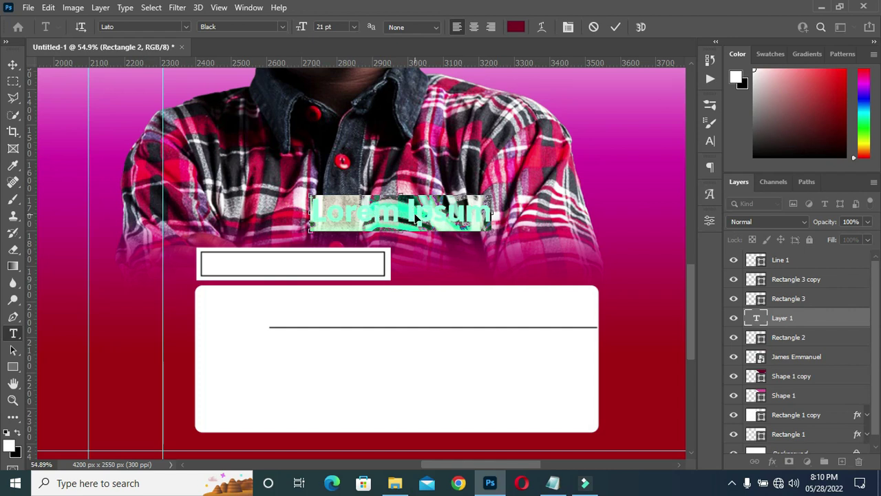
text(EXECIRCES BOOK)
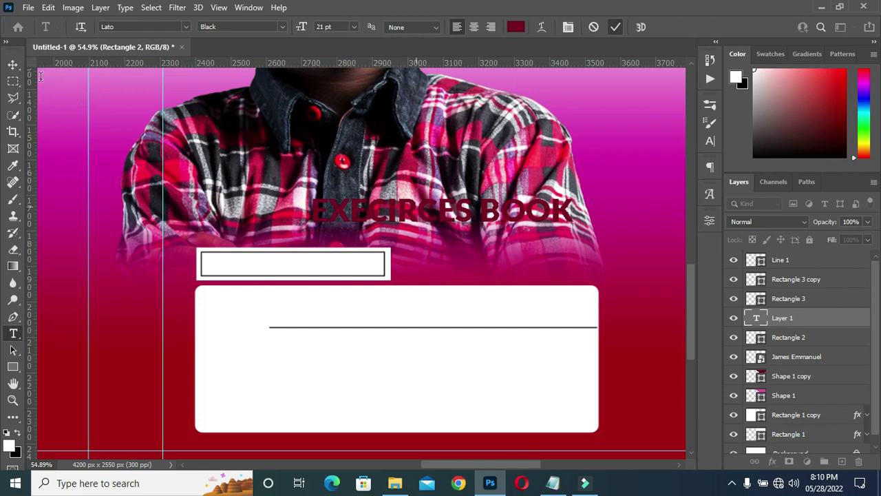
click(13, 63)
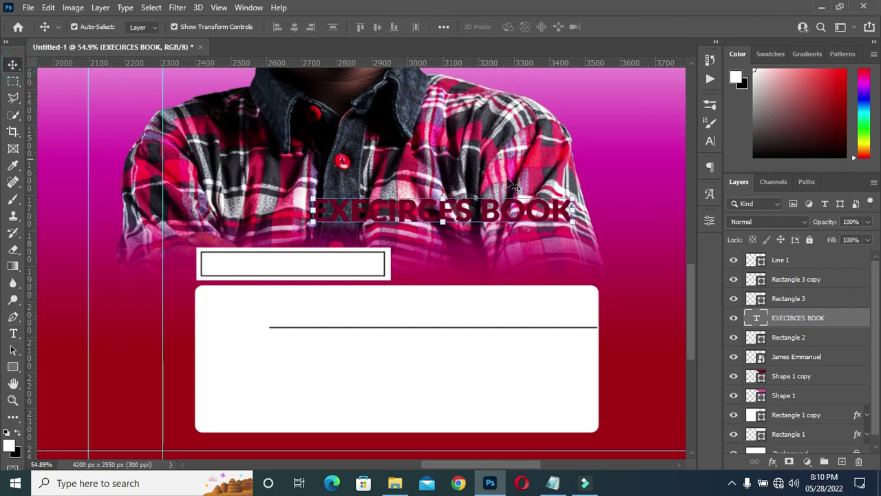
drag(573, 211, 462, 217)
drag(404, 218, 315, 260)
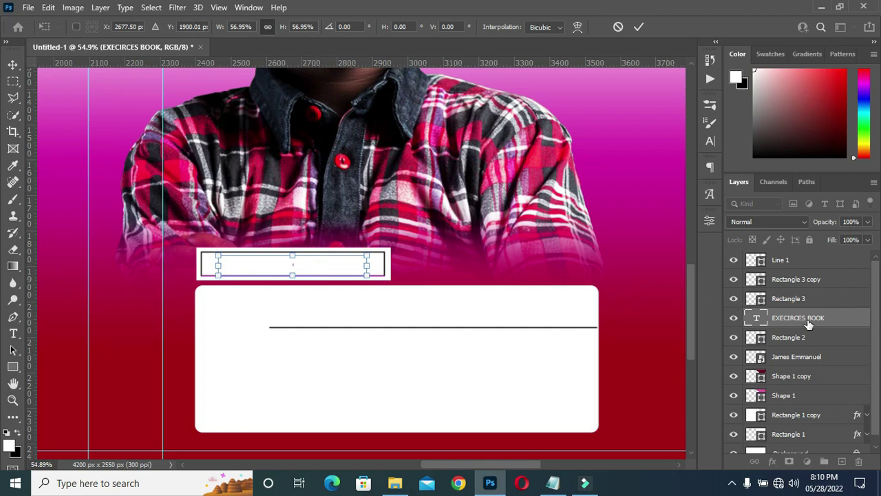
- Move the title layer above the rectangles and scale it to 114.60% to fill the box
drag(809, 323, 801, 270)
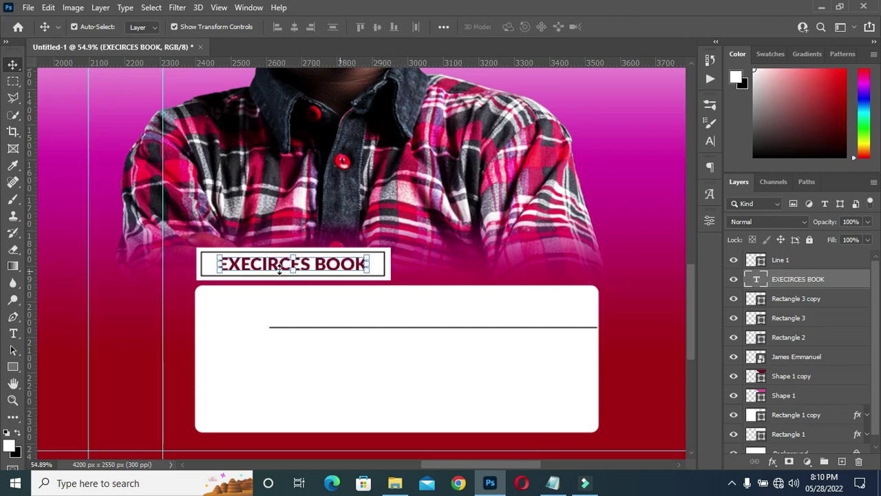
scroll(289, 267, up, 2)
drag(390, 265, 403, 265)
drag(182, 266, 185, 265)
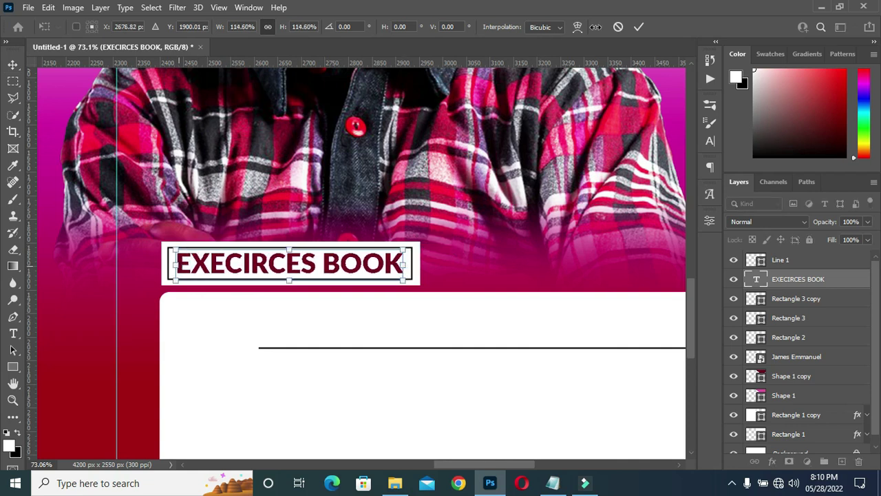
scroll(400, 191, down, 3)
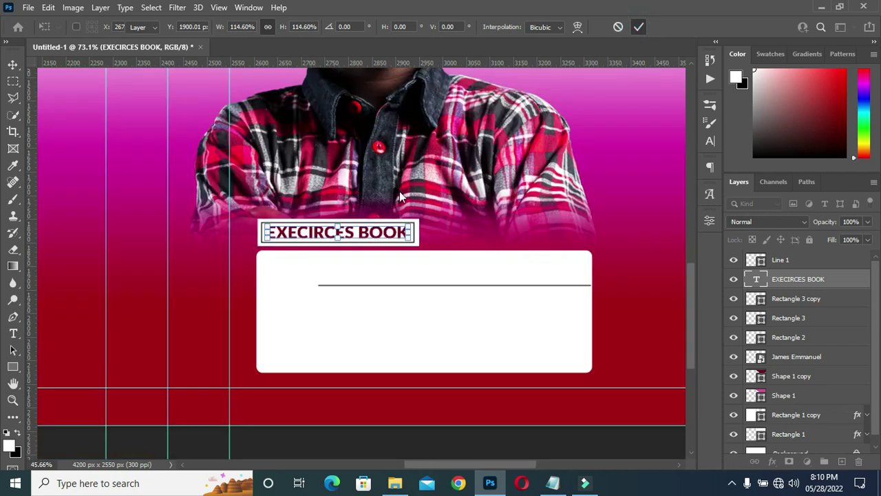
scroll(368, 213, down, 1)
key(Return)
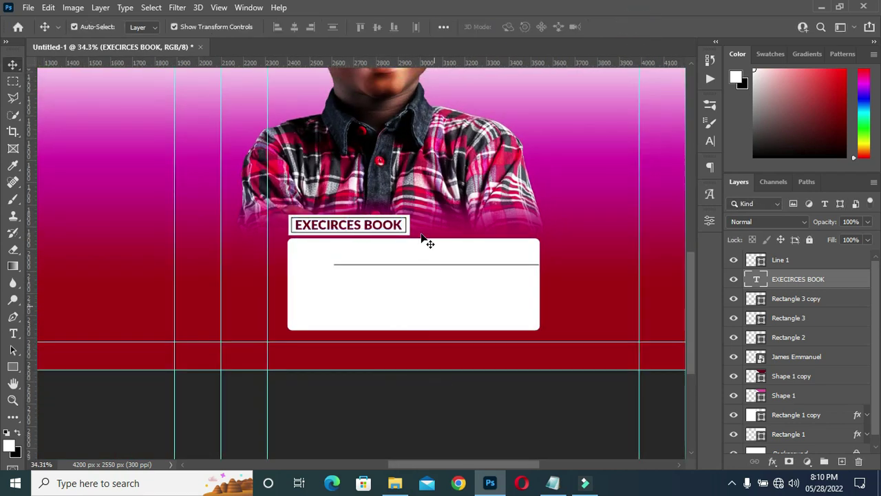
- Select the title with both box rectangles and nudge the title down slightly
click(797, 281)
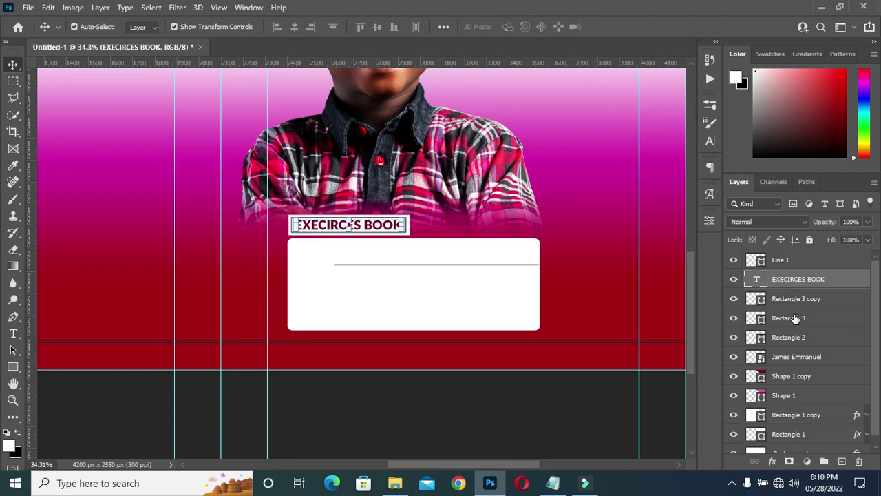
shift+click(795, 319)
key(Down)
key(Down)
key(Down)
key(Down)
key(Down)
key(Down)
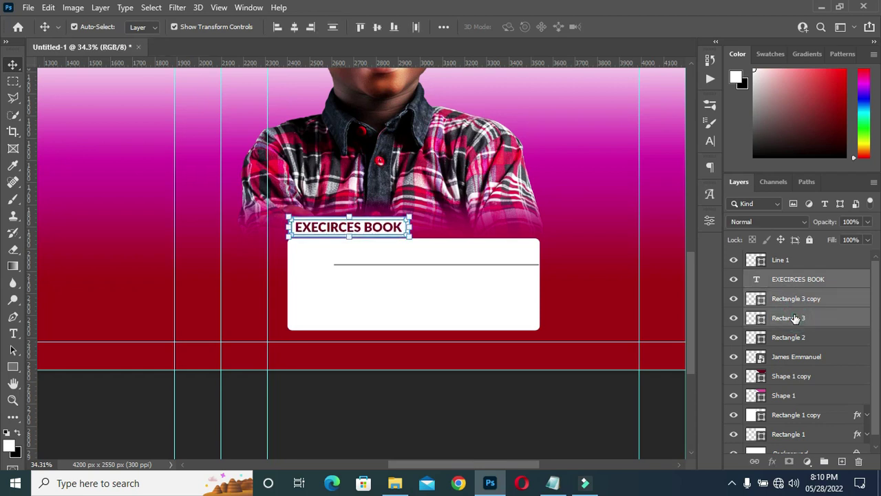
click(508, 423)
scroll(502, 277, up, 3)
- Add a 'Name:' label from the cover notes and fit it before the underline
click(553, 484)
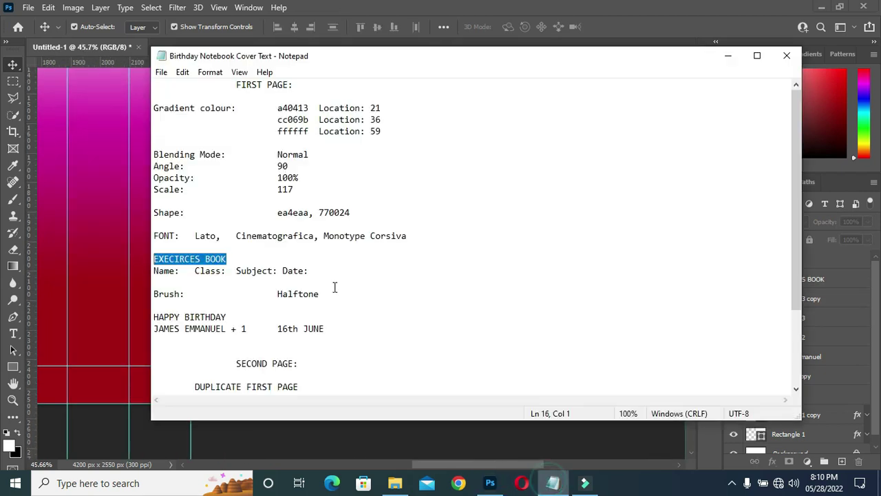
drag(178, 270, 156, 271)
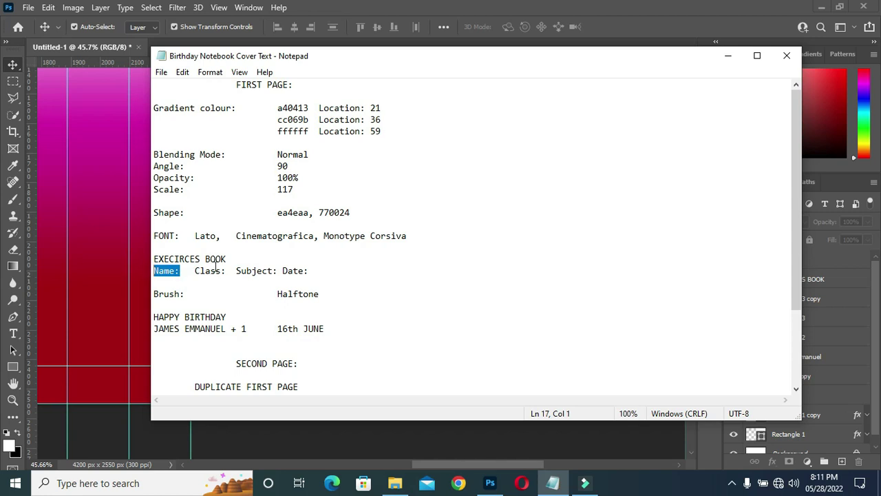
click(729, 57)
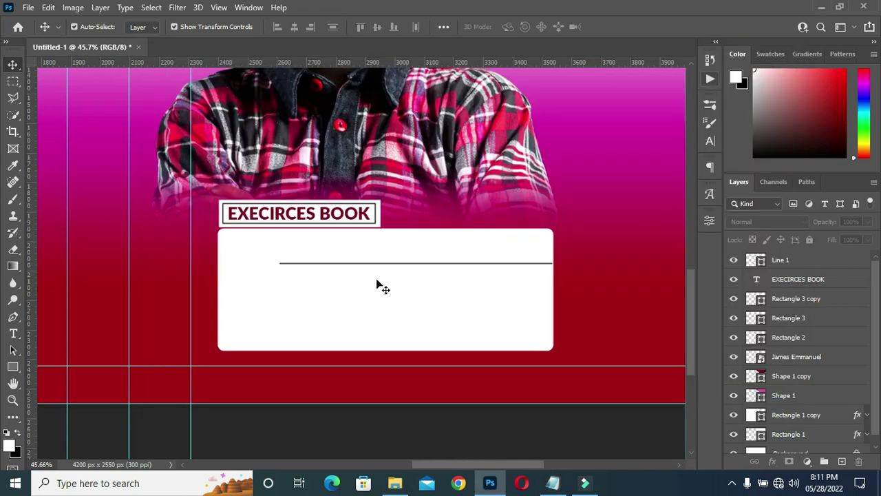
key(t)
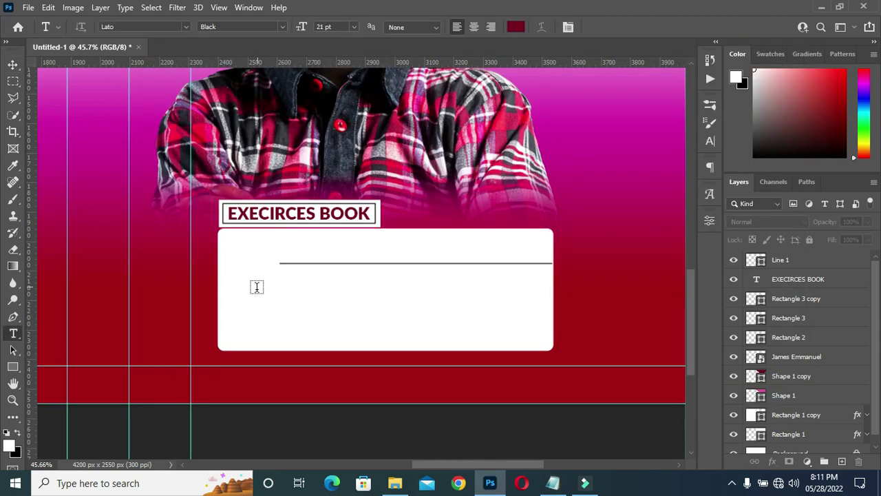
click(344, 281)
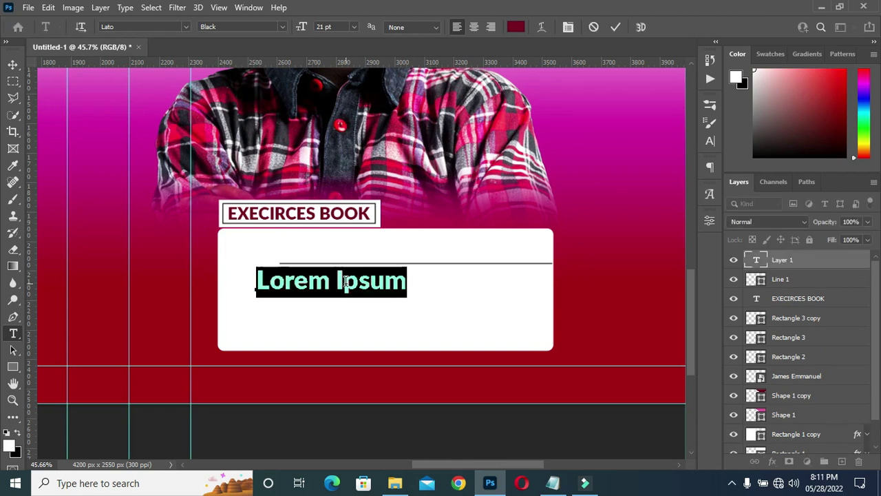
text(Name:)
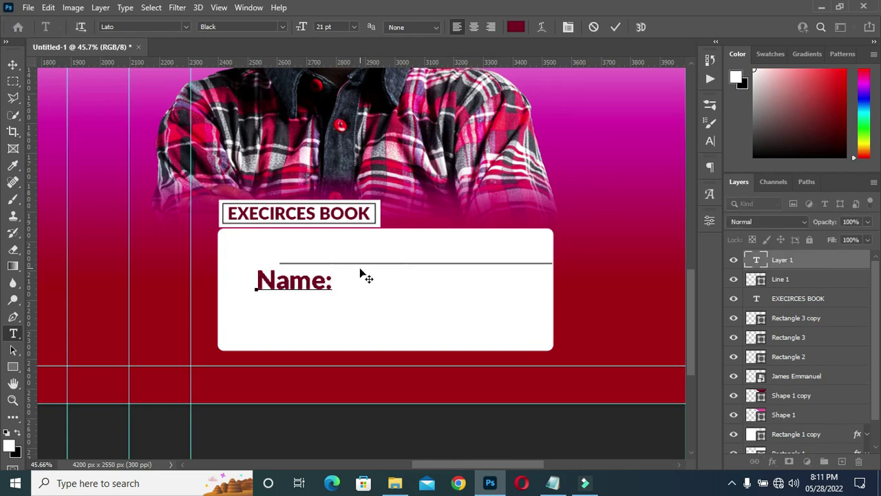
click(615, 28)
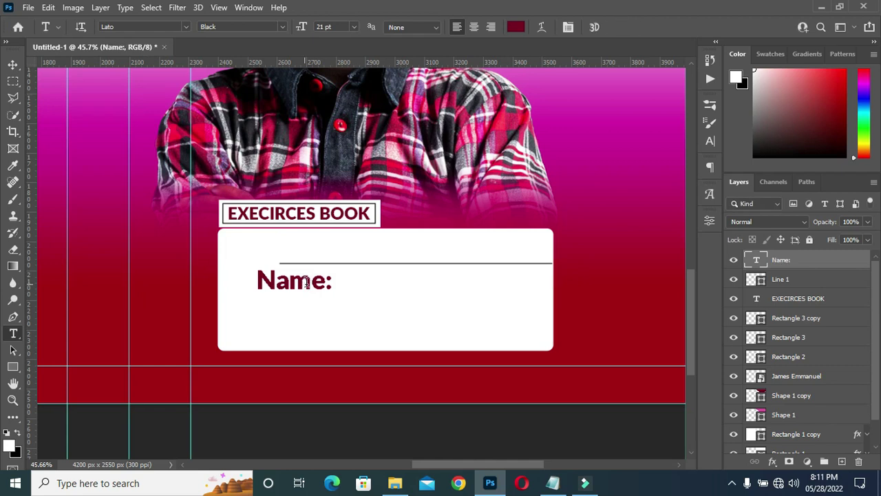
drag(309, 284, 281, 265)
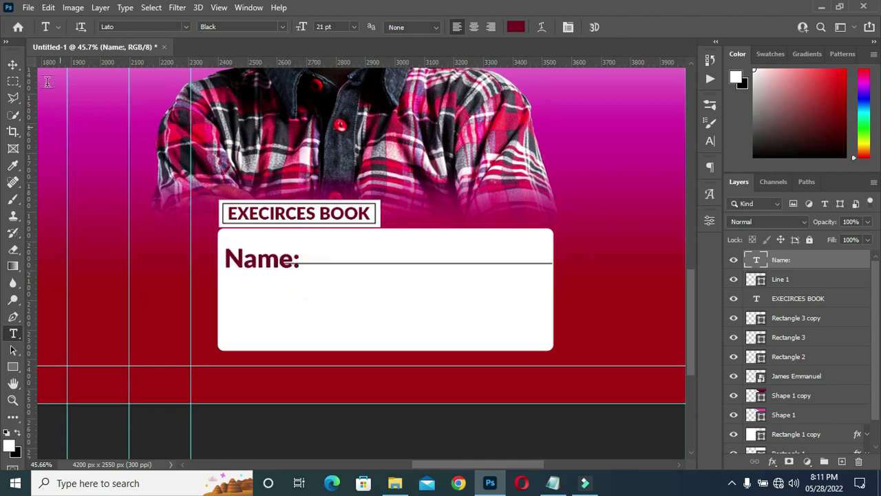
click(12, 64)
drag(300, 258, 283, 257)
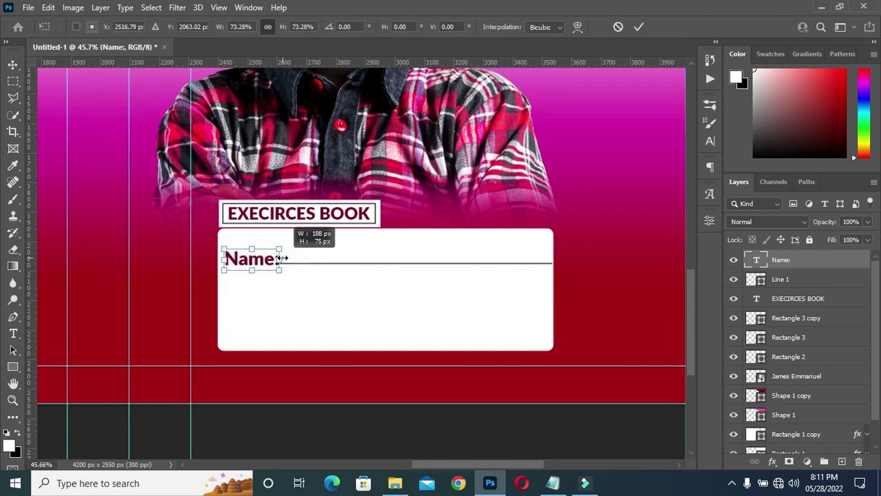
click(639, 27)
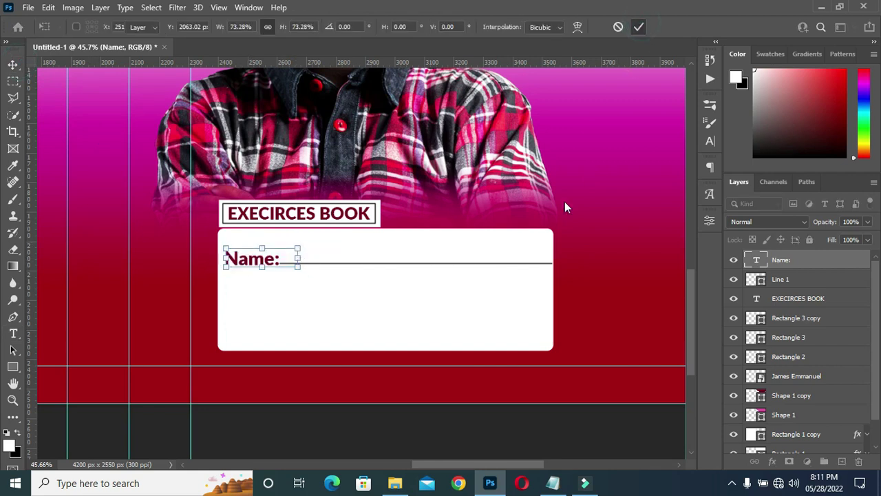
- Shorten the underline slightly from its left end
click(428, 266)
mouse_move(279, 262)
mouse_down()
mouse_move(301, 256)
mouse_move(283, 262)
mouse_up()
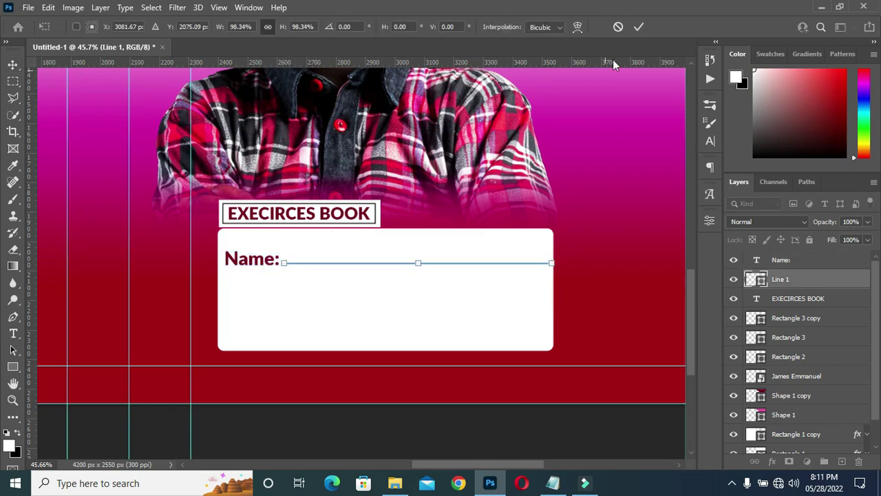
click(639, 27)
- Set the Name: label's font to Monotype Corsiva
click(260, 260)
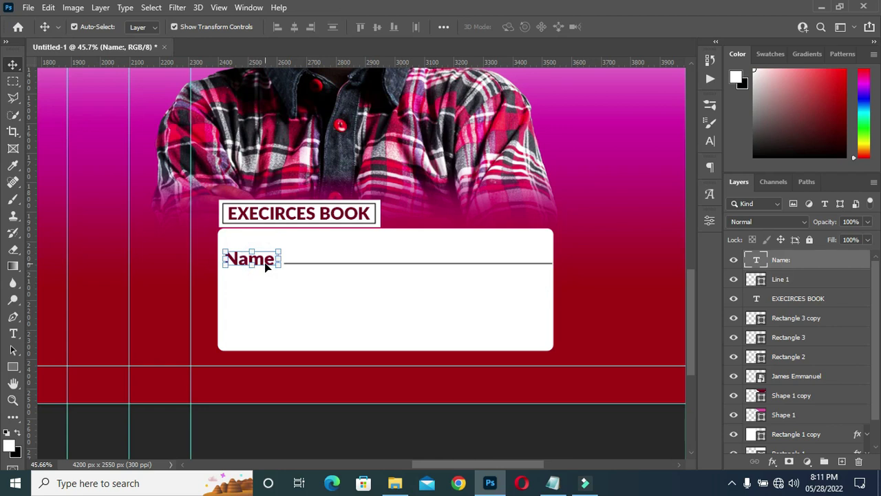
key(t)
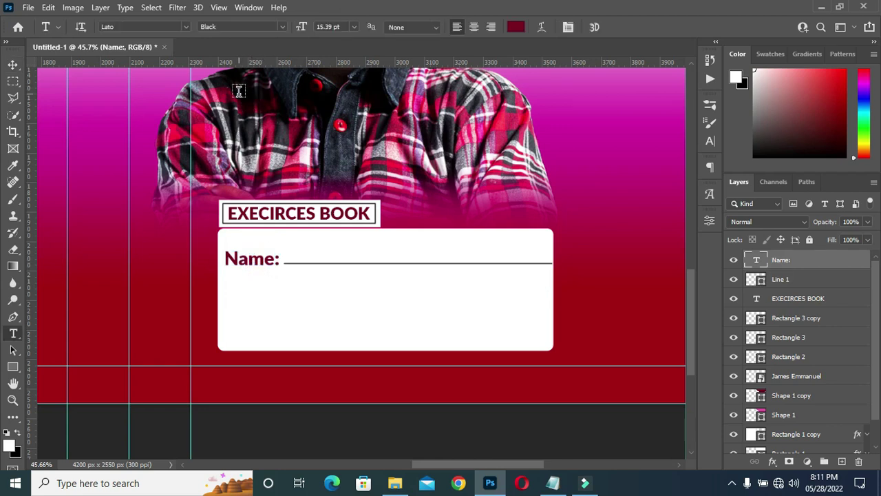
click(185, 28)
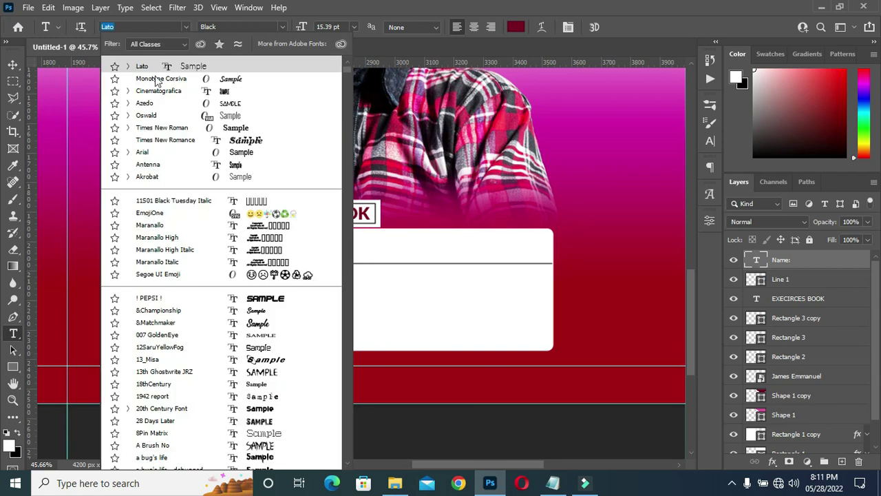
click(158, 80)
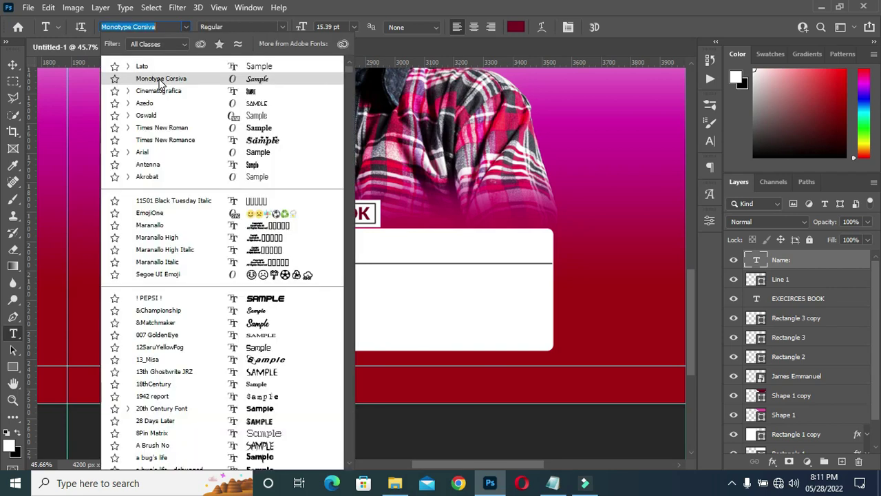
click(158, 80)
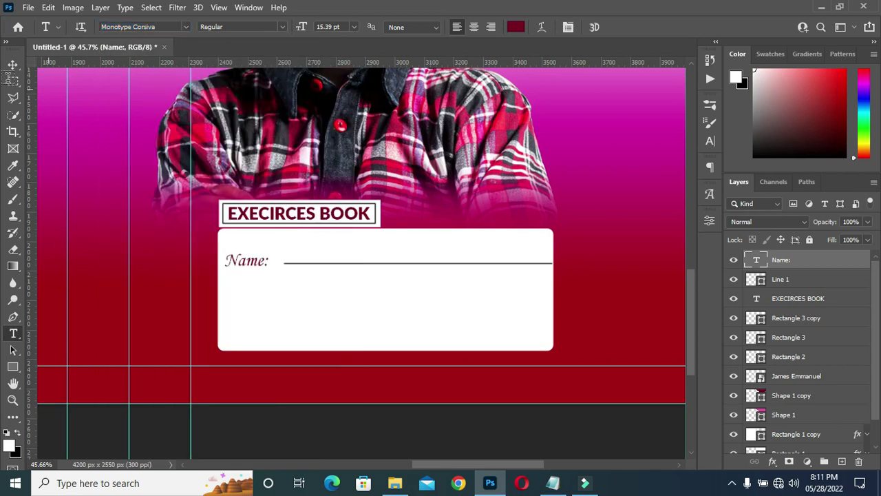
- Enlarge Name: to about 116% and place a duplicate just below it
click(12, 64)
drag(267, 252, 274, 246)
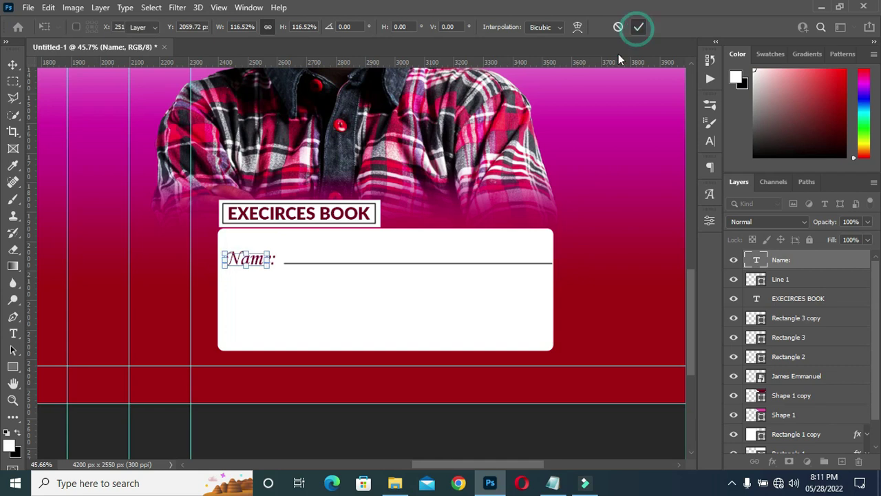
double_click(261, 261)
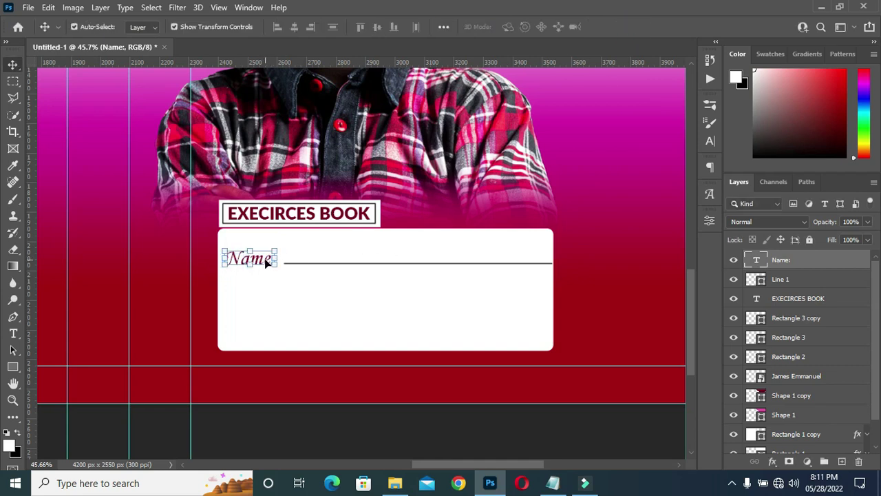
drag(264, 258, 259, 293)
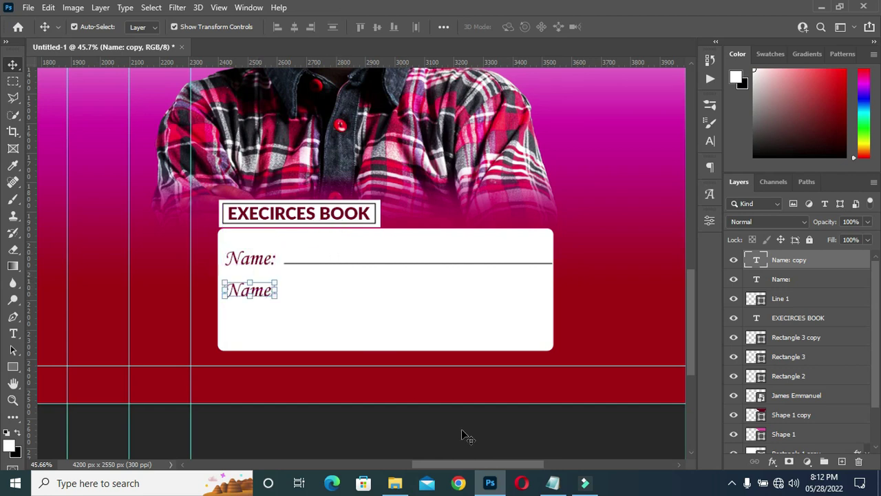
- Change the duplicated Name: label to Class: by pasting the text from the notes
click(553, 482)
drag(195, 270, 227, 270)
key(ctrl+c)
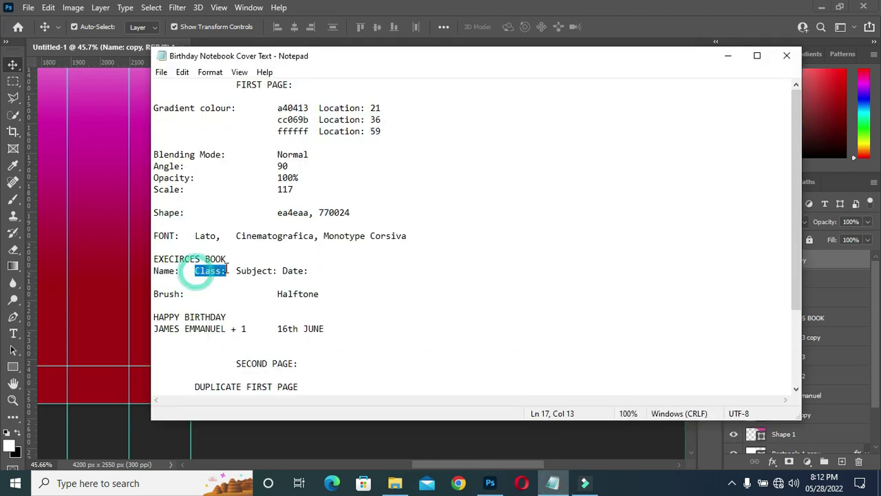
click(728, 55)
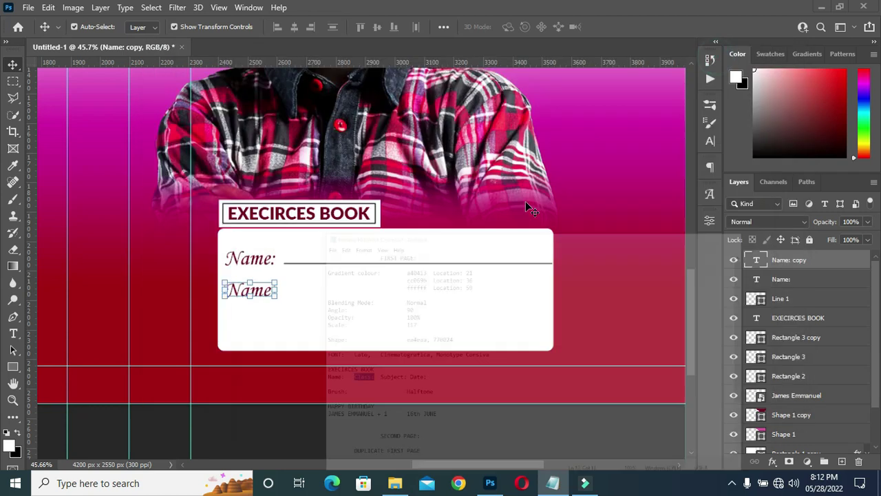
double_click(261, 293)
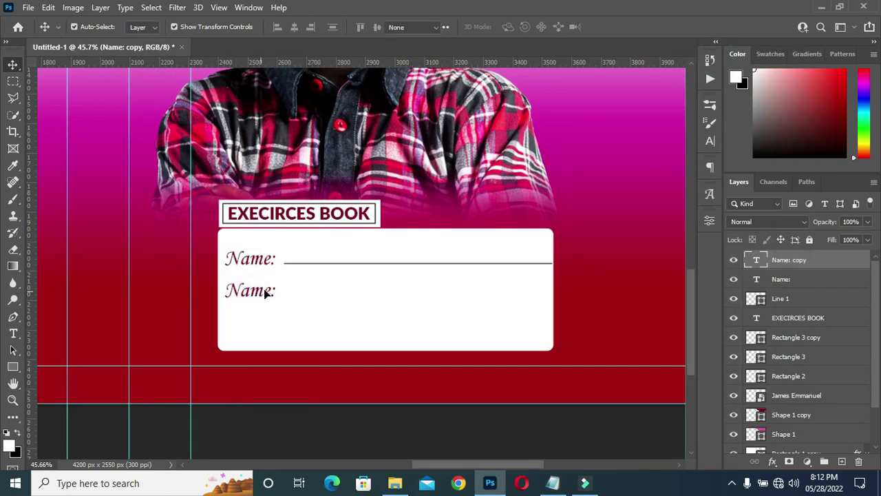
click(270, 288)
key(ctrl+a)
key(ctrl+v)
click(617, 27)
- Duplicate Class: below itself and change the copy to Subject: from the notes
key(v)
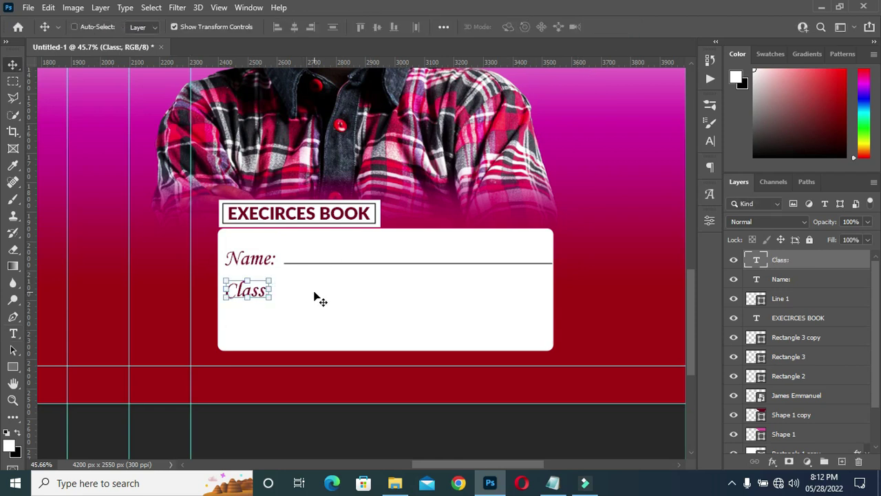
key(ctrl+j)
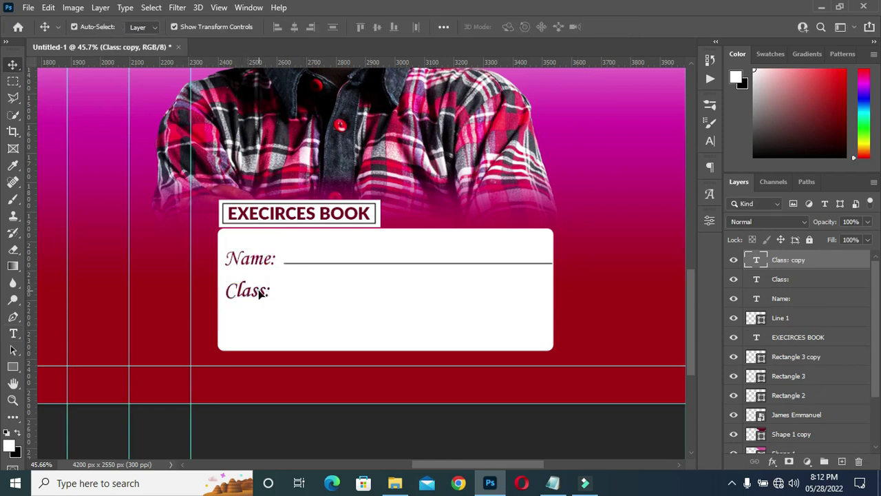
drag(258, 289, 262, 319)
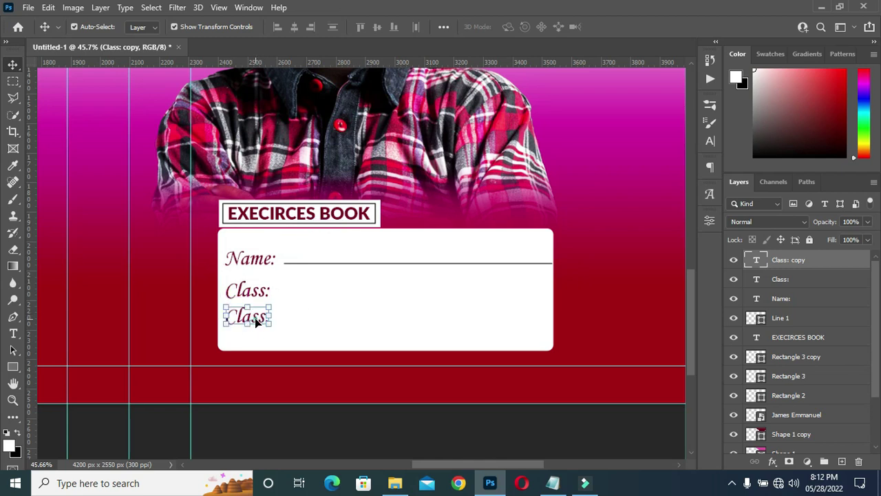
double_click(256, 316)
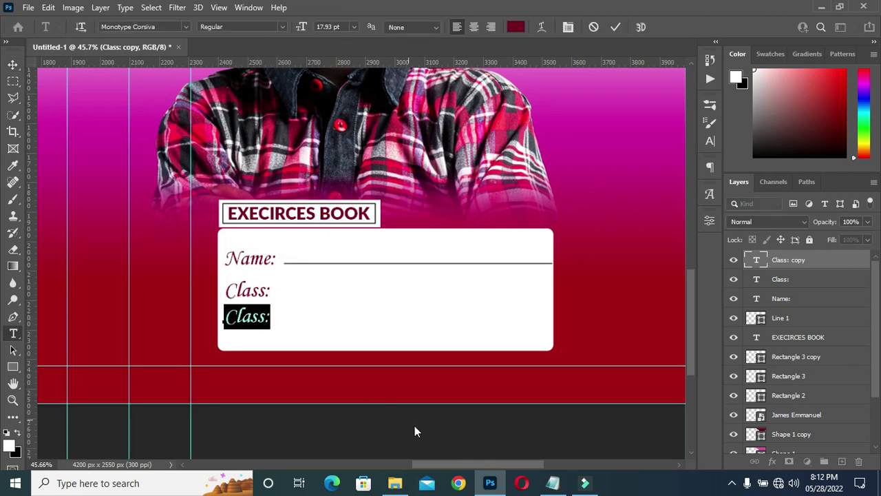
click(553, 482)
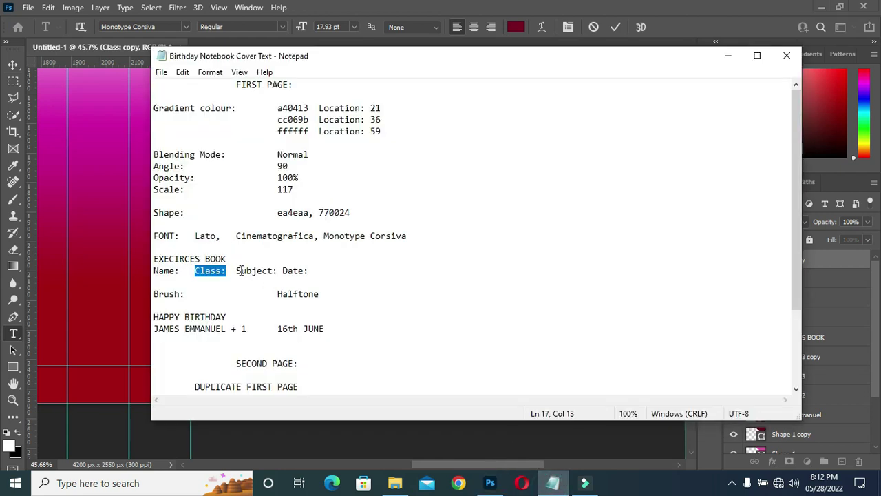
drag(237, 270, 277, 271)
key(ctrl+c)
click(726, 61)
key(ctrl+v)
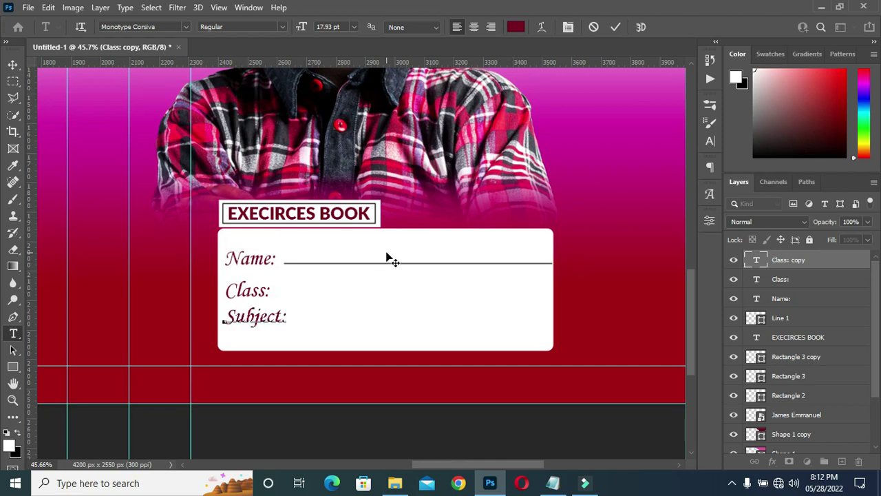
key(ctrl+Return)
key(v)
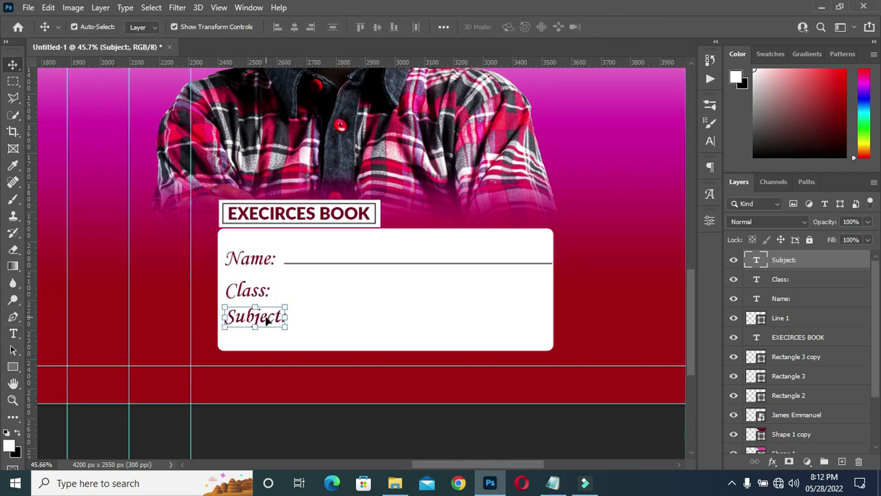
- Add a spare Subject: copy below, then nudge the labels upward to tighten the spacing
drag(266, 322, 261, 343)
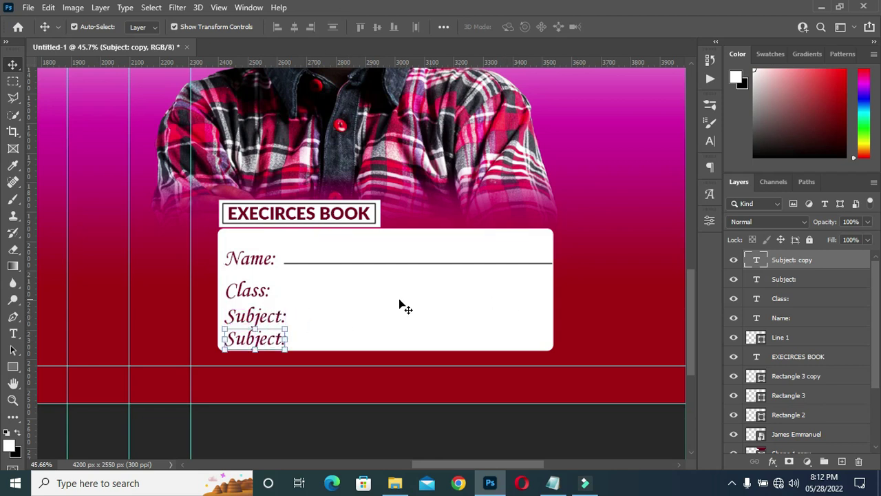
shift+click(781, 299)
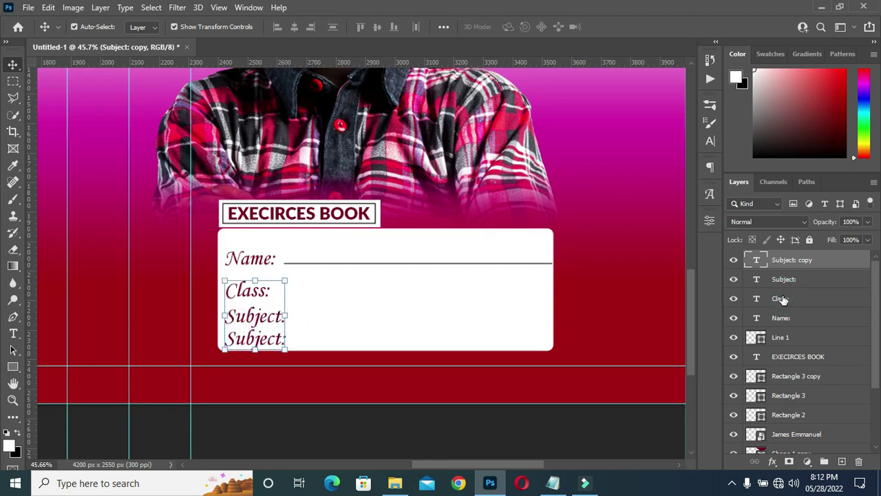
key(Up)
key(Up)
key(Up)
key(Up)
key(Up)
key(Up)
key(Up)
key(Up)
key(Up)
key(Up)
key(Up)
key(Up)
key(Up)
key(Up)
key(Up)
key(Up)
key(Up)
key(Up)
key(Up)
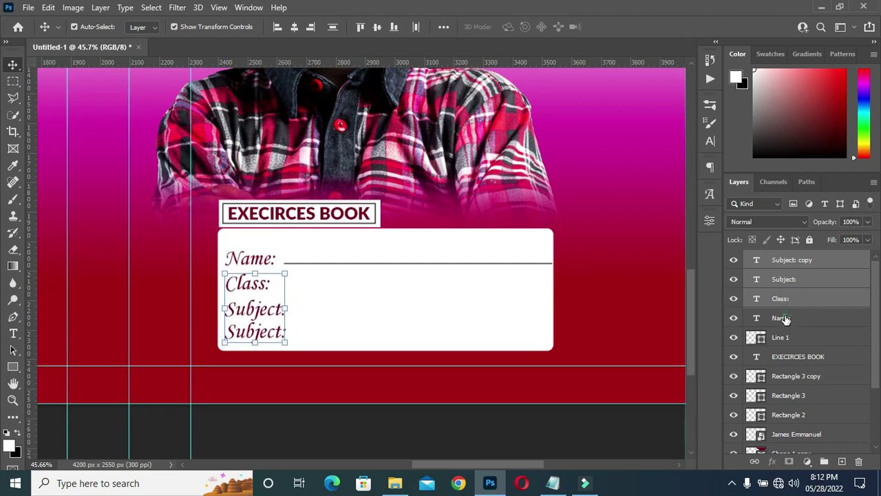
click(785, 319)
key(Up)
key(Up)
key(Up)
key(Up)
key(Up)
key(Up)
key(Up)
key(Up)
key(Up)
key(Up)
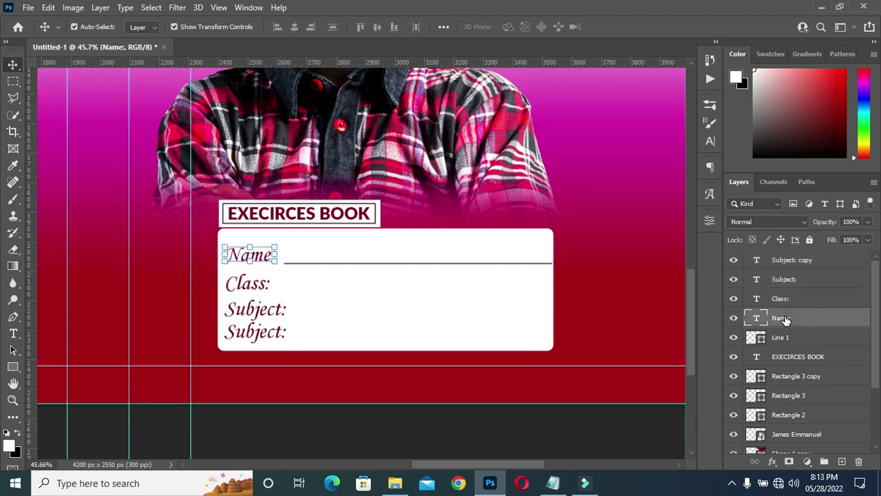
click(784, 299)
key(Up)
key(Up)
key(Up)
click(783, 278)
- Nudge the Name: writing line up and stretch its left end to meet Name:
key(Up)
key(Up)
key(Up)
click(450, 267)
key(Up)
key(Up)
key(Up)
key(Up)
key(Up)
key(Up)
key(Up)
key(Up)
key(Up)
key(Up)
click(281, 257)
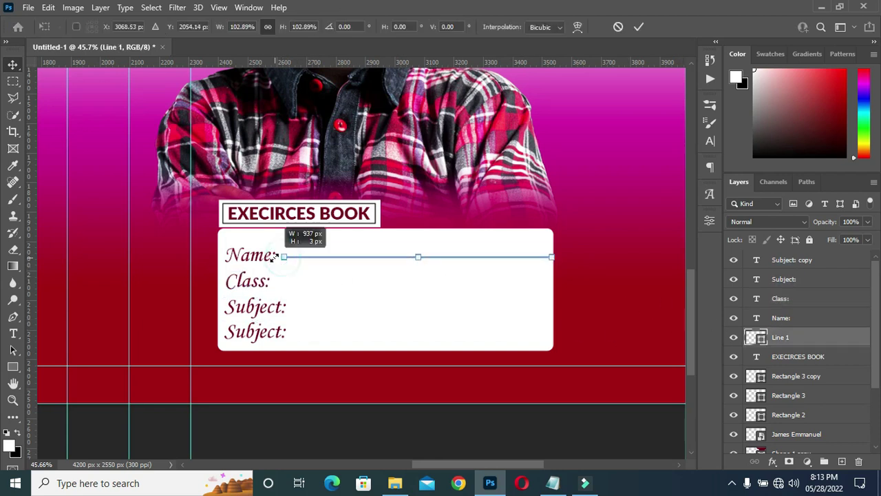
drag(274, 256, 275, 257)
click(428, 424)
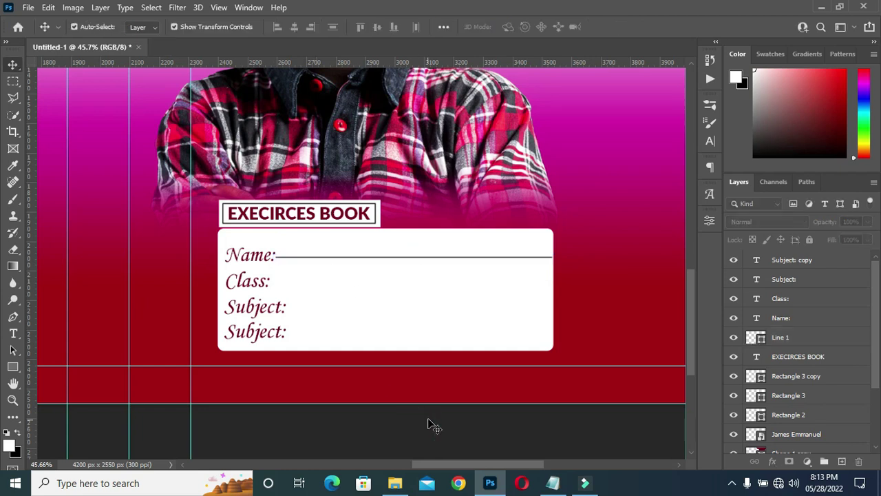
- Finish the upper Subject: label and copy Date: from the notes for the lower copy
double_click(264, 311)
click(279, 311)
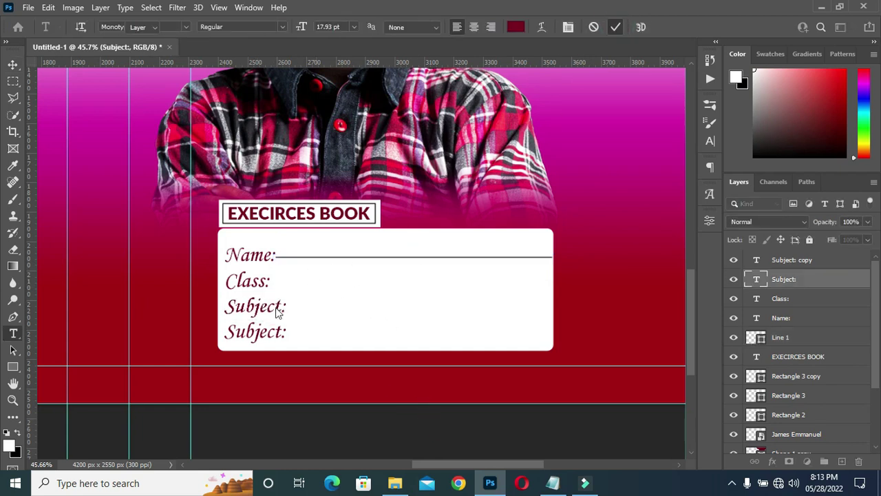
key(ctrl+Return)
key(v)
click(266, 334)
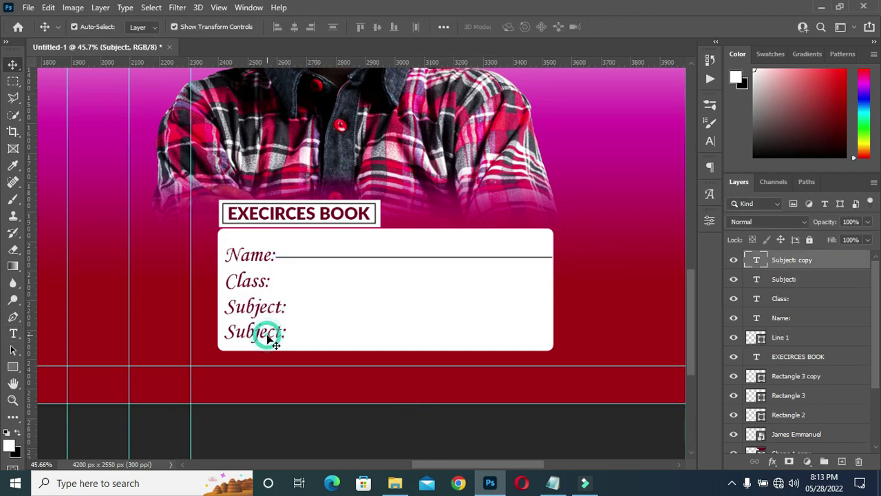
double_click(267, 334)
click(553, 482)
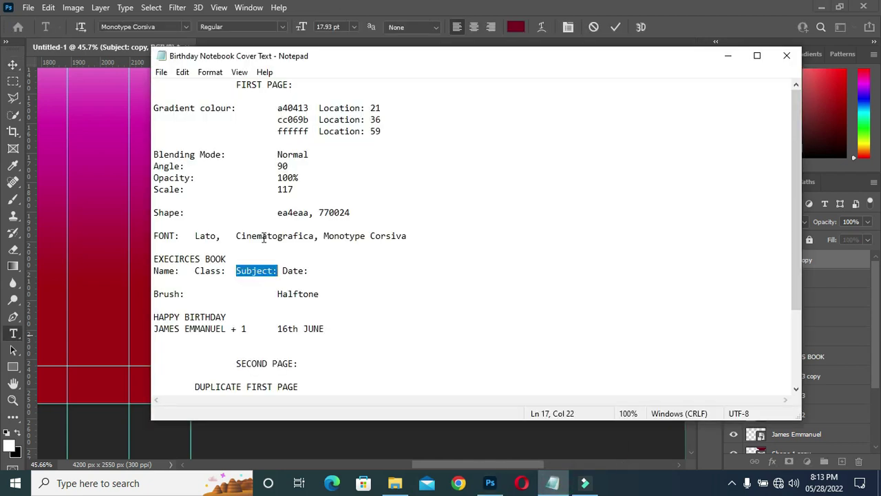
drag(283, 270, 312, 270)
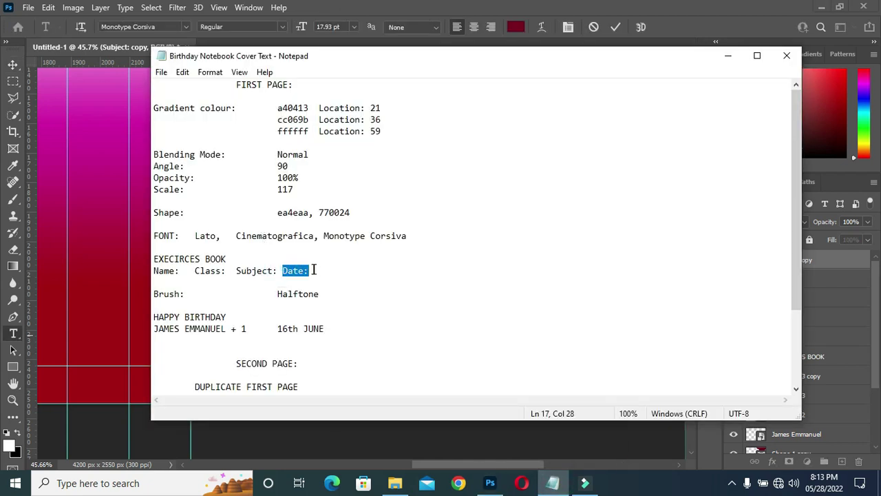
click(728, 55)
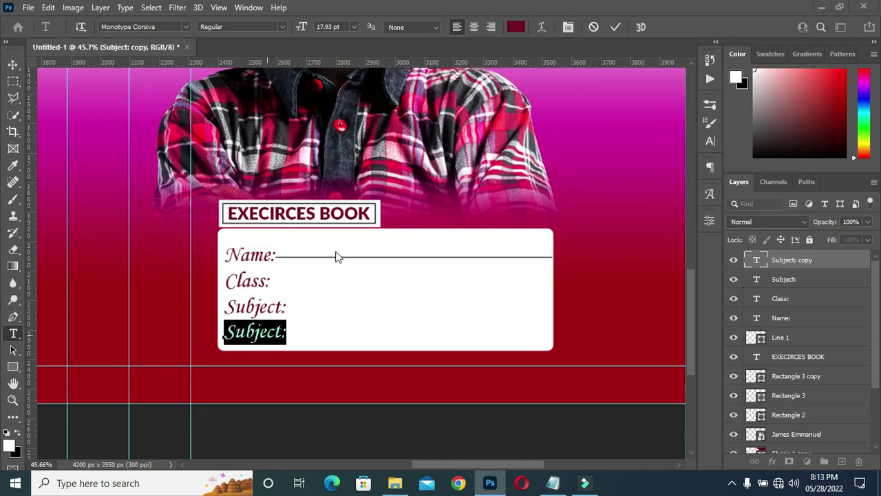
- Change the lower label's text to Date:
key(ctrl+v)
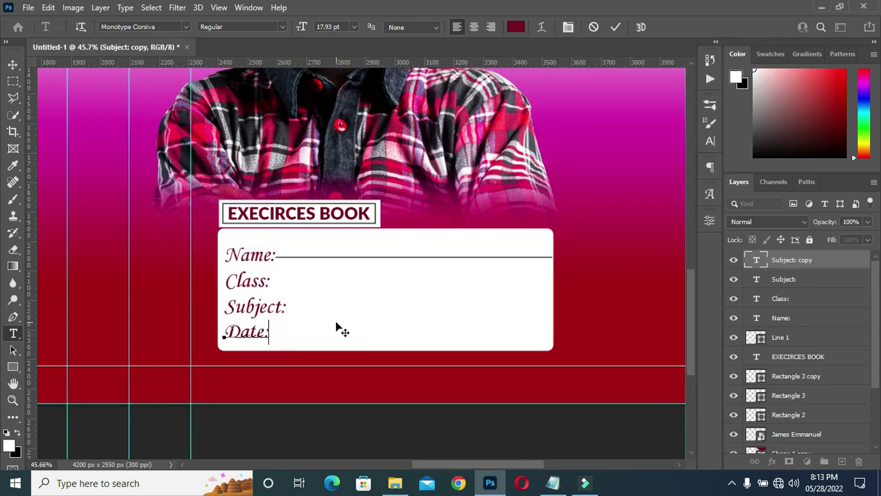
click(616, 27)
key(v)
- Duplicate the Name: line beneath itself and extend it left to meet Class:
click(441, 256)
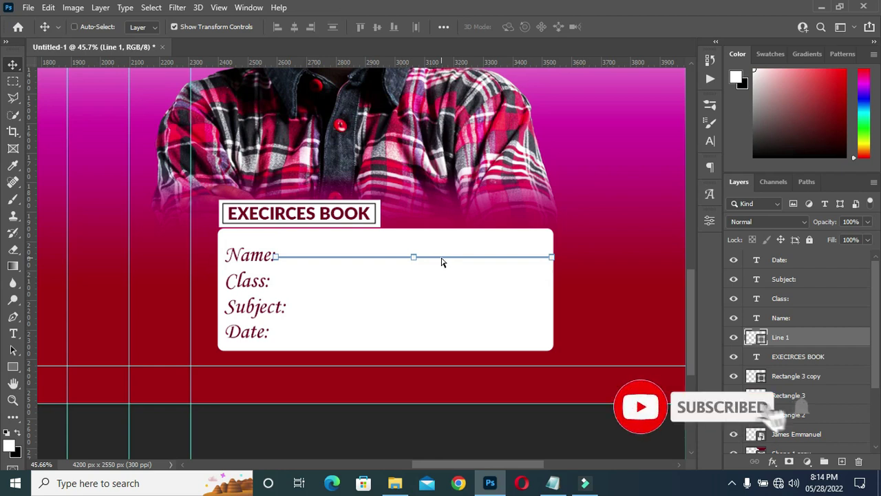
key(ctrl+j)
drag(433, 256, 435, 280)
key(Down)
key(Down)
key(Down)
key(Down)
key(Down)
key(Down)
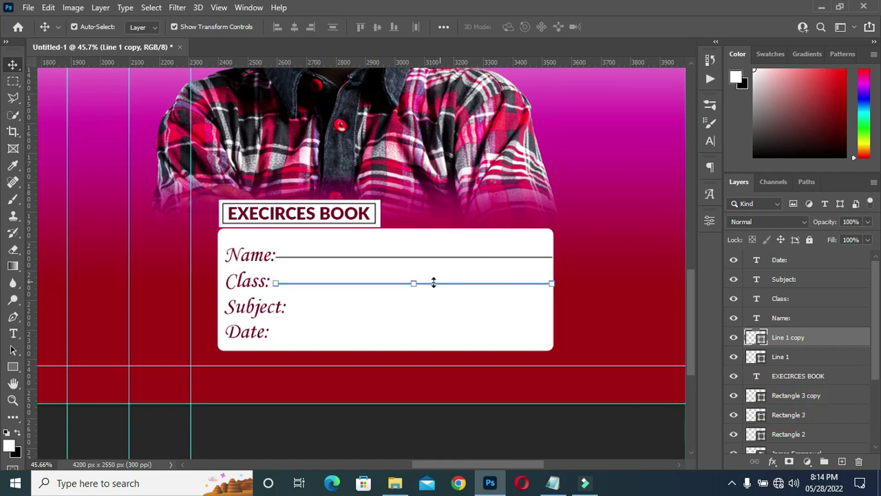
alt+scroll(275, 280, up, 1)
drag(275, 284, 269, 284)
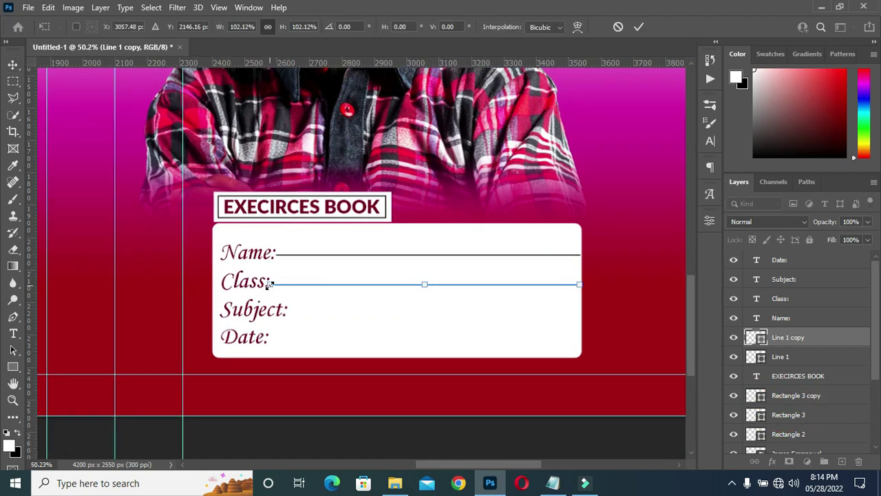
key(Return)
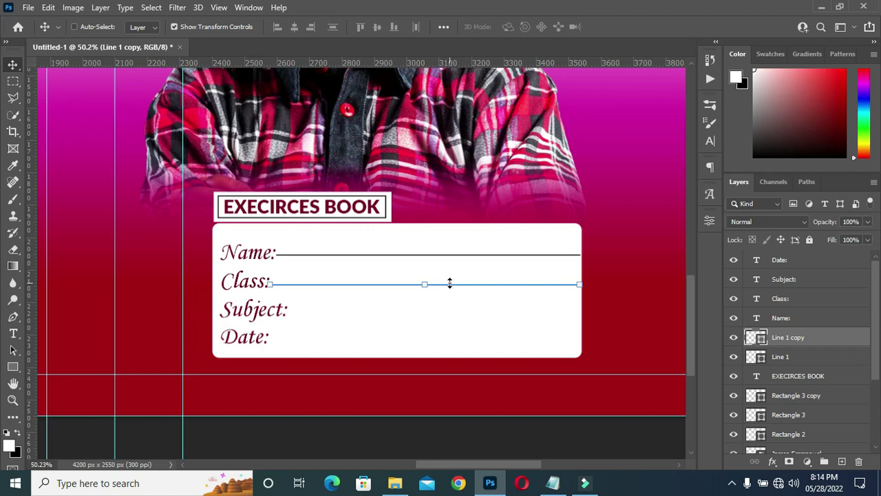
- Copy the Class: line down to Subject: and shorten it to start after the label
key(ctrl+j)
drag(444, 285, 429, 309)
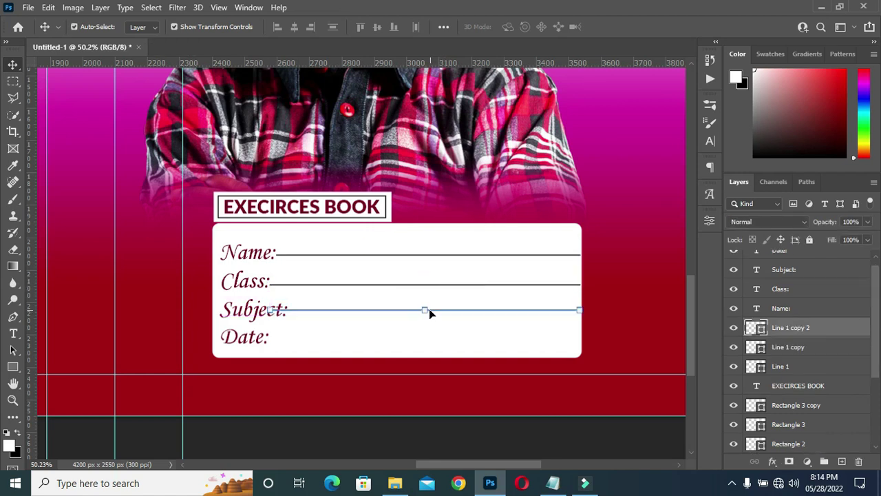
drag(269, 311, 289, 311)
key(Return)
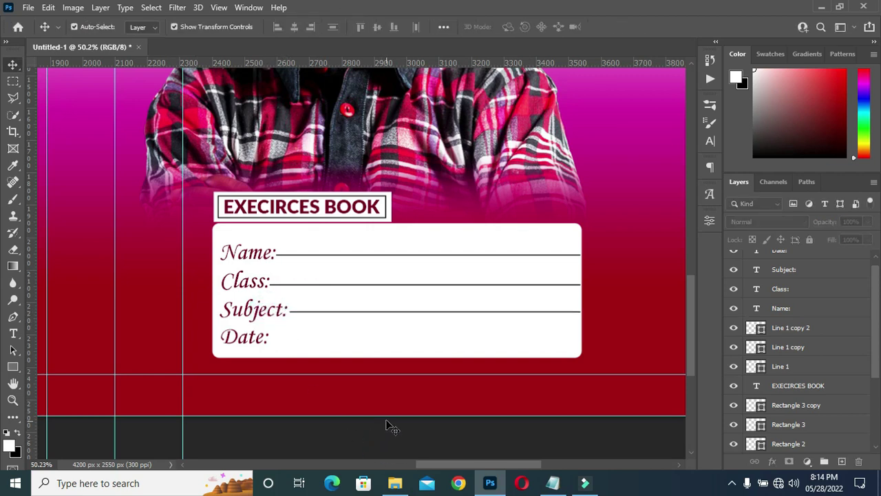
- Copy the Subject: line down to Date:, fit it after the label, and nudge it down
click(401, 310)
drag(434, 315, 435, 343)
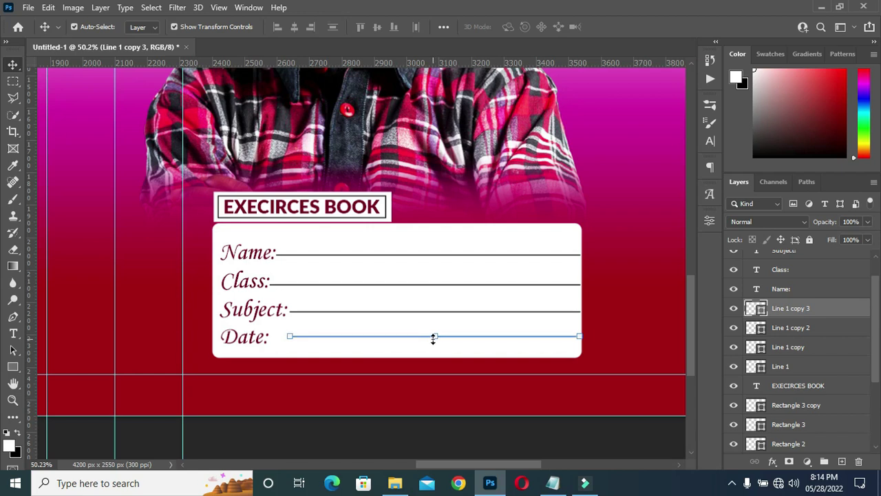
mouse_move(281, 338)
mouse_down()
mouse_move(292, 341)
mouse_move(288, 330)
mouse_up()
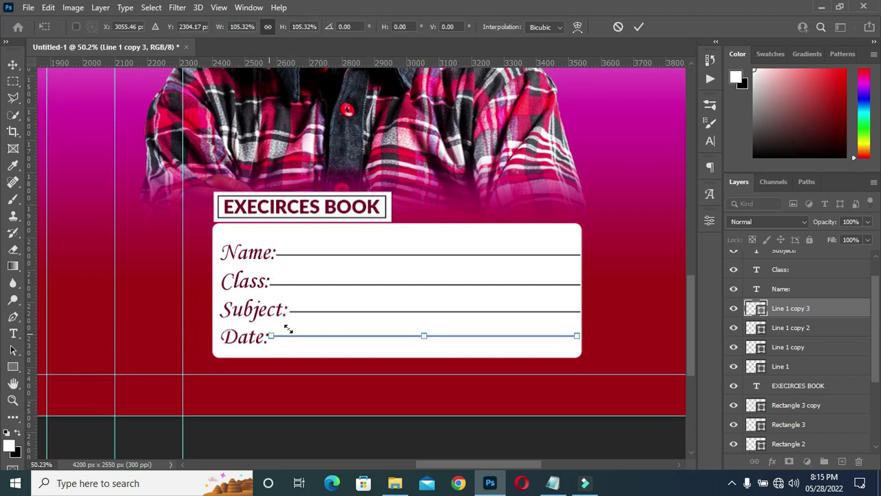
key(Down)
key(Down)
key(Down)
key(Down)
key(Down)
key(Down)
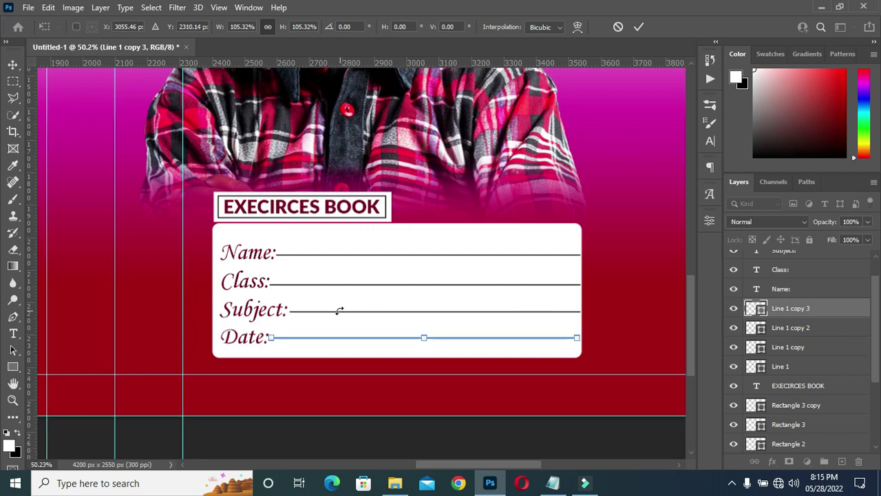
key(Return)
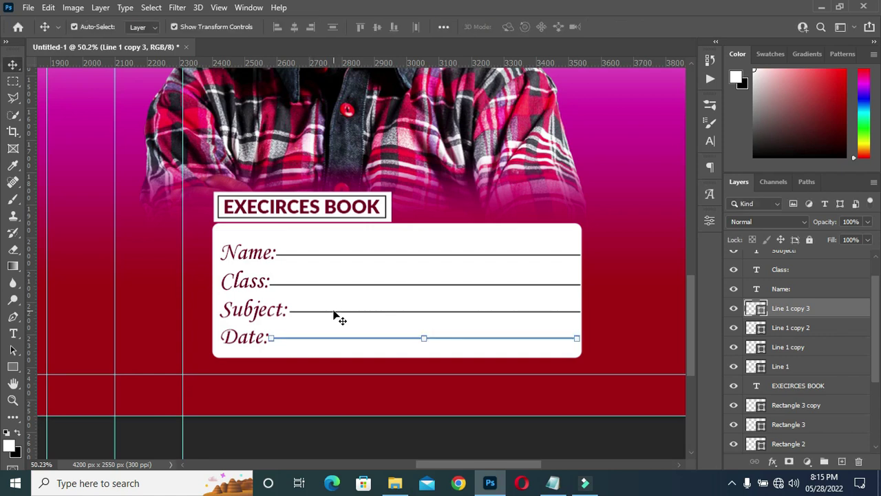
click(371, 434)
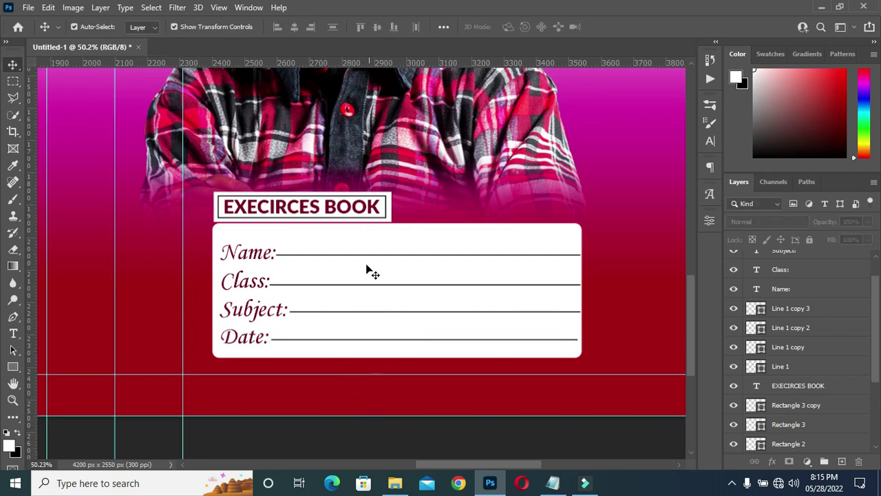
- Give the white Rectangle 2 box a Drop Shadow: opacity 73%, distance 0, spread 14, size 29
scroll(368, 275, down, 2)
scroll(369, 288, down, 2)
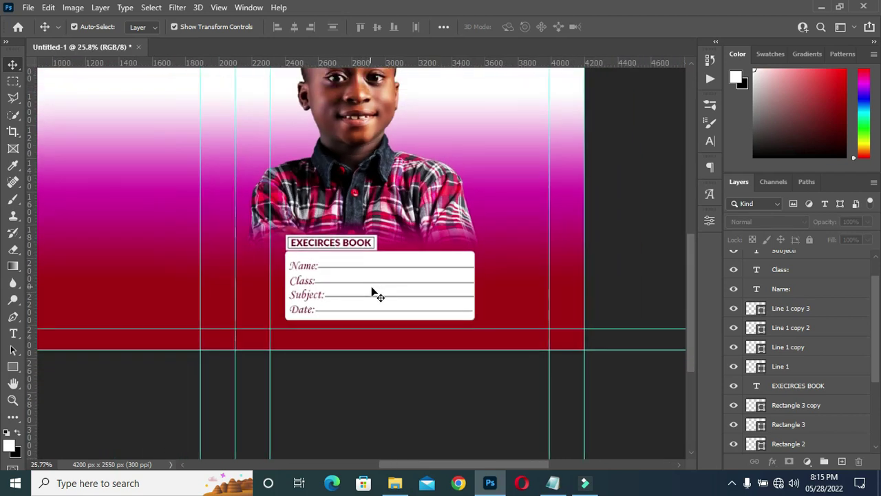
scroll(393, 307, down, 2)
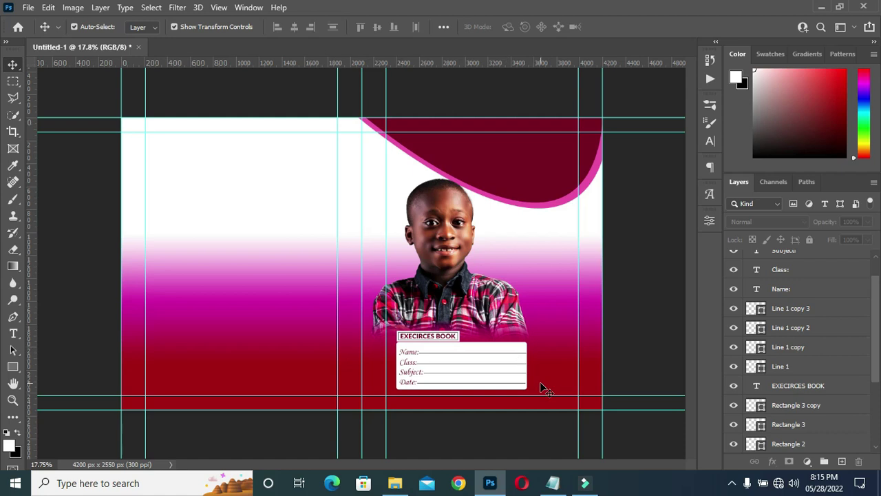
scroll(537, 389, up, 2)
scroll(530, 375, down, 1)
click(526, 353)
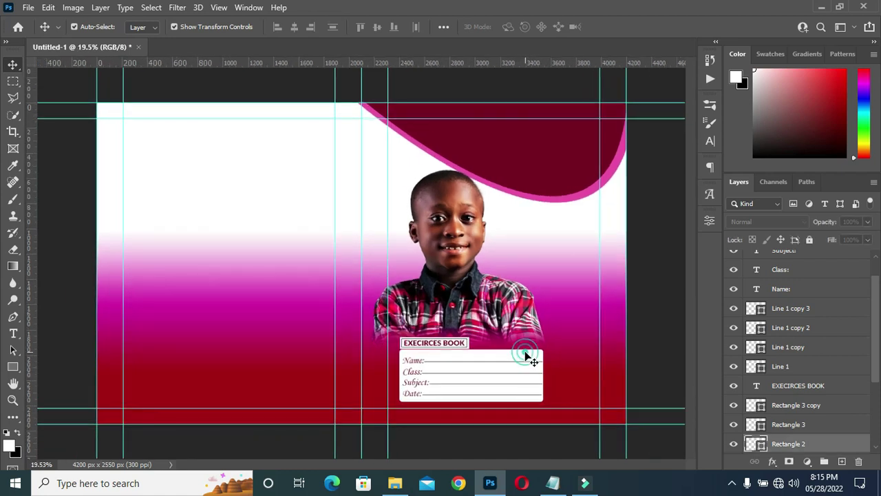
click(773, 461)
key(Escape)
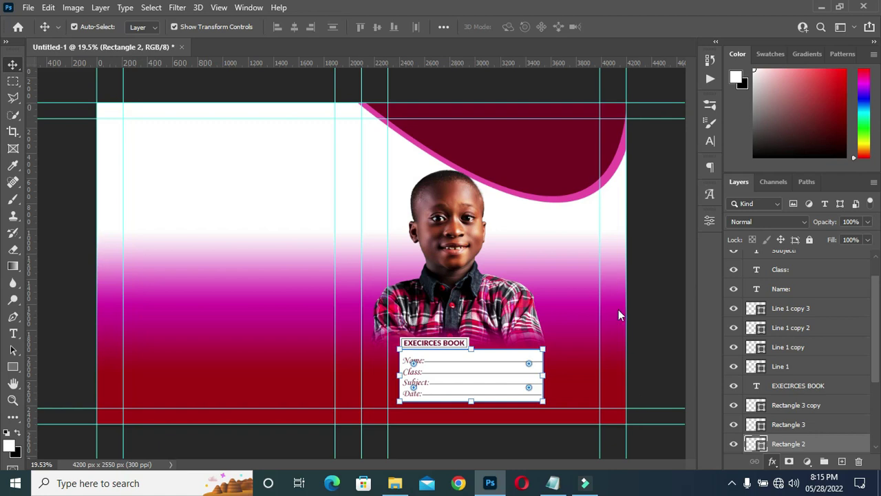
click(592, 112)
drag(641, 114, 760, 121)
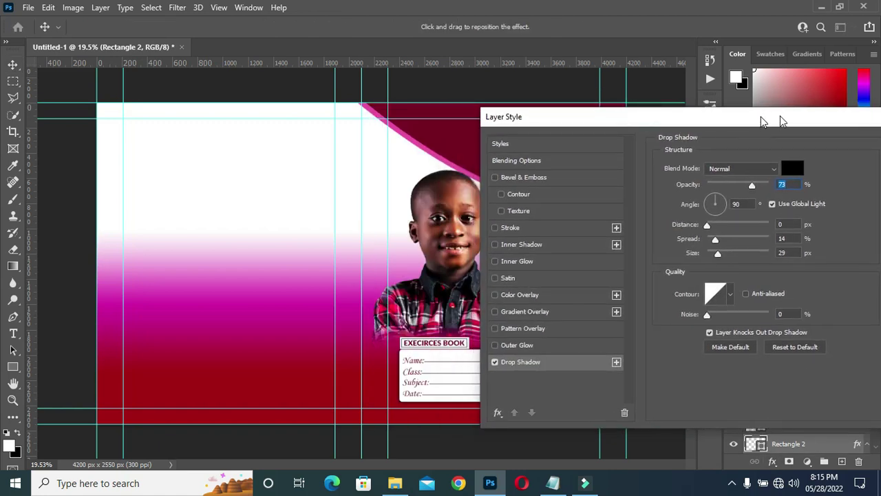
drag(669, 109, 711, 121)
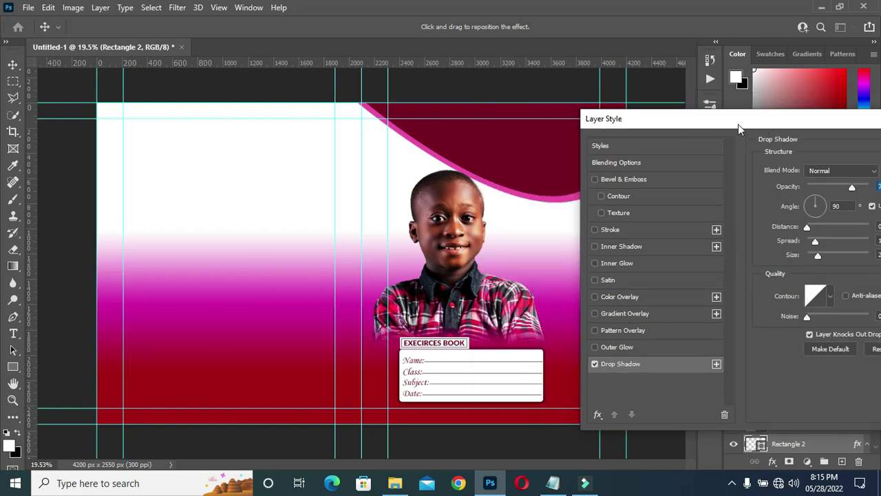
drag(738, 124, 719, 121)
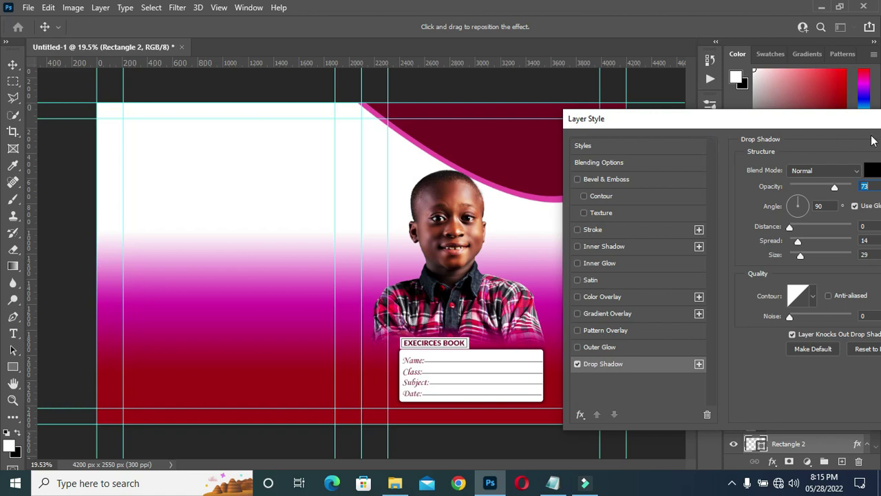
click(878, 227)
click(878, 241)
click(877, 254)
click(877, 187)
drag(826, 126, 623, 126)
click(846, 149)
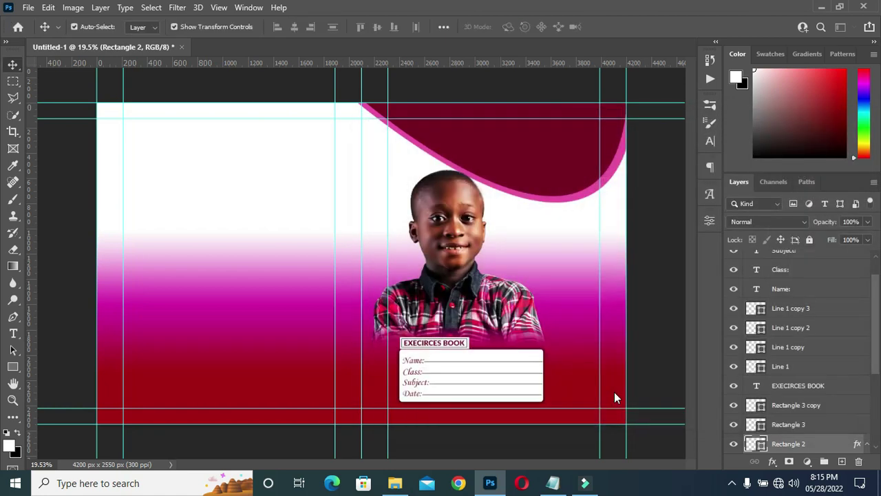
- On a new Layer 1, stamp halftone sphere brush dots right and left of the box and on the maroon curve
scroll(619, 400, up, 3)
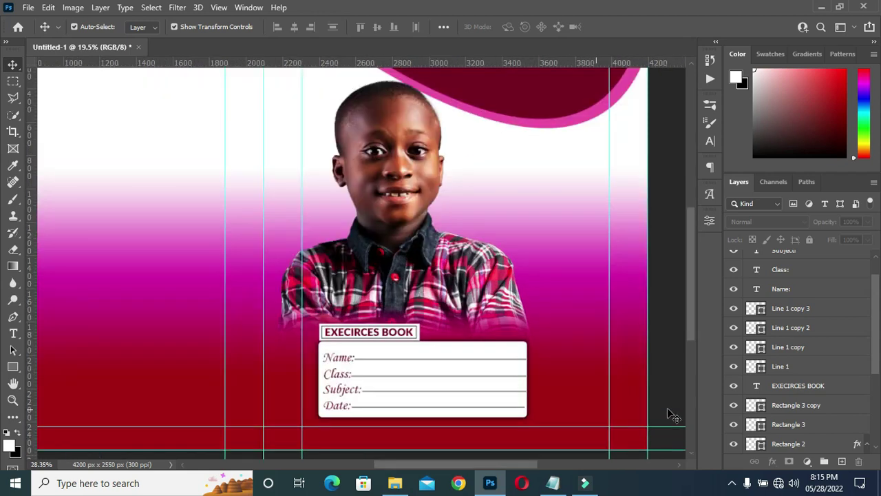
scroll(802, 267, up, 2)
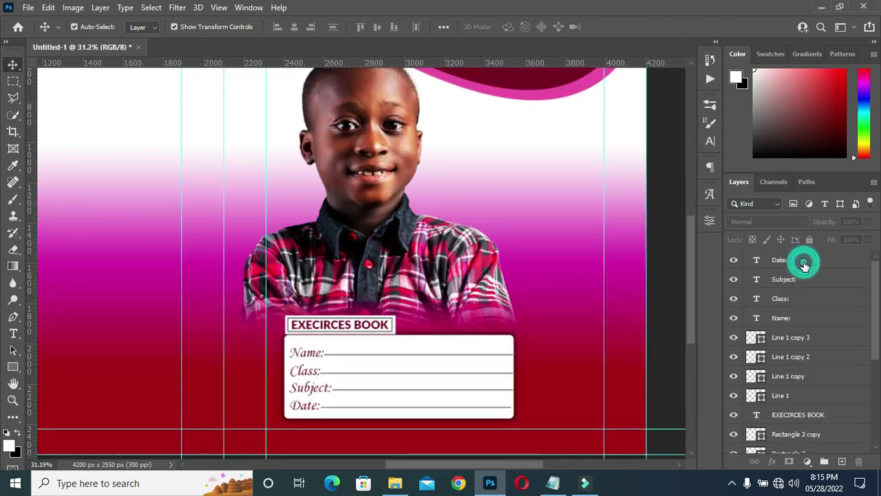
click(842, 461)
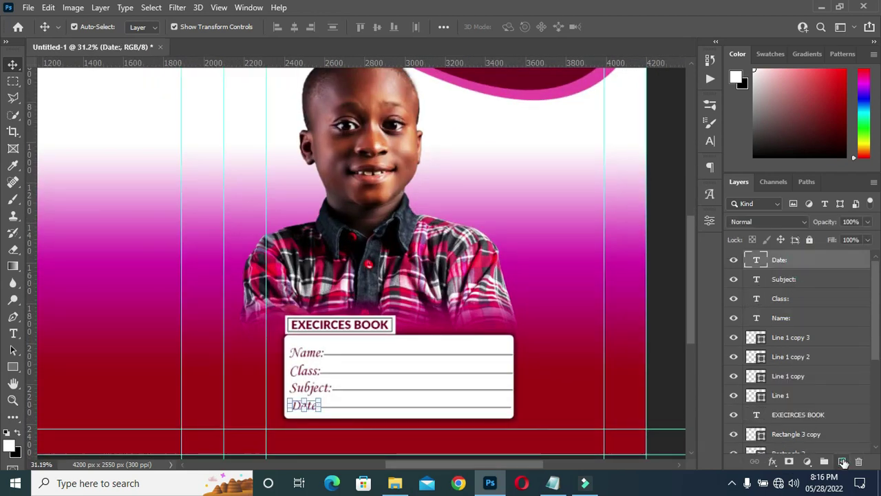
click(13, 201)
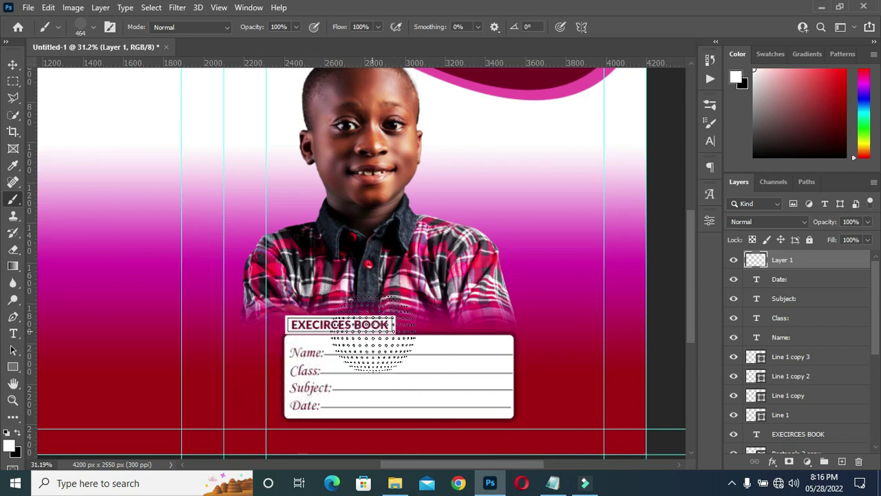
scroll(363, 345, down, 2)
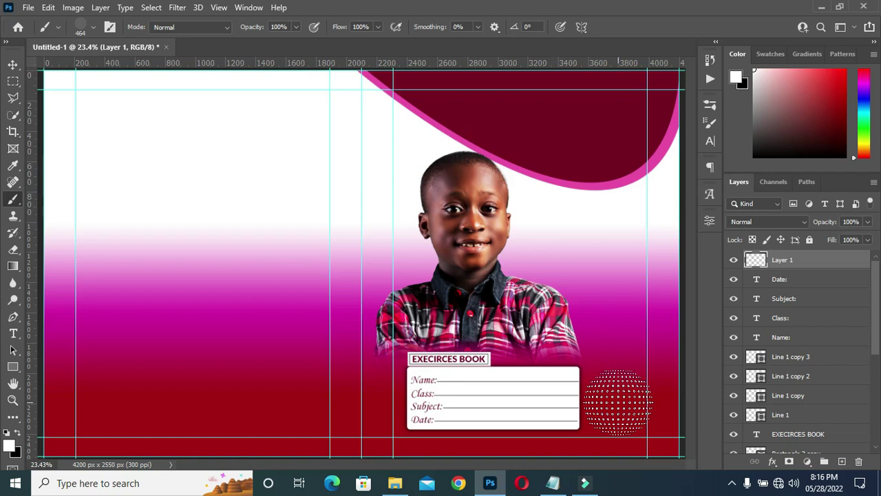
click(617, 402)
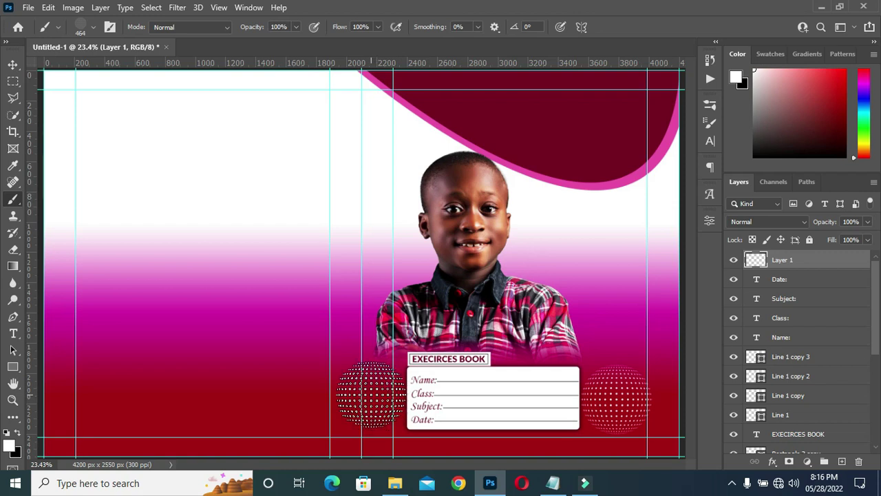
click(372, 398)
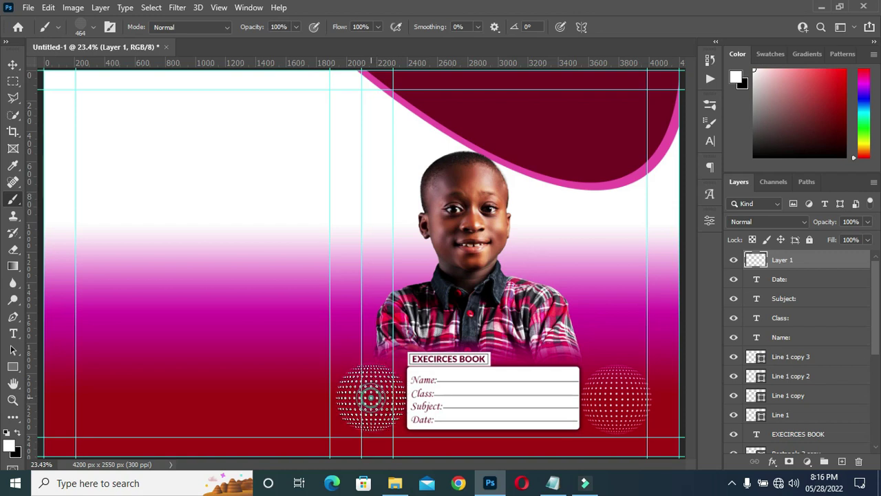
scroll(374, 265, down, 2)
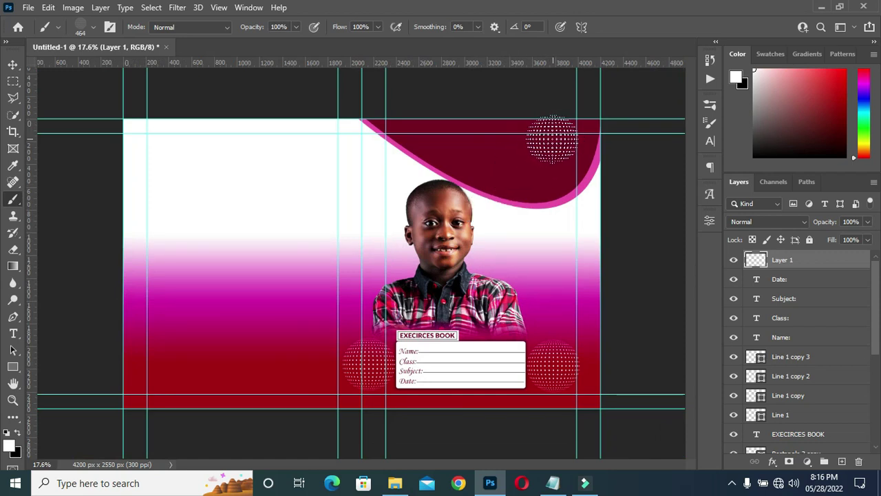
click(551, 145)
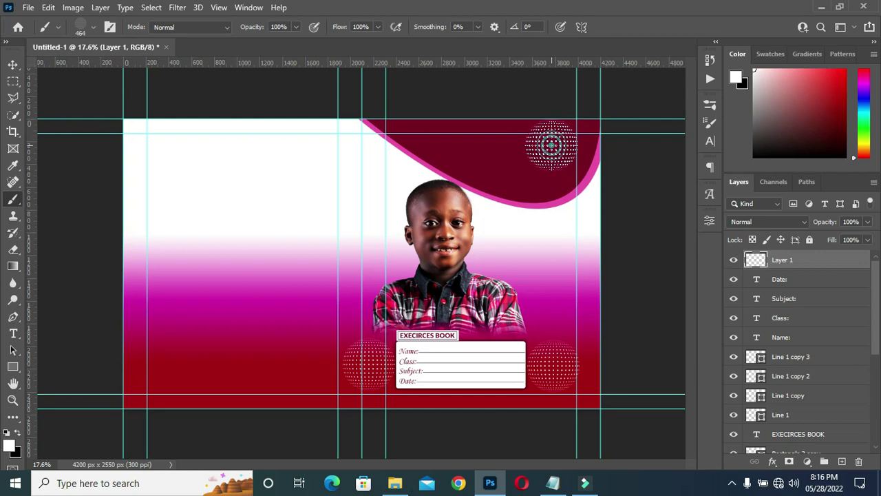
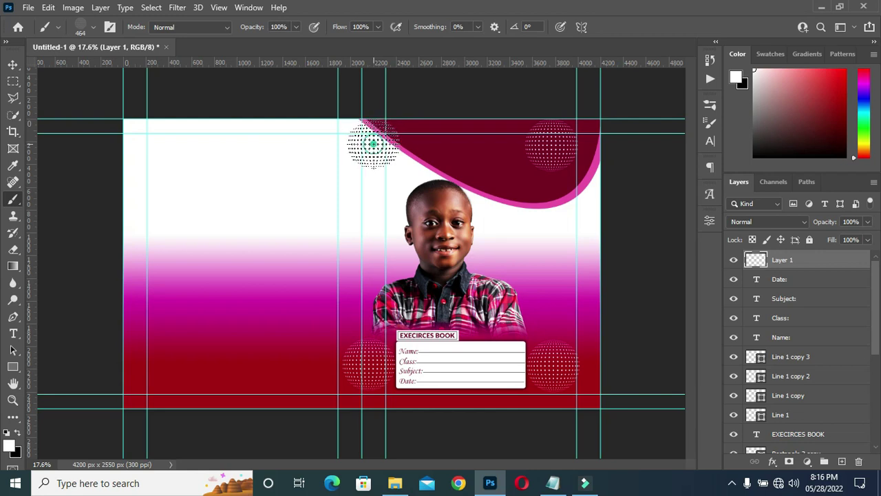
- Lower Layer 1's halftone dots to about 23% opacity, then deselect the layer
click(13, 64)
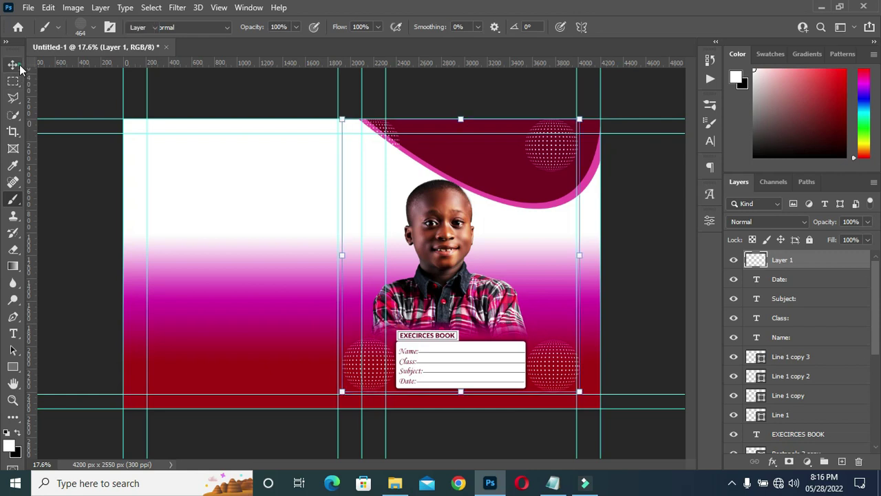
drag(833, 221, 820, 225)
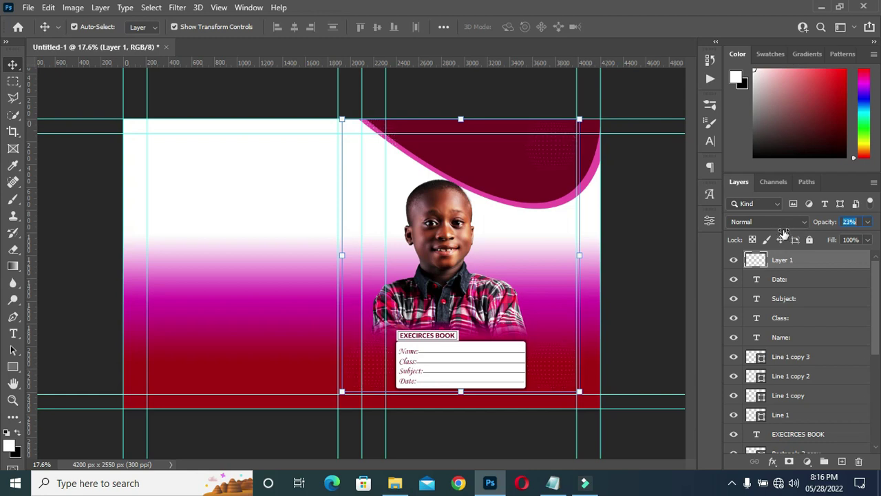
key(Return)
click(633, 269)
scroll(531, 181, up, 2)
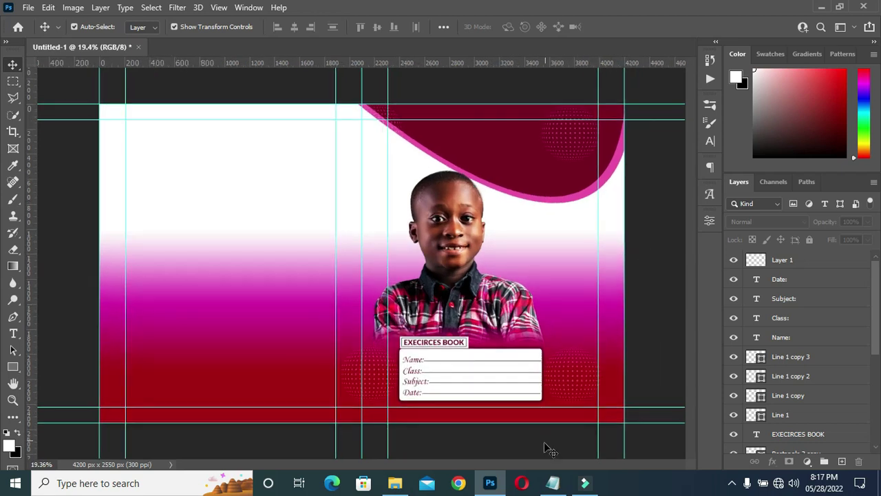
- Copy HAPPY BIRTHDAY from the cover notes into a new text layer beside the face
click(553, 483)
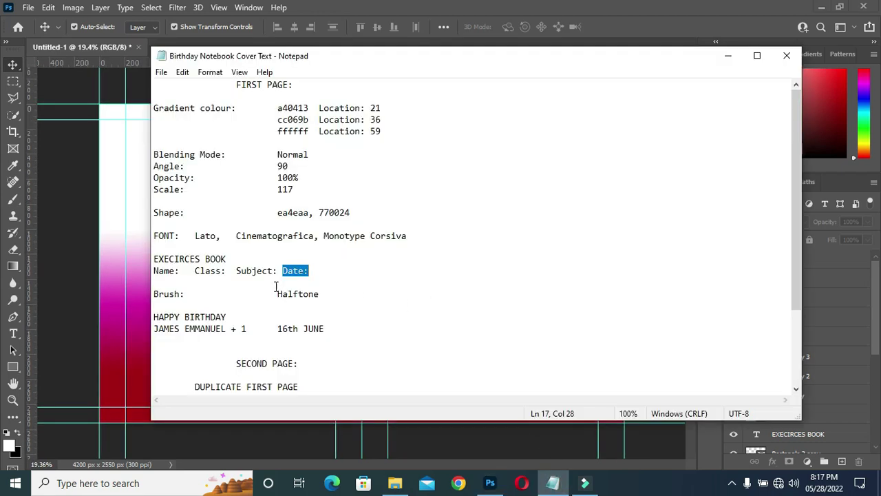
drag(234, 316, 149, 311)
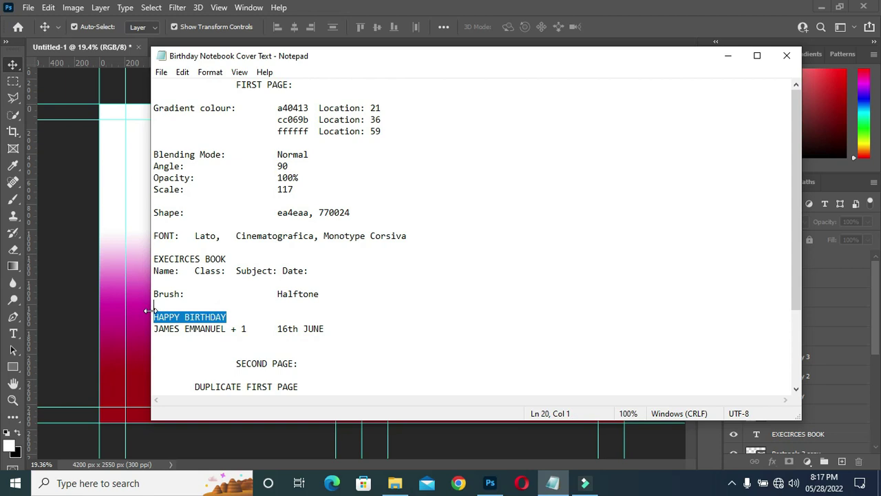
drag(228, 316, 157, 314)
click(728, 56)
key(ctrl+0)
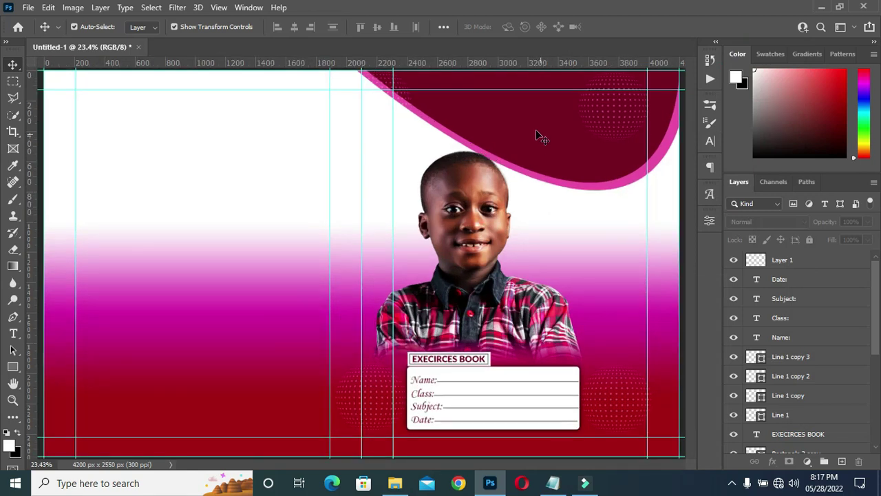
scroll(536, 129, up, 2)
key(t)
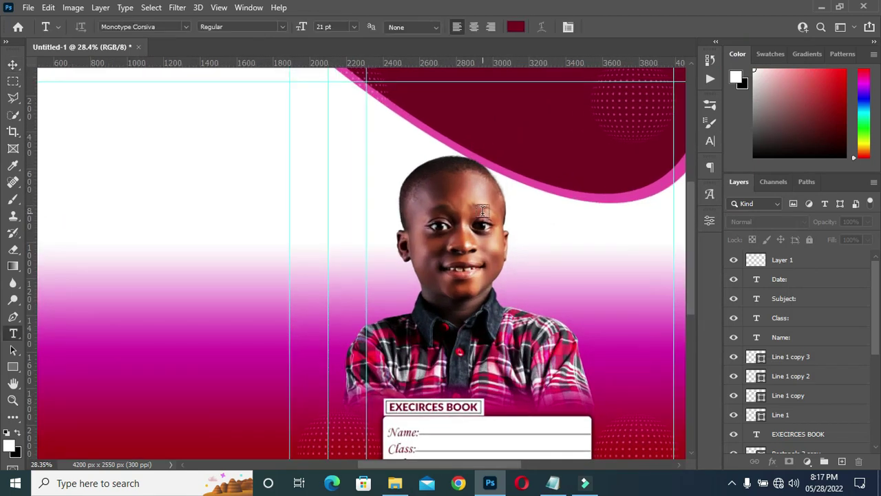
click(523, 214)
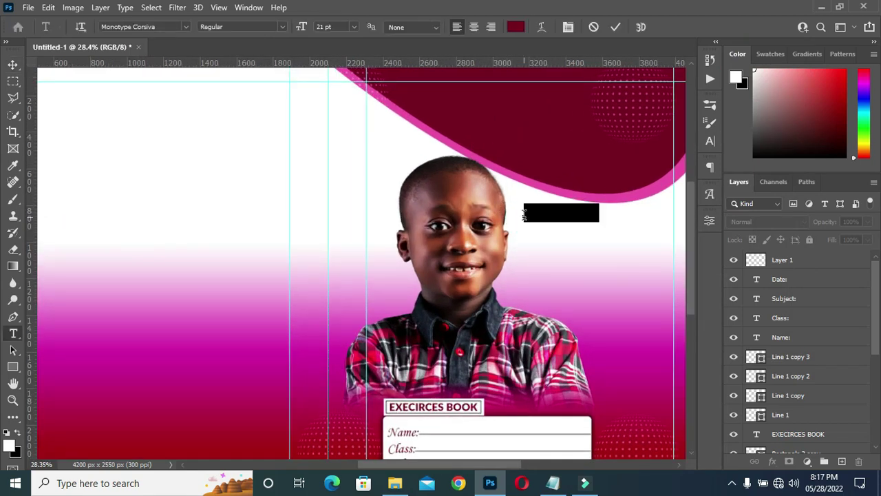
click(617, 28)
- Style the HAPPY BIRTHDAY text white in Lato Black
click(516, 27)
click(528, 198)
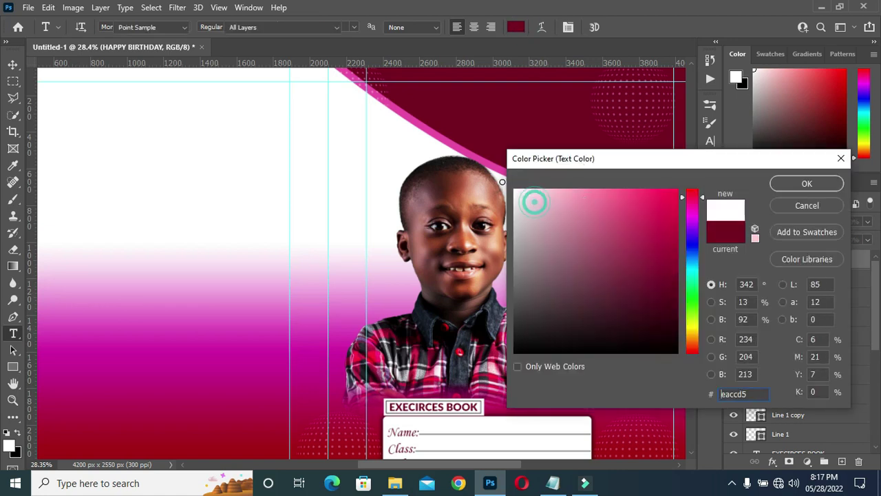
click(799, 184)
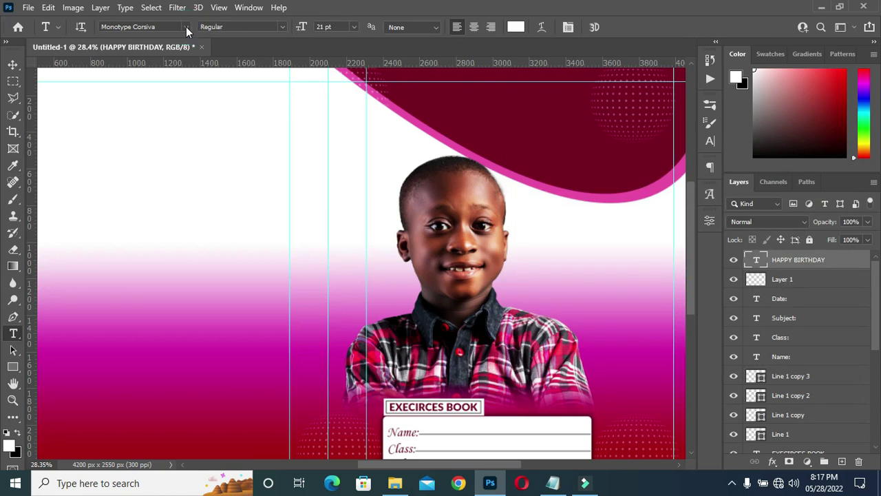
click(186, 26)
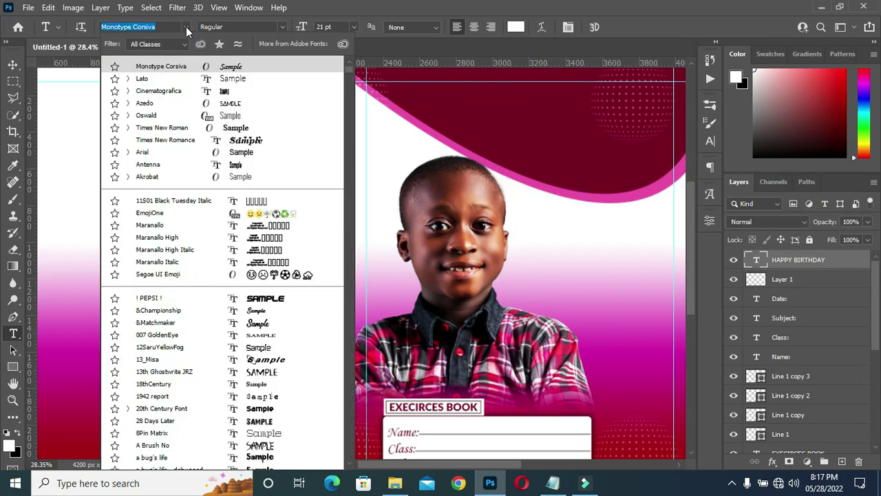
click(155, 80)
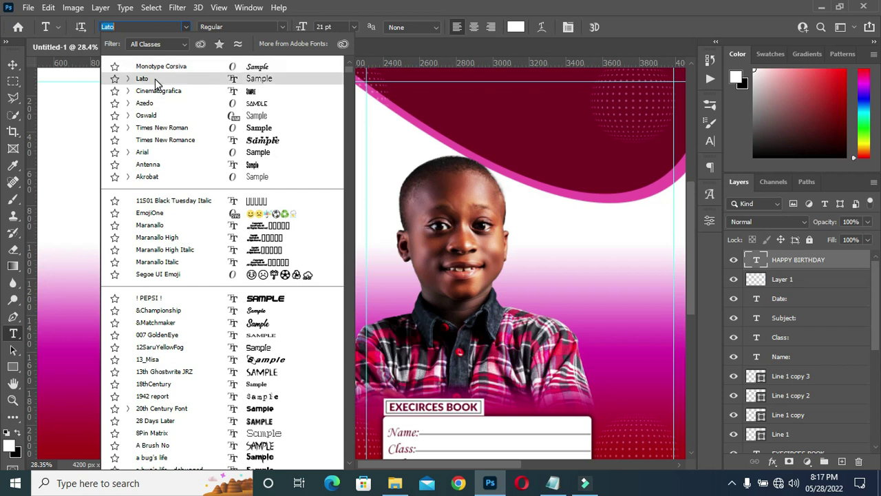
click(155, 79)
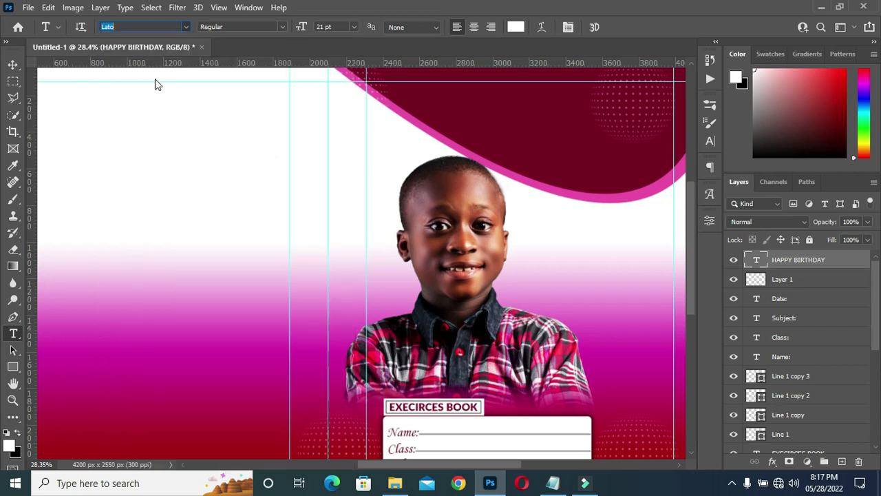
click(283, 26)
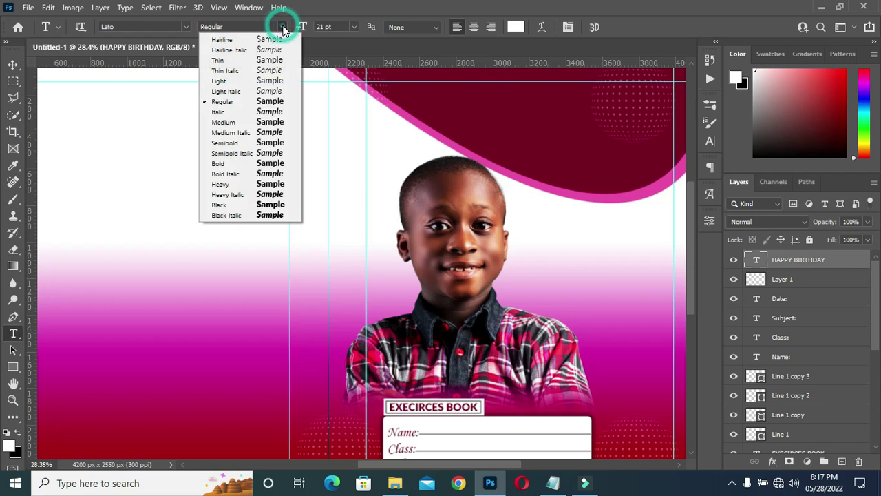
click(257, 205)
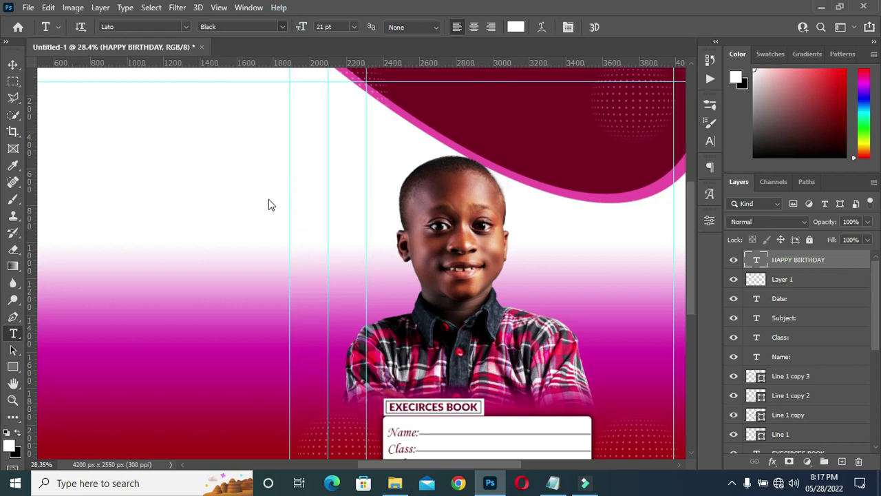
- Move HAPPY BIRTHDAY onto the top-right maroon banner and enlarge it to about 168%
click(13, 64)
drag(559, 215, 468, 101)
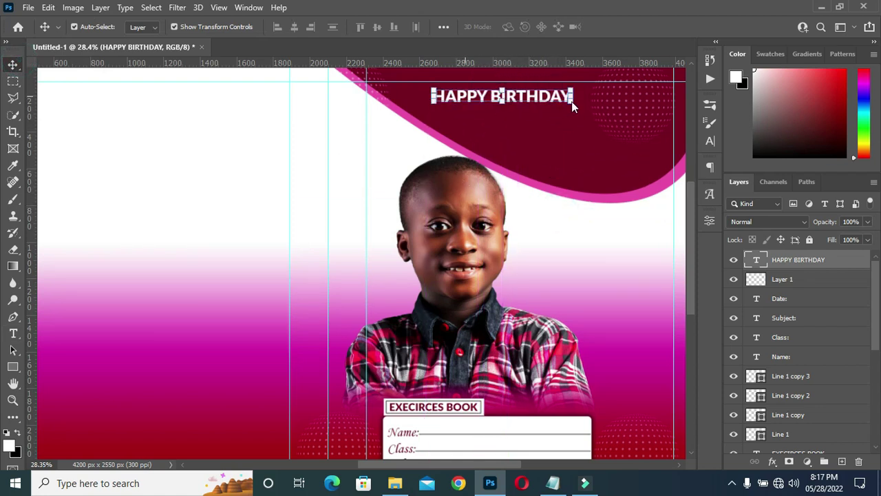
click(573, 98)
drag(648, 148, 683, 127)
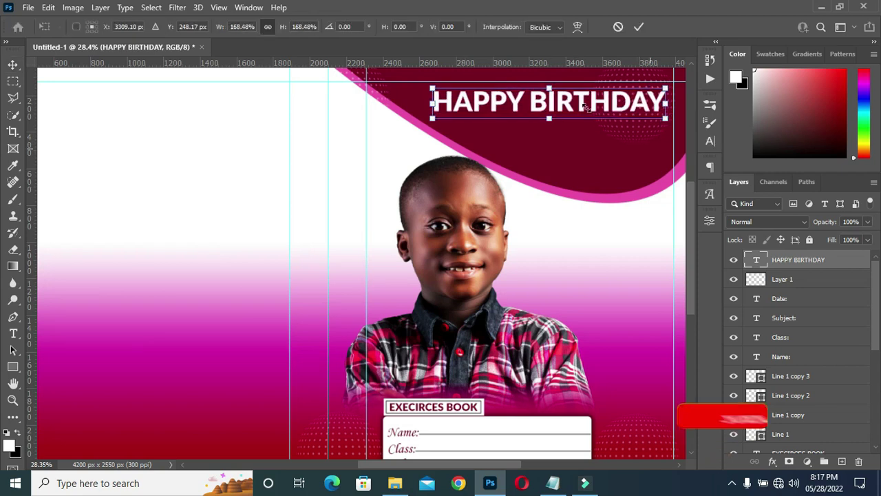
click(635, 31)
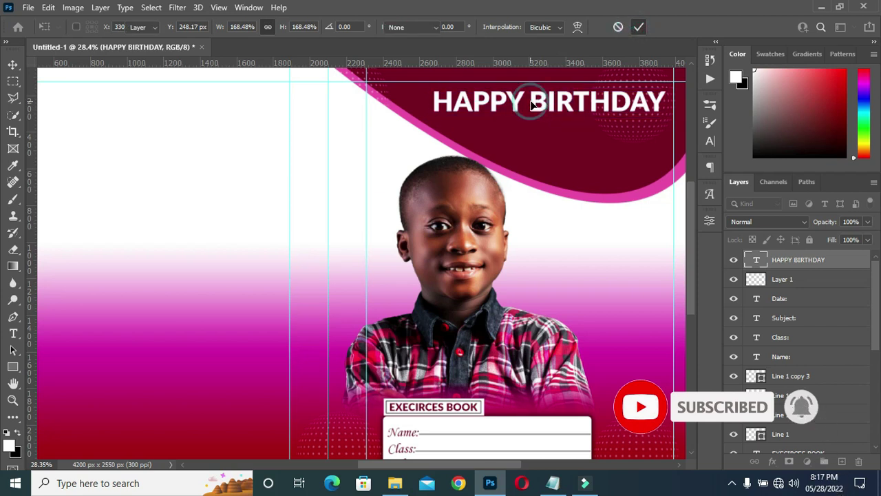
- Delete BIRTHDAY from the text and scale HAPPY to about 216% on the banner
double_click(534, 103)
drag(530, 102, 665, 102)
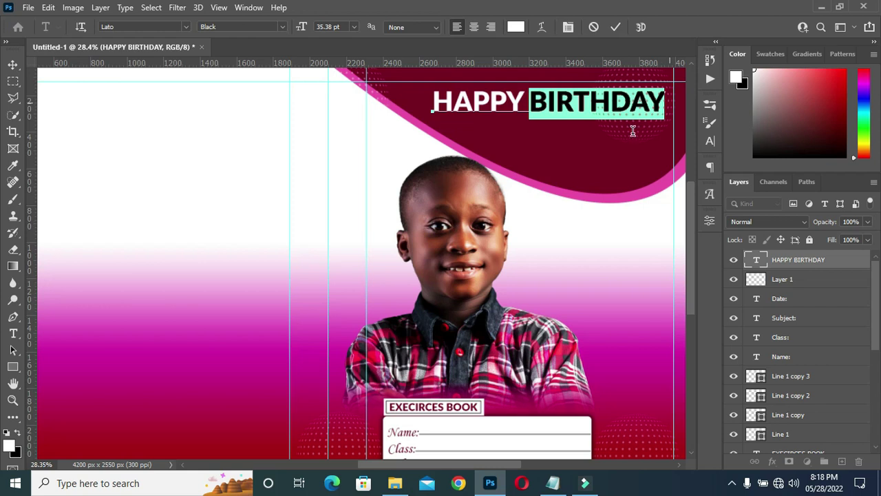
key(Left)
key(Delete)
key(Delete)
key(Delete)
key(Delete)
key(Delete)
key(Delete)
key(Delete)
key(Delete)
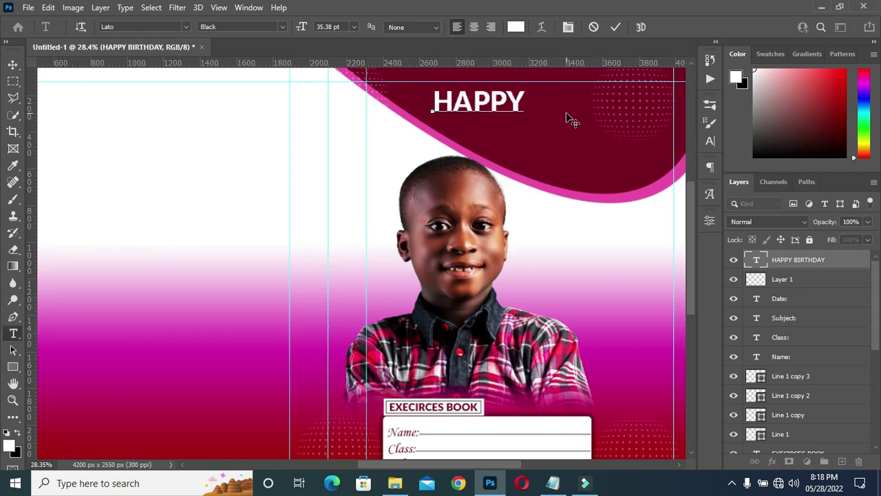
click(616, 28)
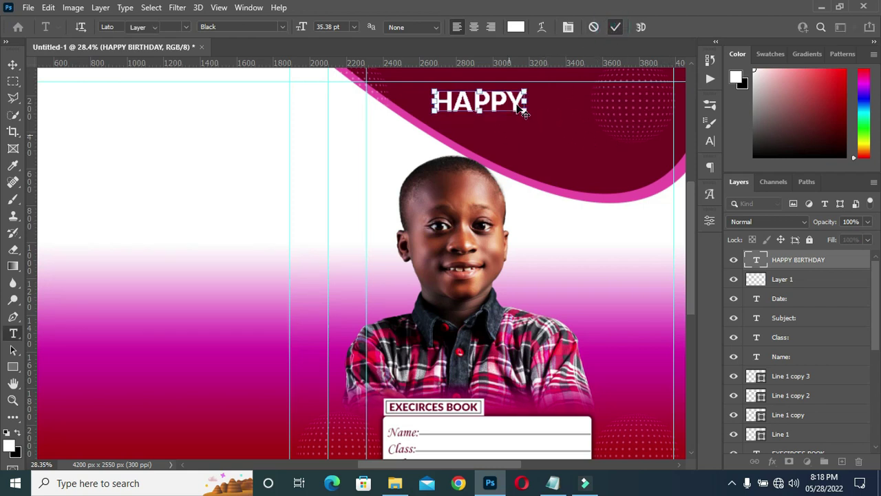
key(ctrl+t)
drag(523, 120, 634, 151)
drag(557, 117, 573, 115)
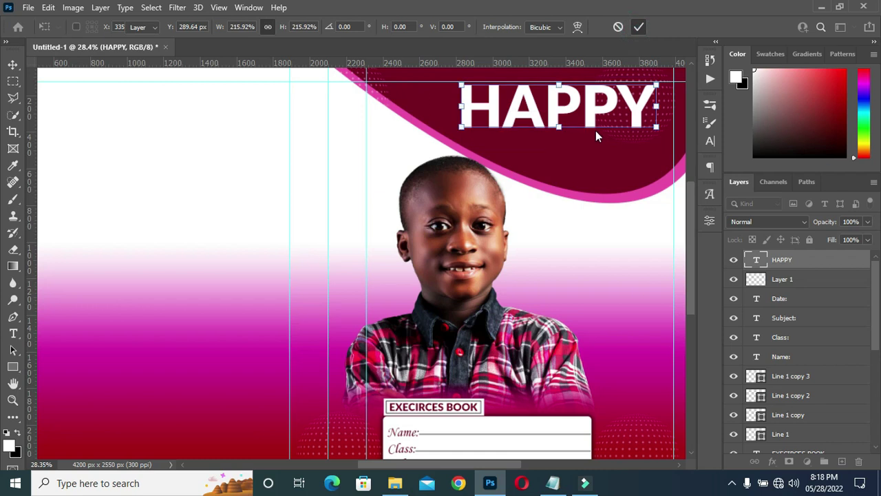
key(Return)
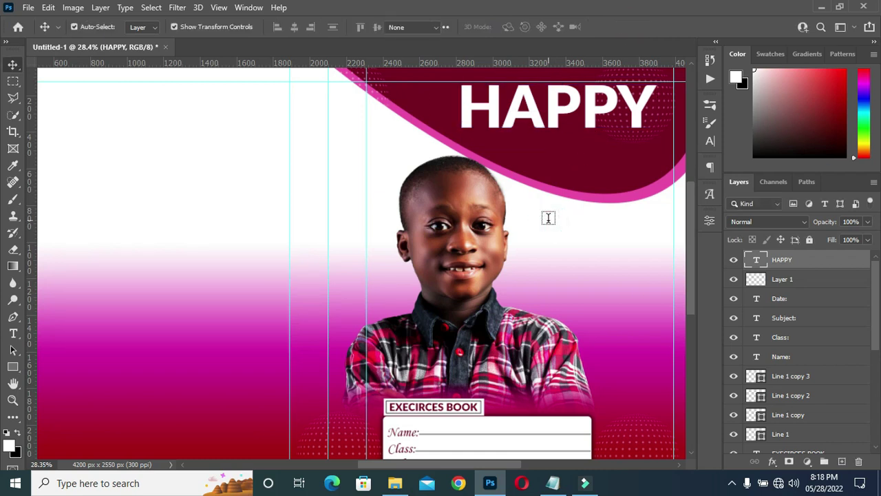
- Create a separate BIRTHDAY text layer and place it just below HAPPY
key(t)
click(549, 219)
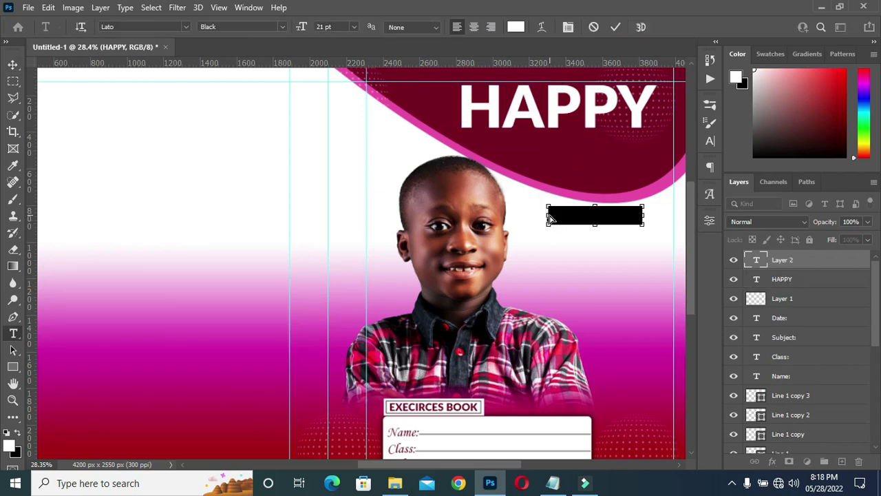
key(BackSpace)
click(616, 27)
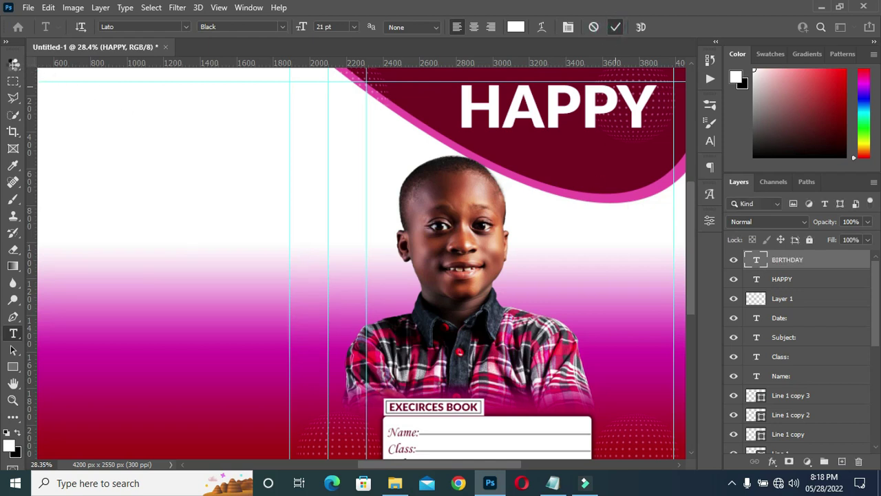
click(13, 64)
drag(596, 213, 511, 137)
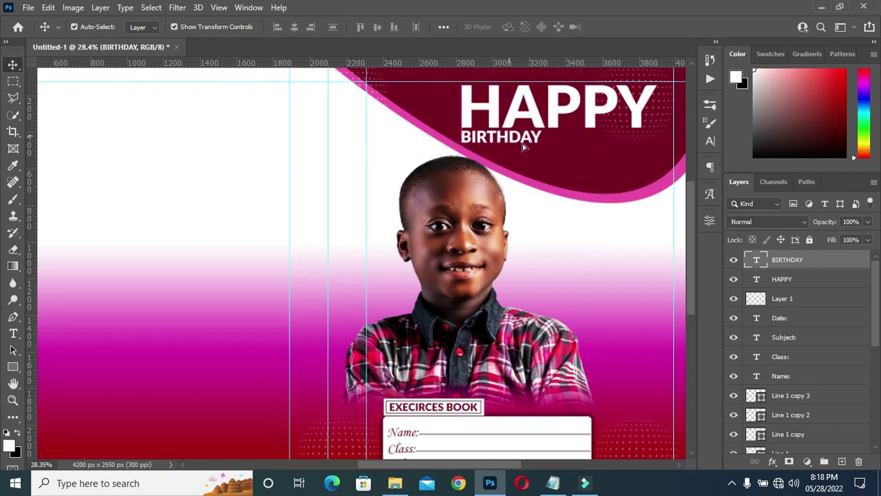
- Spread BIRTHDAY's letters wide using the tracking setting in the Character panel
click(710, 141)
scroll(470, 171, down, 1)
scroll(429, 436, down, 1)
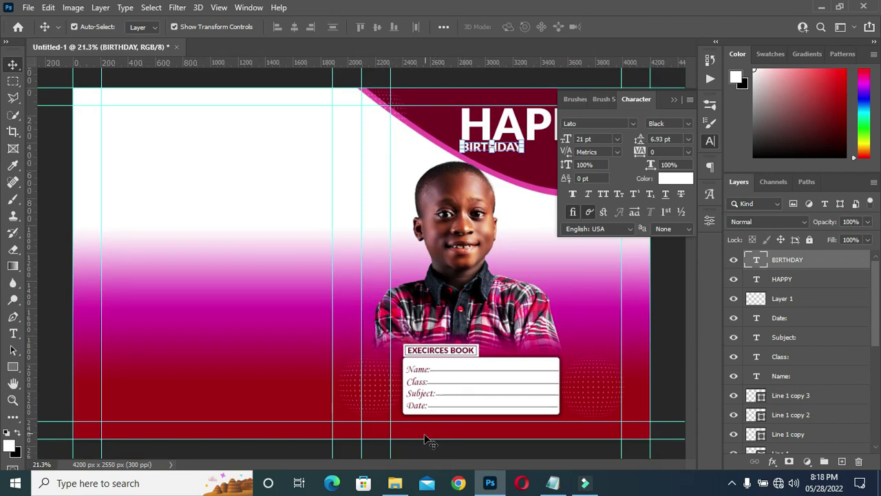
scroll(441, 441, up, 2)
scroll(508, 454, right, 3)
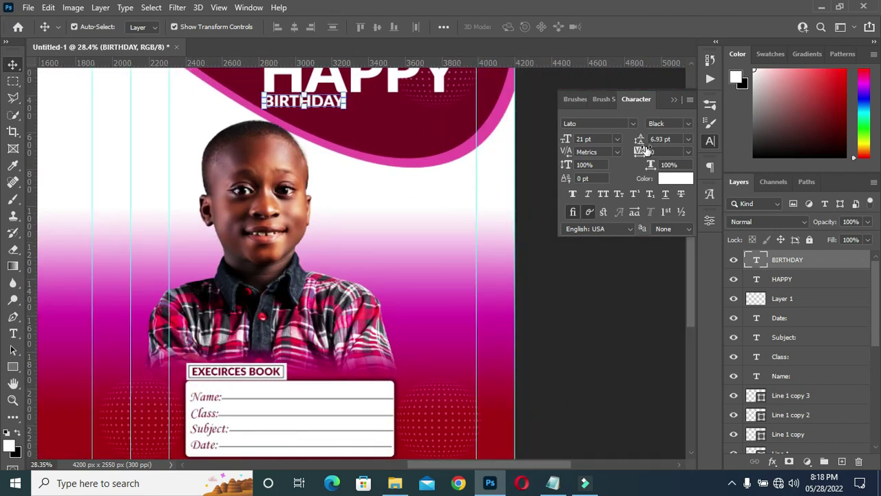
drag(641, 151, 666, 153)
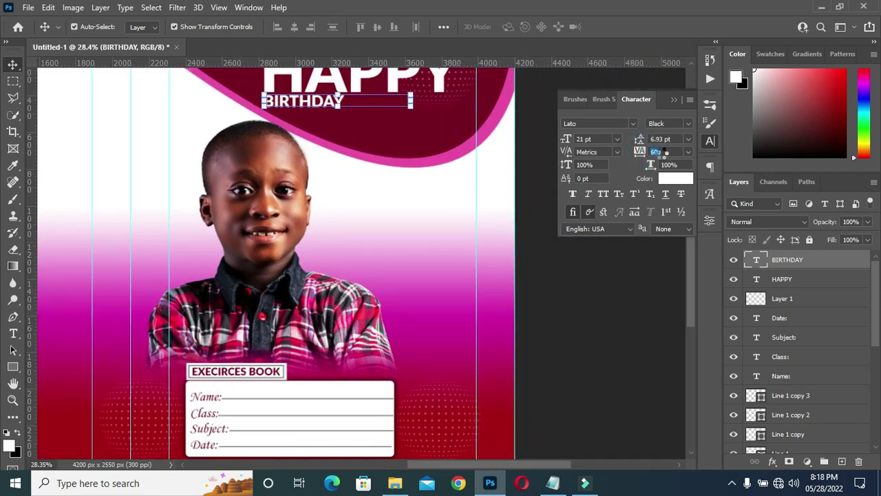
key(shift+Up)
key(shift+Up)
key(shift+Up)
key(shift+Up)
key(shift+Up)
key(shift+Up)
key(shift+Up)
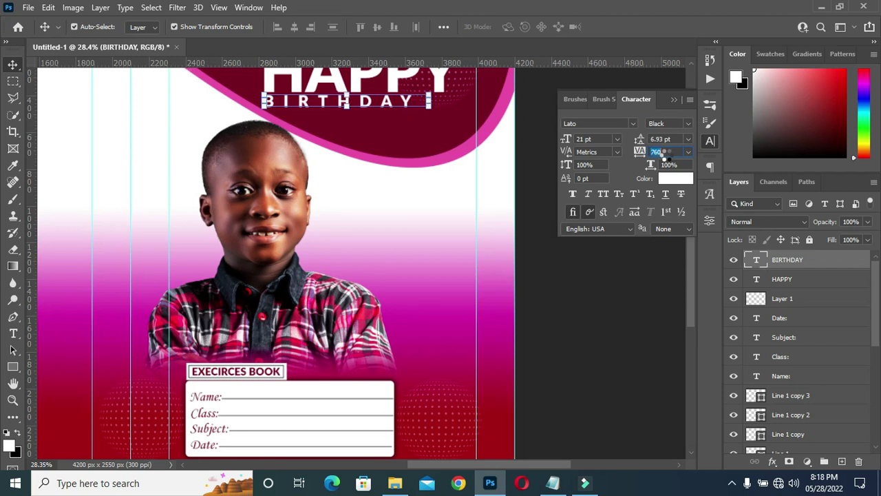
key(Up)
key(Up)
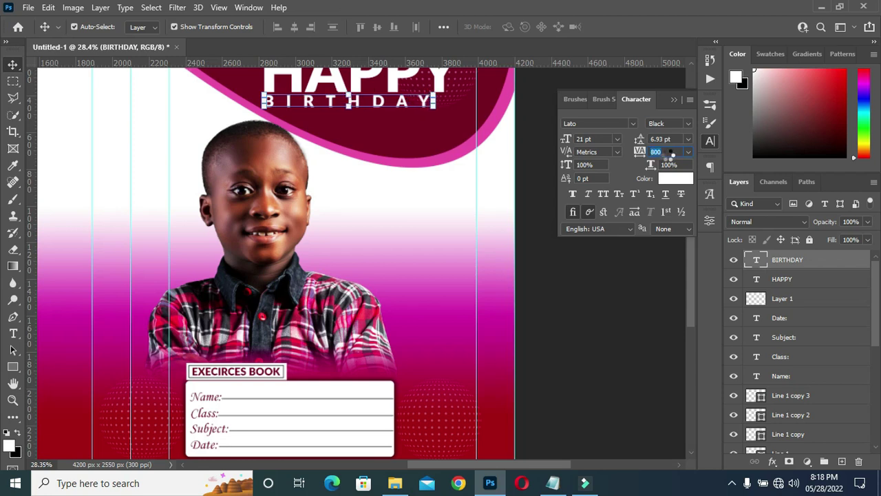
drag(638, 152, 636, 151)
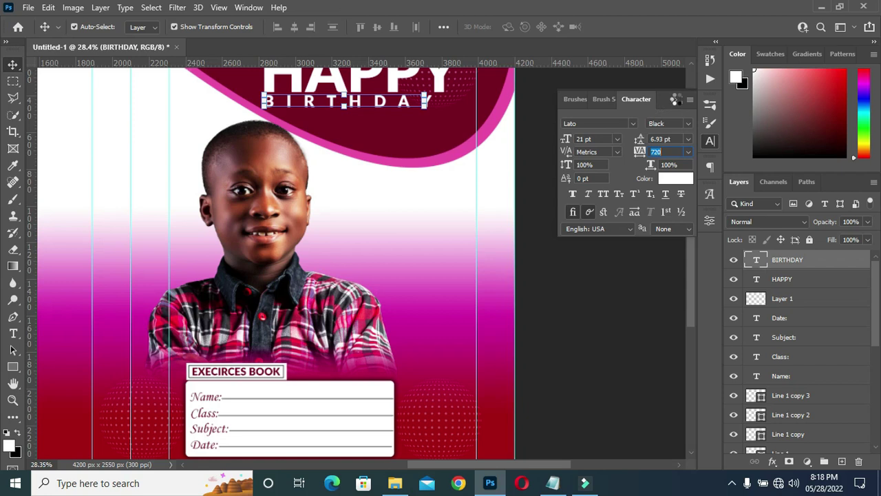
click(674, 100)
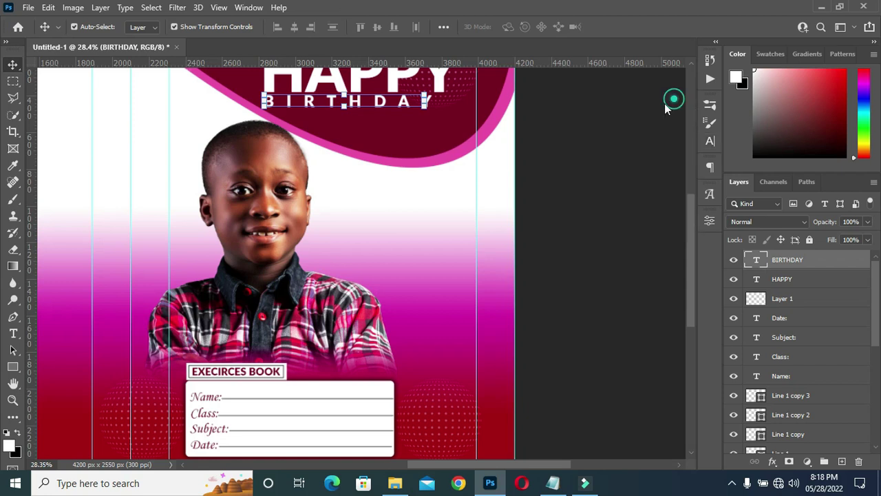
- Scale BIRTHDAY up to about 118% so it spans beneath HAPPY
click(426, 109)
drag(436, 112, 462, 124)
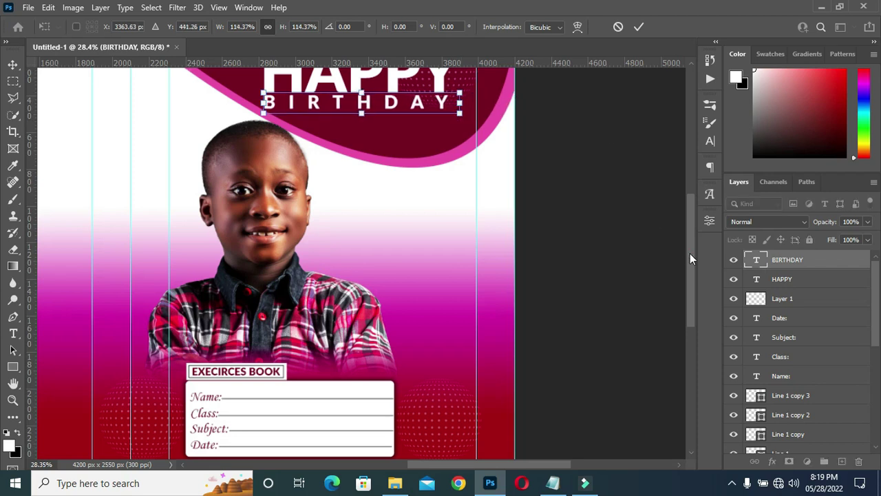
drag(690, 254, 690, 232)
mouse_move(460, 167)
mouse_down()
mouse_move(472, 166)
mouse_move(460, 165)
mouse_up()
key(Return)
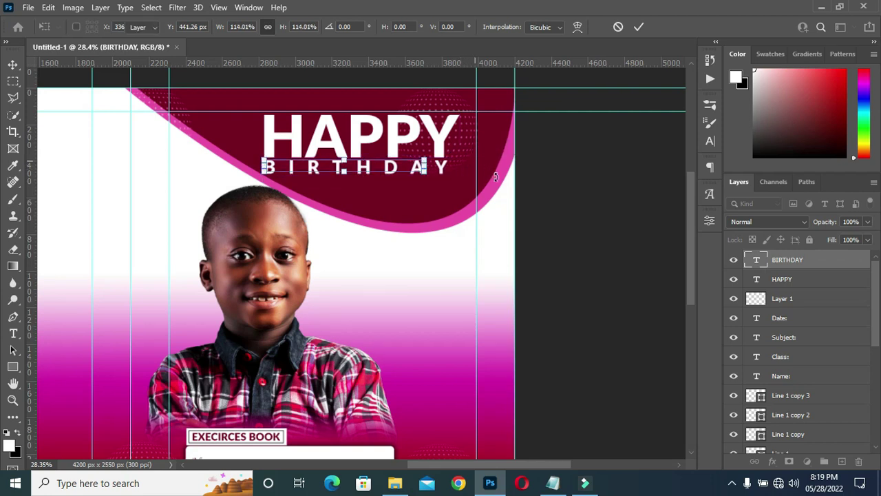
scroll(537, 167, down, 3)
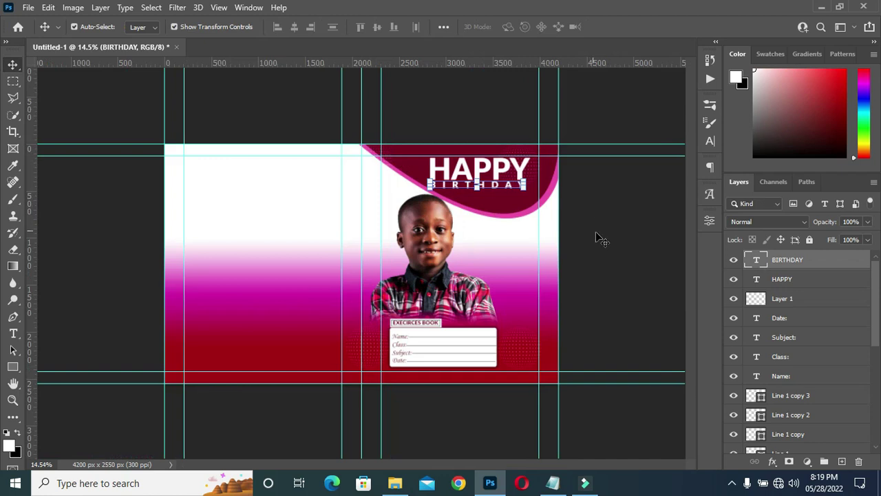
scroll(493, 225, up, 1)
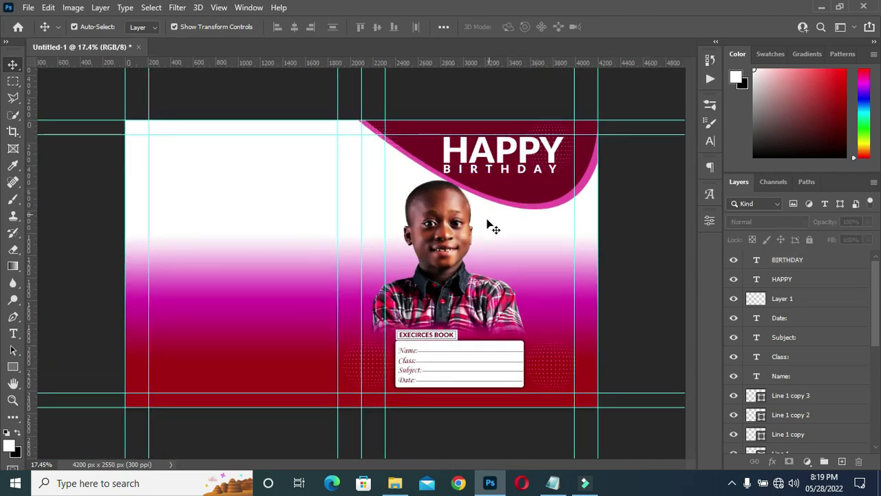
scroll(493, 225, up, 2)
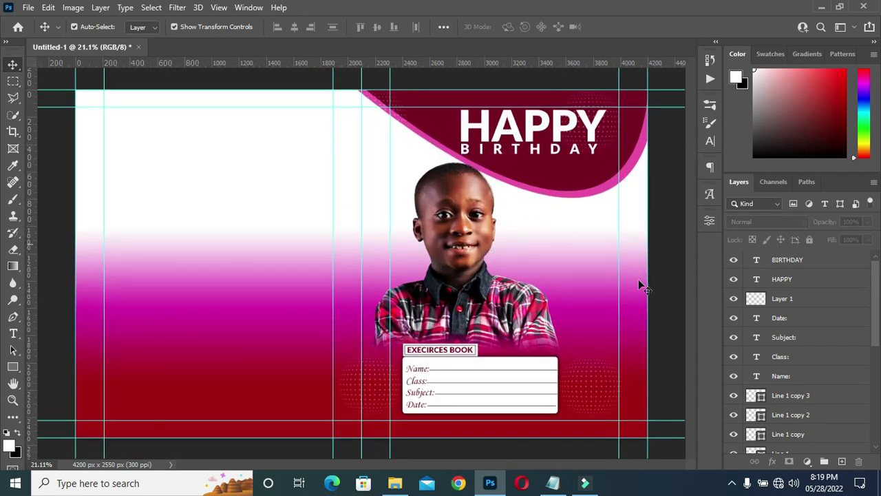
scroll(666, 289, up, 1)
scroll(628, 321, down, 1)
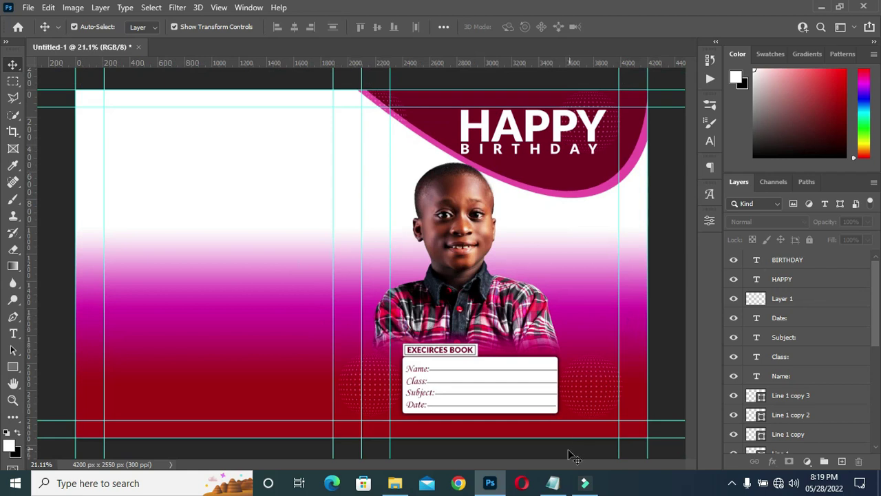
click(553, 483)
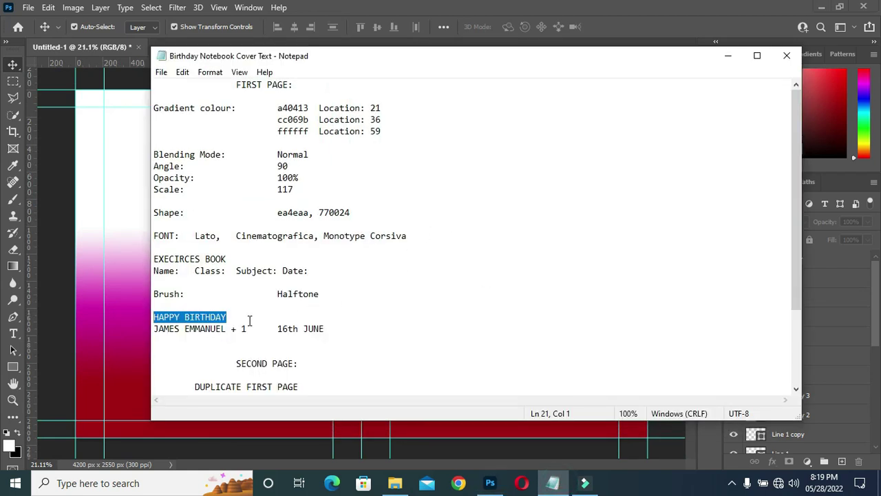
drag(179, 331, 160, 328)
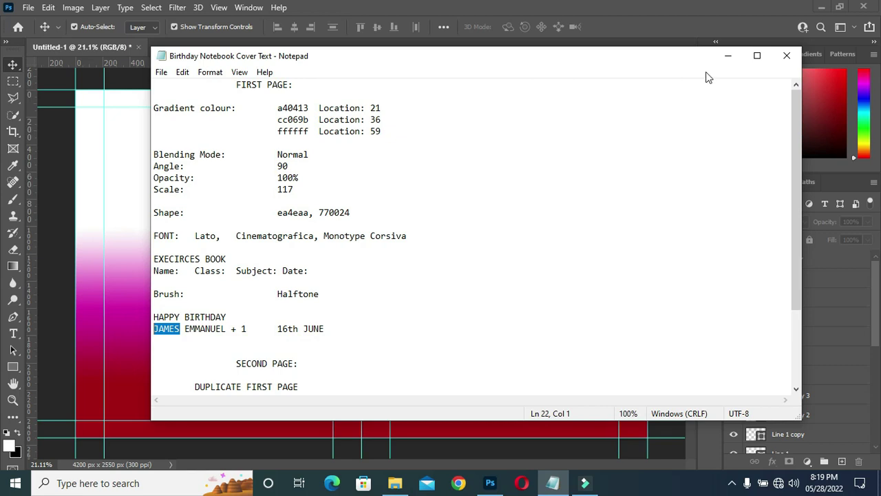
click(725, 61)
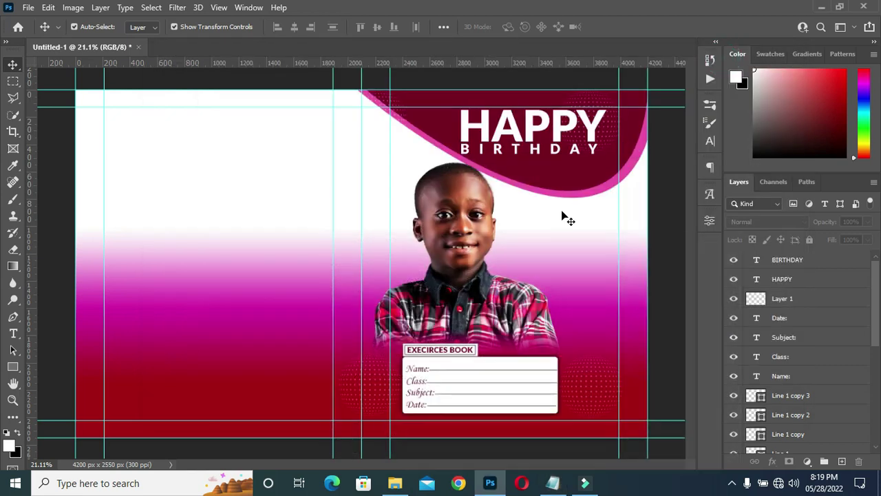
- Type the child's first name in white beside the boy's face and set its tracking to 0
scroll(555, 231, up, 2)
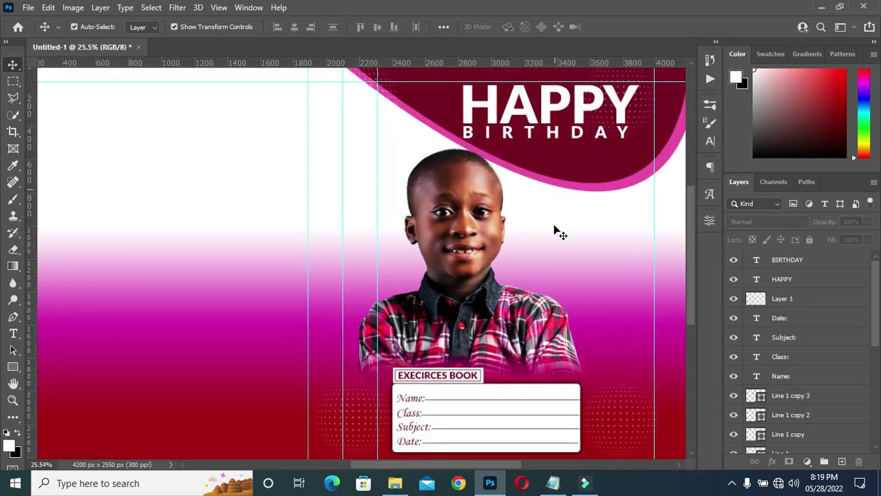
click(543, 259)
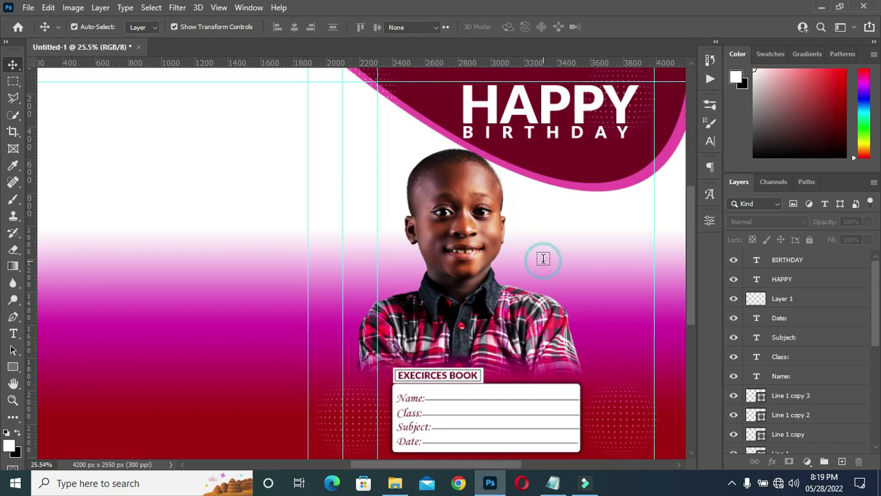
click(543, 258)
click(543, 260)
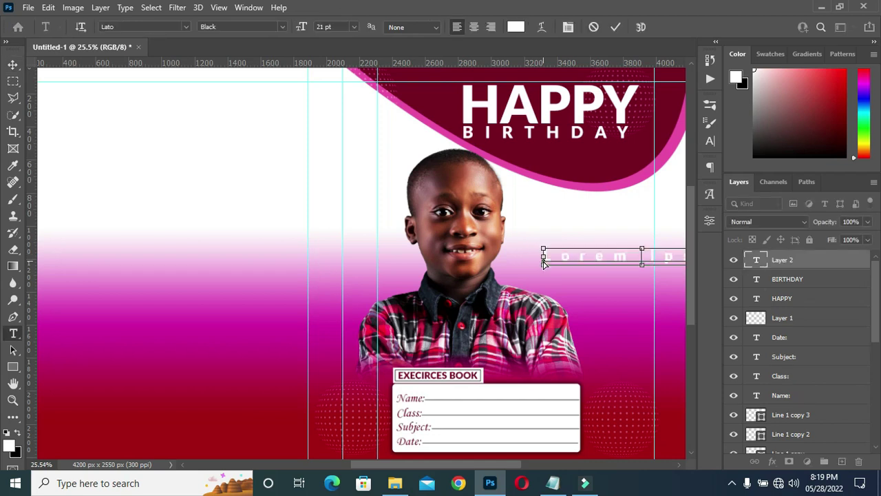
text(JAMES)
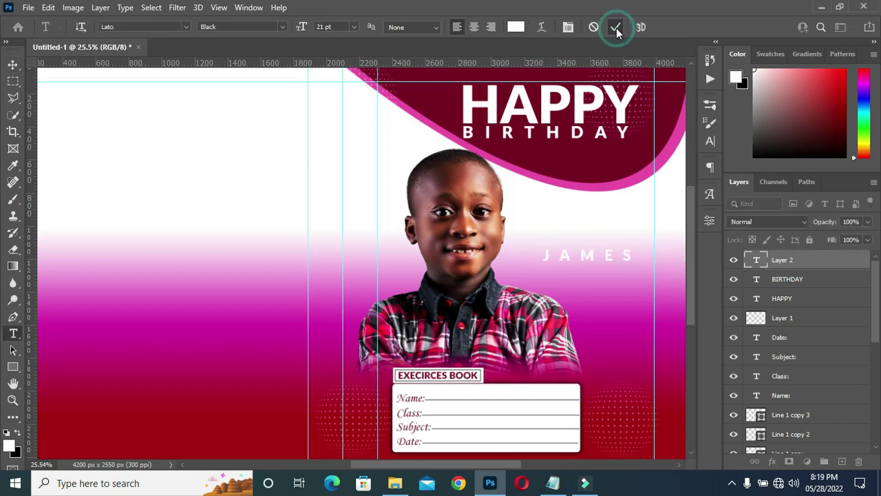
click(616, 28)
click(710, 141)
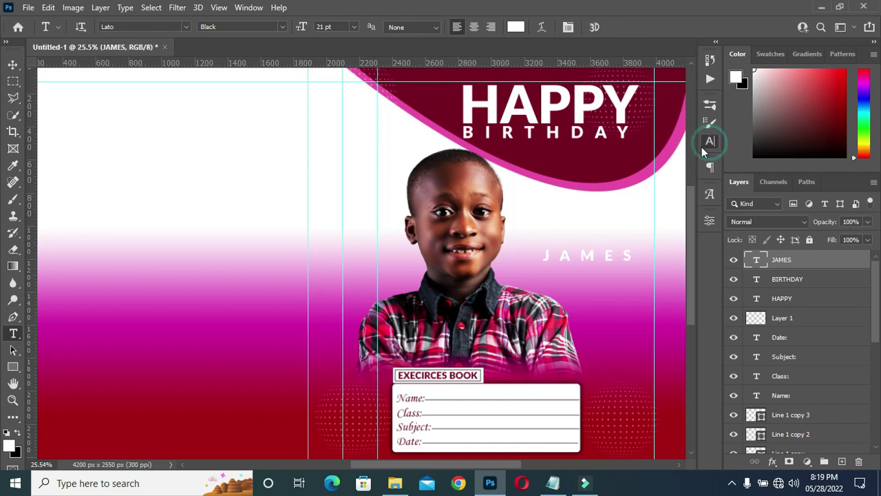
click(659, 152)
text(0)
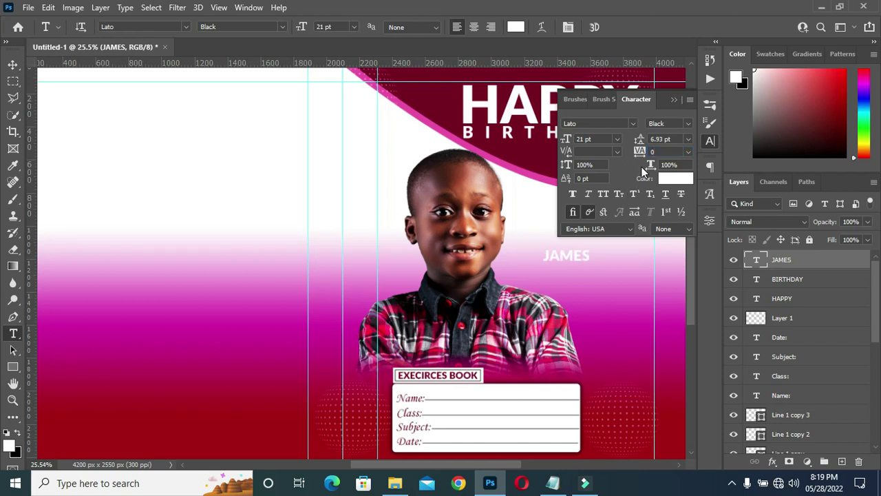
- Colour the name text maroon by pasting hex 770024 from the notes
click(674, 99)
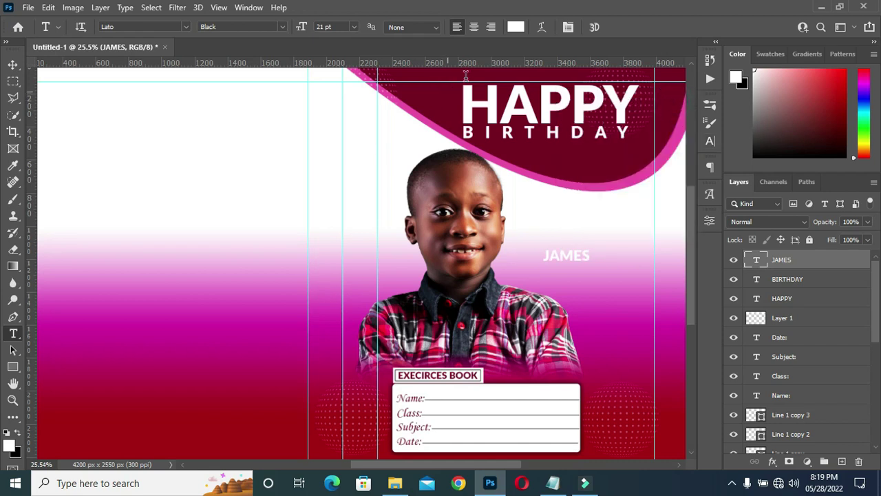
click(516, 26)
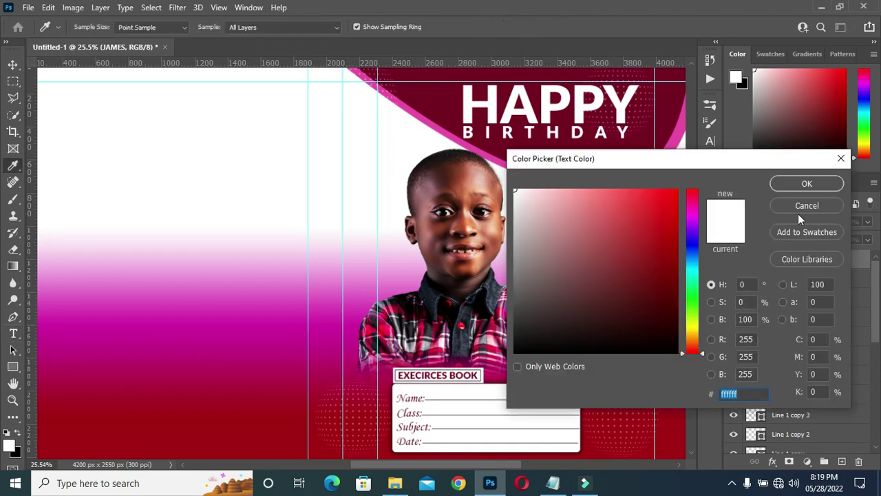
click(553, 483)
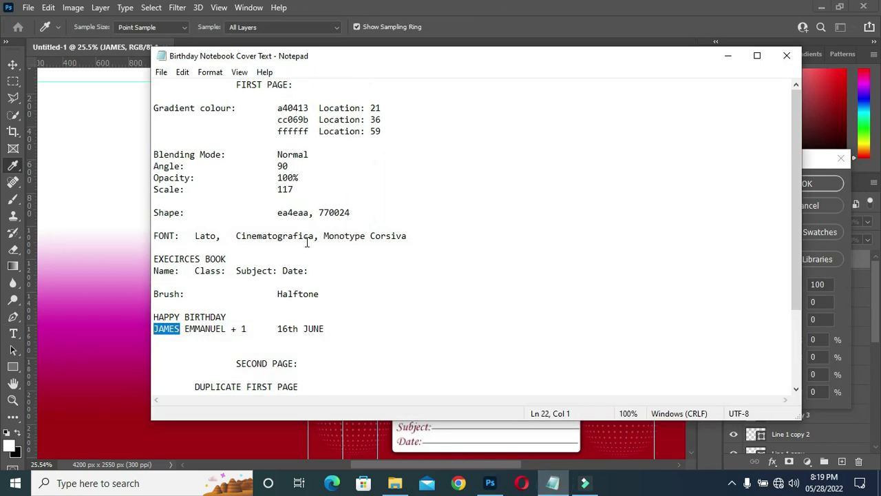
double_click(322, 212)
key(ctrl+c)
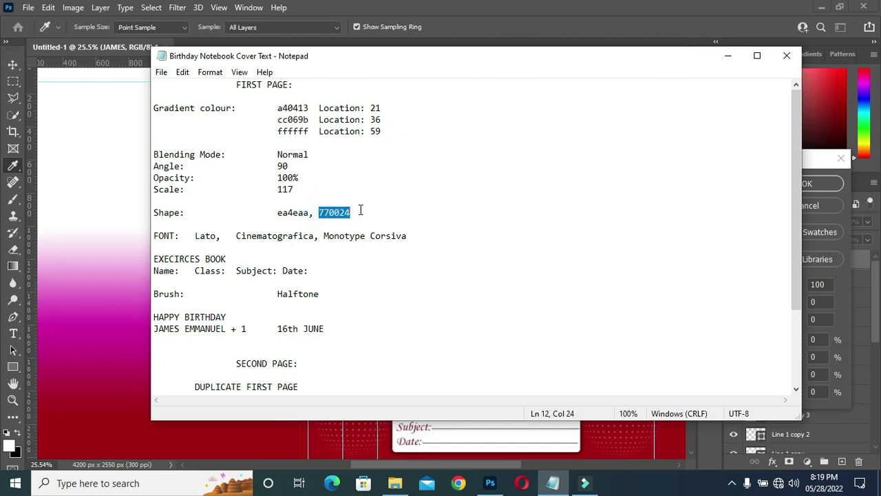
click(728, 55)
click(742, 393)
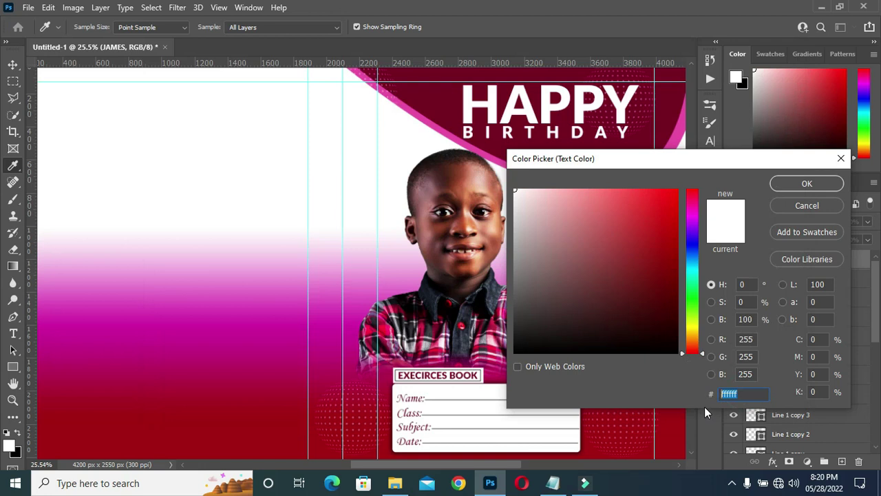
key(ctrl+v)
click(808, 184)
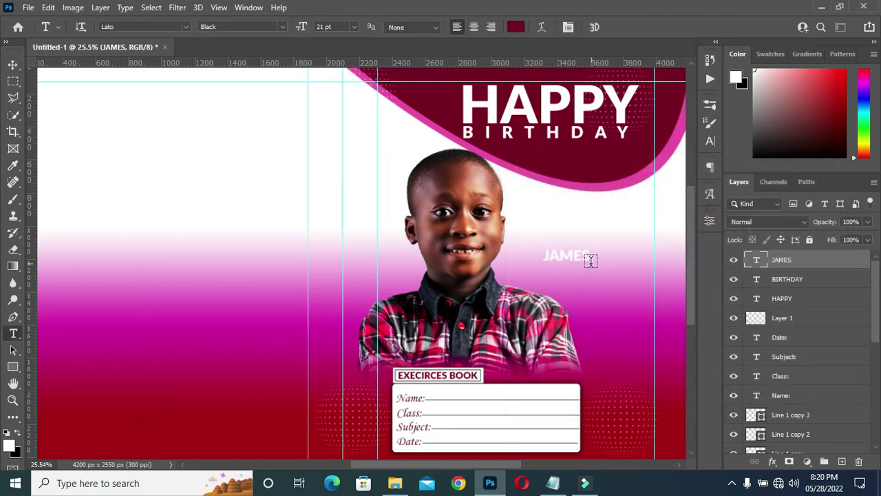
click(585, 258)
click(12, 64)
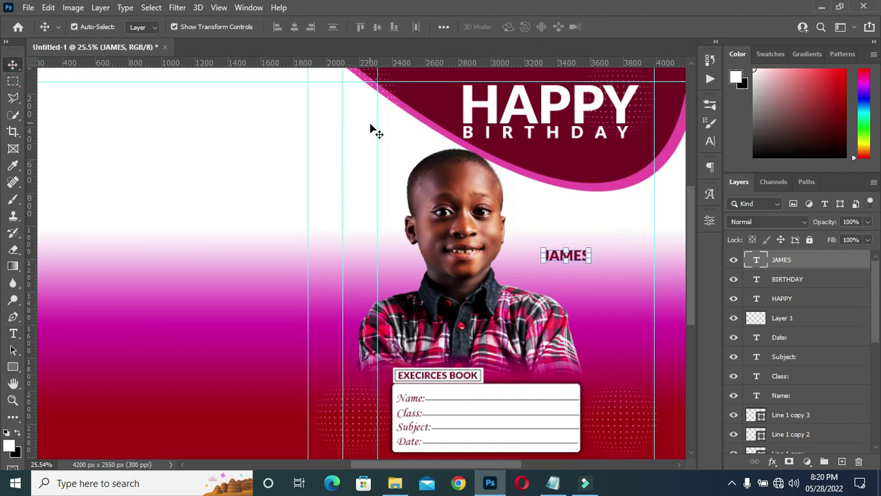
key(t)
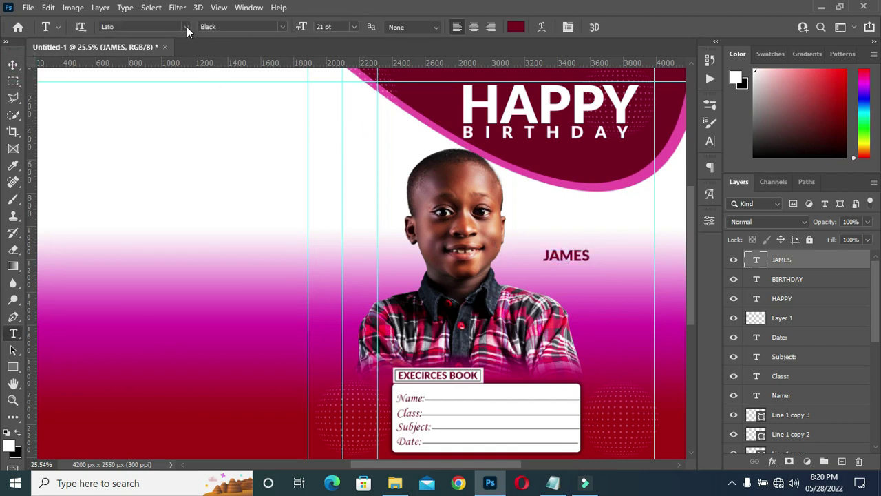
click(186, 26)
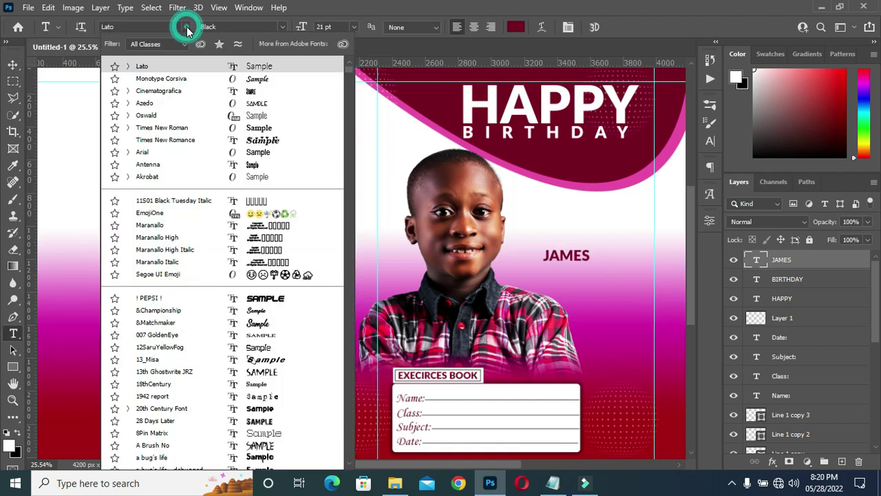
click(164, 97)
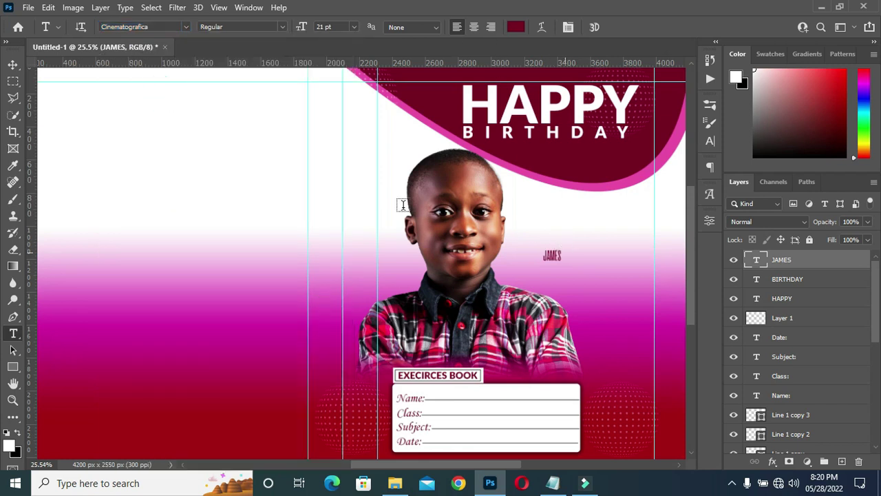
click(13, 64)
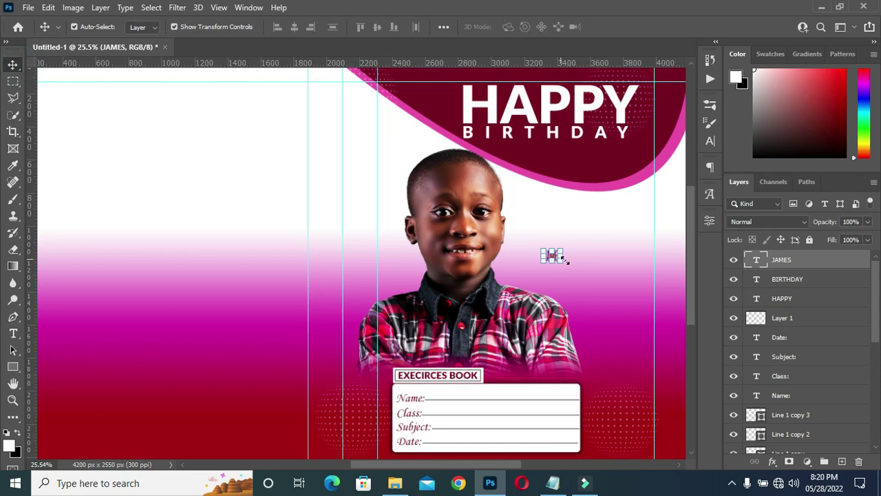
scroll(563, 259, up, 3)
drag(557, 254, 644, 301)
drag(597, 266, 575, 219)
scroll(606, 237, down, 3)
drag(523, 218, 515, 215)
click(639, 27)
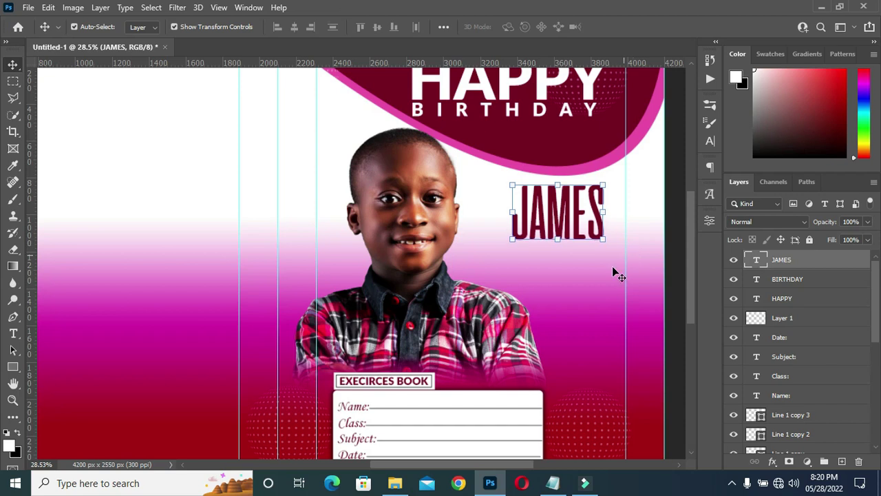
click(553, 482)
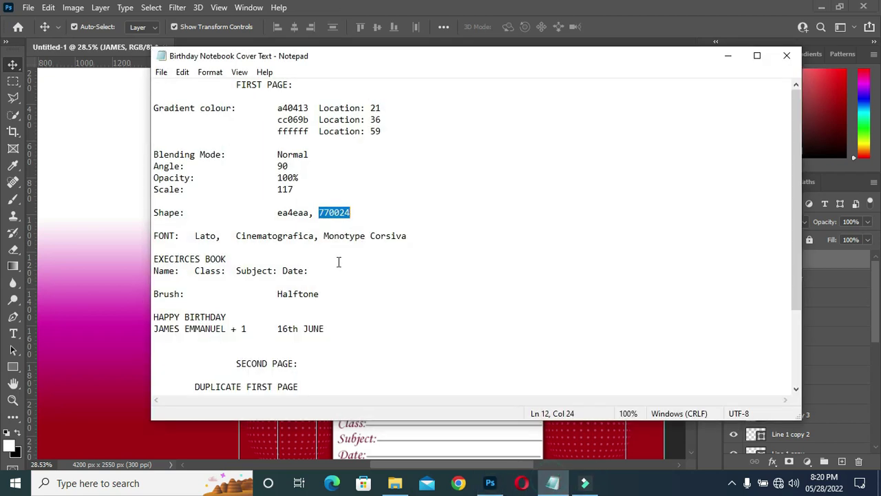
drag(189, 331, 226, 332)
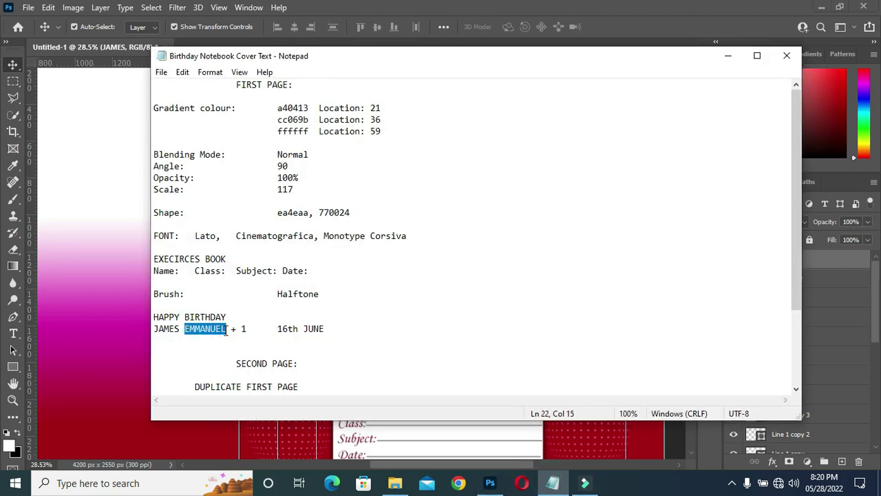
click(728, 55)
scroll(534, 261, up, 1)
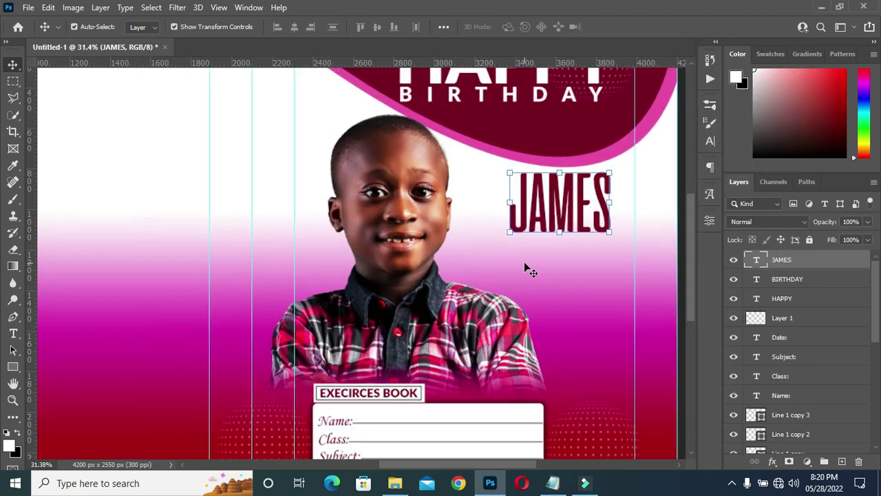
- Duplicate the BIRTHDAY layer and retype it as the child's second name
key(t)
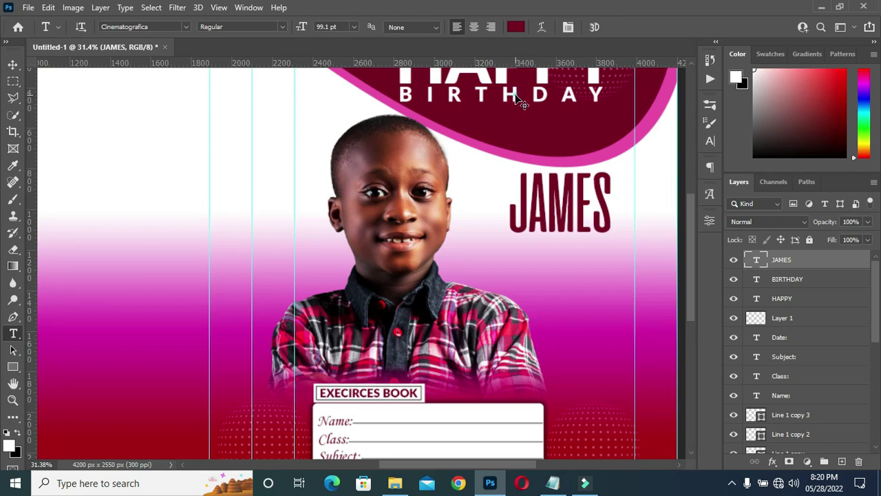
ctrl+click(520, 100)
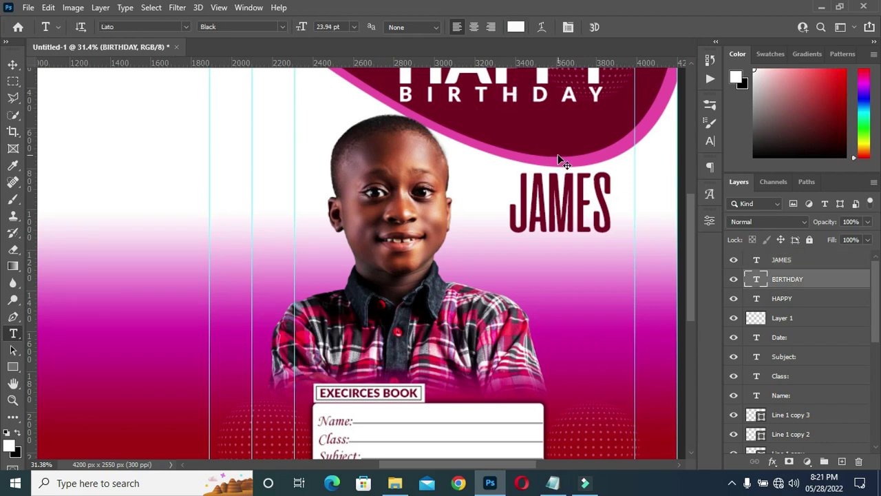
key(ctrl+j)
drag(788, 281, 544, 249)
click(543, 251)
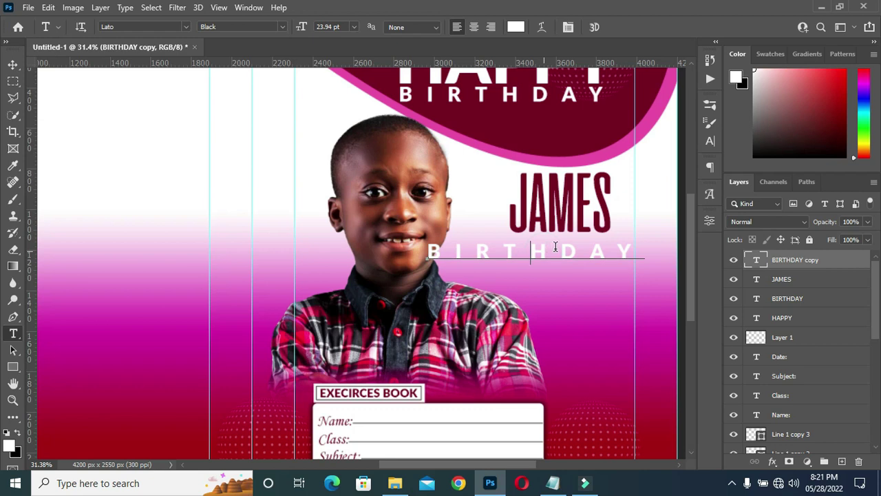
double_click(572, 242)
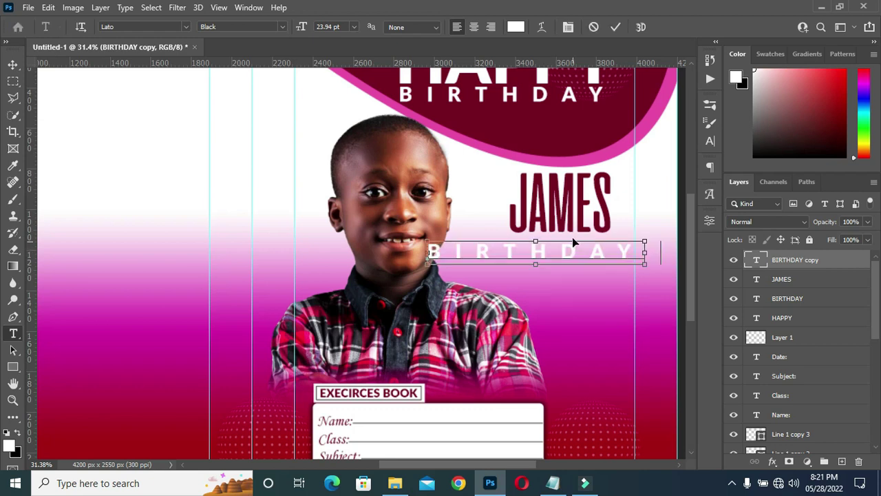
text(EMMANUEL)
click(613, 27)
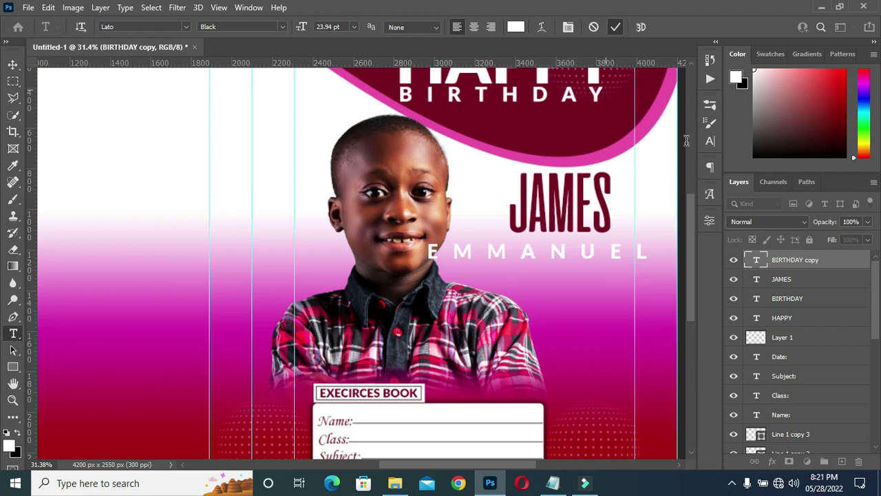
- Set the second name's letter spacing to -60
click(710, 141)
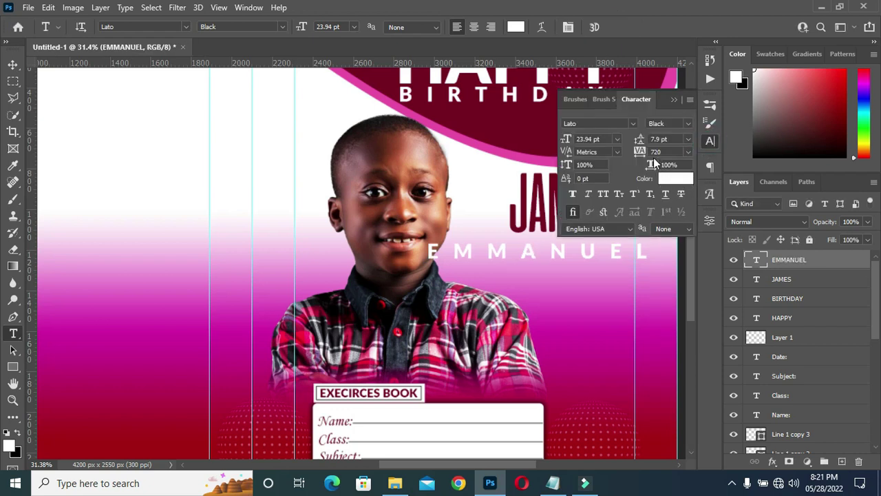
drag(639, 152, 624, 153)
click(638, 152)
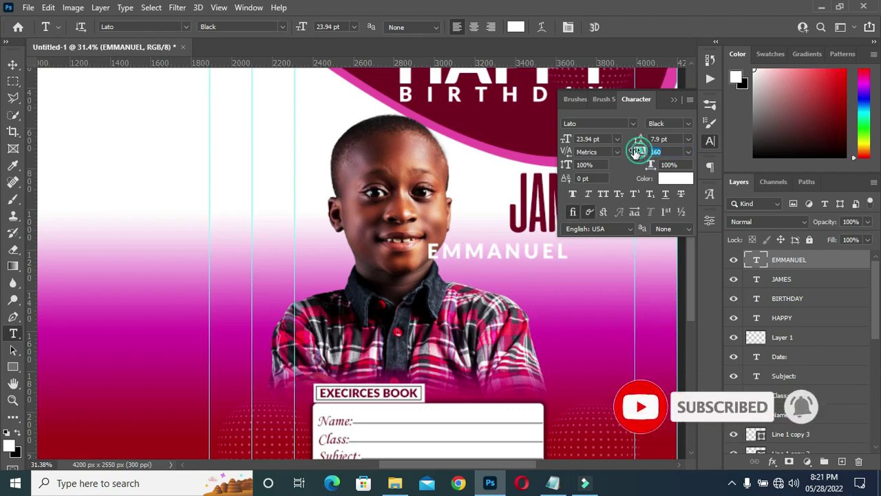
text(-60)
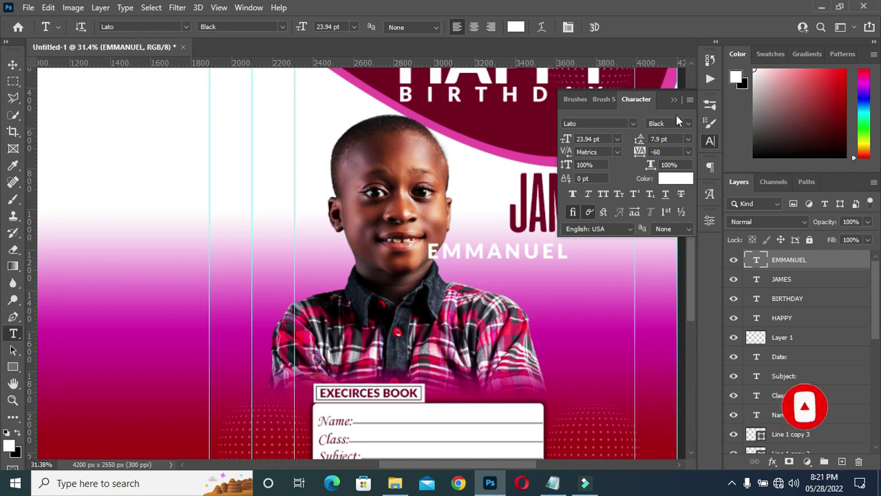
key(Return)
- Colour the second name dark red 770024, sampled from the first name
click(516, 27)
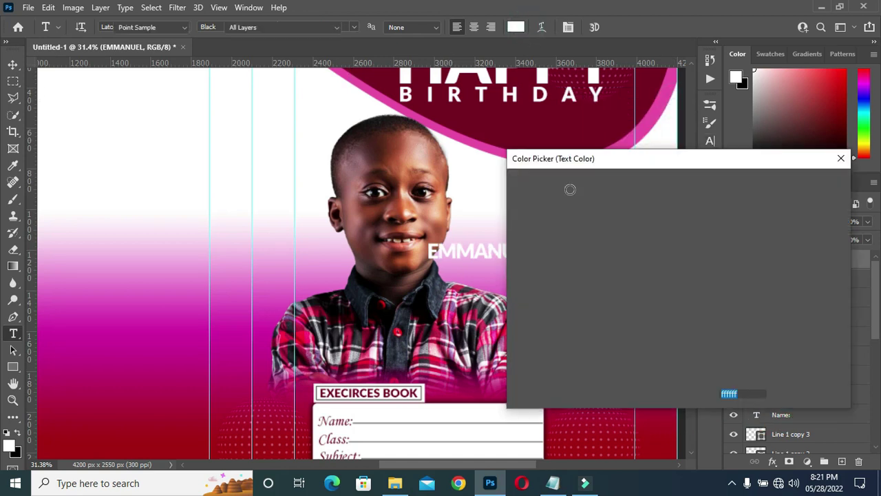
drag(630, 158, 685, 207)
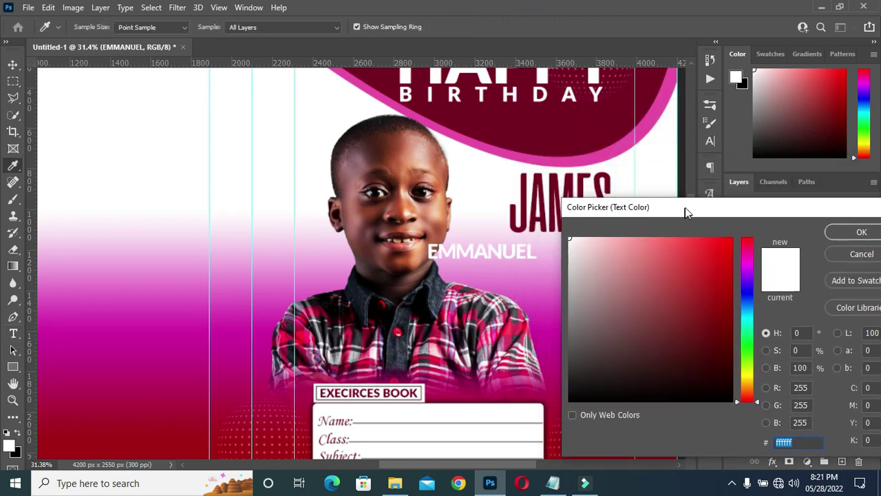
click(537, 201)
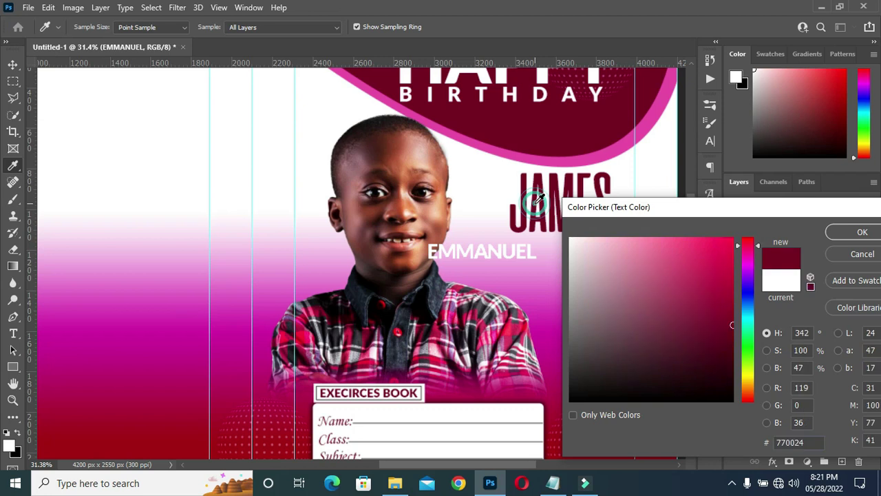
click(863, 233)
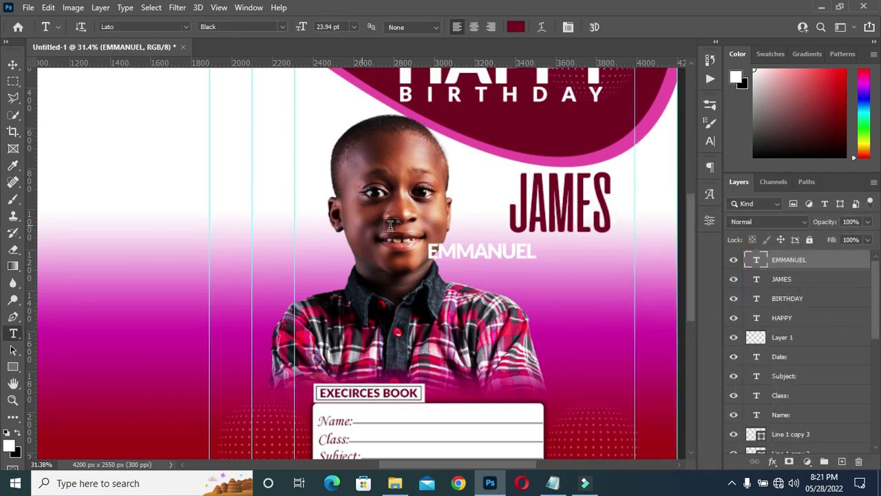
- Move the second name directly under the first name, stretched to match its width
key(ctrl+Return)
key(v)
drag(494, 253, 612, 241)
key(Return)
- Change the second name's font style to Lato Bold
key(t)
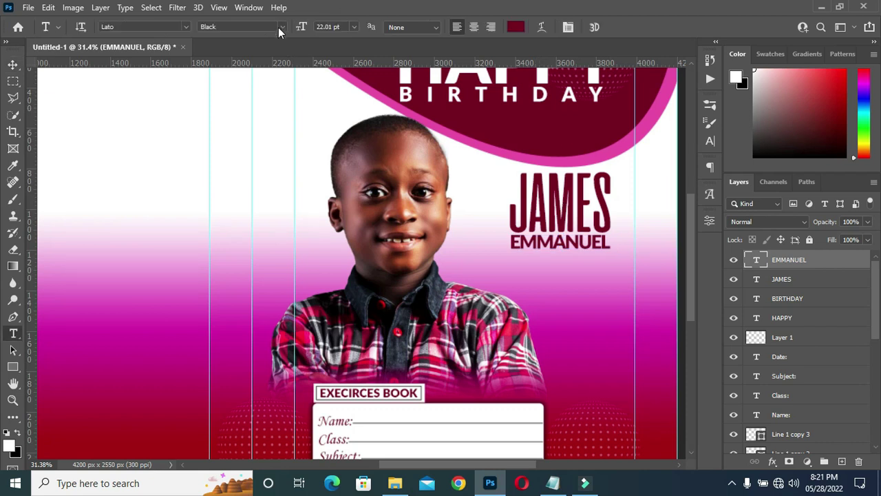
click(262, 27)
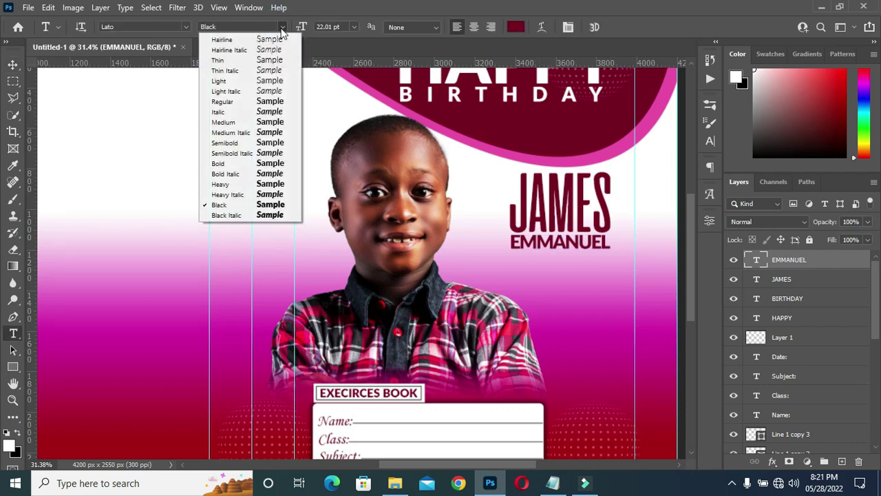
click(234, 164)
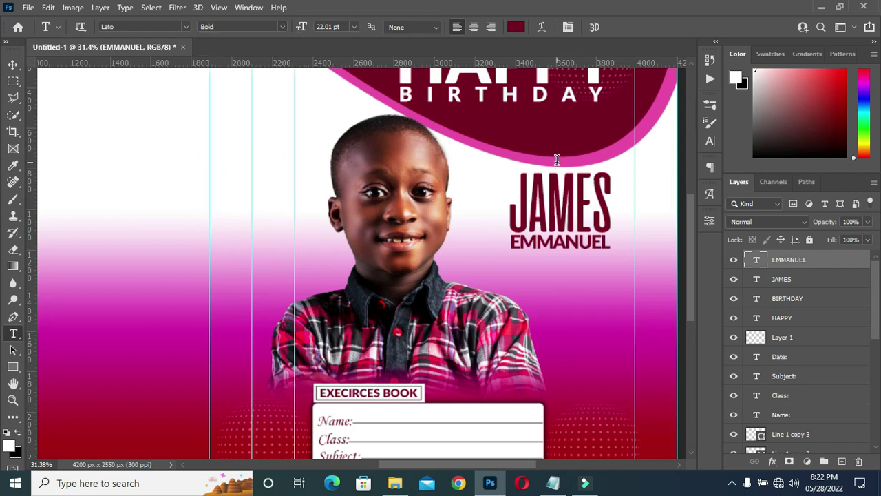
- Check the next item in the cover notes and pick the Ellipse tool
click(553, 482)
double_click(234, 328)
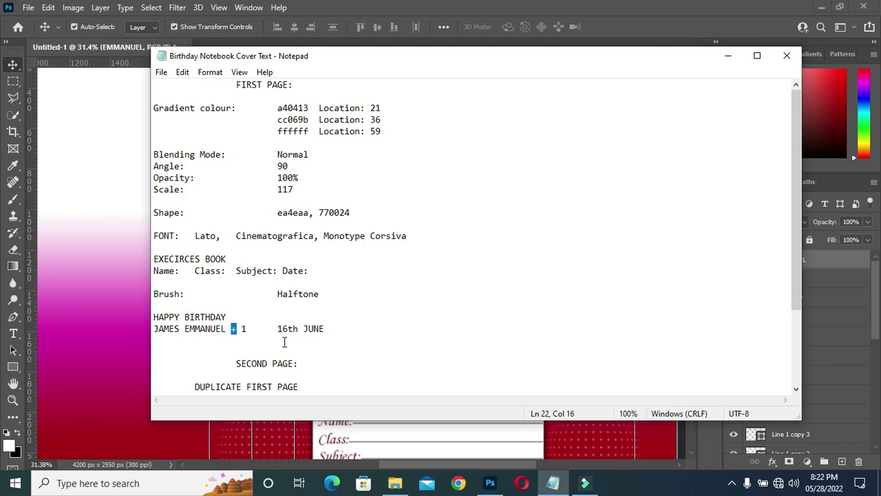
click(727, 55)
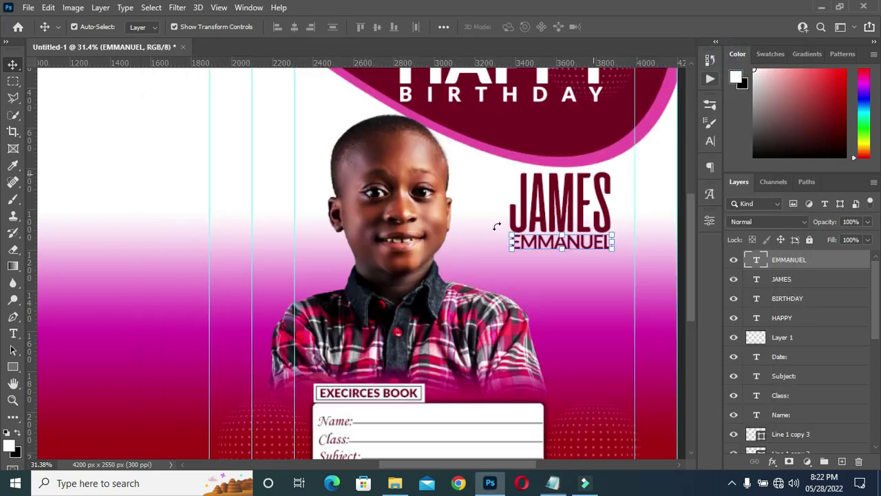
click(14, 368)
click(71, 395)
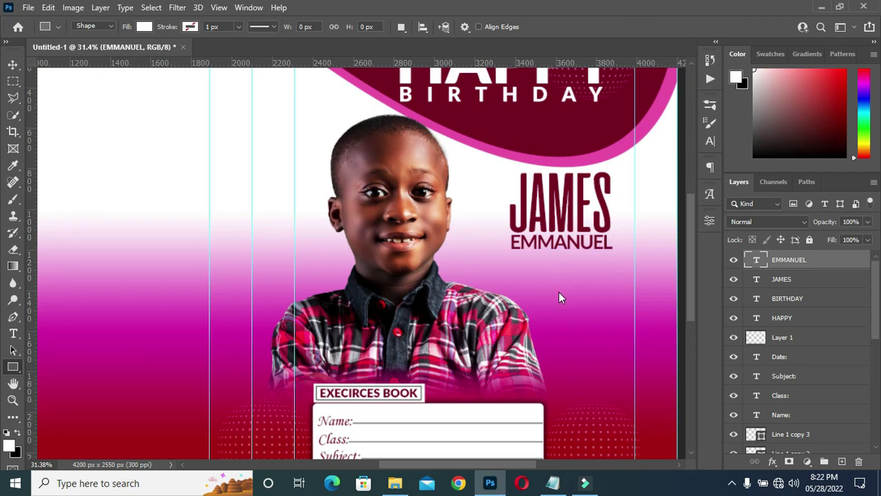
- Draw a small circle below the second name and fill it with maroon
scroll(543, 284, up, 2)
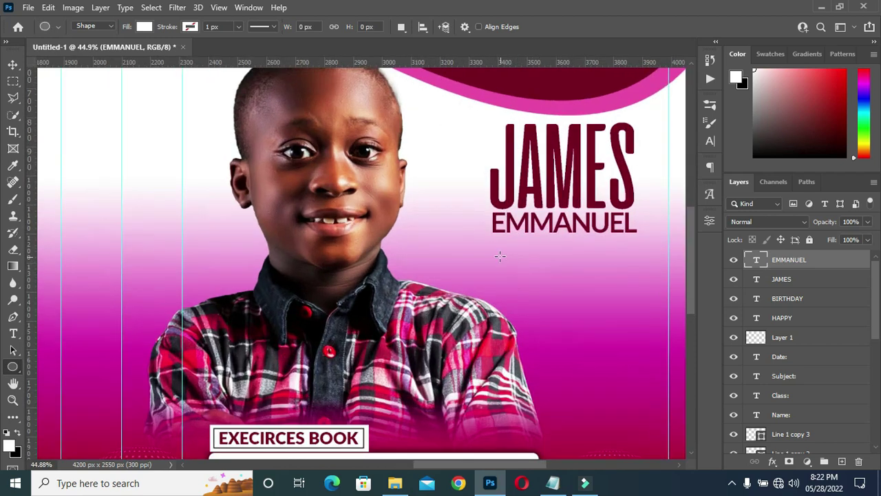
drag(497, 243, 545, 285)
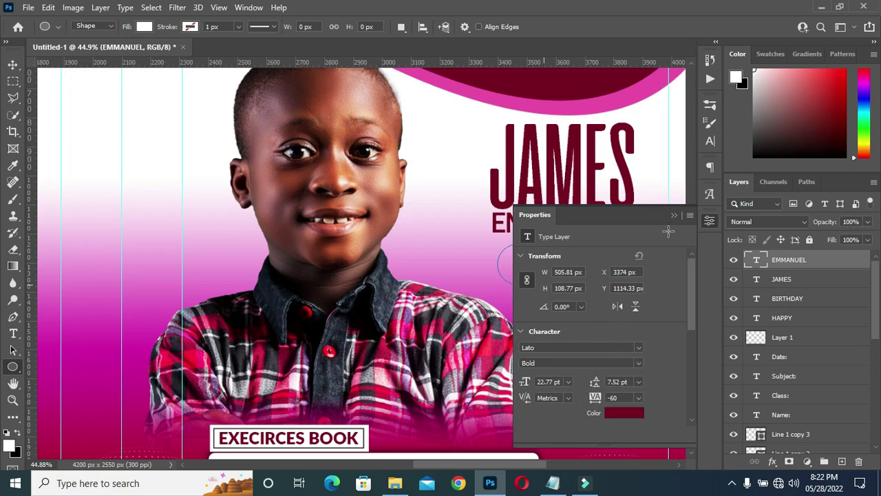
click(544, 348)
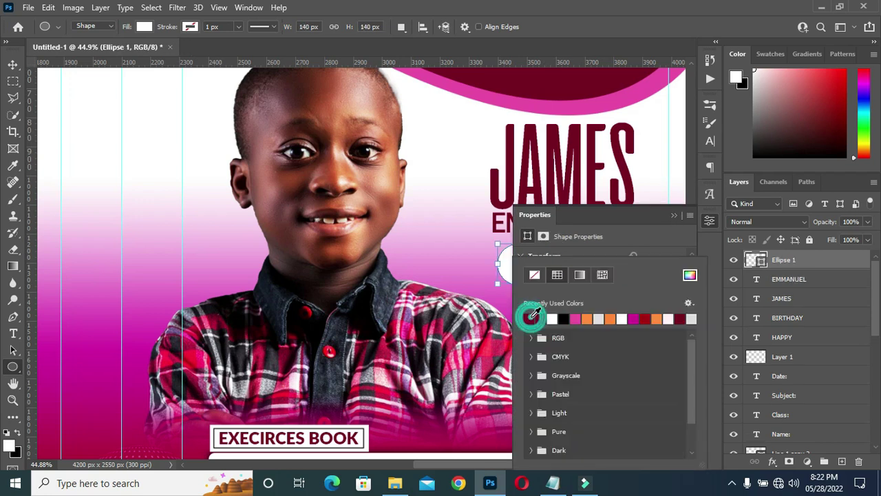
click(540, 318)
click(674, 215)
click(674, 215)
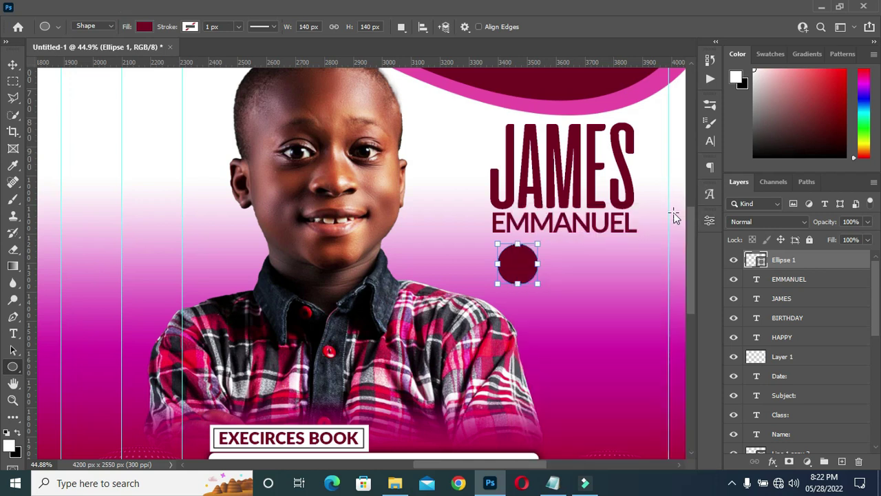
- Give the circle a soft drop shadow with size reduced to 13
key(v)
click(772, 461)
click(731, 355)
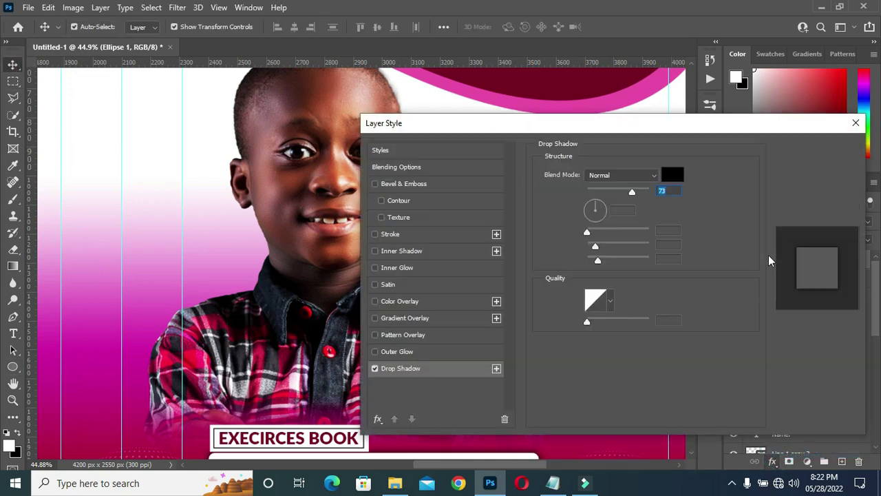
drag(651, 129, 795, 113)
mouse_move(784, 241)
mouse_down()
mouse_move(776, 225)
mouse_move(780, 240)
mouse_up()
drag(787, 108, 587, 113)
click(791, 137)
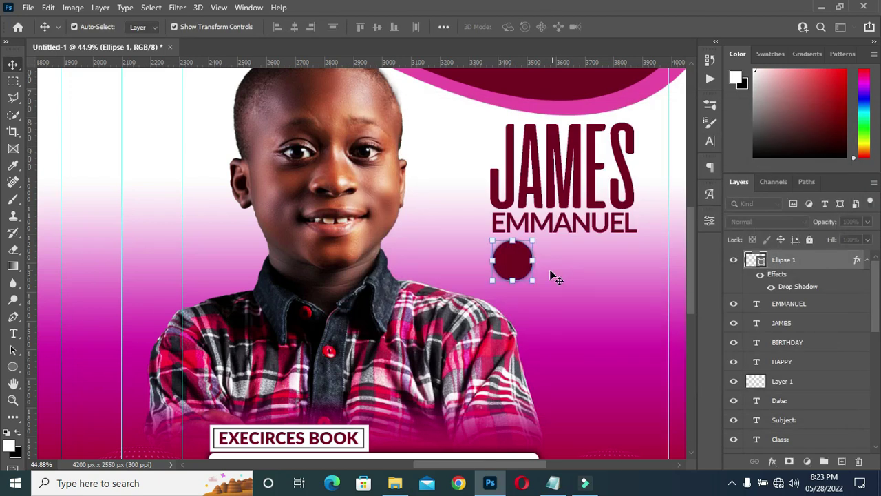
click(596, 230)
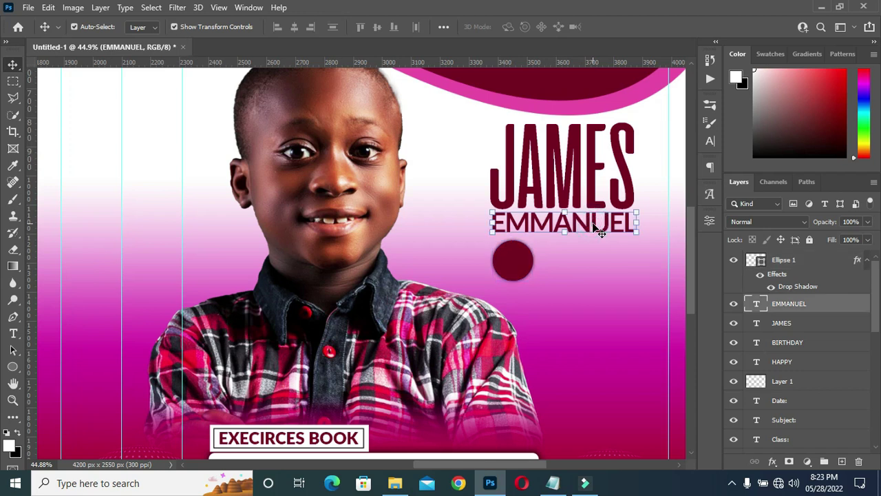
- Duplicate the EMMANUEL text above Ellipse 1, move it onto the circle, and clear its wording
mouse_move(601, 232)
mouse_down()
mouse_move(516, 224)
mouse_move(601, 232)
mouse_up()
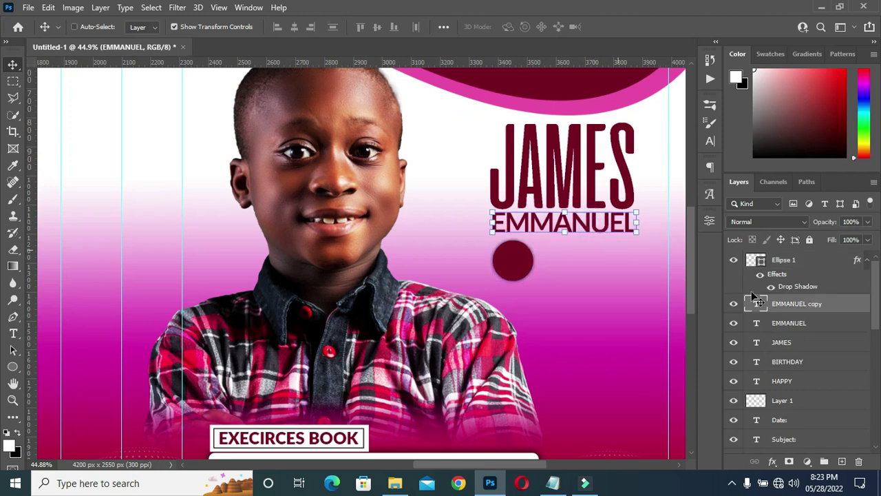
drag(780, 257, 780, 255)
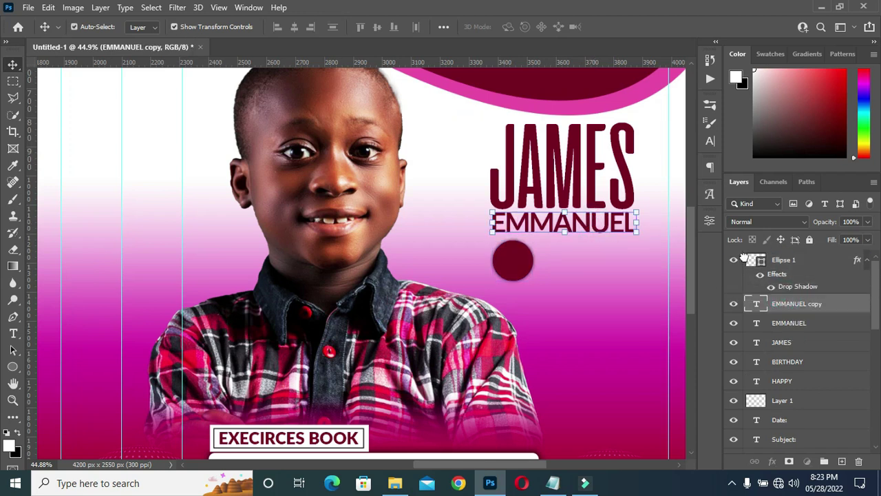
drag(596, 229, 586, 279)
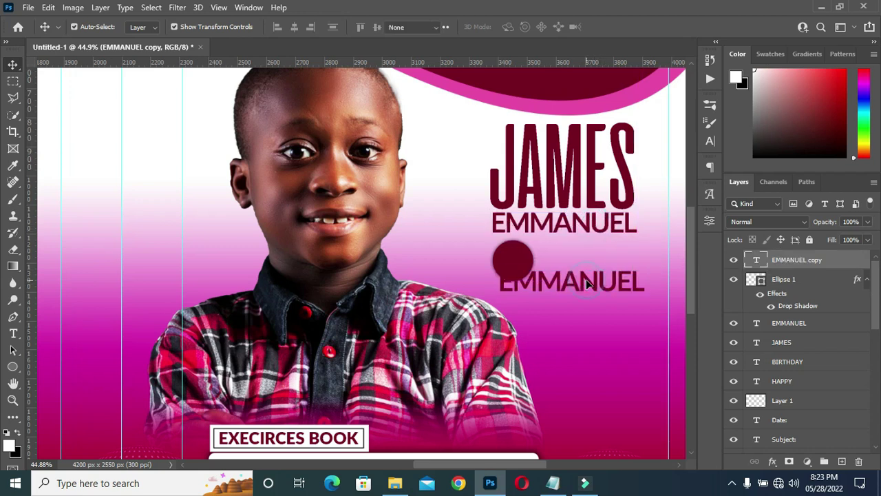
double_click(586, 279)
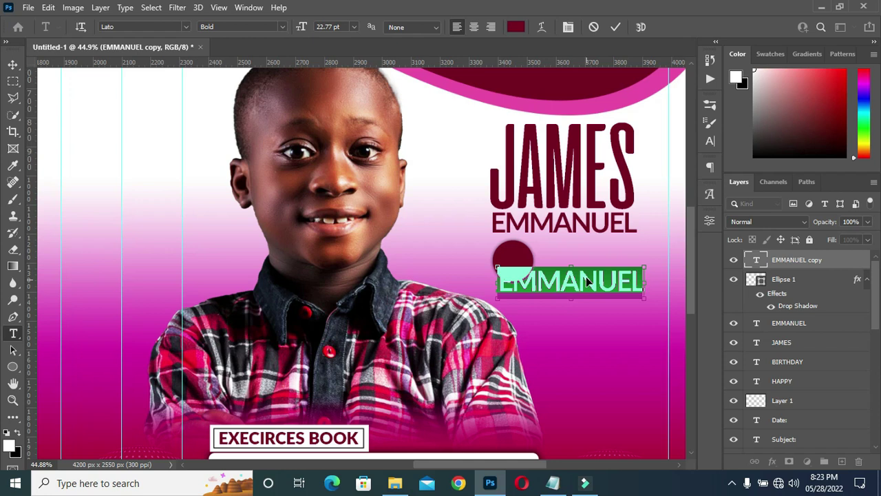
click(586, 279)
key(ctrl+a)
key(BackSpace)
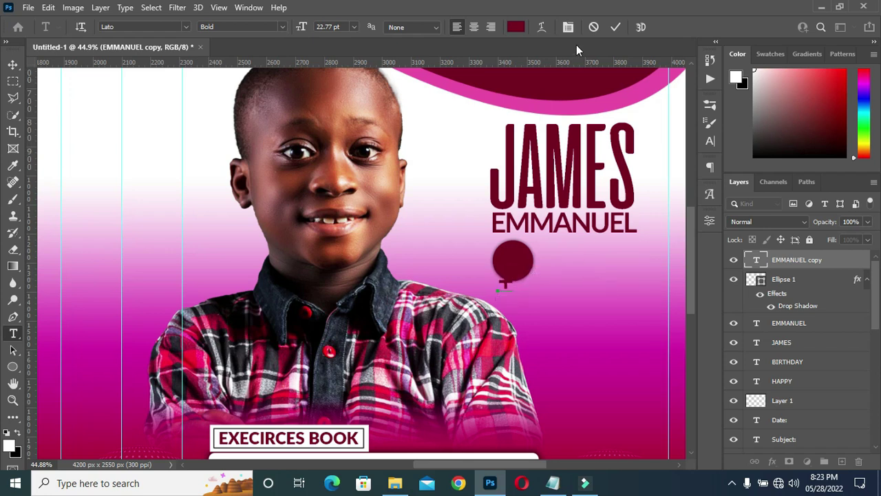
- Make the plus sign white and set its font style to Black
click(515, 26)
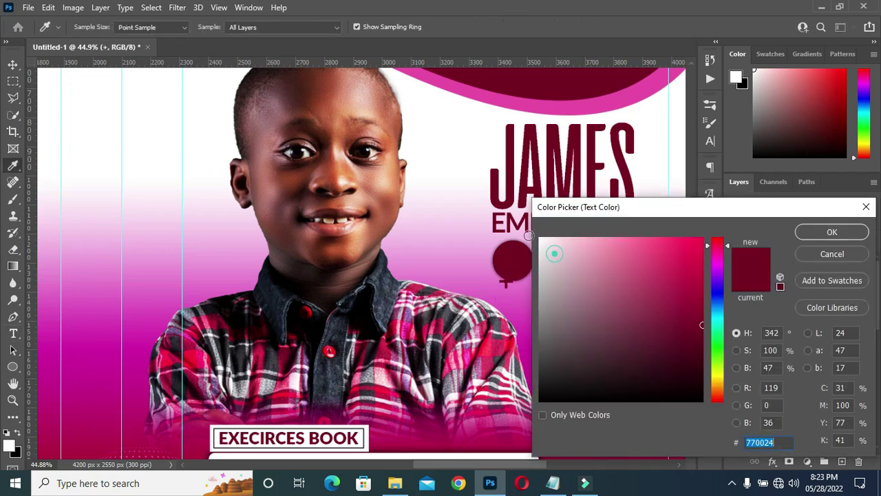
click(540, 239)
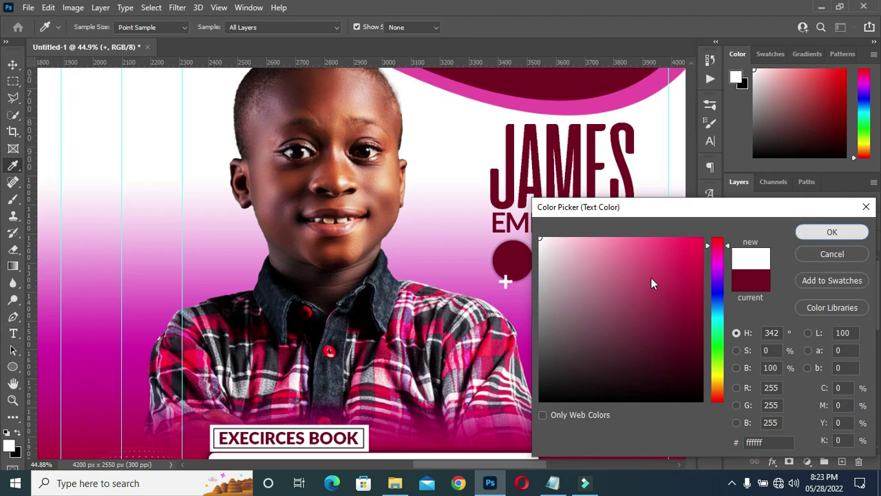
key(Return)
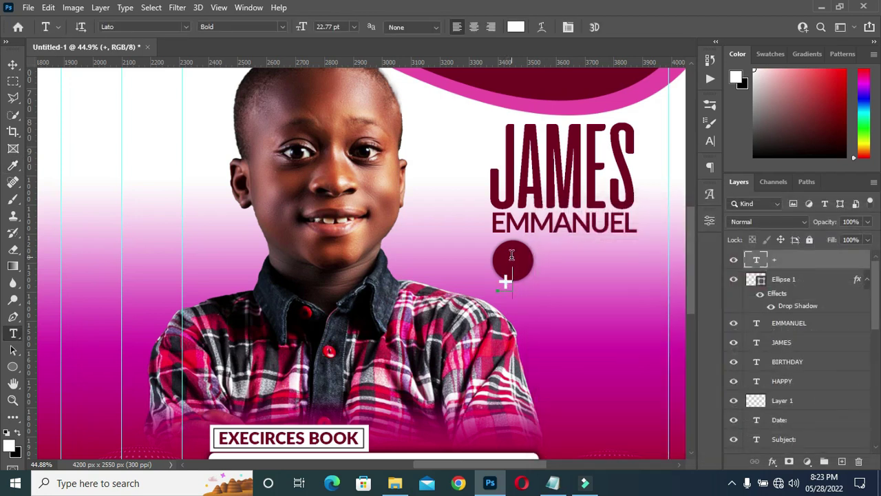
click(513, 257)
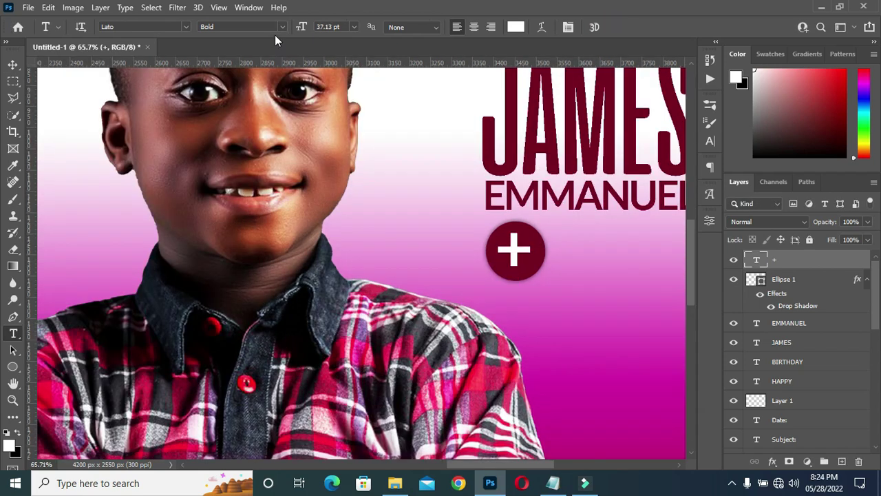
click(282, 26)
click(227, 214)
- Centre the plus horizontally and vertically on Ellipse 1
click(13, 64)
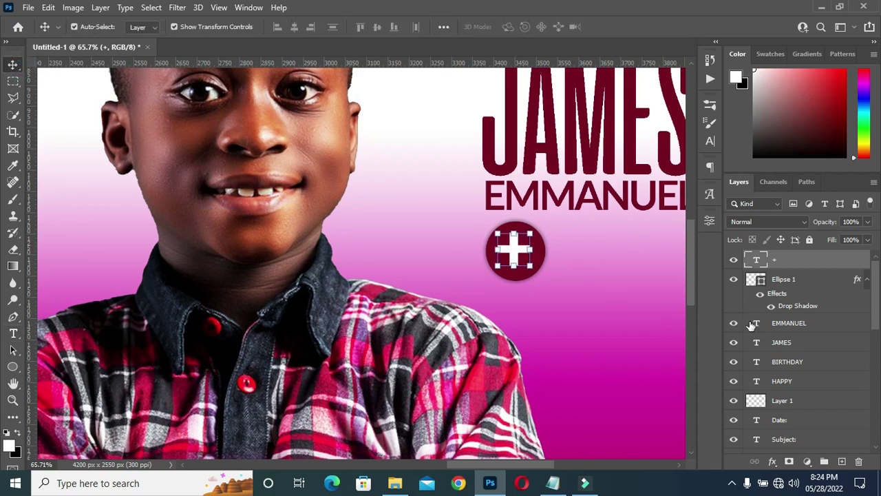
click(865, 280)
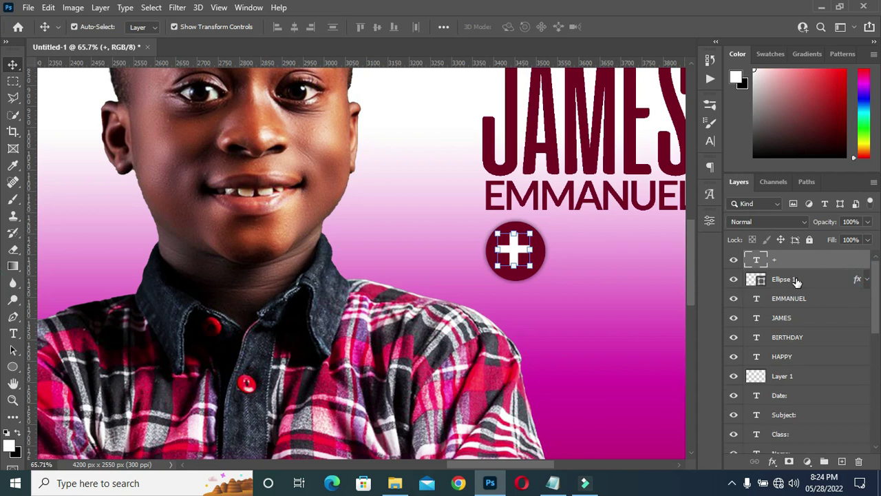
shift+click(793, 279)
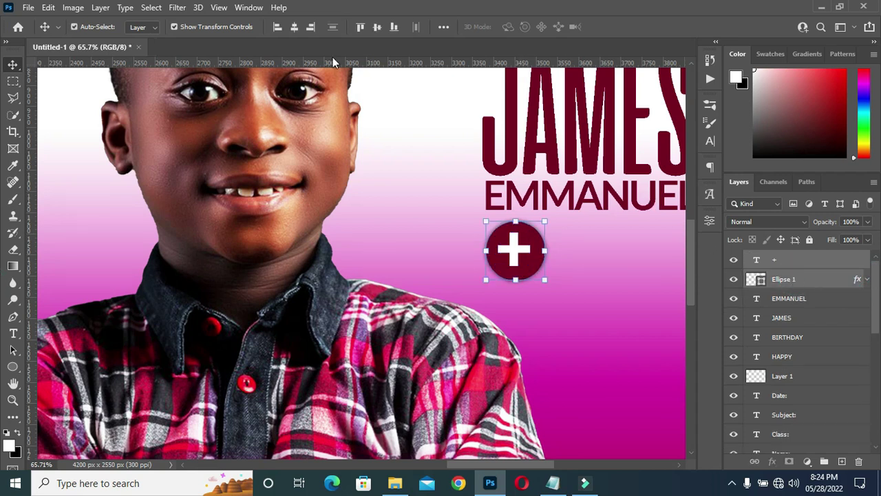
click(296, 27)
click(377, 27)
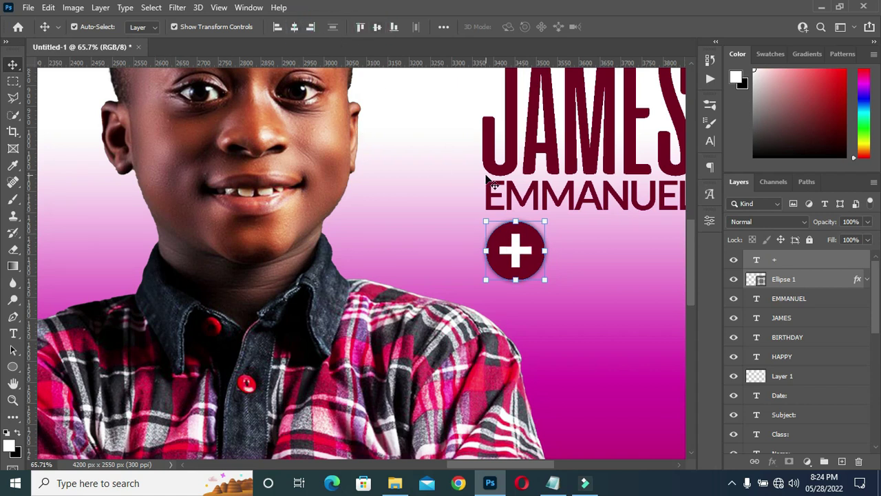
scroll(468, 219, down, 3)
scroll(482, 222, down, 2)
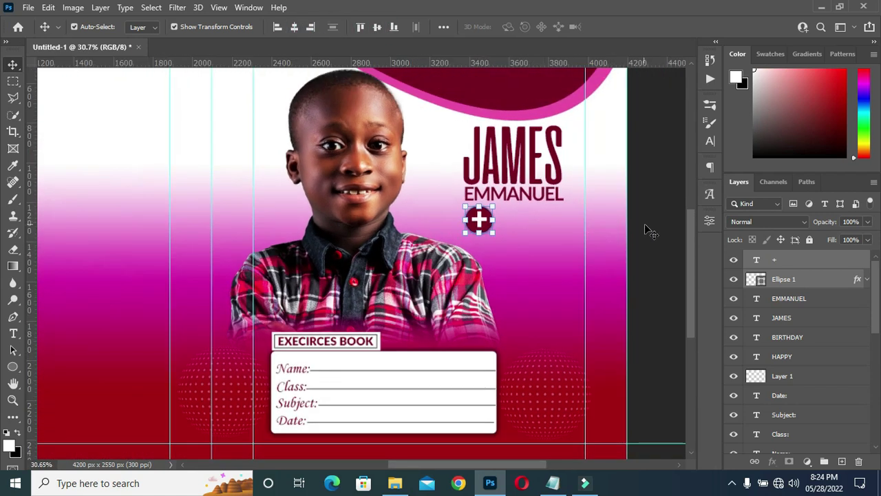
scroll(535, 199, up, 3)
scroll(521, 218, up, 1)
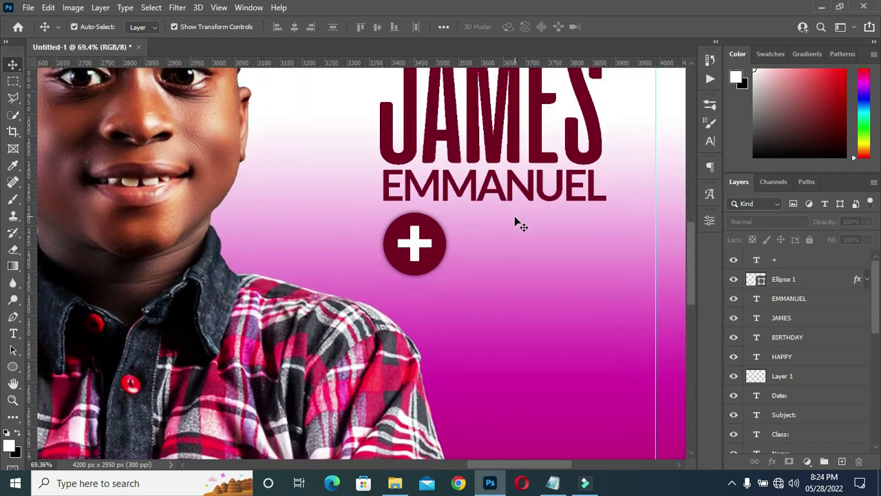
- Add a '1' text layer beside the circle, coloured with the sampled maroon #770024
key(t)
click(487, 244)
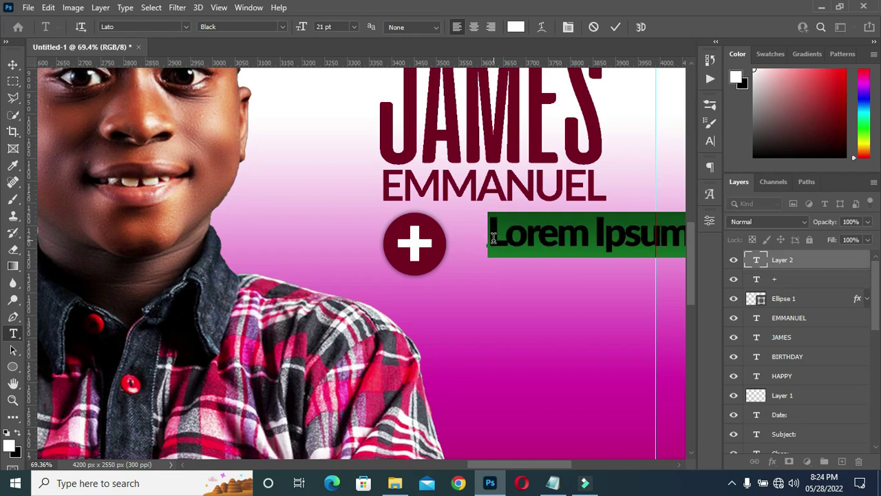
text(1)
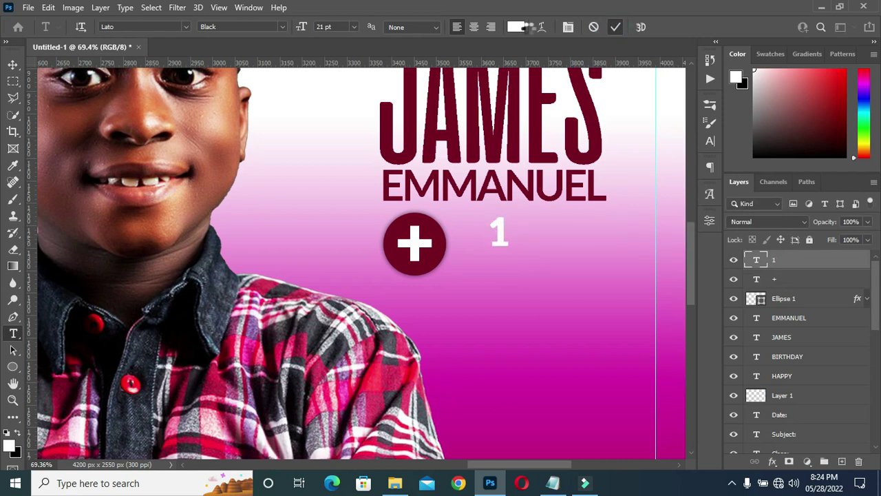
click(516, 27)
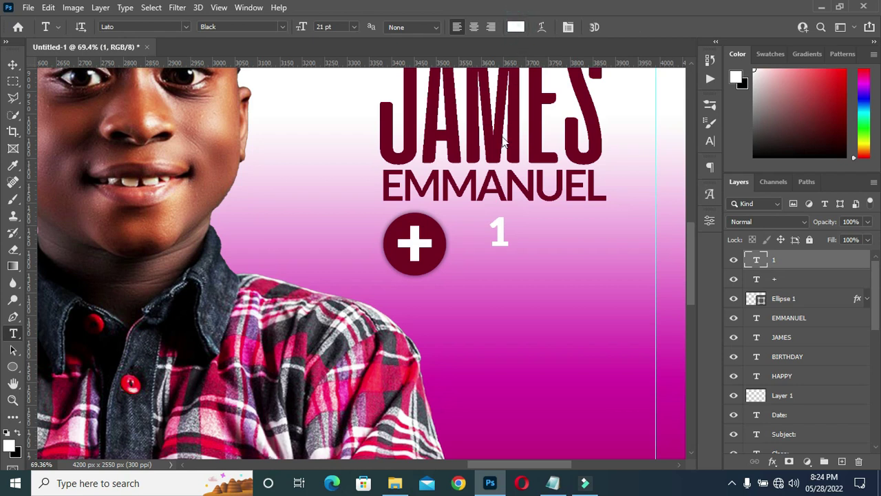
click(422, 239)
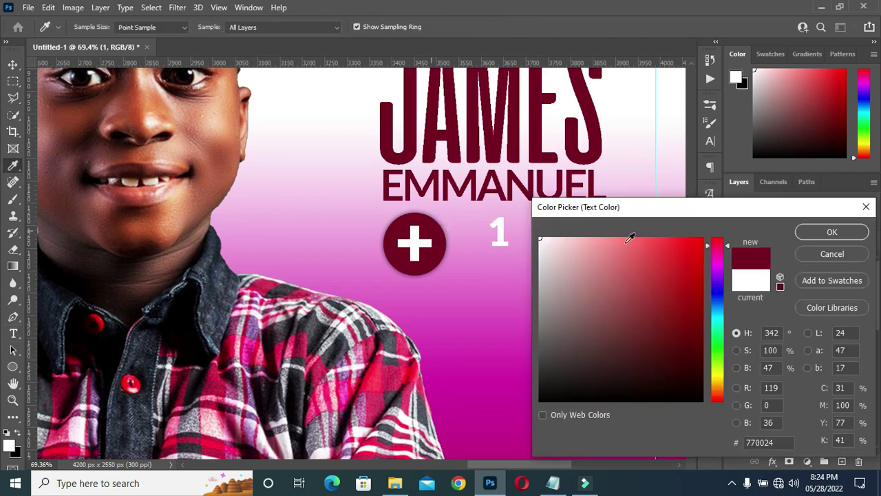
click(831, 232)
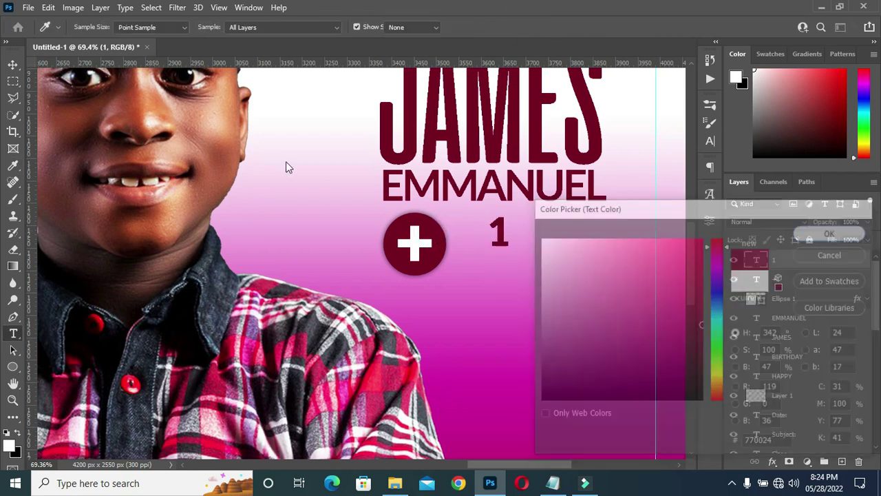
- Position the 1 next to the plus circle and scale it down to fit
click(12, 65)
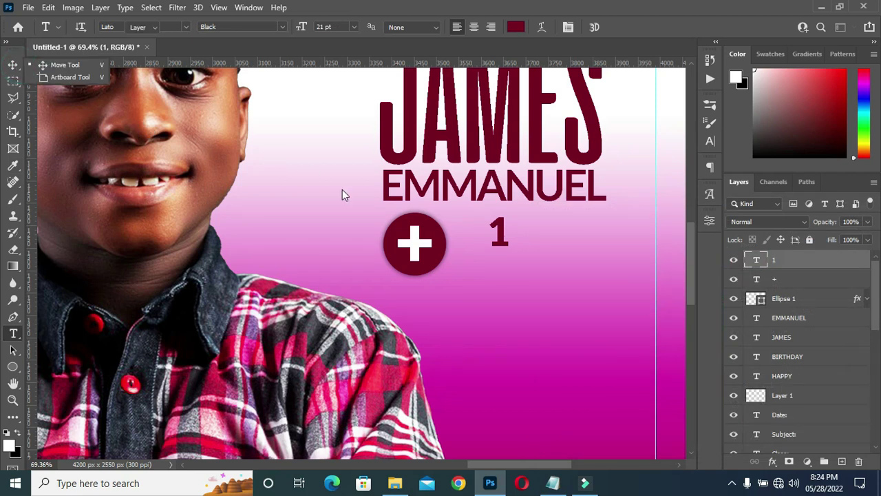
click(508, 247)
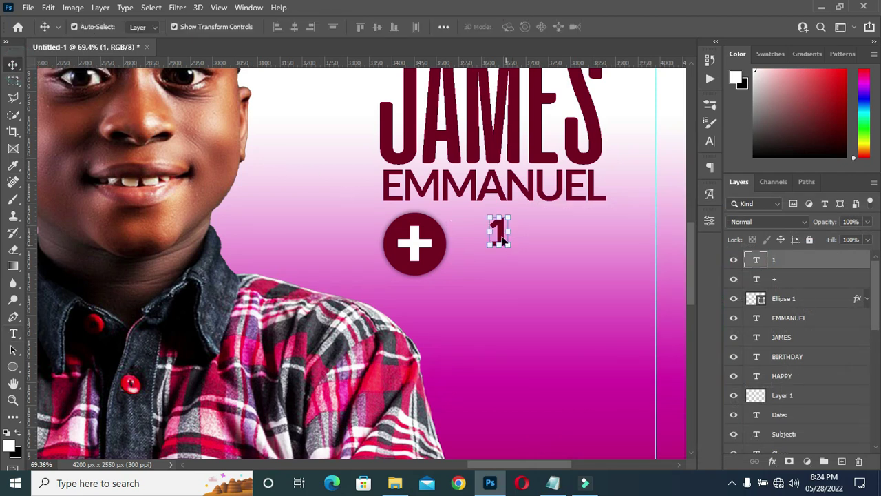
drag(501, 235, 522, 325)
drag(490, 267, 483, 294)
drag(477, 352, 476, 309)
drag(482, 230, 479, 250)
drag(475, 323, 475, 315)
scroll(526, 157, down, 1)
scroll(527, 157, down, 1)
key(Return)
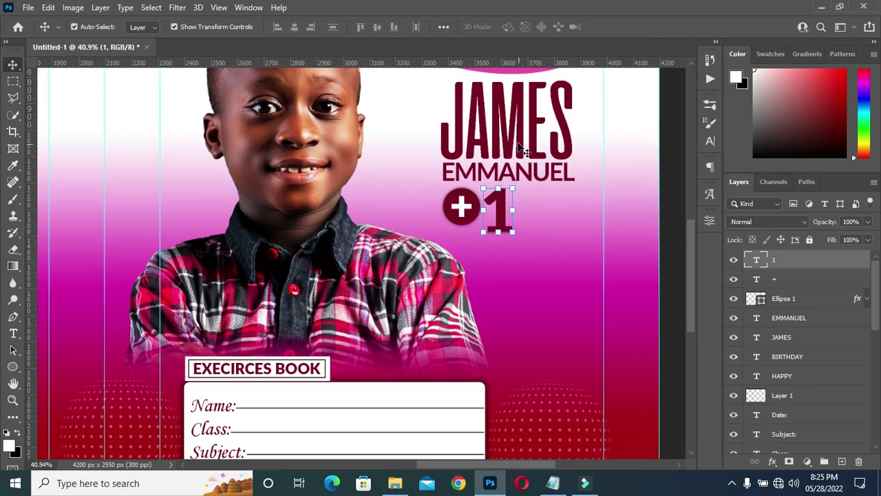
- Move the 1, plus and circle together right, beneath the end of EMMANUEL
shift+click(800, 300)
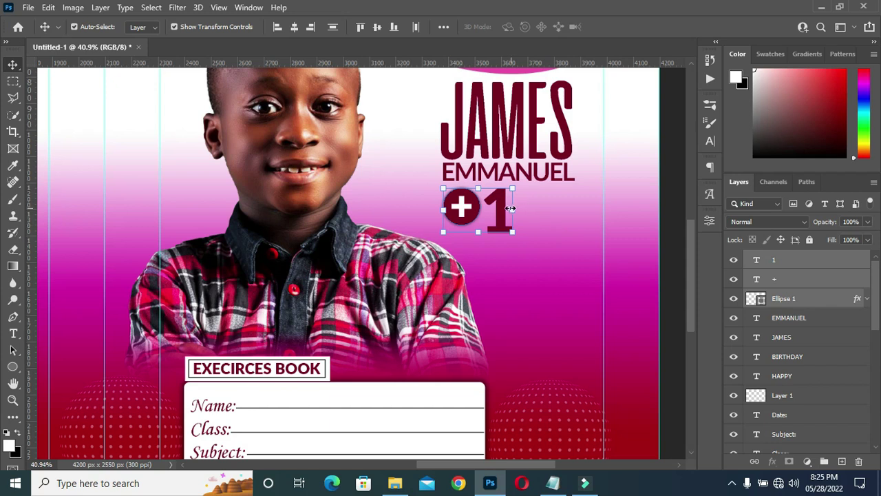
click(511, 208)
drag(512, 208, 563, 202)
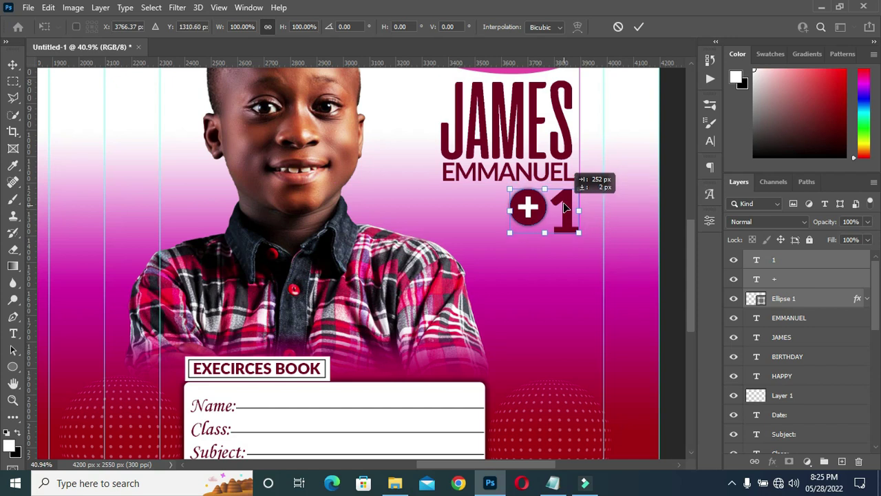
key(Return)
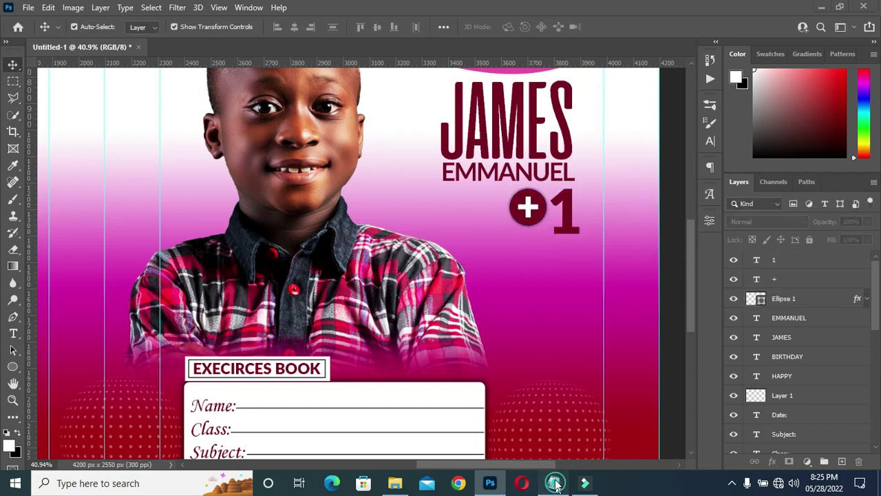
- Duplicate the 1 layer below the +1 and change its text to 16
click(553, 482)
drag(276, 329, 288, 329)
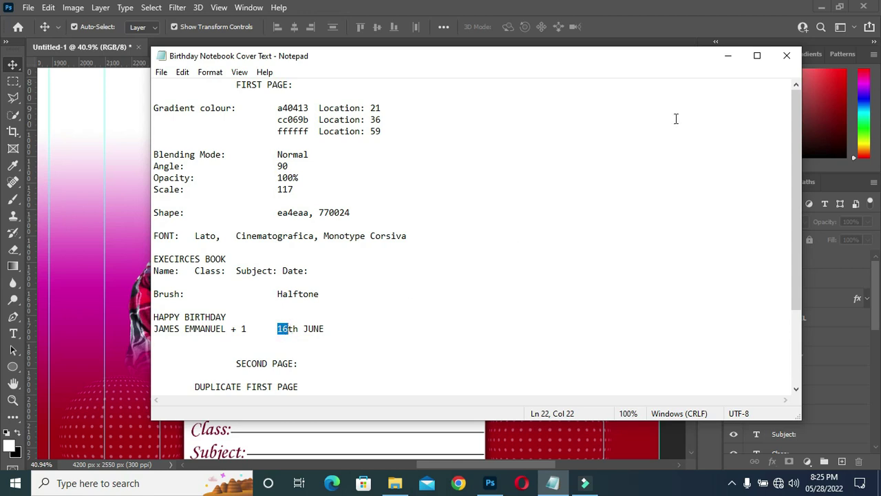
click(728, 55)
key(t)
click(786, 262)
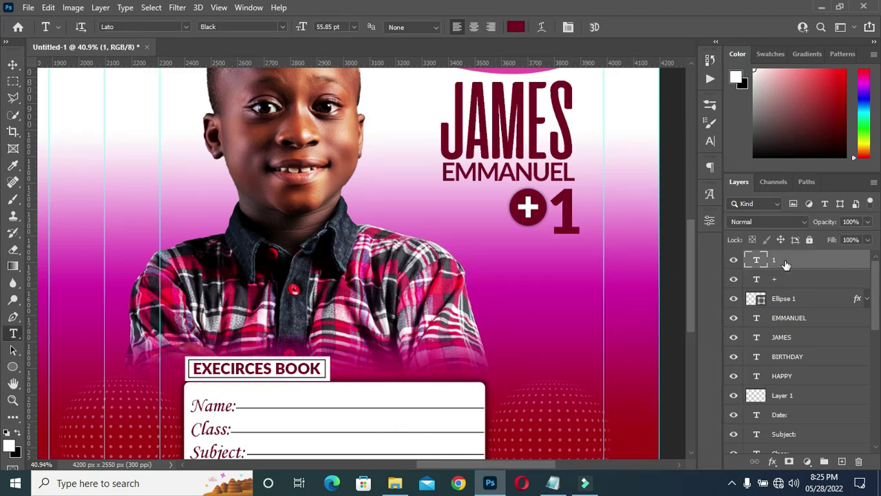
key(ctrl+j)
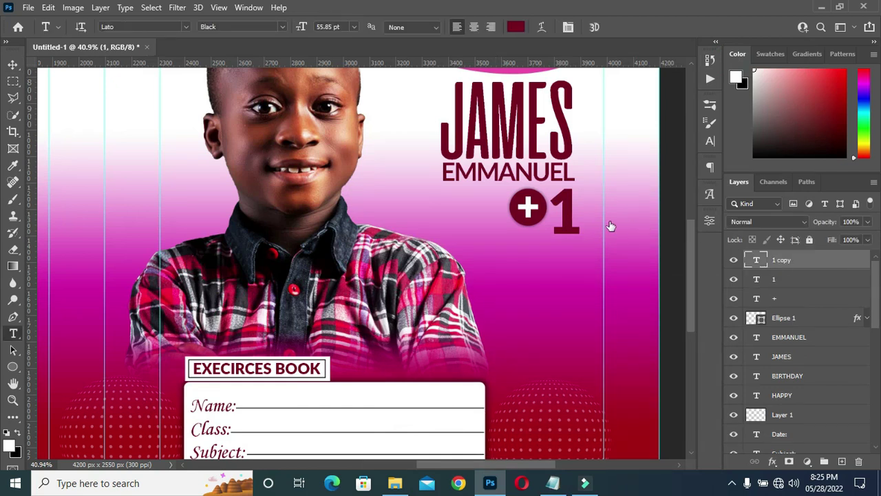
drag(569, 219, 524, 263)
double_click(522, 260)
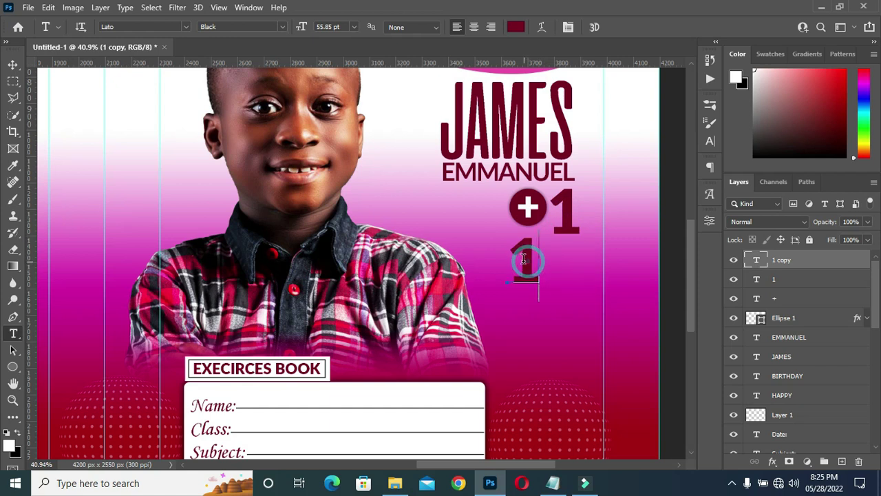
click(521, 264)
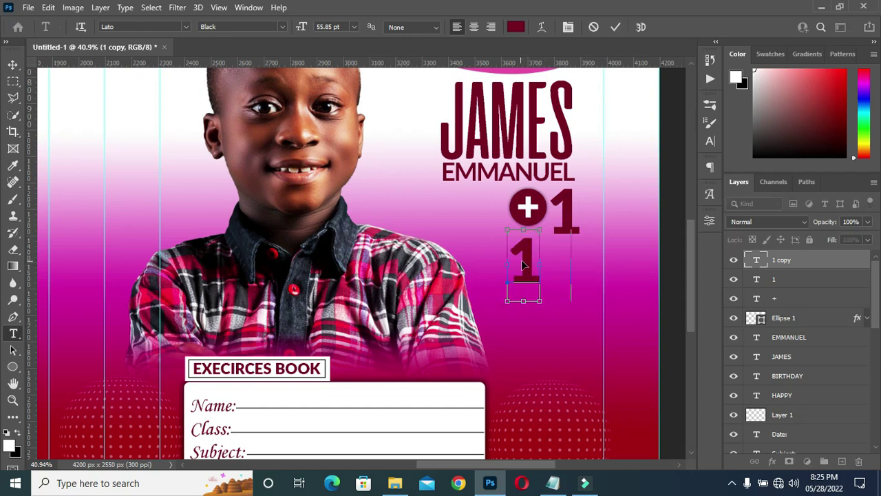
text(6)
click(615, 27)
- Colour the 16 light pink dbbbc5 and shift it slightly left
click(516, 27)
click(562, 259)
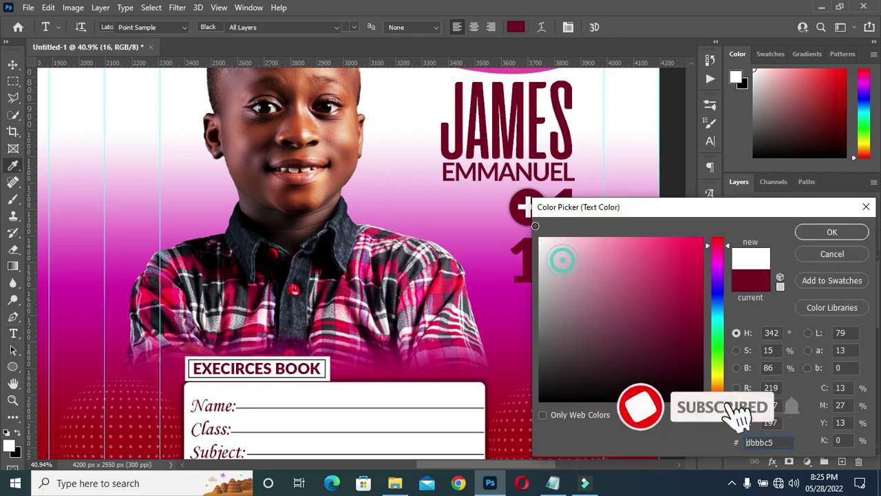
click(832, 232)
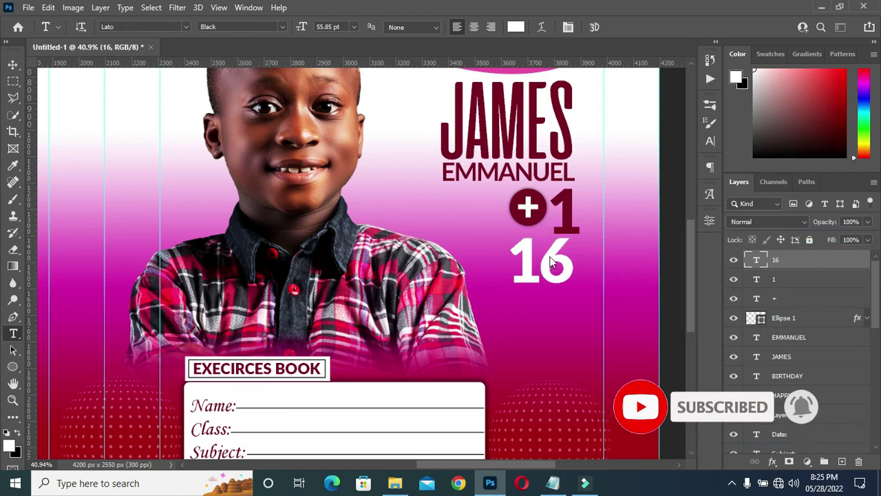
key(v)
drag(554, 262, 530, 271)
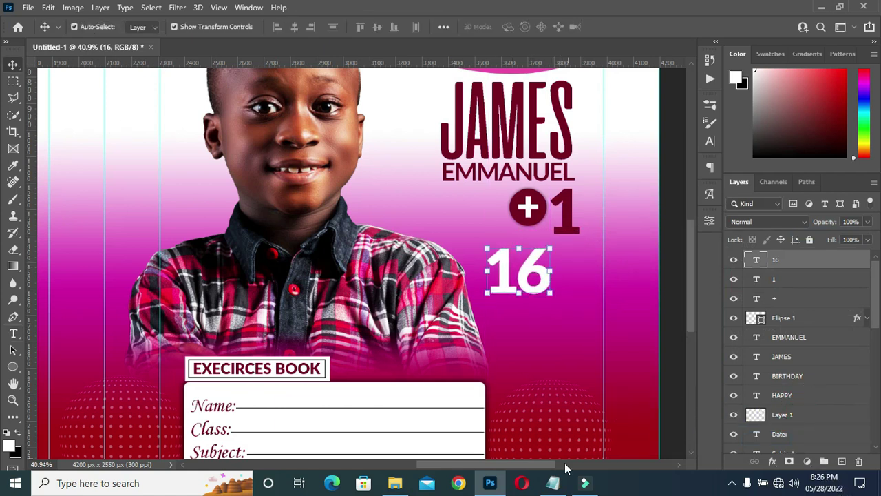
- Duplicate the 16 text just below itself and retype the copy as 'th'
click(553, 483)
drag(287, 330, 299, 329)
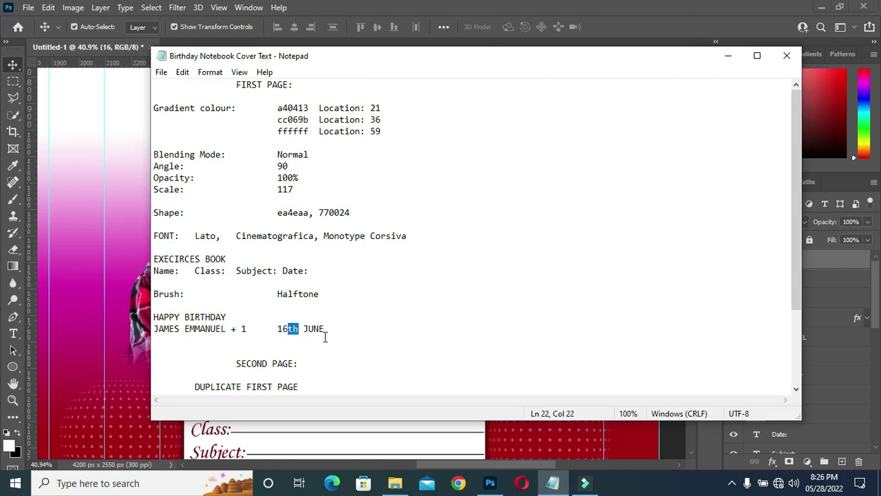
click(728, 55)
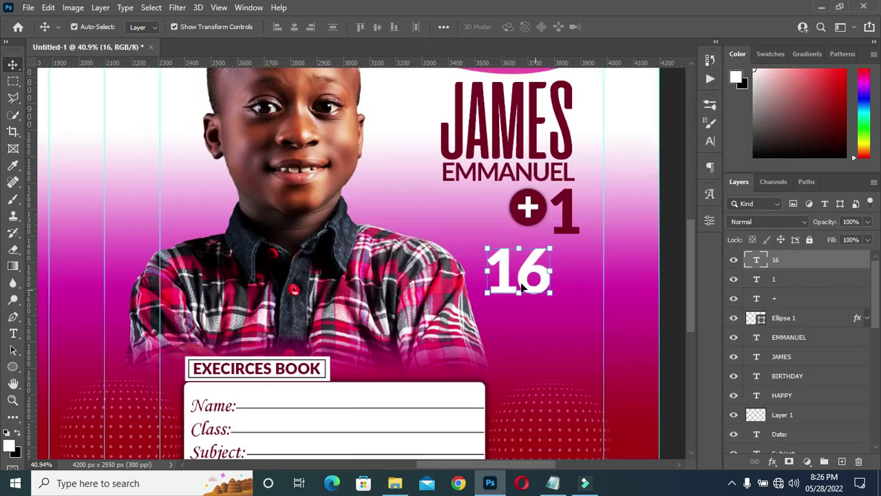
key(ctrl)
drag(516, 293, 551, 325)
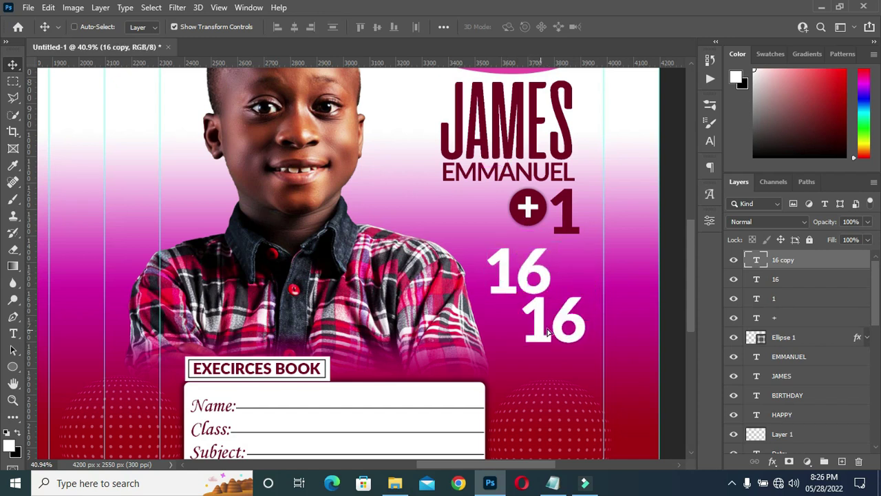
key(t)
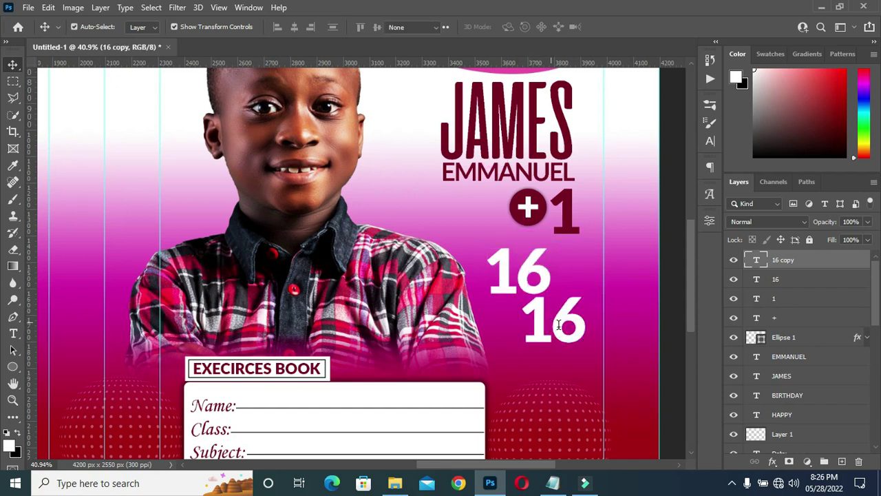
drag(551, 321, 570, 320)
double_click(567, 321)
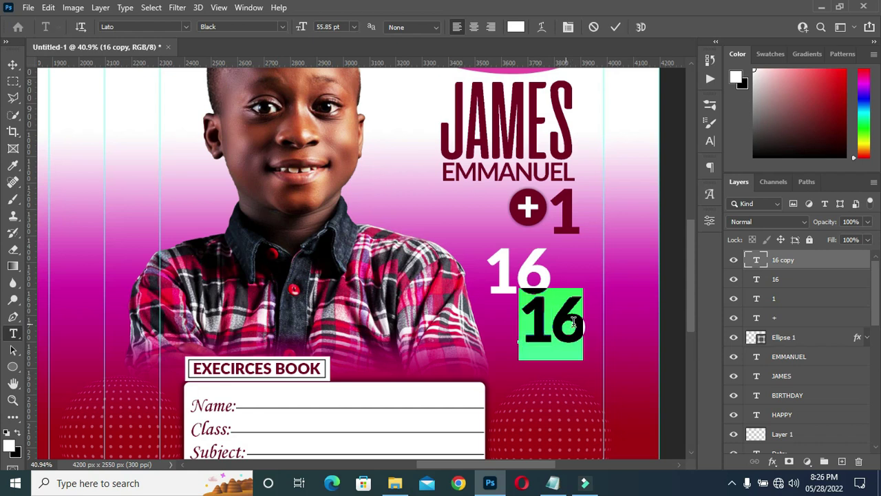
click(582, 324)
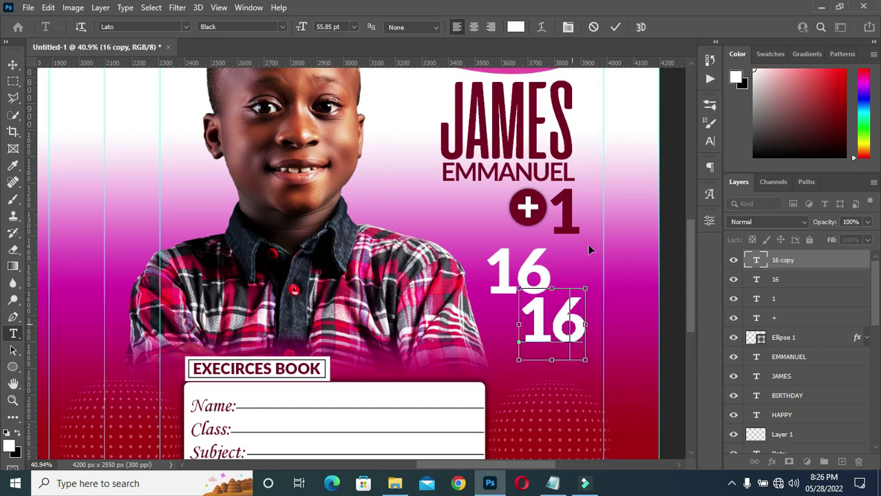
text(th)
click(617, 26)
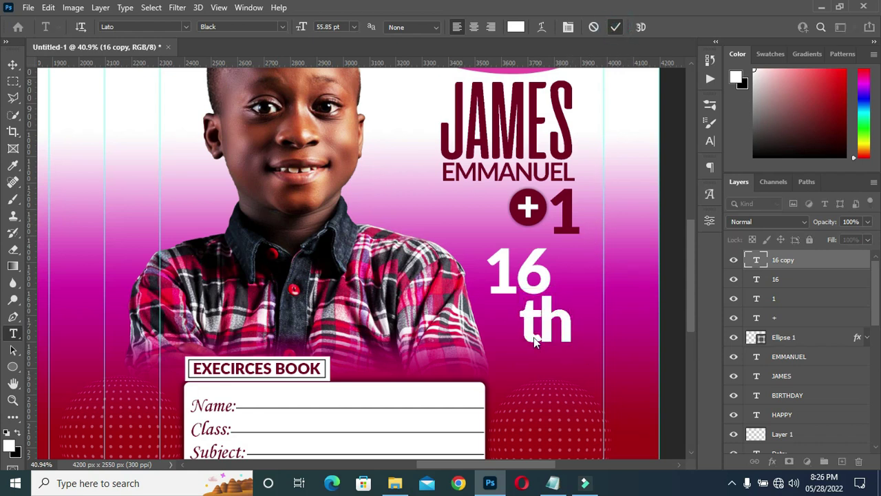
- Scale the th down to about 53% and move it up beside the 16
key(v)
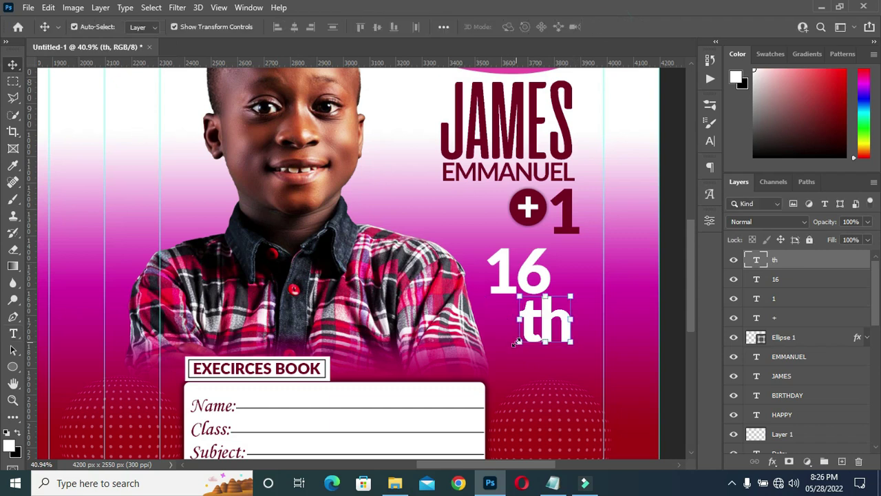
click(519, 345)
drag(518, 360, 555, 253)
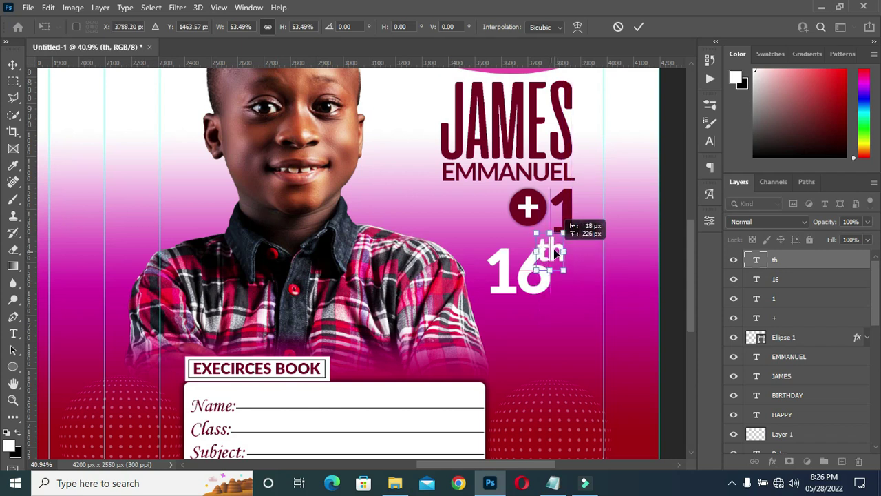
key(Return)
scroll(555, 254, up, 2)
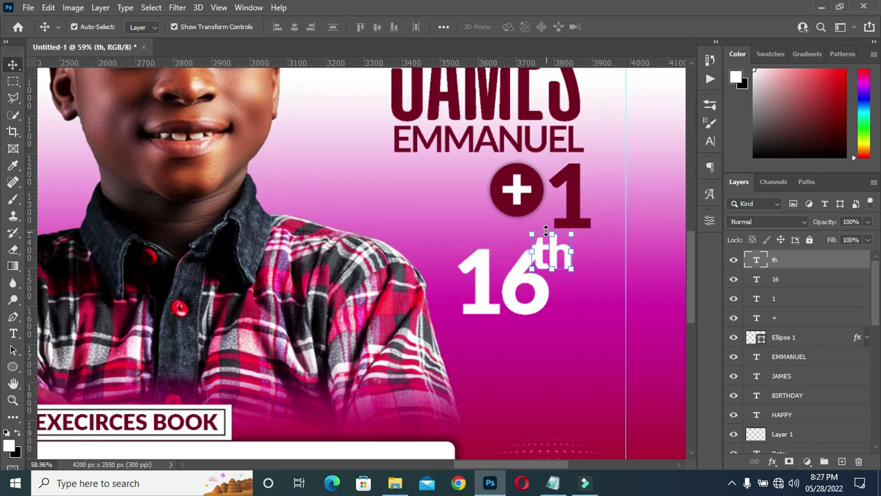
- Duplicate the th layer beside the 16, retype it as JUNE, and shrink it
click(551, 485)
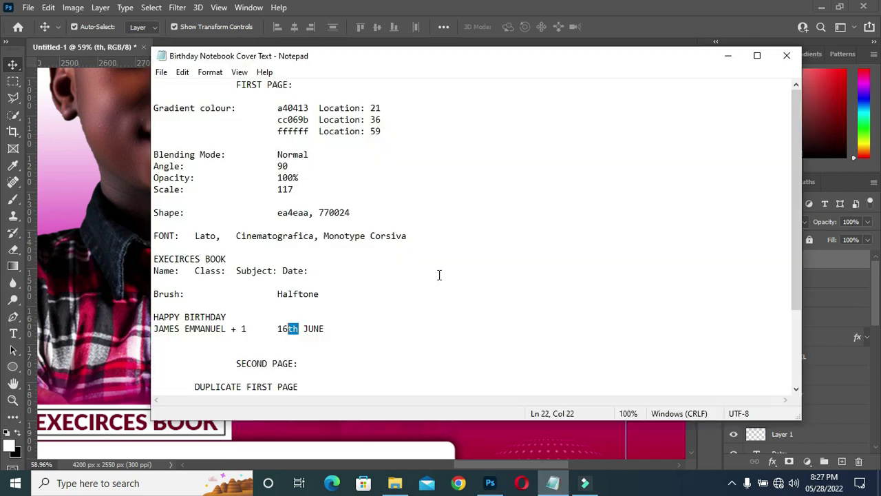
drag(303, 329, 337, 323)
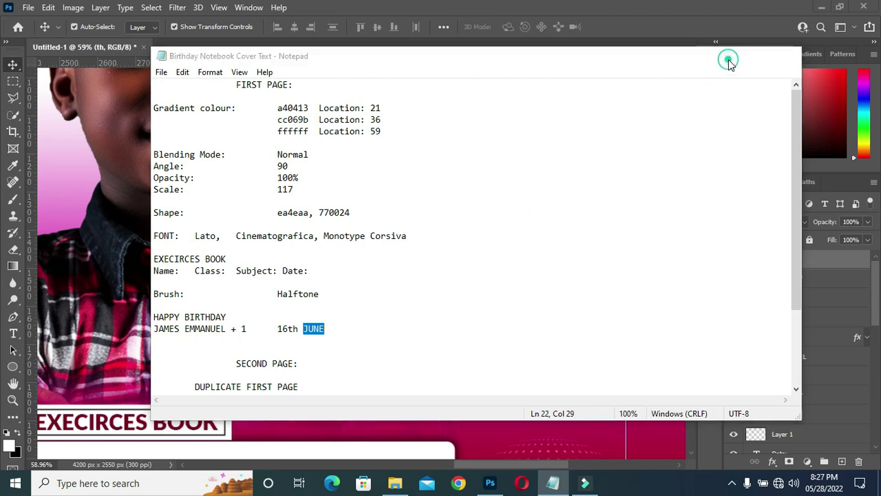
click(728, 56)
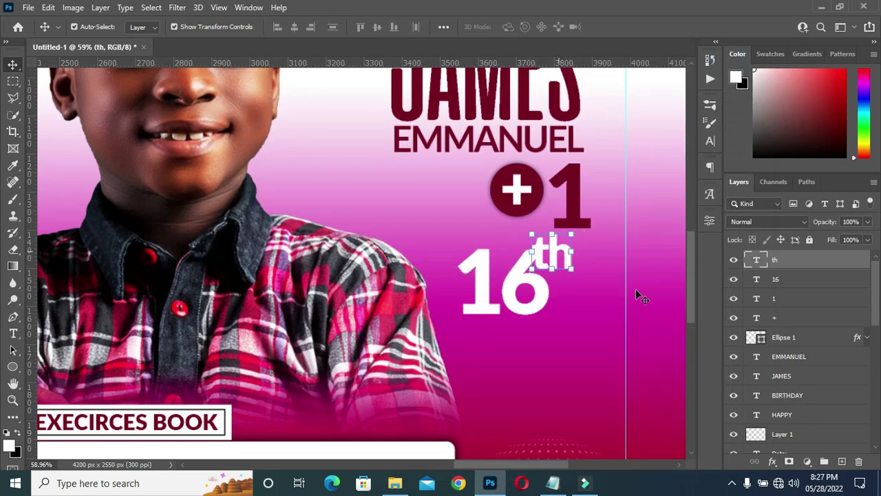
key(ctrl+j)
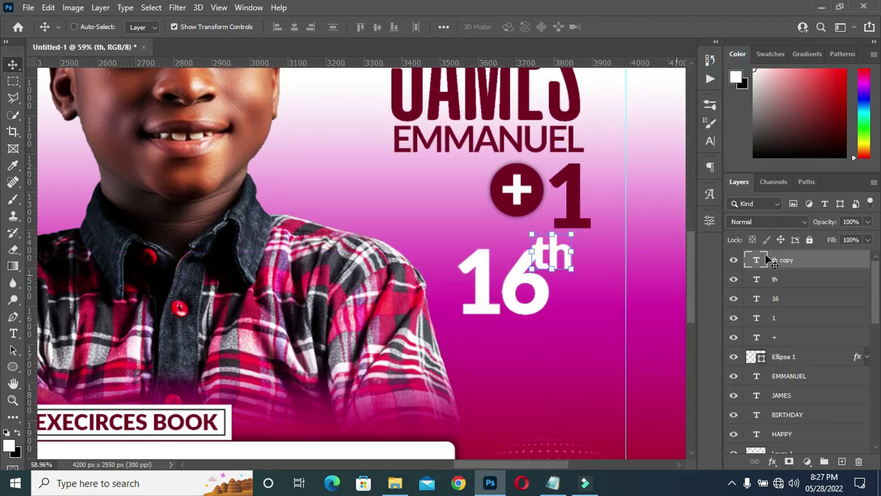
drag(541, 265, 571, 295)
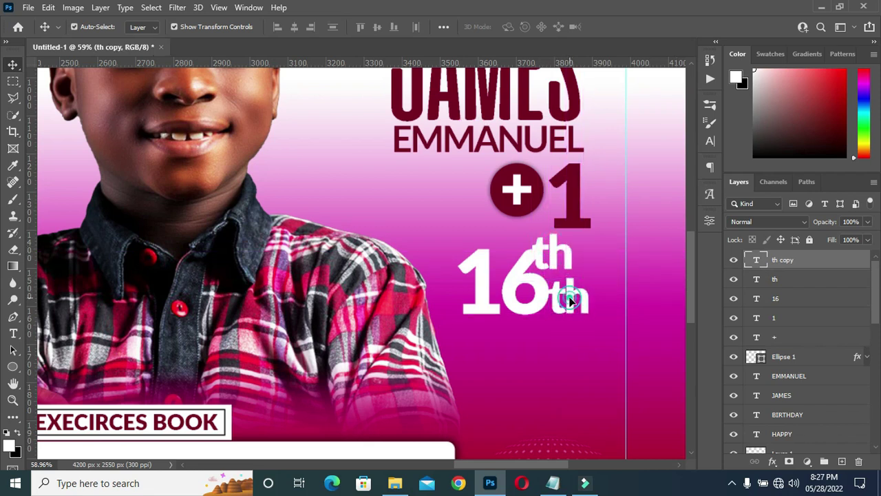
double_click(570, 296)
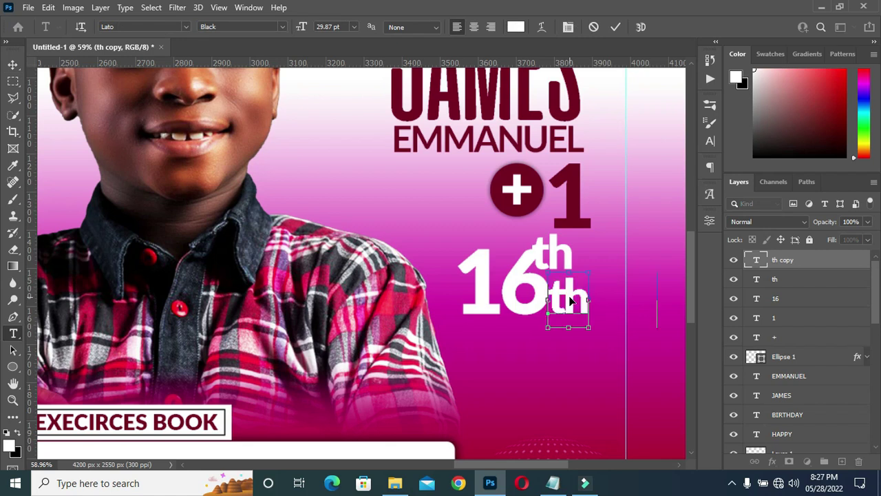
text(JUNE)
click(616, 27)
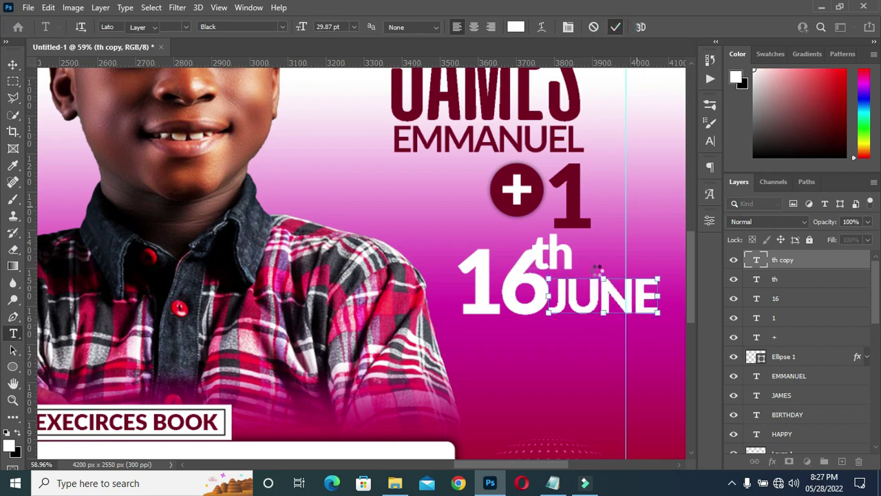
key(v)
drag(659, 296, 597, 299)
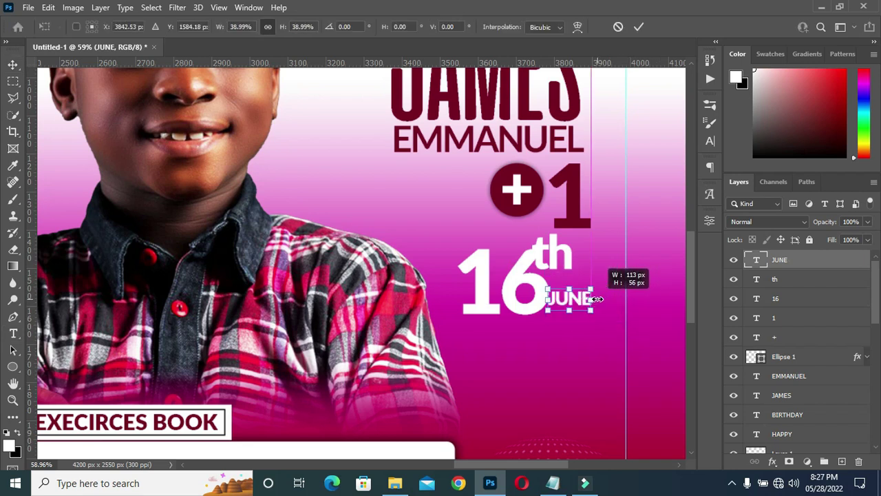
click(639, 27)
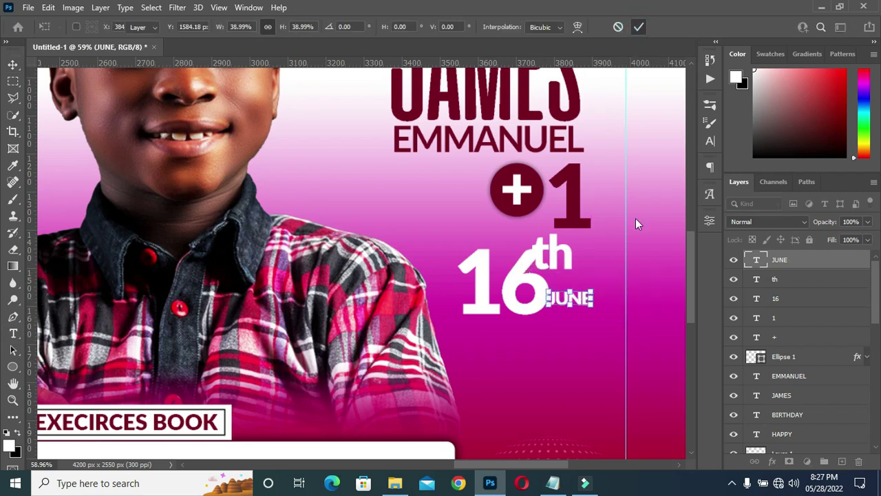
- Nudge the 16 and th slightly left and shrink them to about 91%
click(781, 281)
shift+click(785, 298)
key(Left)
key(Left)
key(Left)
key(Left)
key(Left)
key(Left)
key(Left)
key(Left)
key(Left)
key(Left)
key(Left)
key(Left)
key(Left)
key(Left)
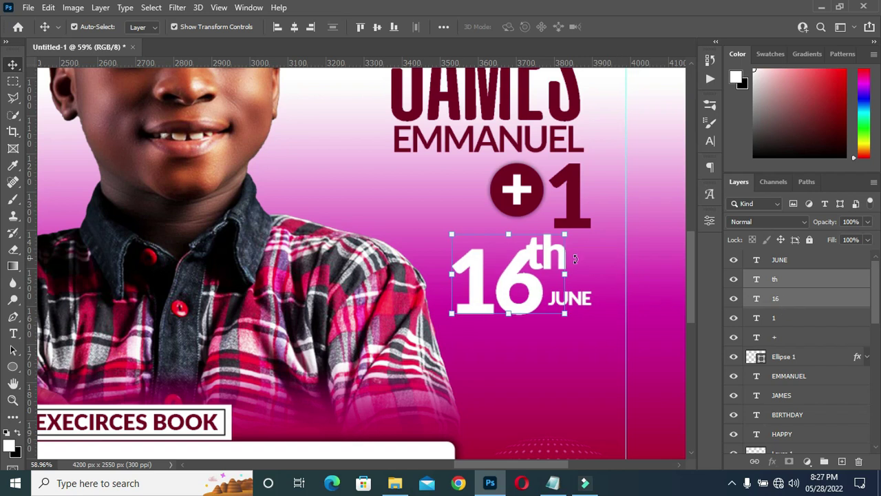
drag(563, 229, 555, 240)
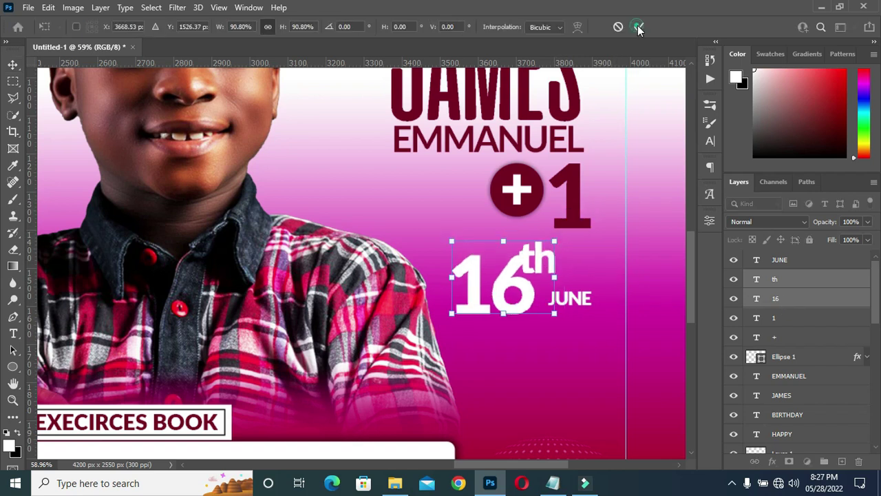
key(Return)
- Enlarge the JUNE text slightly and lower it a little
click(568, 303)
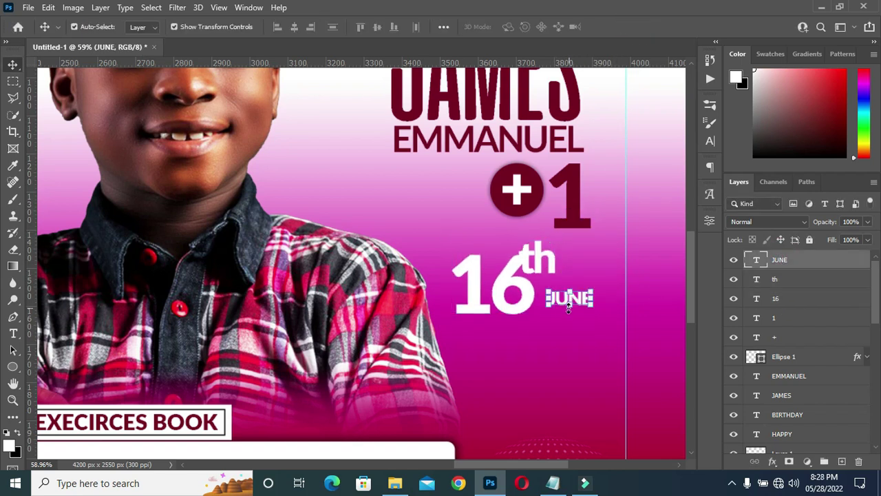
drag(546, 305, 538, 307)
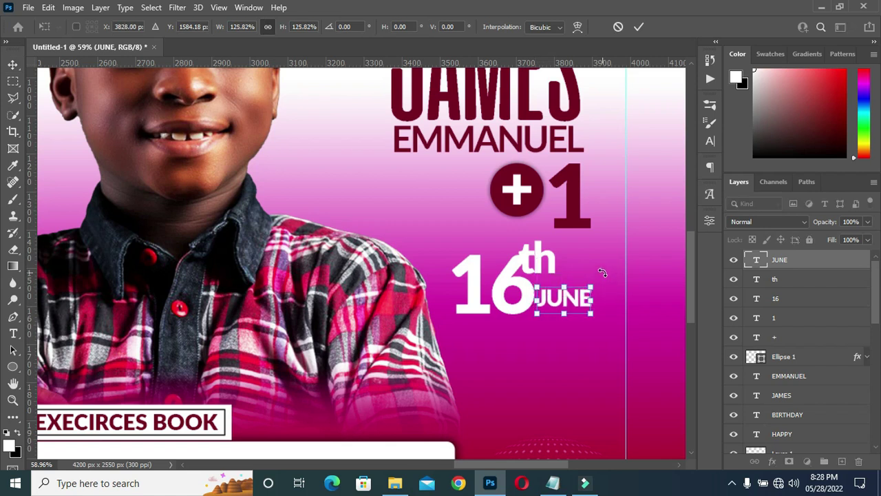
drag(582, 292, 582, 298)
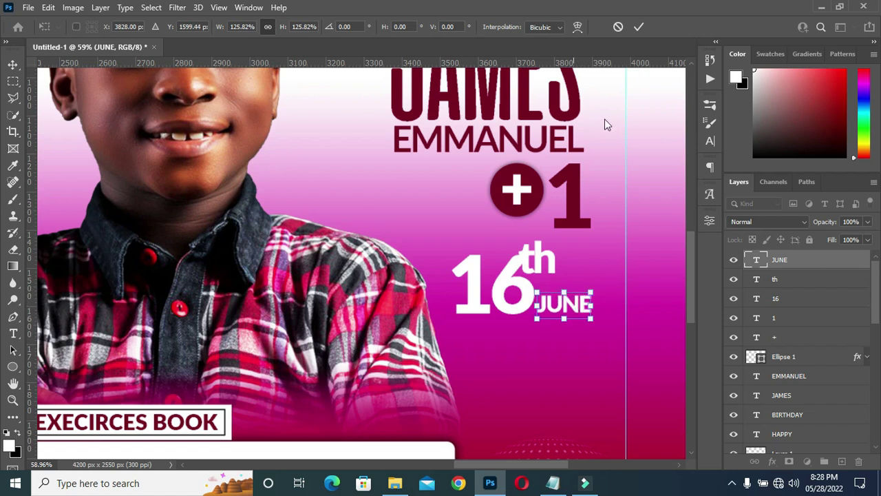
click(639, 26)
- Nudge the whole 16th JUNE date up slightly, then select the 16 layer
shift+click(784, 296)
key(Up)
key(Up)
key(Up)
key(Up)
key(Up)
key(Up)
key(Up)
key(Up)
key(Up)
key(Up)
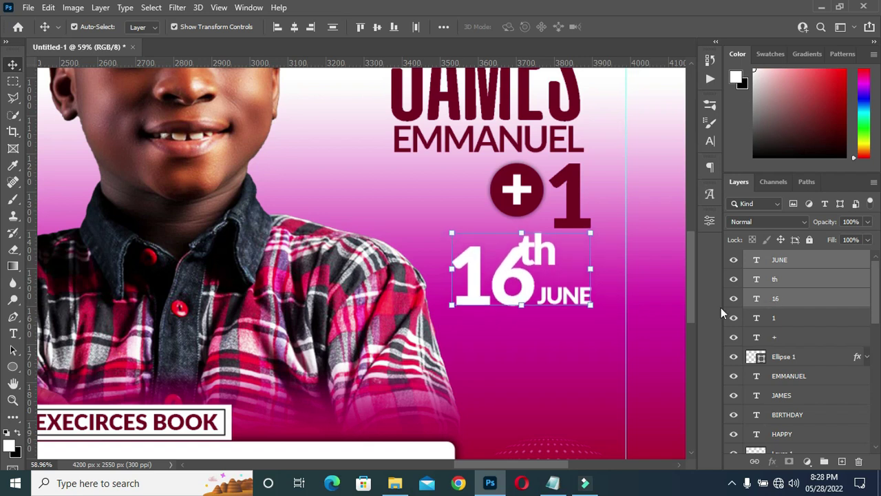
alt+scroll(451, 241, down, 6)
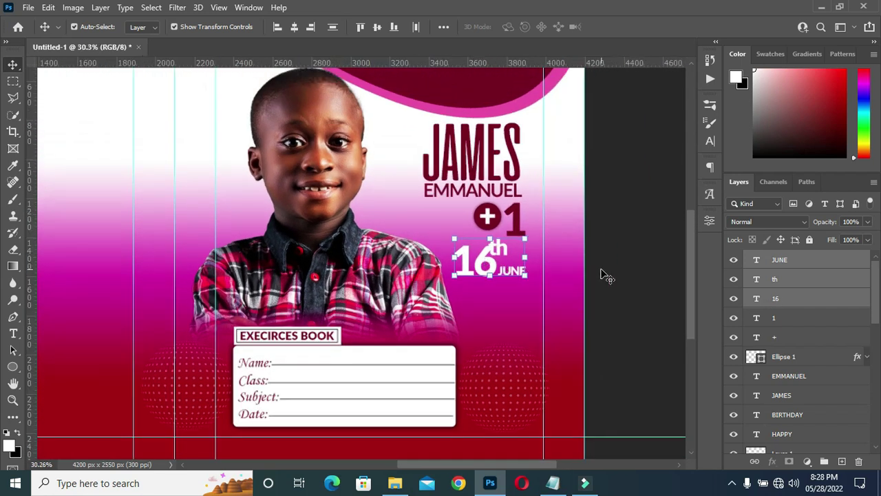
click(608, 274)
alt+scroll(596, 275, up, 3)
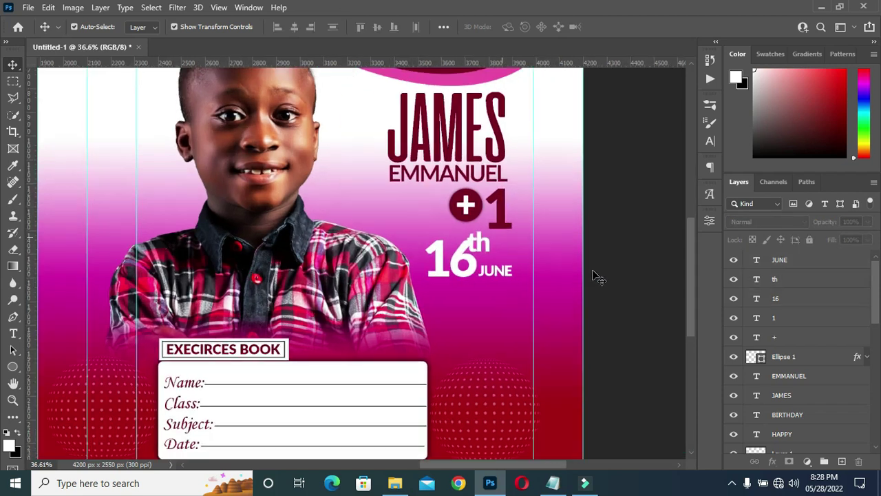
alt+scroll(598, 277, up, 1)
click(779, 262)
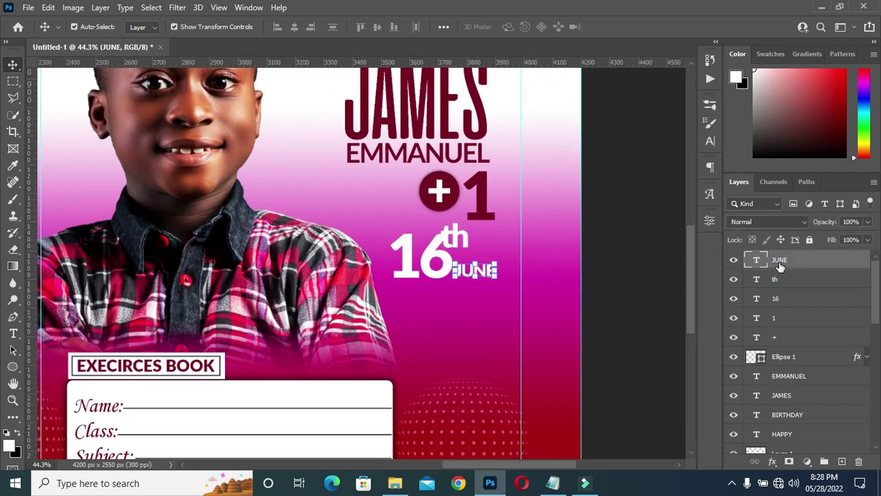
click(780, 297)
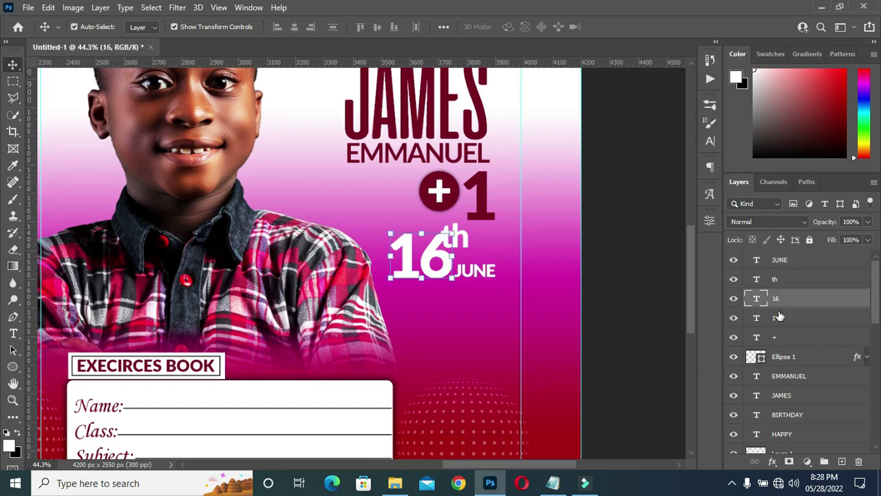
- Add a drop shadow with adjusted spread to the 16 text
click(772, 462)
click(782, 451)
drag(682, 110, 769, 128)
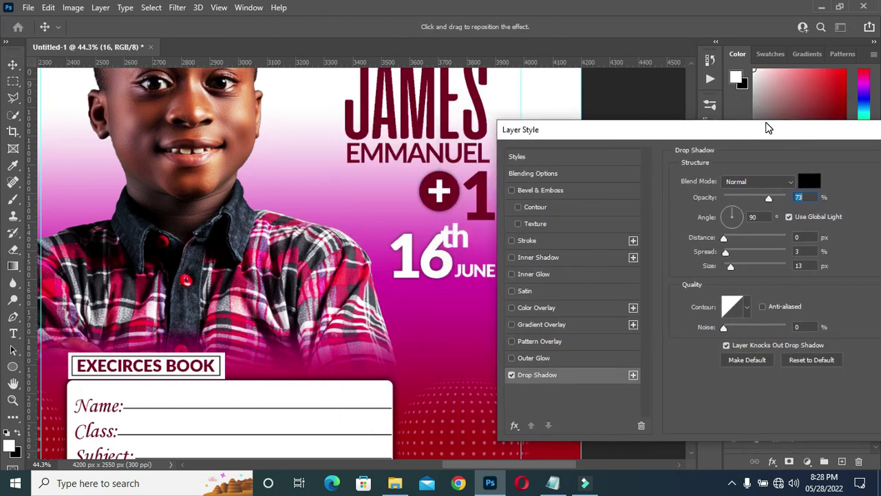
click(727, 255)
click(730, 253)
drag(827, 132, 705, 137)
click(832, 165)
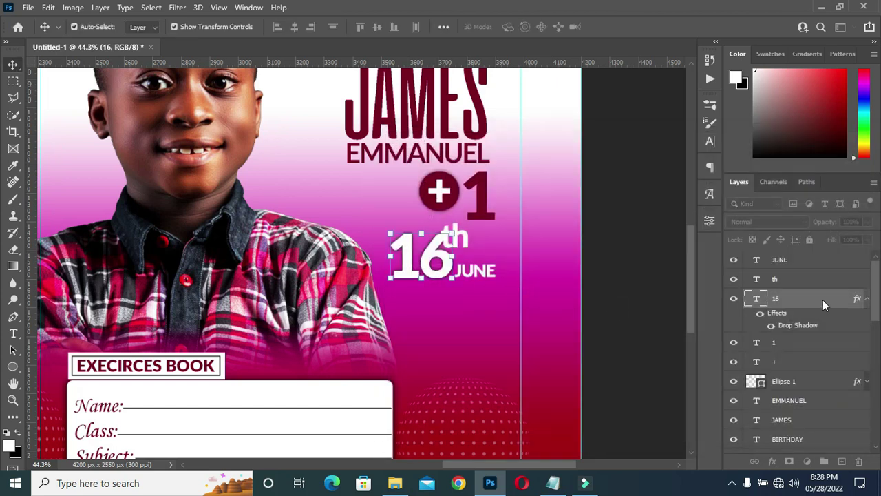
- Copy the 16's drop shadow onto the th and JUNE layers
click(865, 297)
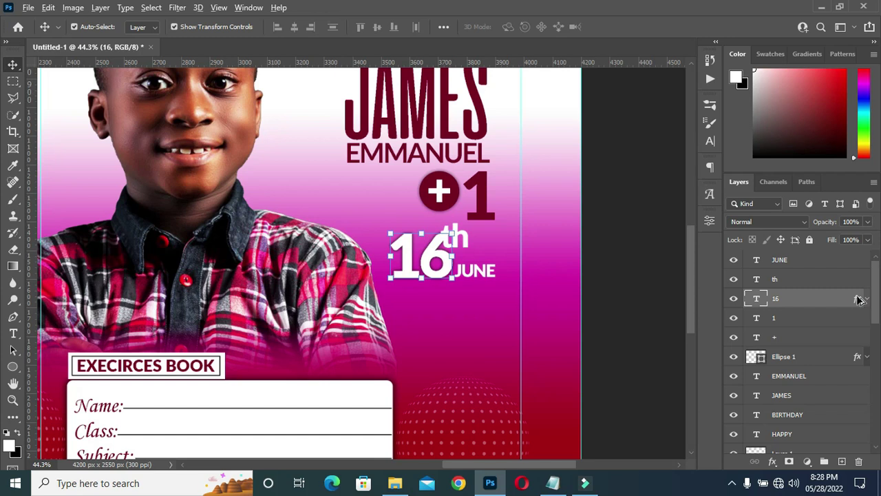
drag(859, 295, 843, 267)
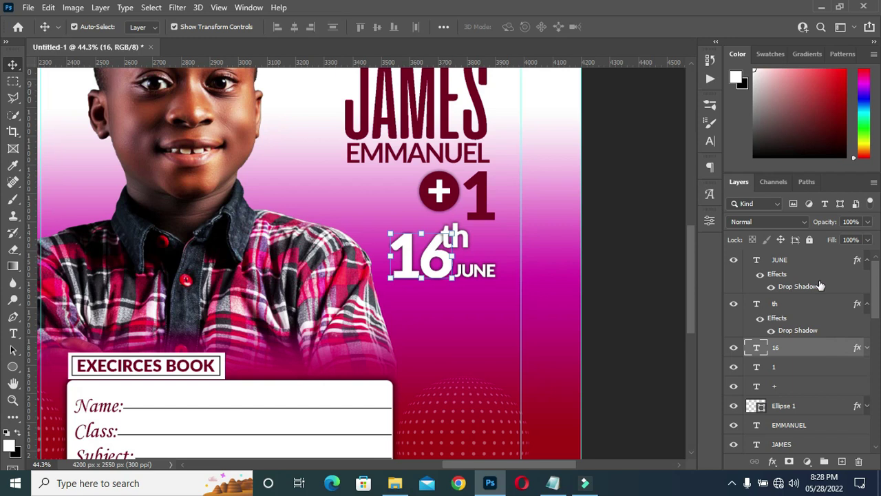
click(867, 260)
click(866, 303)
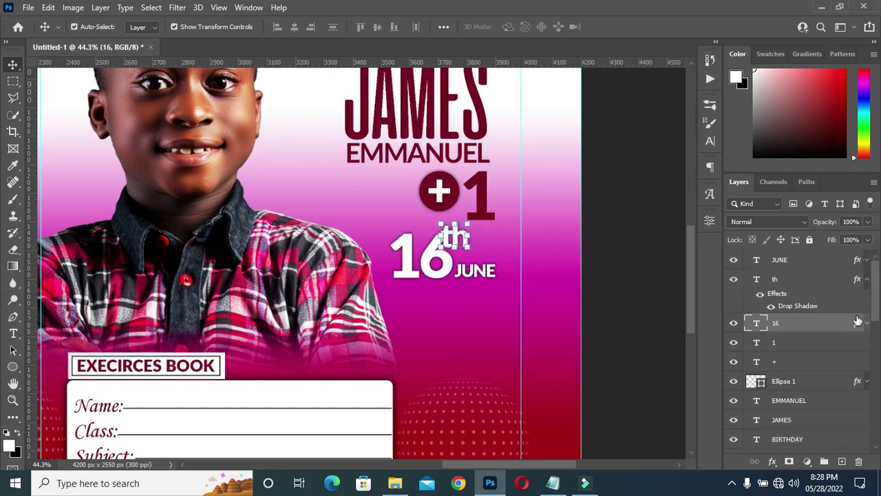
click(624, 278)
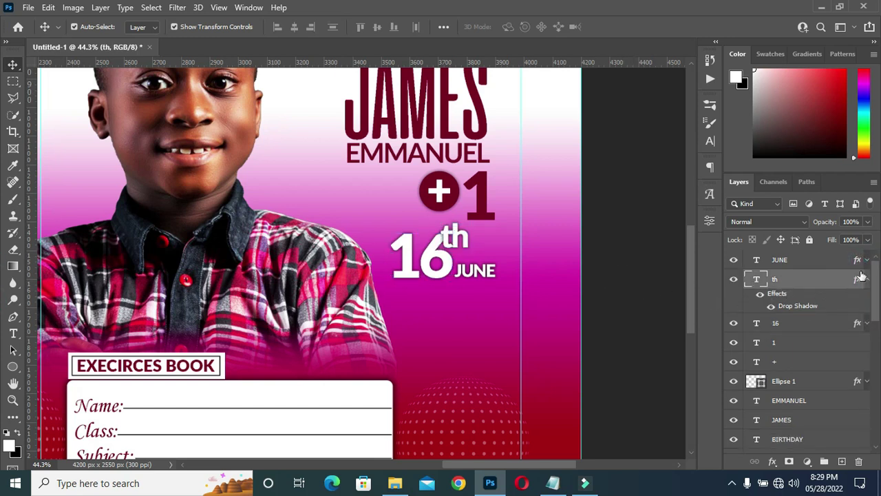
alt+scroll(478, 240, down, 5)
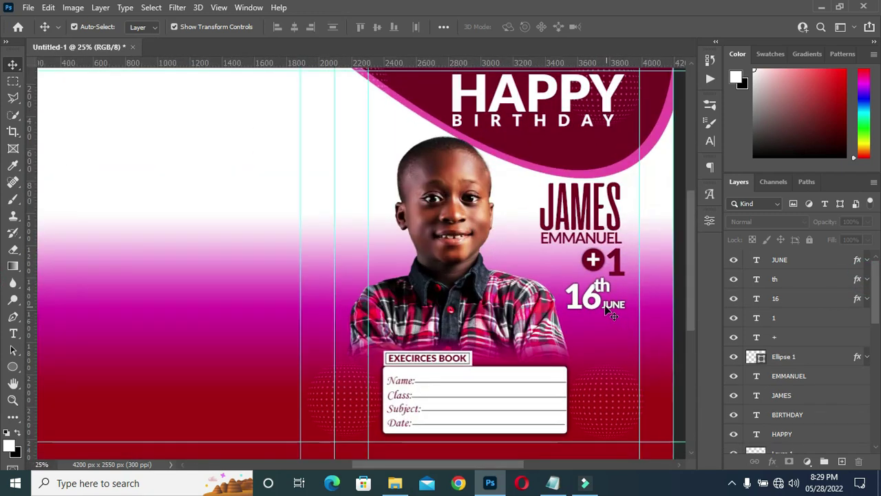
scroll(555, 268, up, 1)
scroll(612, 248, down, 1)
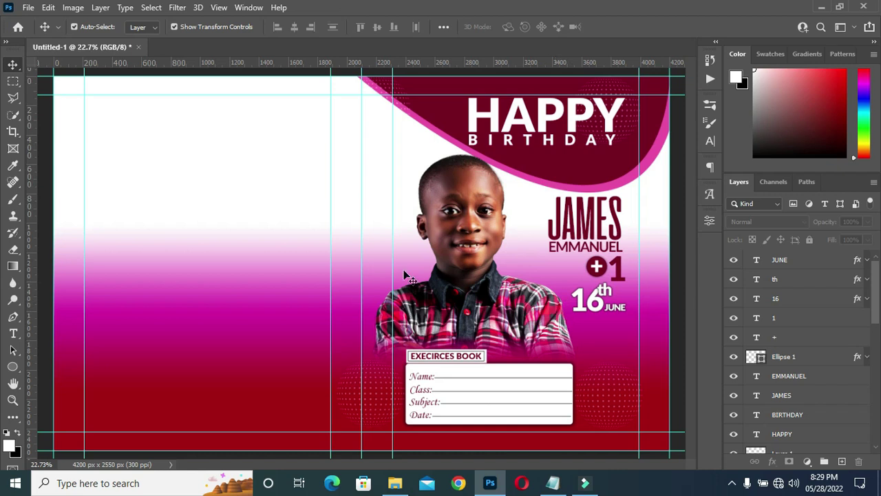
scroll(365, 210, down, 1)
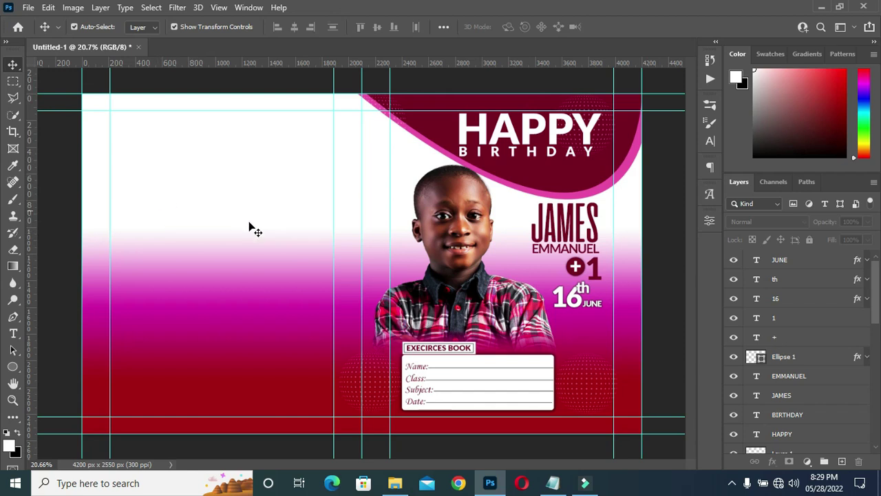
click(793, 260)
scroll(791, 365, down, 6)
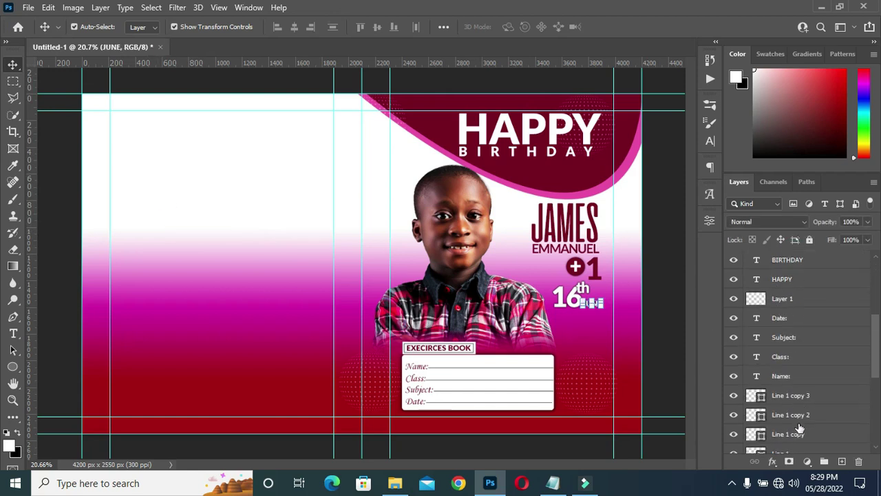
scroll(796, 417, down, 3)
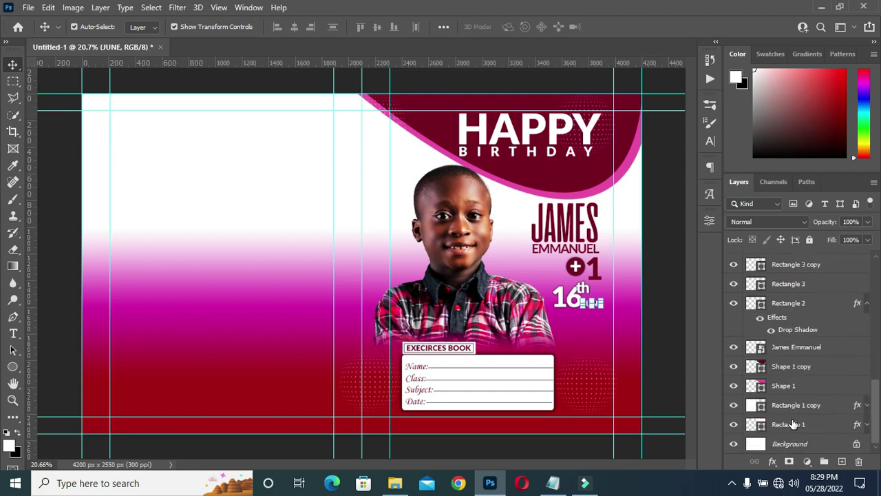
scroll(792, 424, up, 5)
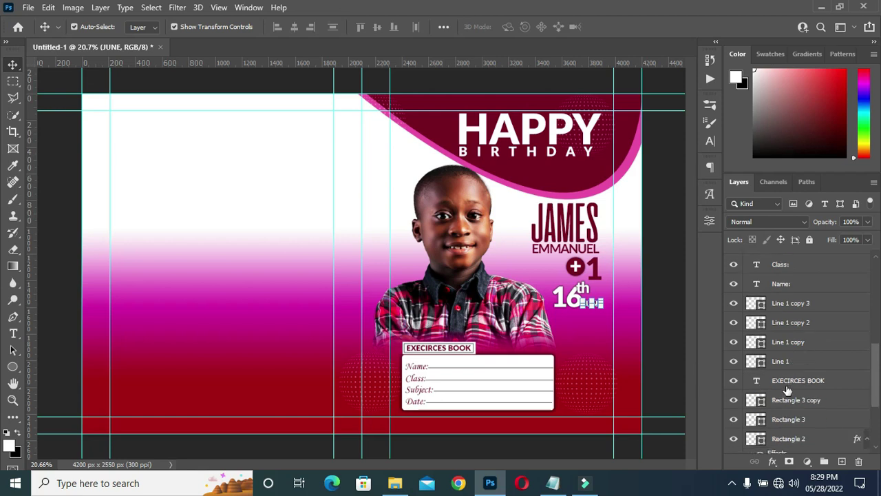
scroll(787, 390, down, 4)
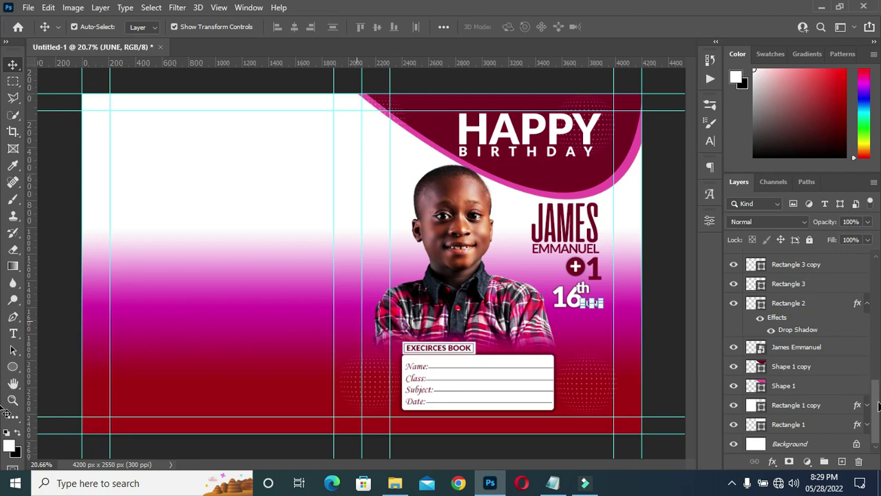
scroll(427, 333, up, 5)
scroll(789, 323, up, 5)
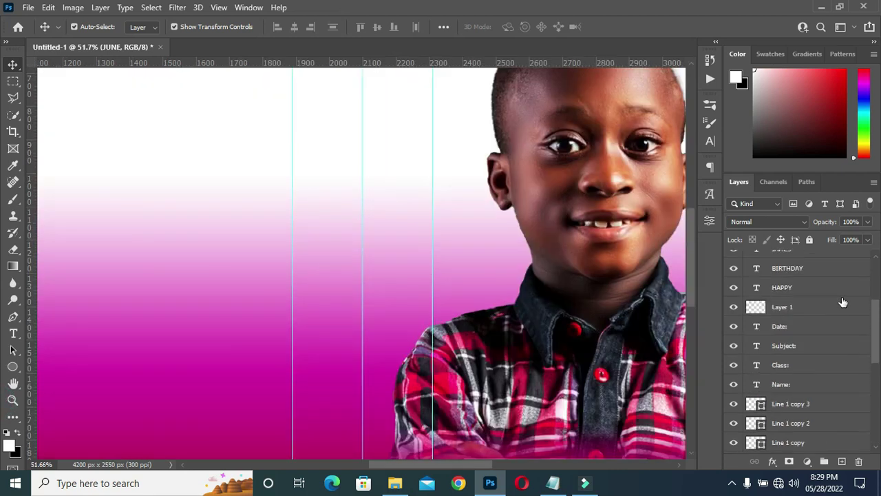
scroll(323, 222, down, 5)
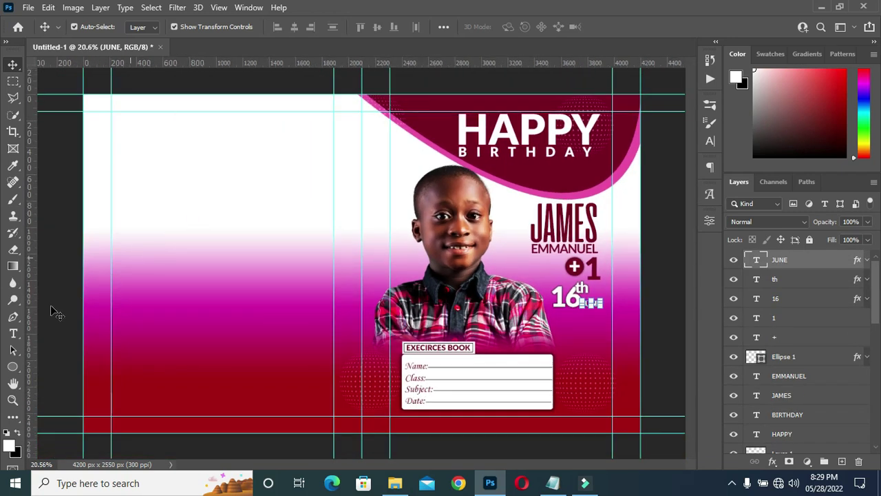
- Draw a rectangle over the lower back panel with the Rectangle Tool
click(13, 366)
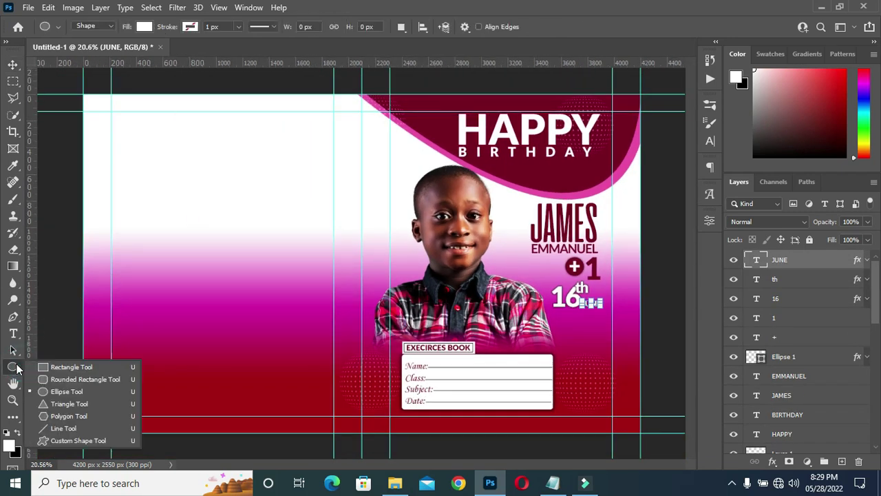
click(72, 369)
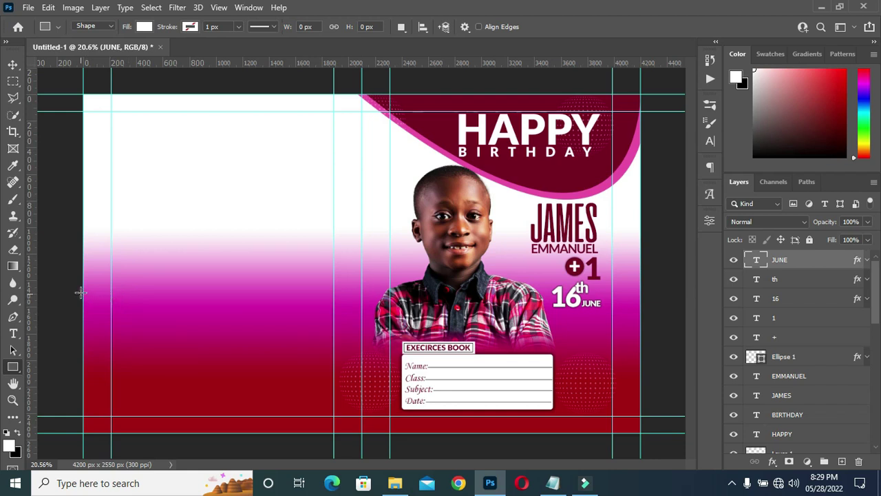
drag(83, 294, 358, 434)
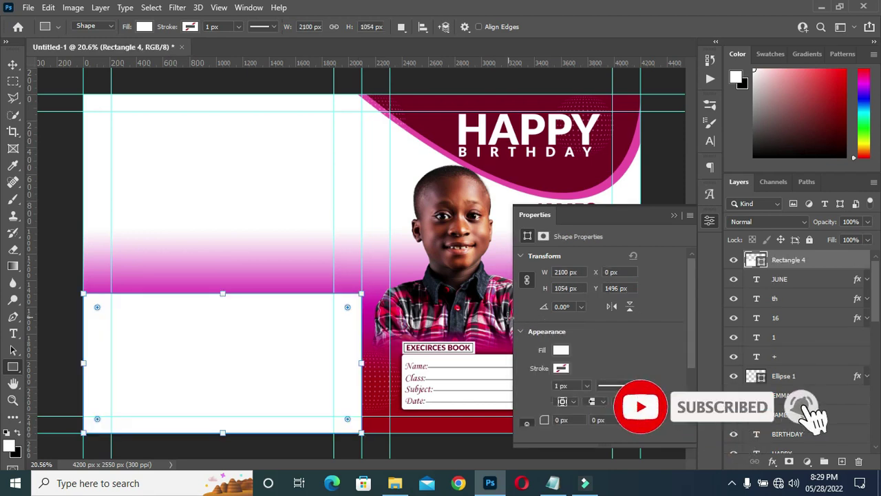
- Fill the rectangle light grey e0dfdf and raise its top edge slightly
click(552, 482)
scroll(413, 324, down, 2)
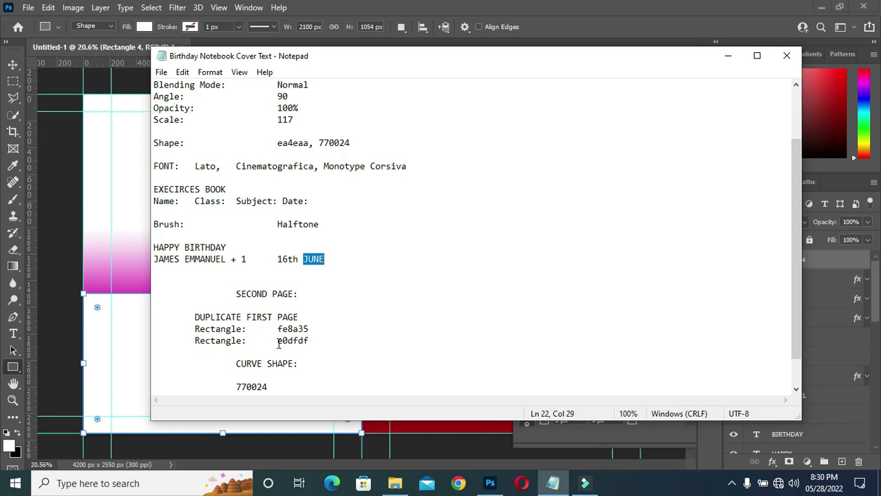
drag(277, 341, 315, 341)
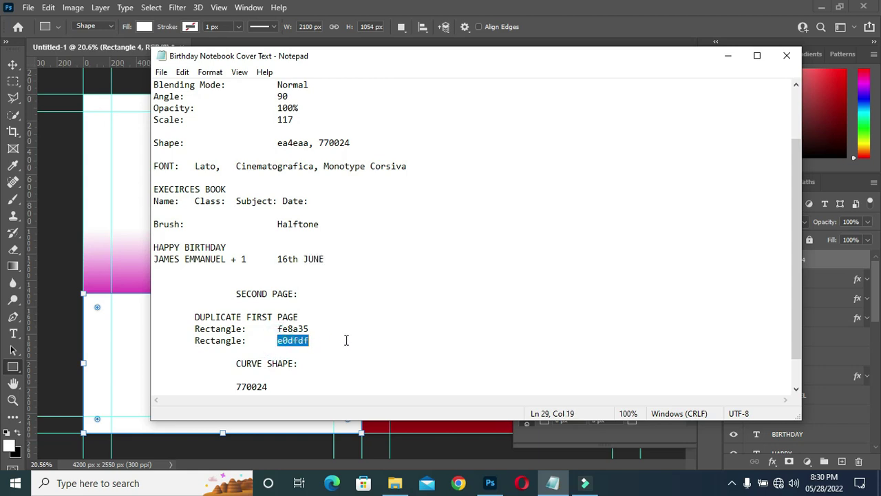
click(727, 56)
click(562, 351)
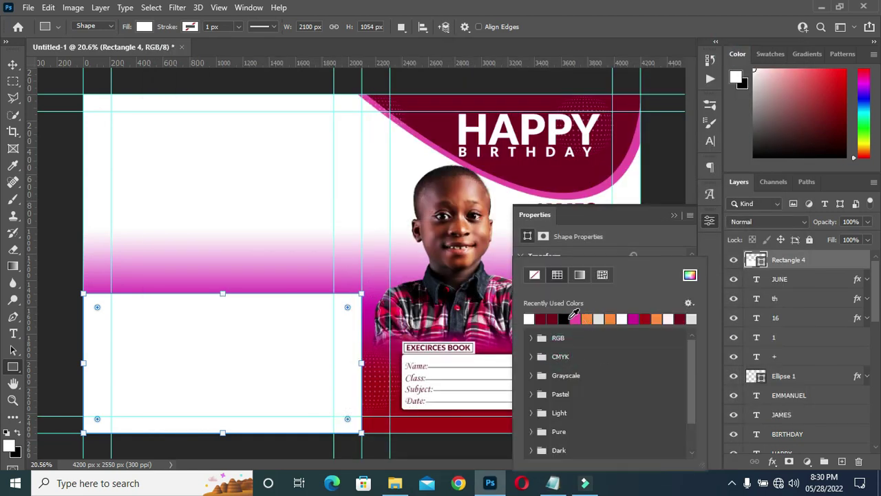
click(689, 275)
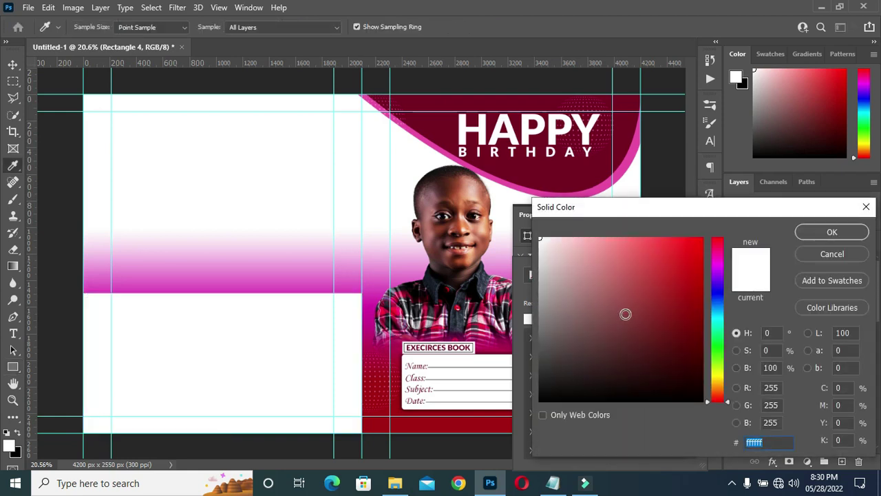
click(540, 257)
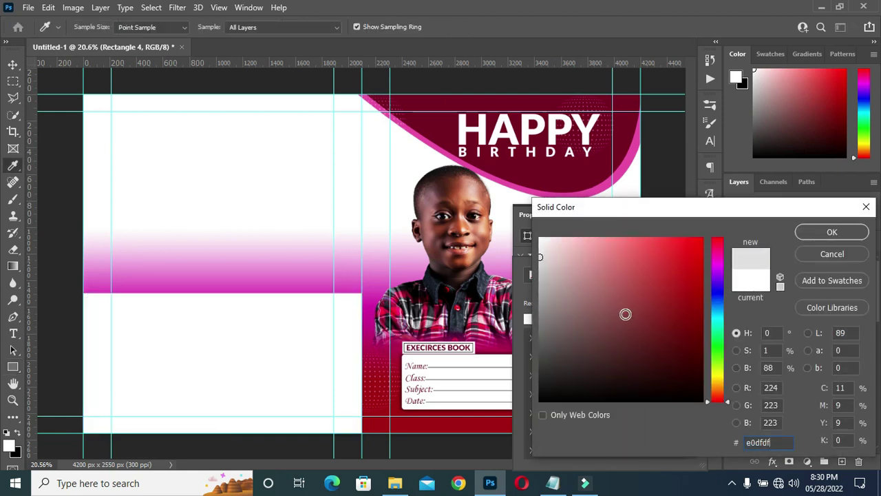
click(829, 232)
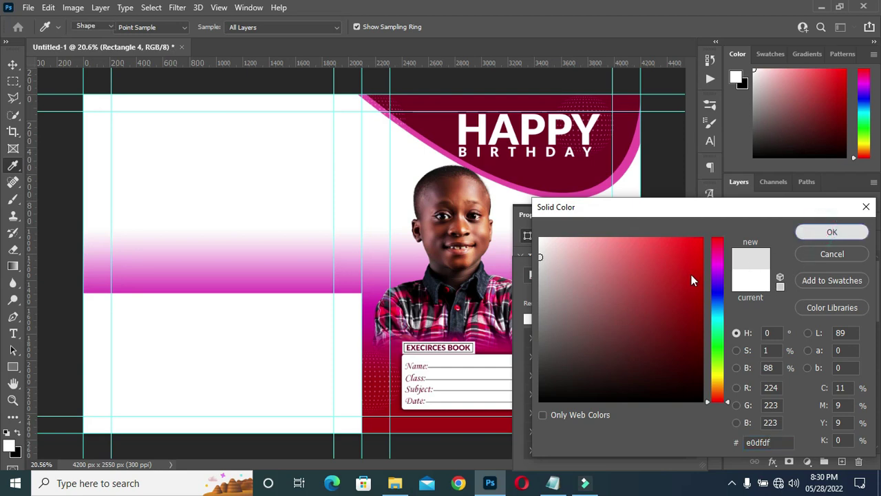
click(668, 216)
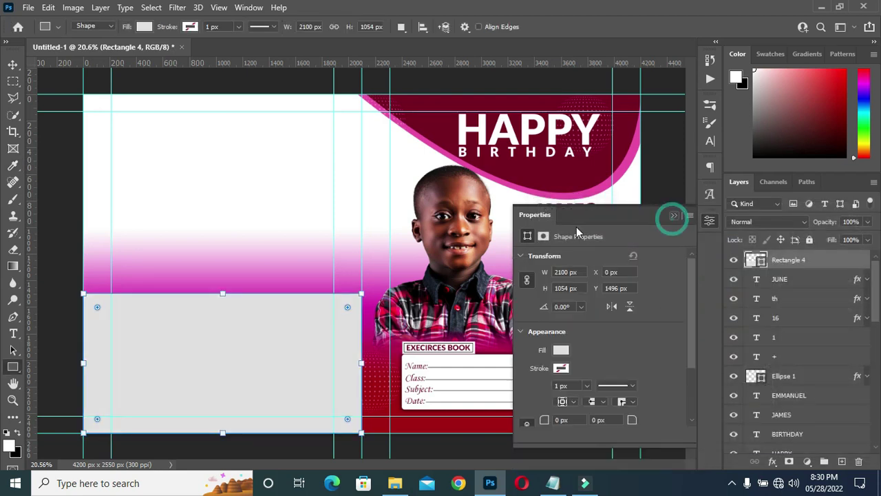
click(674, 215)
key(v)
drag(223, 292, 223, 275)
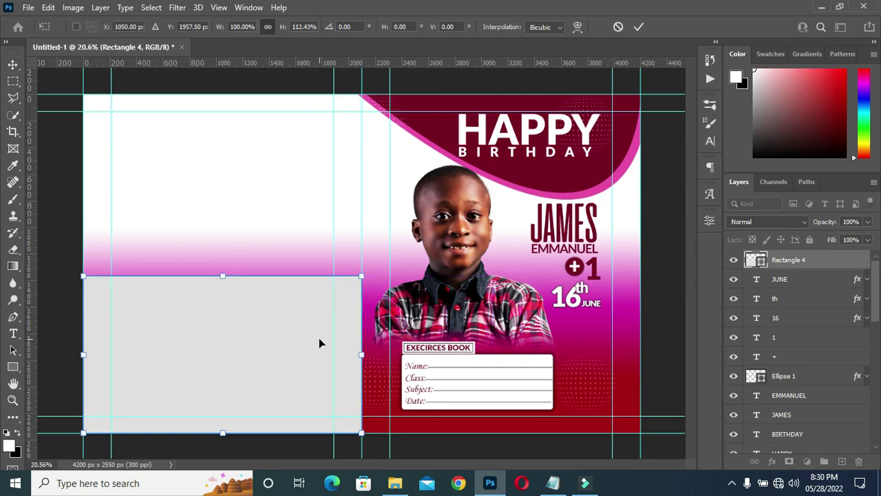
- Duplicate the grey rectangle and move the original up to the top of the back panel
drag(809, 266, 847, 461)
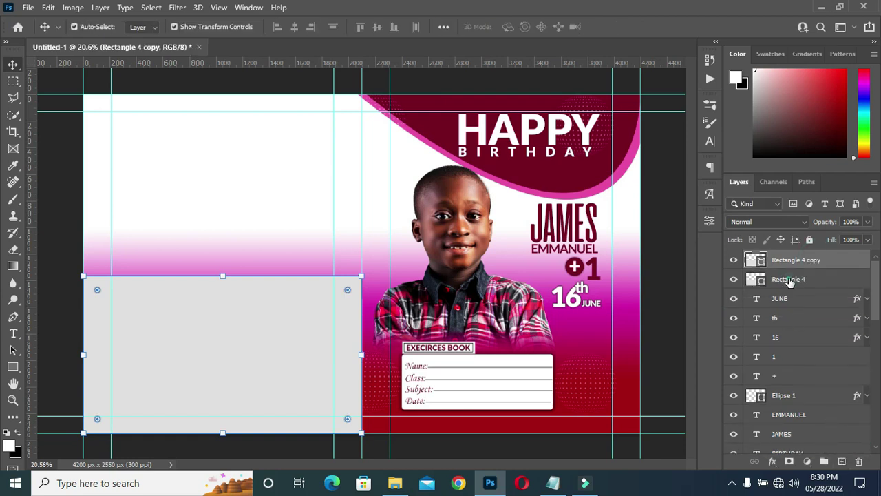
click(787, 281)
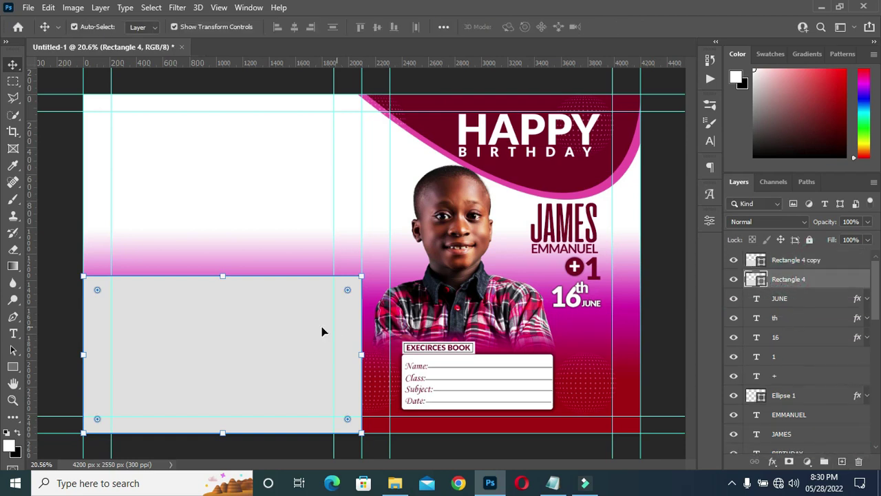
click(221, 277)
drag(224, 324, 242, 147)
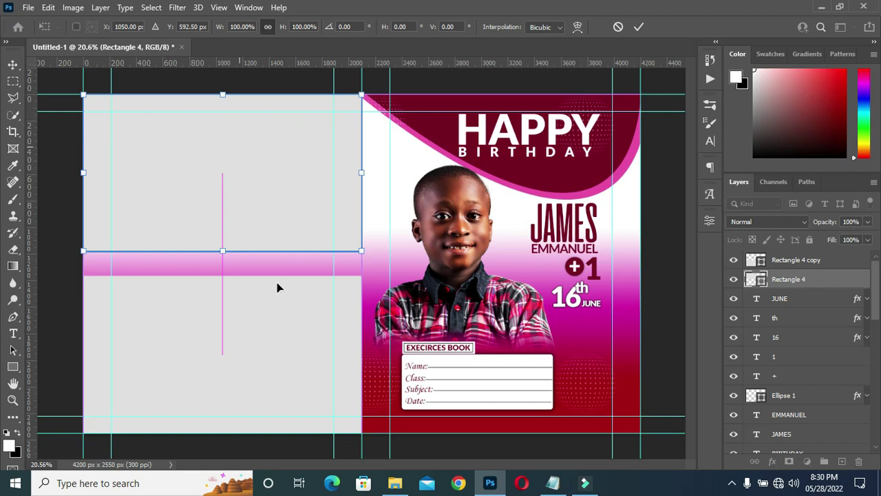
- Set Rectangle 4's fill to orange fe8a35 copied from the notes
click(553, 482)
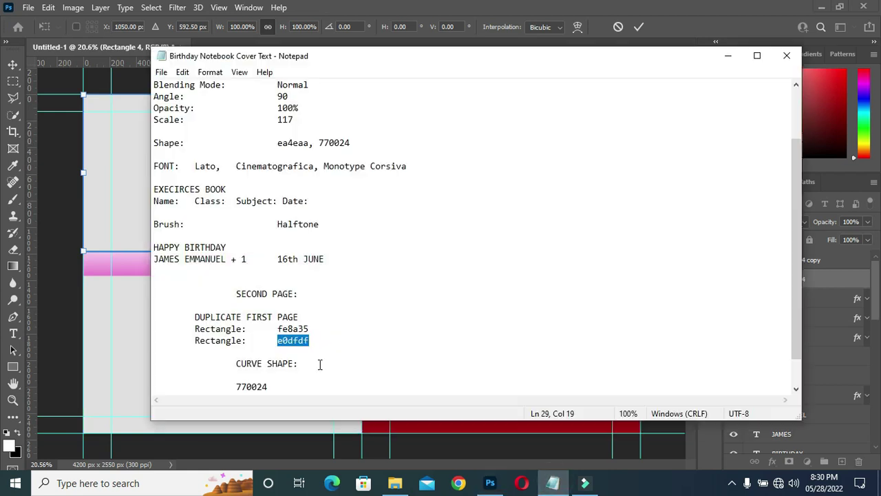
drag(278, 329, 306, 329)
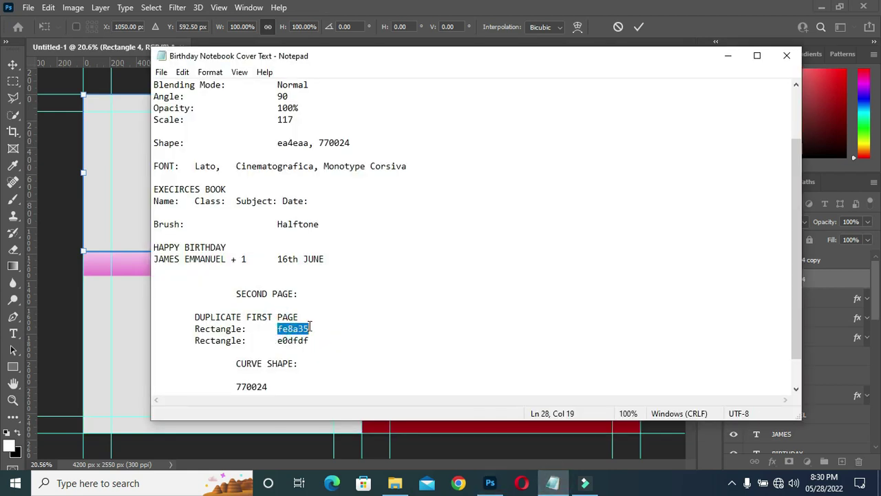
click(728, 55)
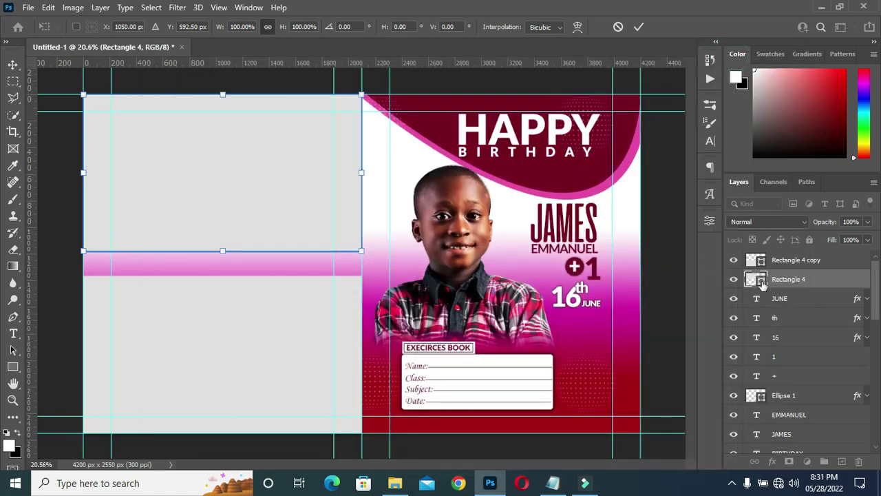
click(762, 283)
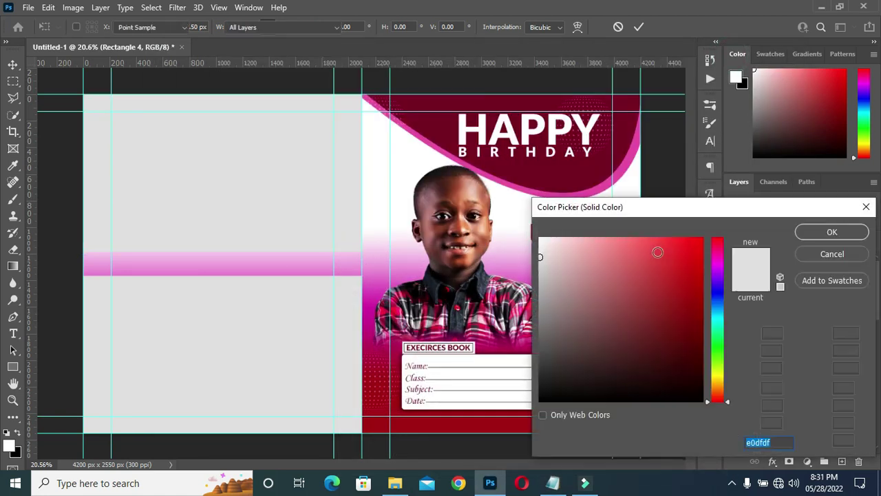
text(fe8a35)
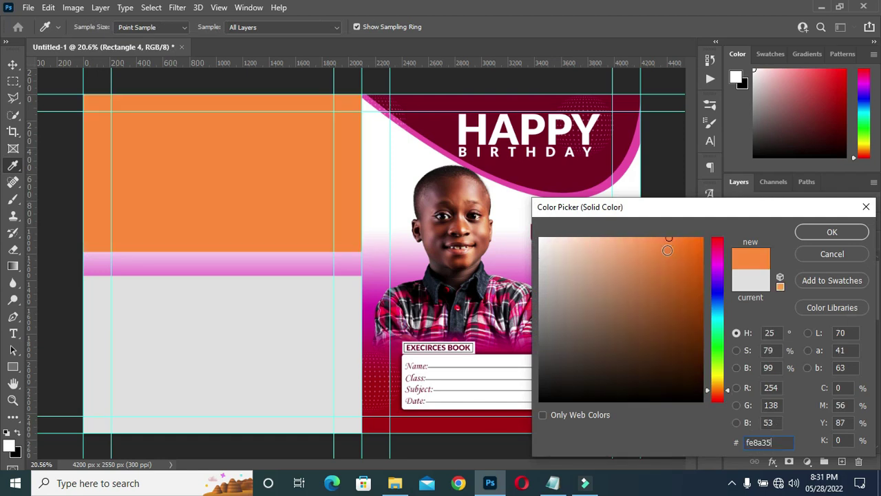
click(847, 232)
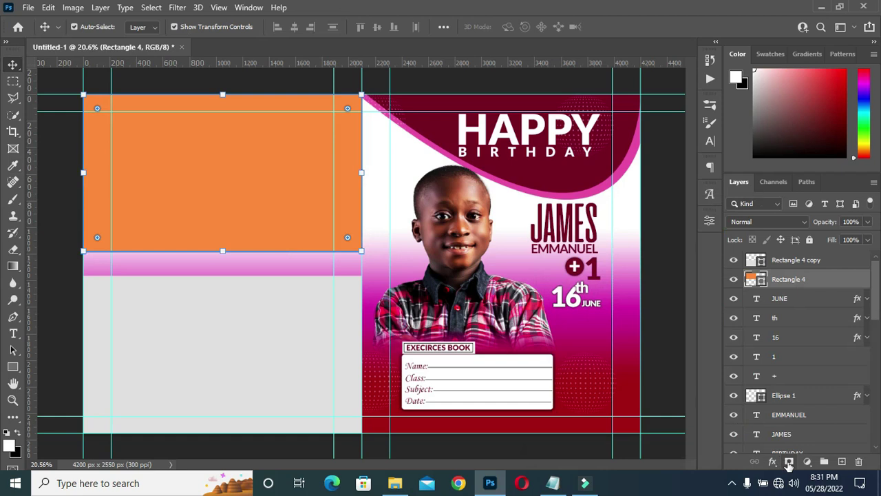
- Mask Rectangle 4 with a gradient so the orange fades out just above the pink strip
click(789, 461)
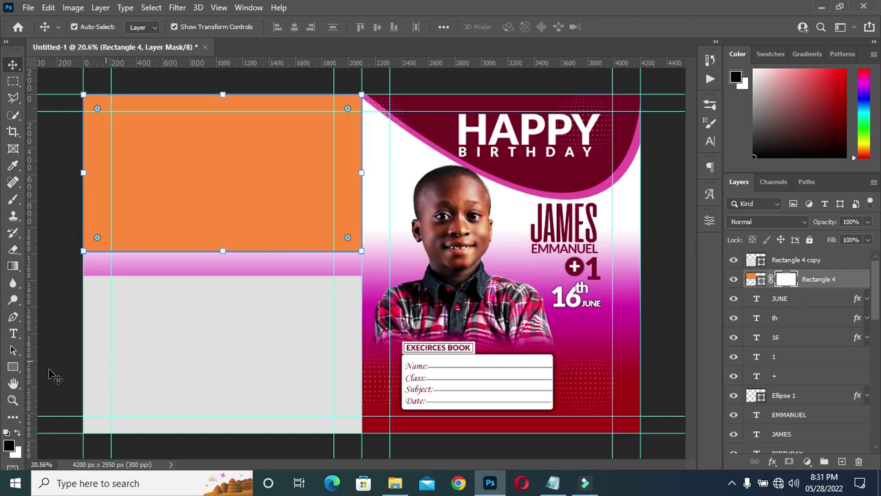
click(13, 266)
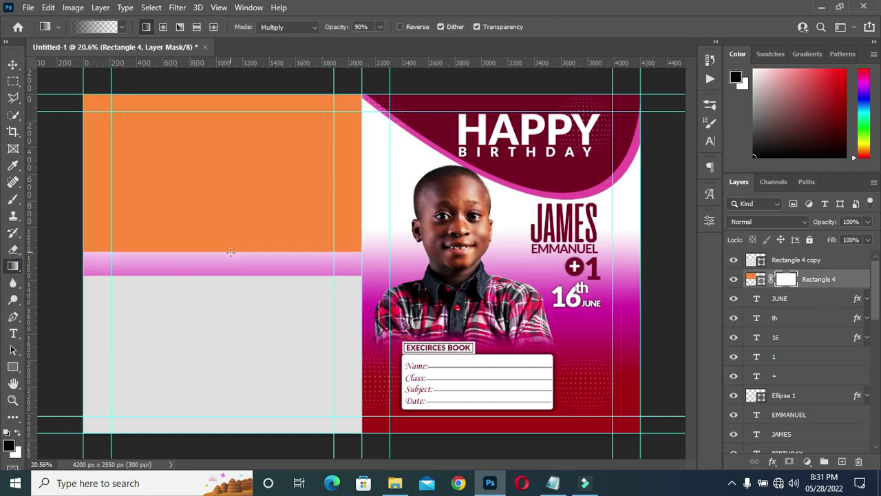
drag(223, 200, 222, 257)
drag(223, 215, 228, 183)
drag(228, 264, 229, 173)
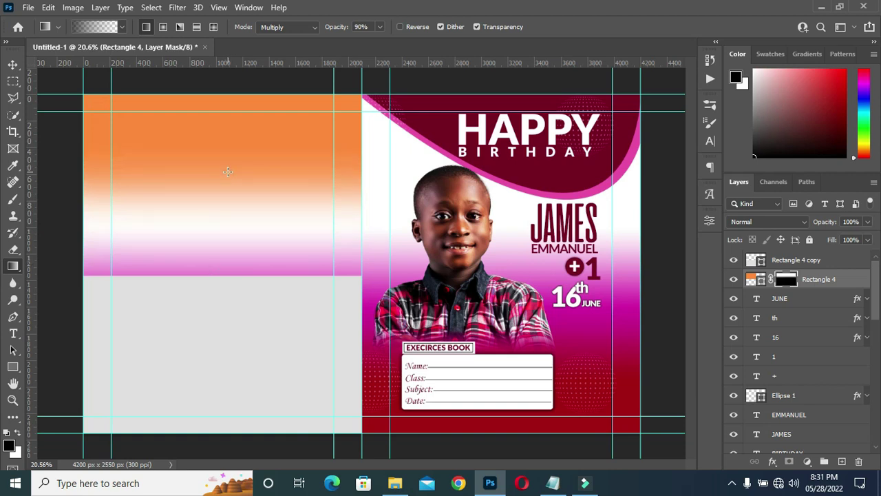
- Select the lower grey rectangle and begin narrowing it from its right side
click(13, 64)
click(58, 185)
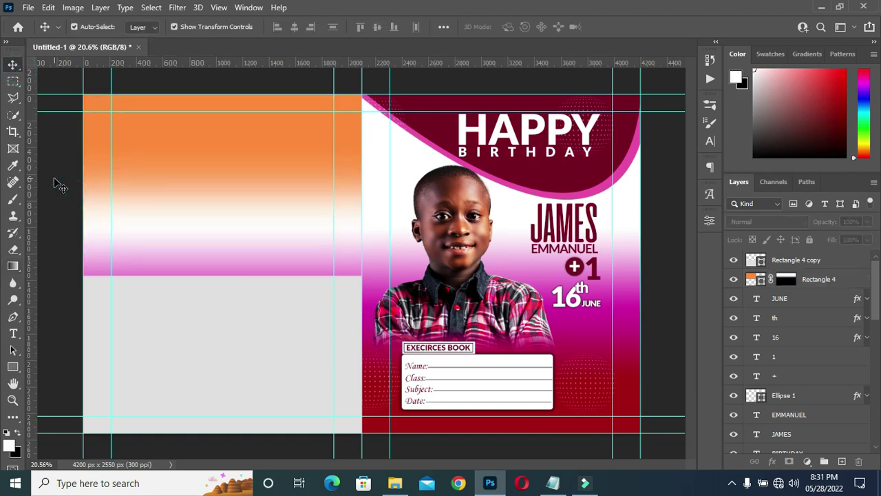
click(212, 321)
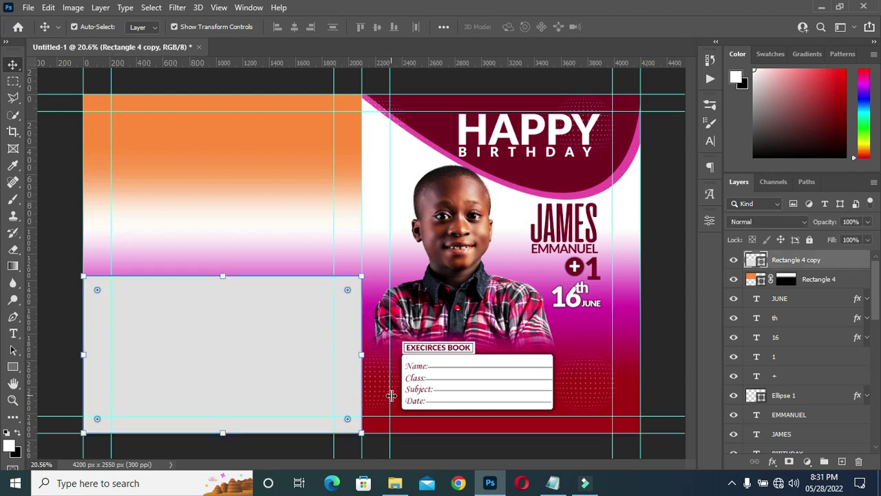
drag(362, 354, 336, 351)
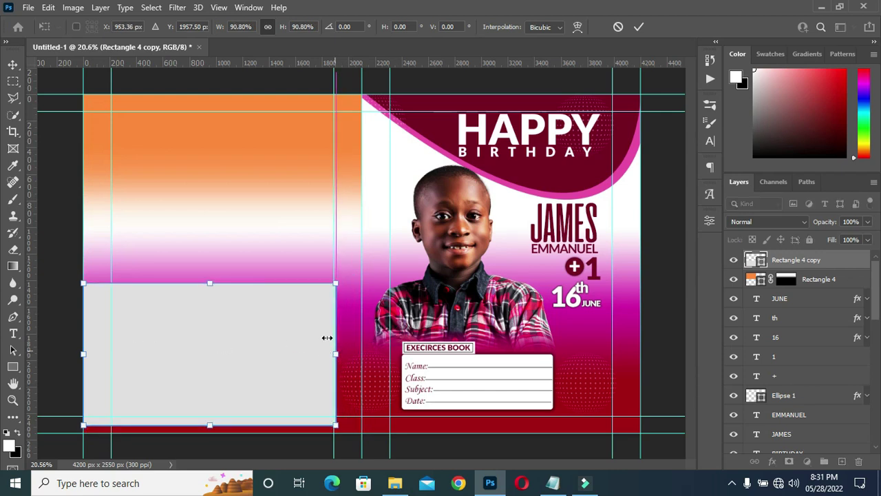
- Resize the grey Rectangle 4 copy to about 80% width and 92% height, inset from the left
scroll(323, 344, up, 1)
drag(336, 356, 344, 341)
scroll(356, 313, down, 2)
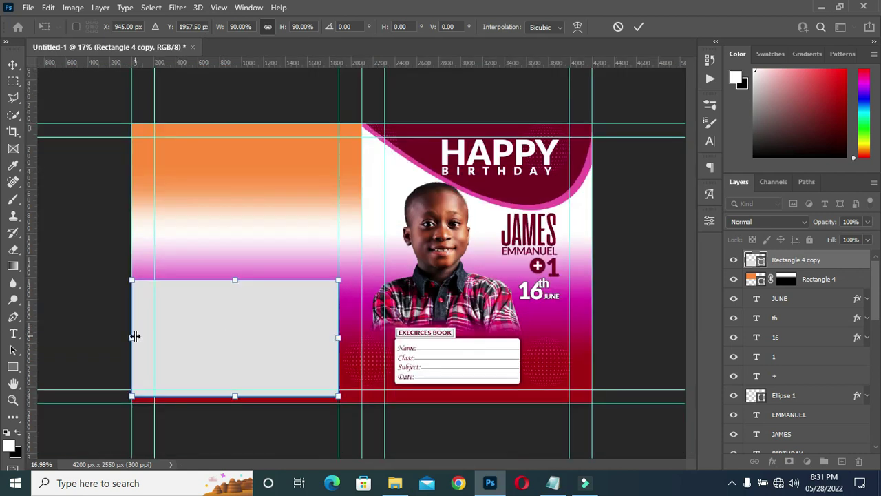
scroll(135, 336, up, 1)
drag(82, 354, 111, 354)
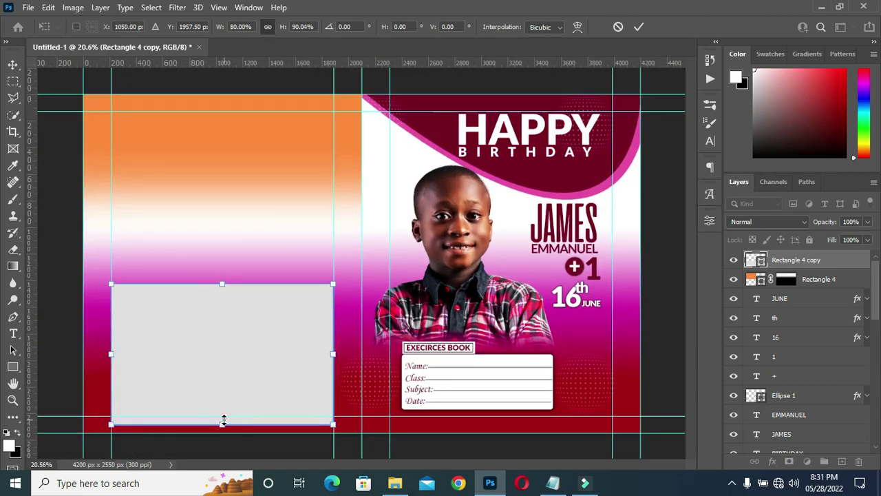
drag(222, 420, 222, 415)
drag(222, 283, 223, 270)
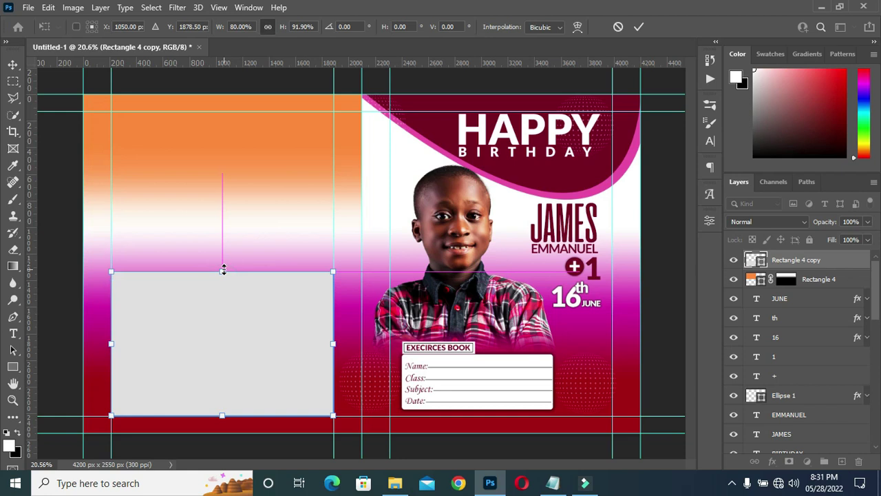
click(639, 27)
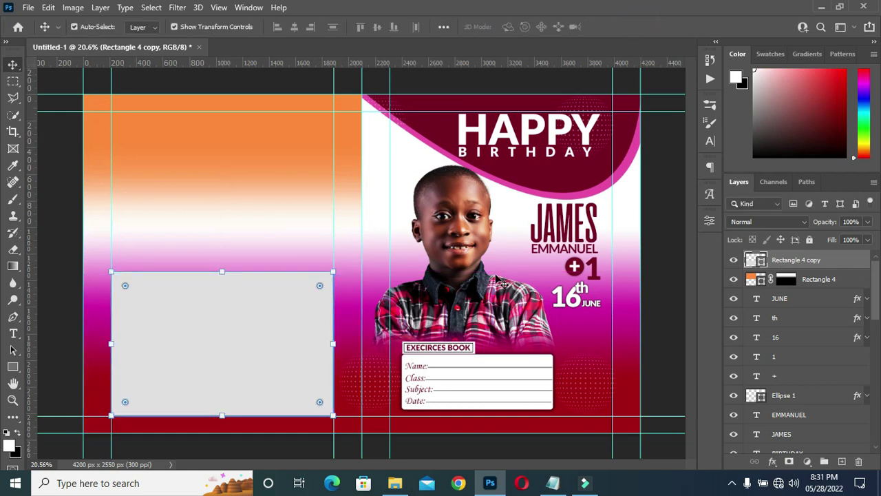
scroll(295, 281, down, 1)
scroll(234, 265, up, 1)
click(632, 303)
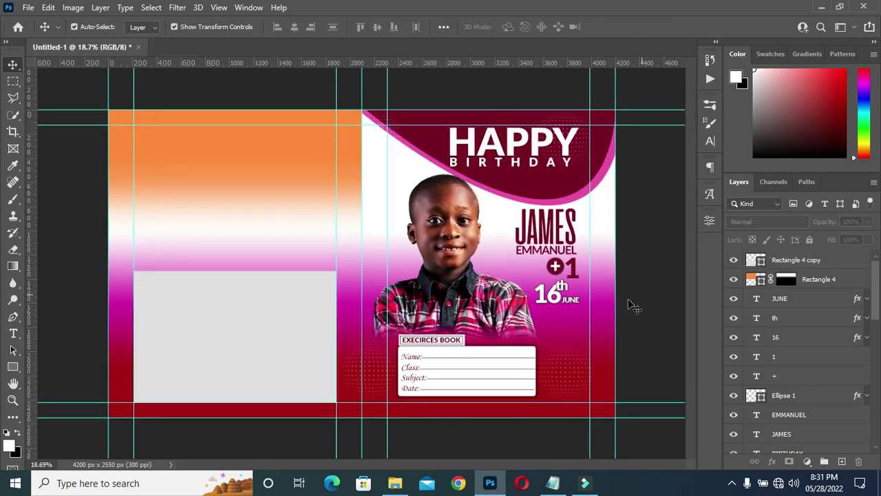
- Draw a closed curved Pen shape from the grey rectangle arcing up toward the HAPPY heading
click(301, 262)
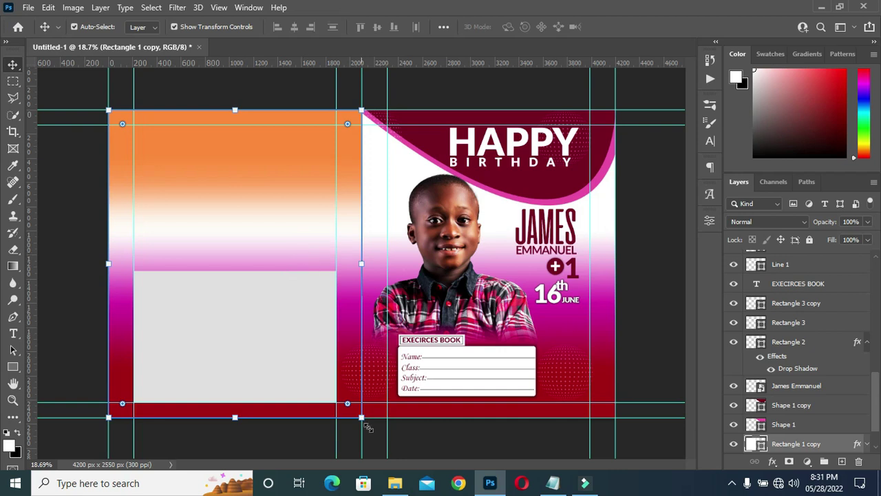
right_click(13, 319)
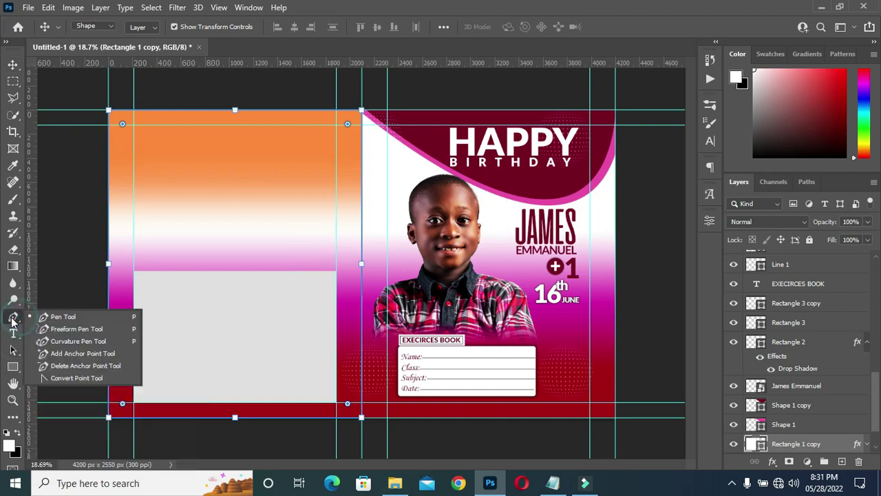
click(55, 316)
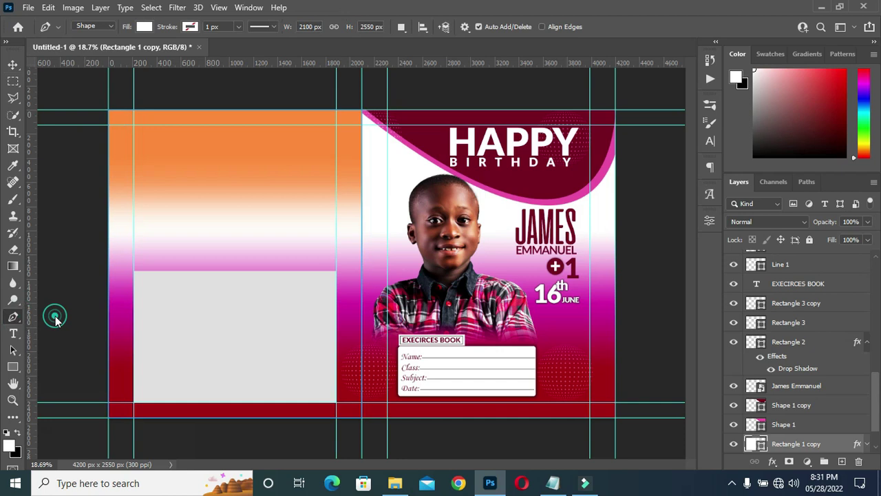
click(291, 331)
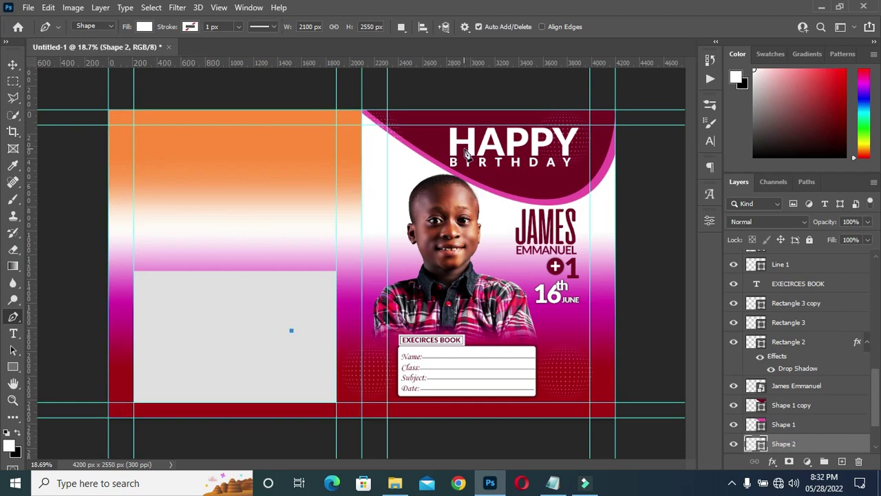
drag(467, 153, 537, 4)
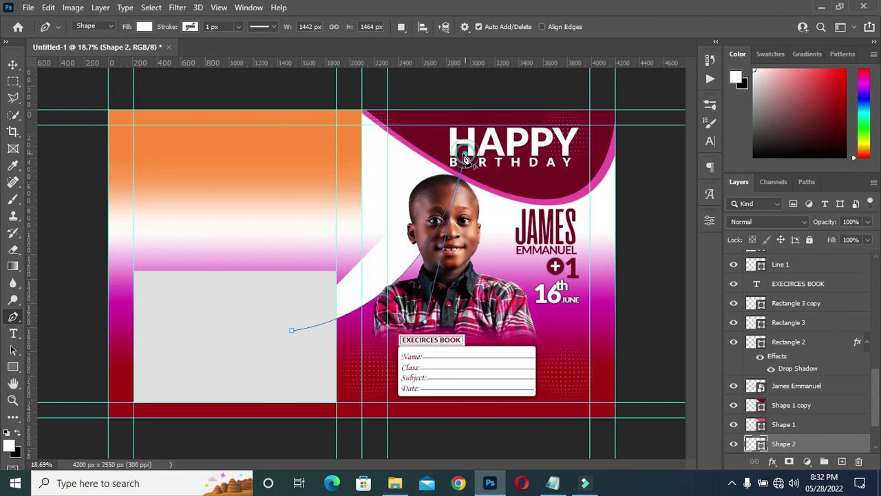
drag(425, 142, 423, 135)
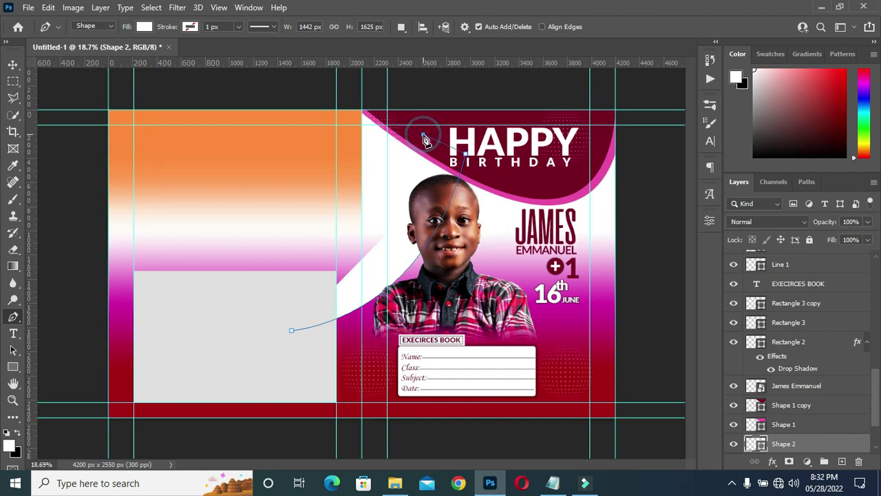
drag(292, 331, 168, 388)
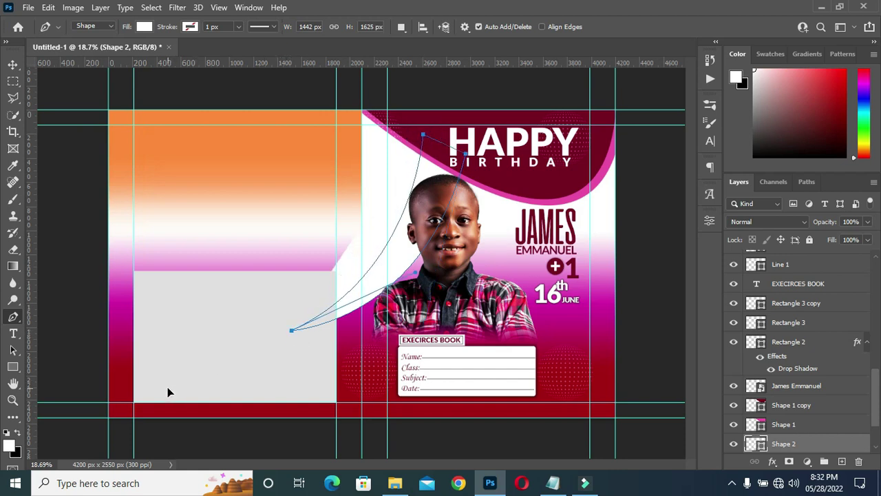
drag(168, 387, 171, 393)
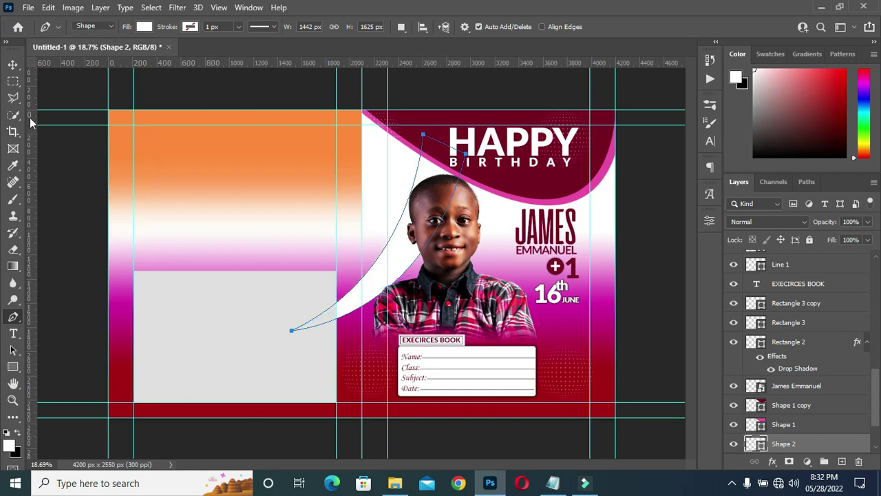
click(12, 64)
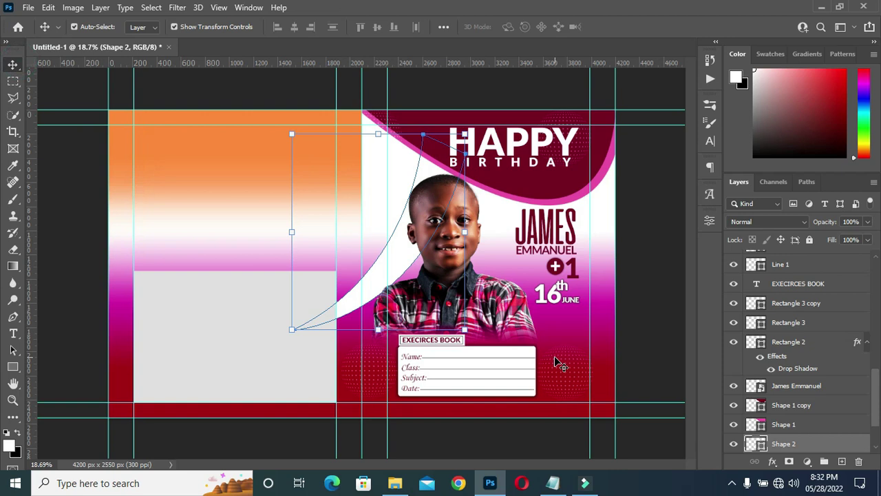
- Copy the maroon curve colour 770024 from the cover notes
click(558, 485)
scroll(423, 321, down, 1)
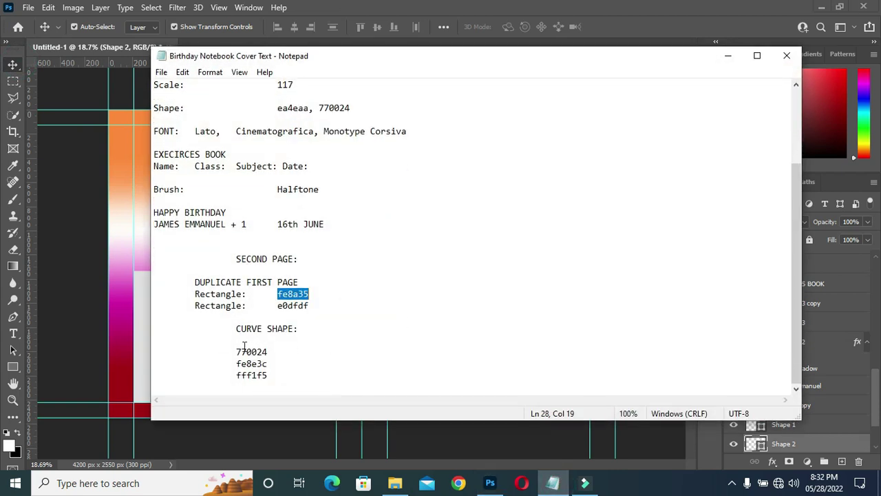
drag(237, 353, 290, 353)
key(ctrl+c)
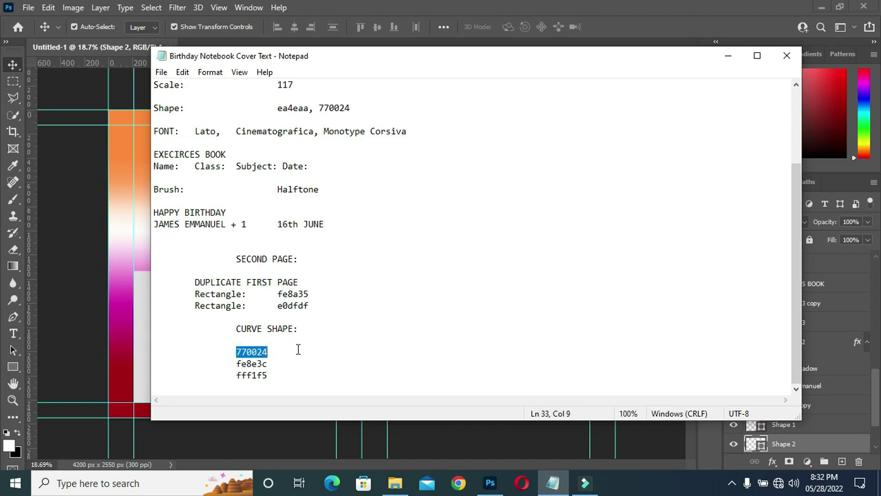
click(728, 56)
- Fill Shape 2 with maroon 770024 and duplicate it as Shape 2 copy
double_click(762, 448)
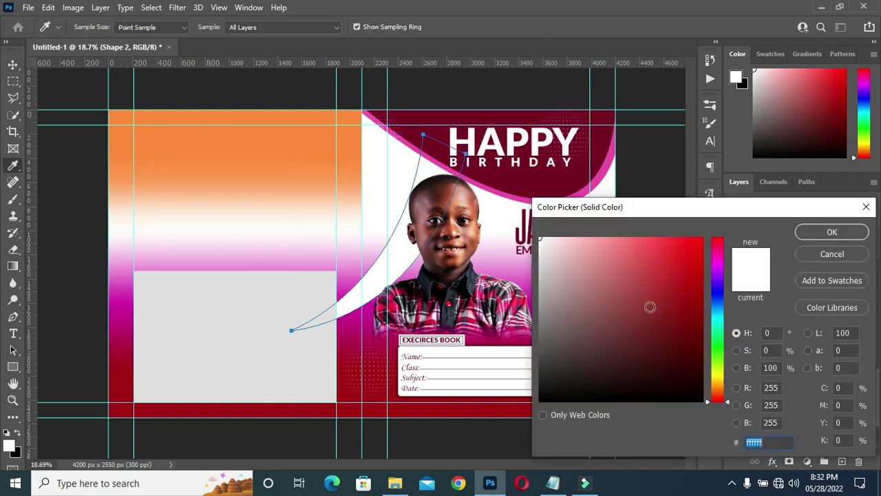
key(ctrl+v)
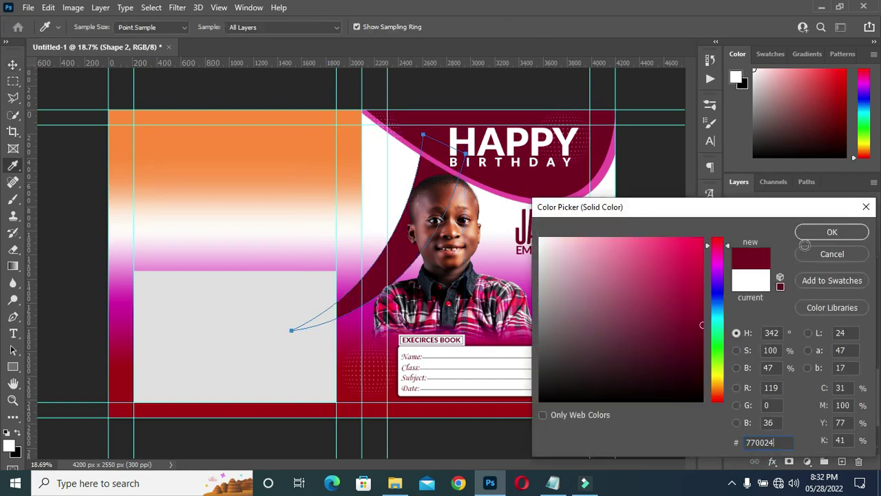
click(833, 233)
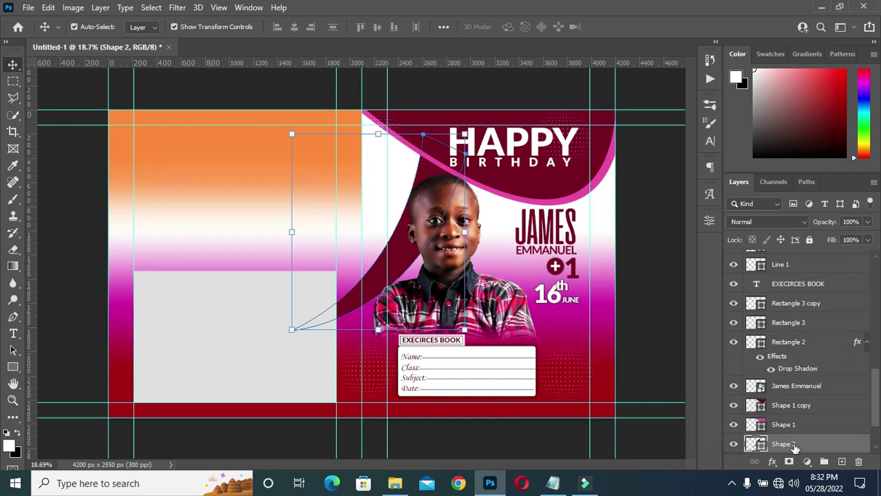
key(ctrl+j)
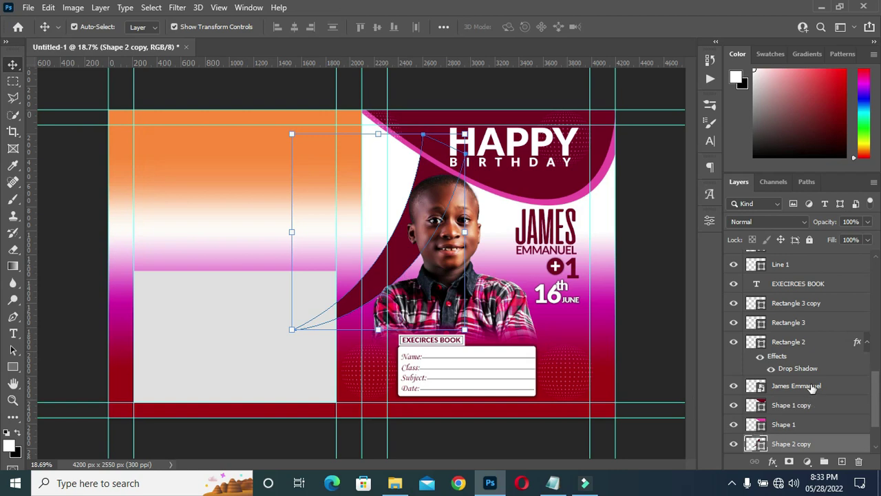
- Select the original Shape 2 layer and copy orange fe8e3c from the notes
scroll(810, 390, down, 2)
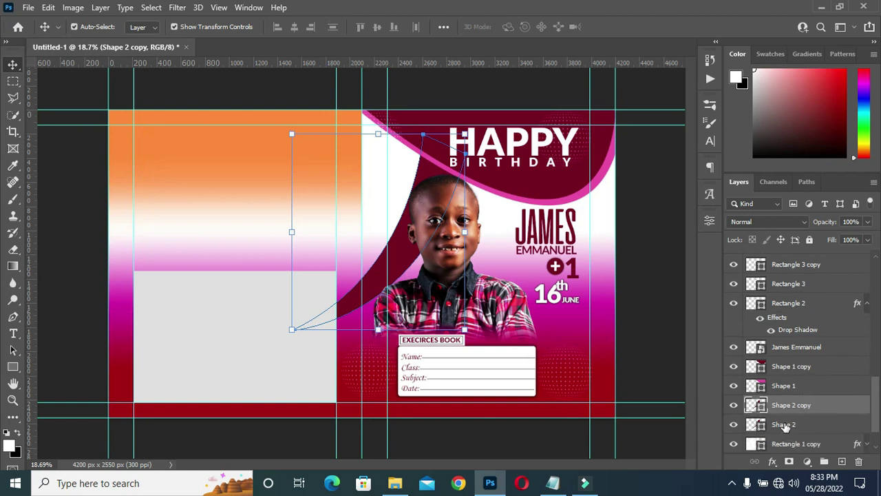
click(784, 424)
click(780, 406)
click(774, 425)
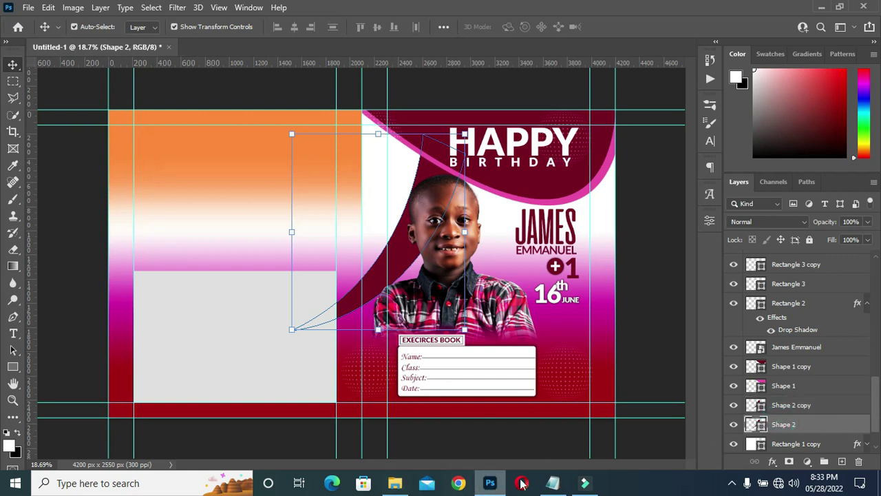
click(556, 488)
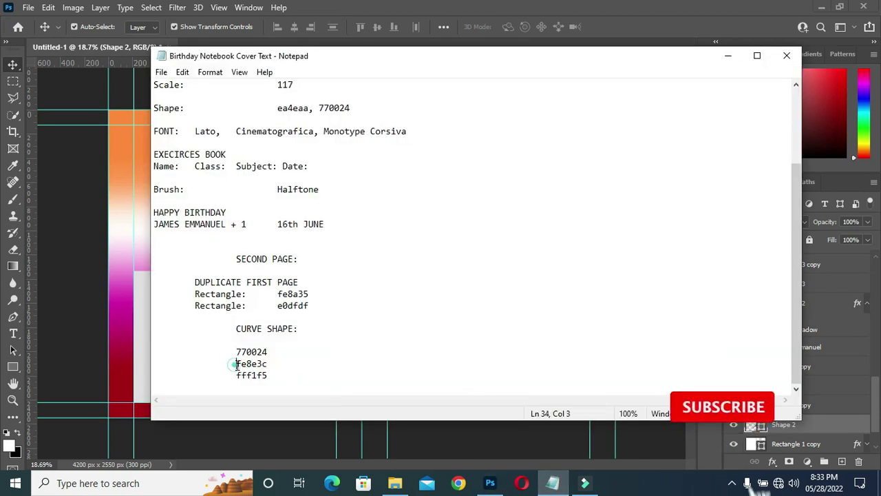
drag(236, 364, 268, 364)
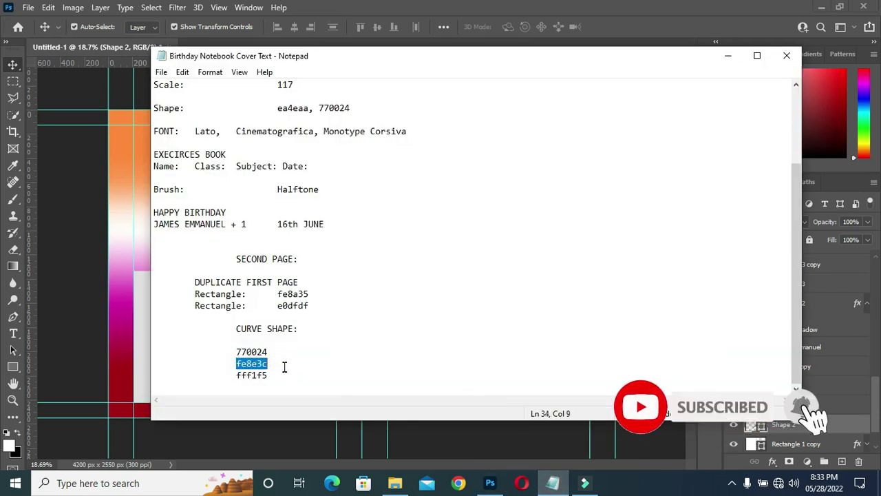
click(727, 60)
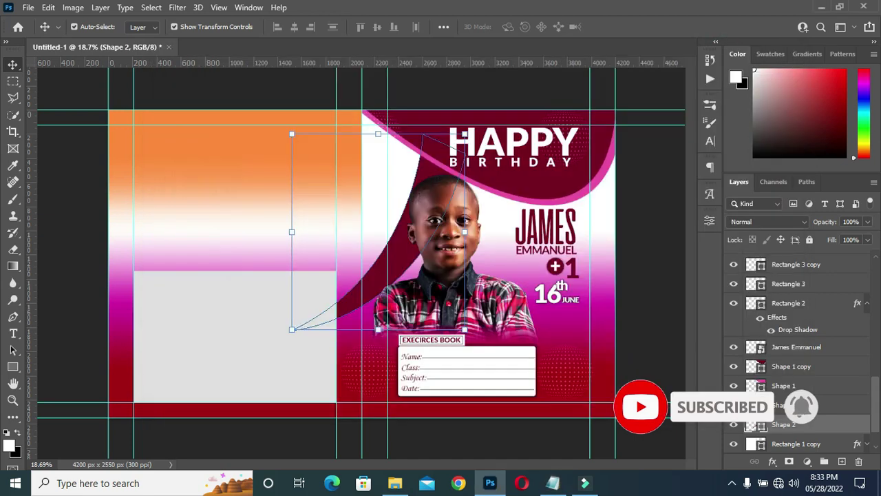
- Change Shape 2's fill colour to orange fe8e3c
double_click(756, 425)
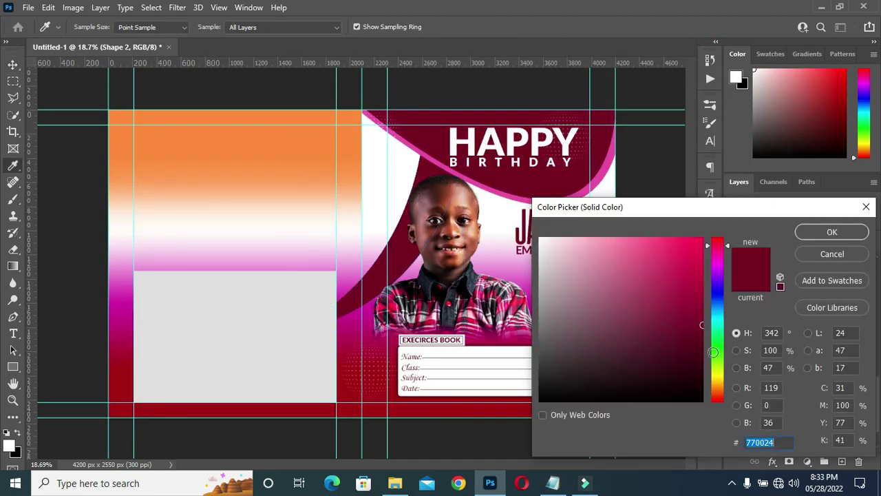
text(fe8e3c)
click(831, 233)
key(v)
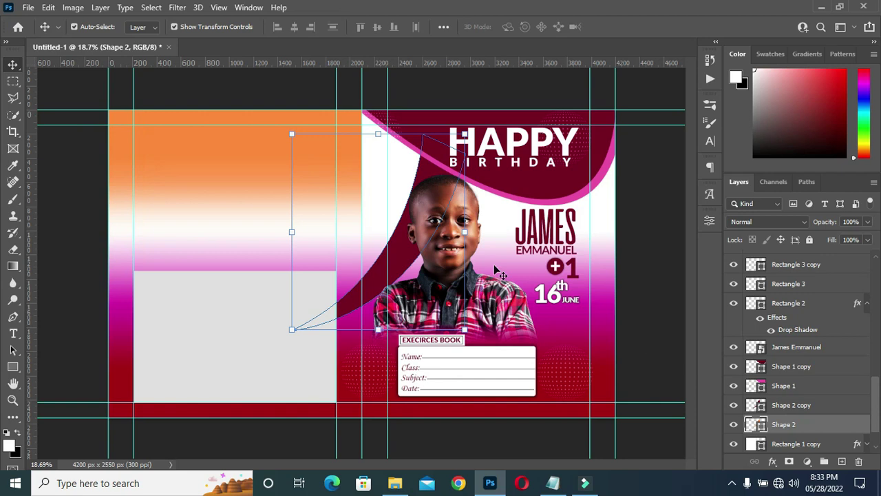
click(465, 234)
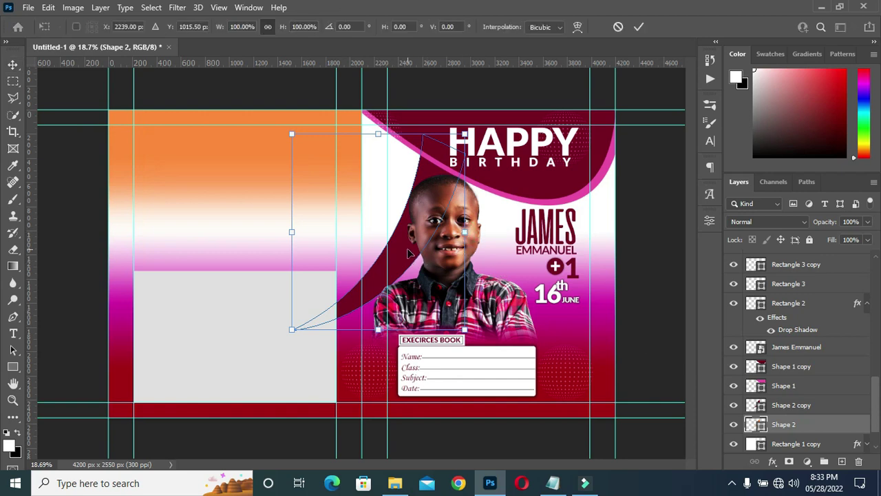
- Shift the orange Shape 2 curve right so it peeks out beside the maroon one
scroll(416, 265, up, 3)
drag(409, 245, 428, 251)
scroll(369, 235, down, 3)
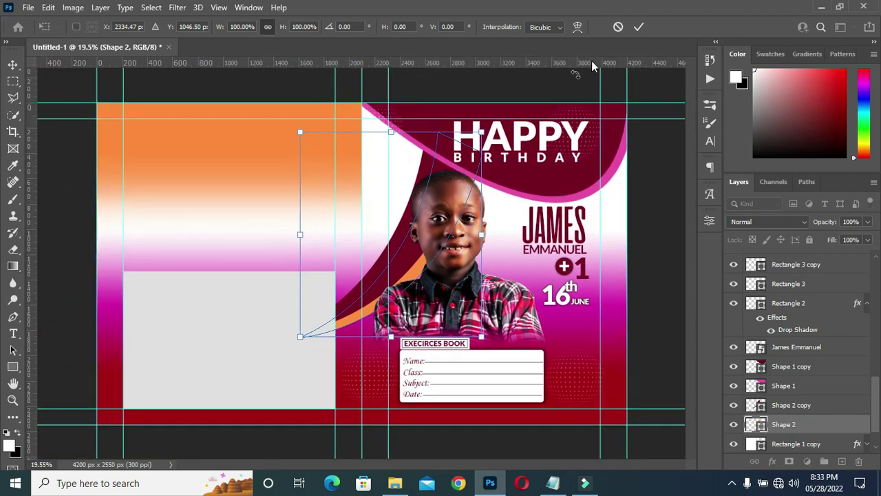
click(639, 27)
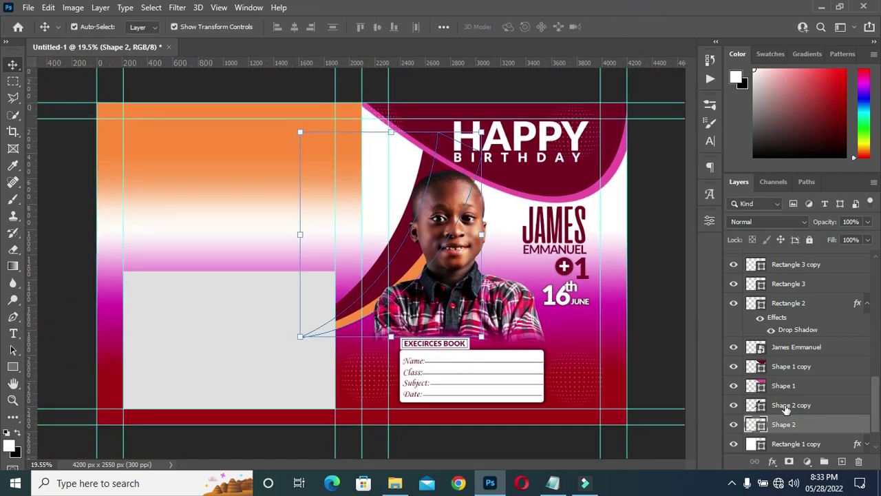
- Move both curve shapes together slightly up and to the left
ctrl+click(788, 404)
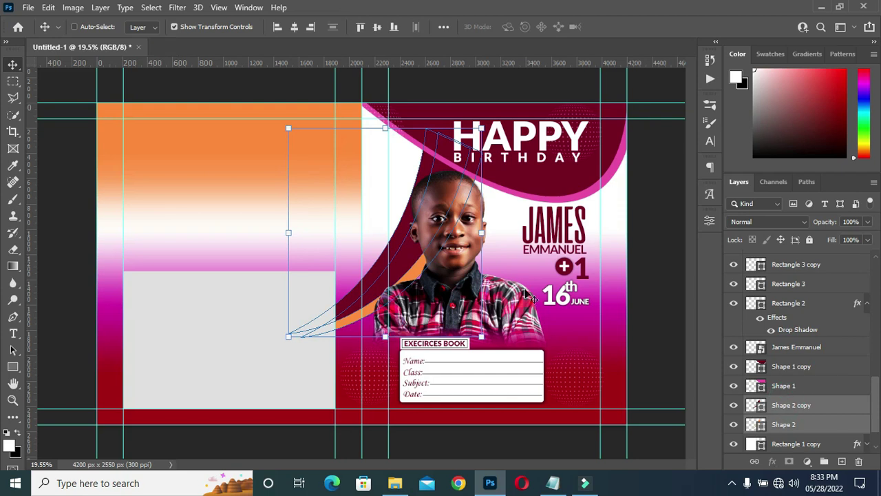
click(291, 235)
drag(405, 254, 386, 237)
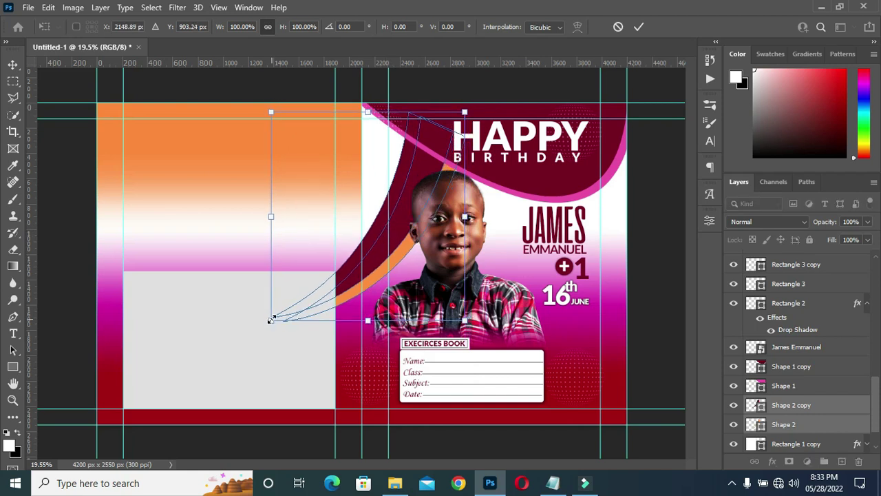
click(639, 27)
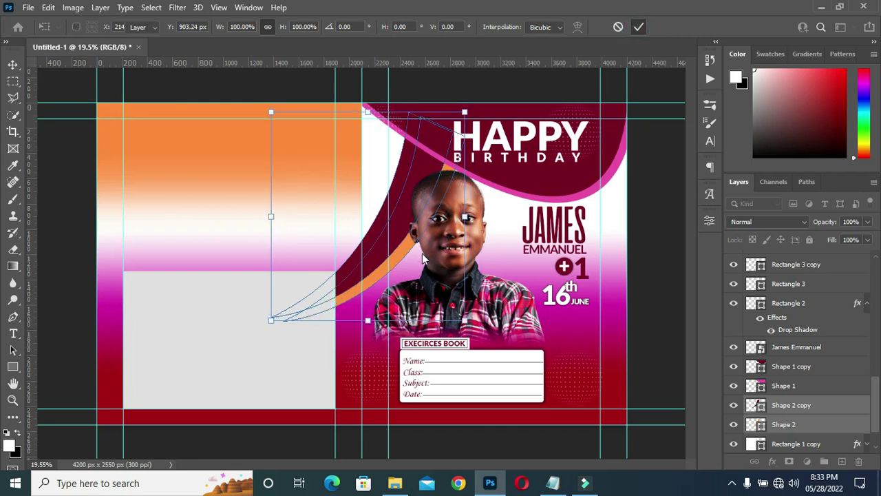
- Nudge the orange curve slightly right and down, then select the maroon Shape 2 copy
scroll(569, 260, up, 2)
scroll(412, 290, down, 1)
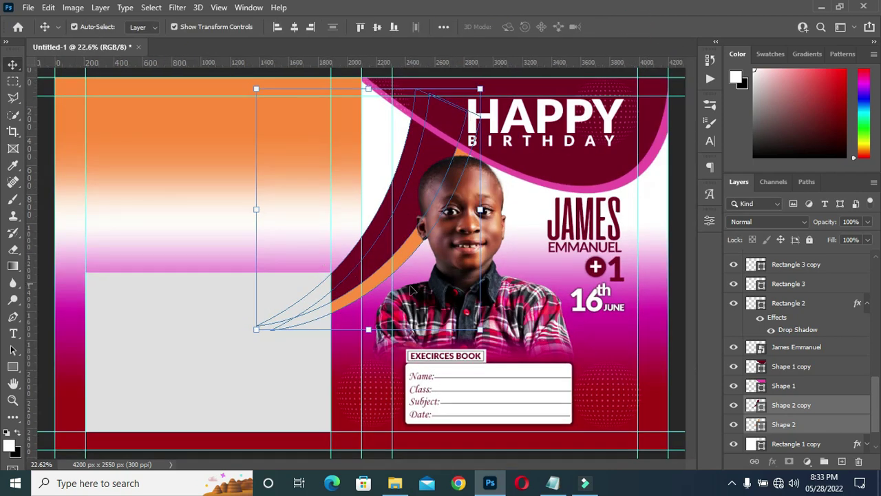
click(43, 356)
scroll(409, 259, up, 1)
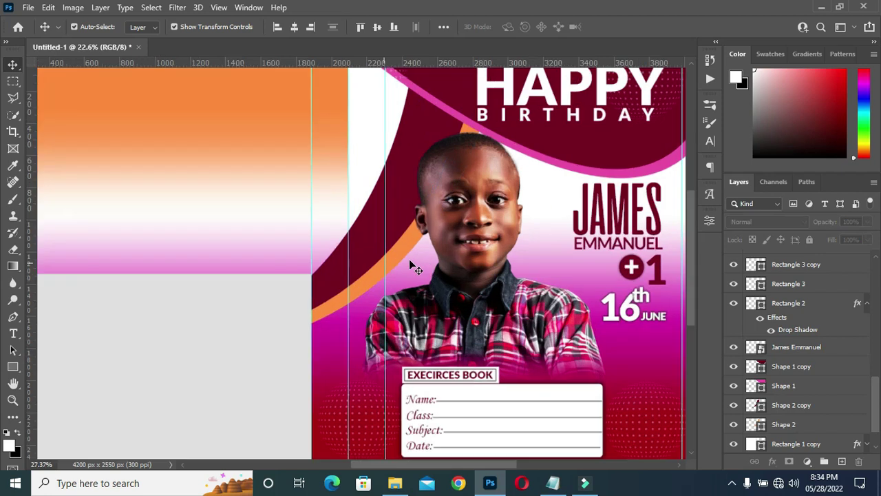
click(396, 254)
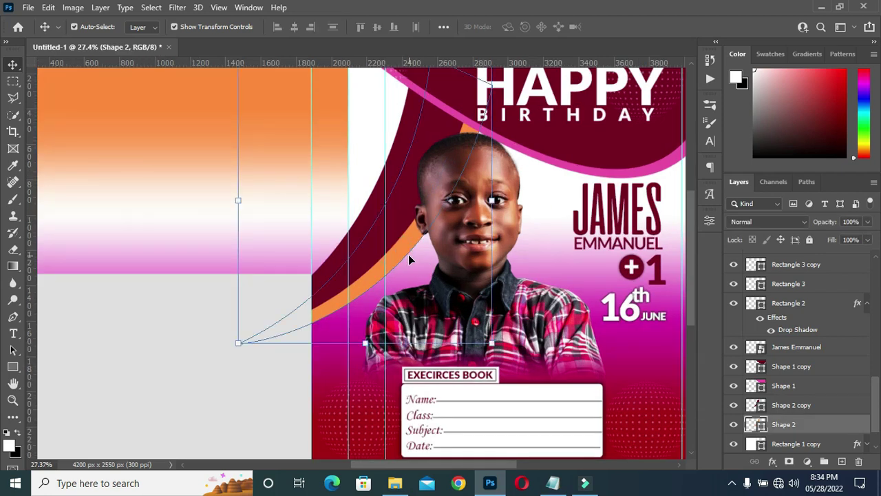
drag(409, 259, 410, 261)
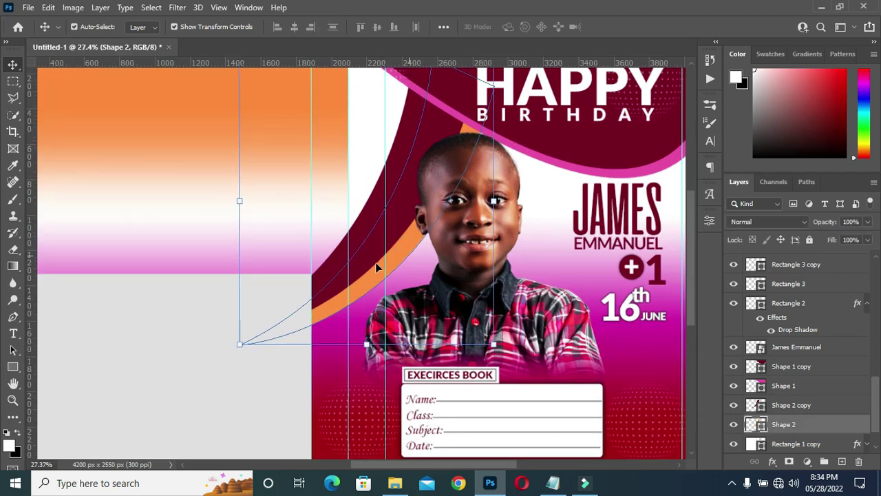
scroll(348, 258, down, 1)
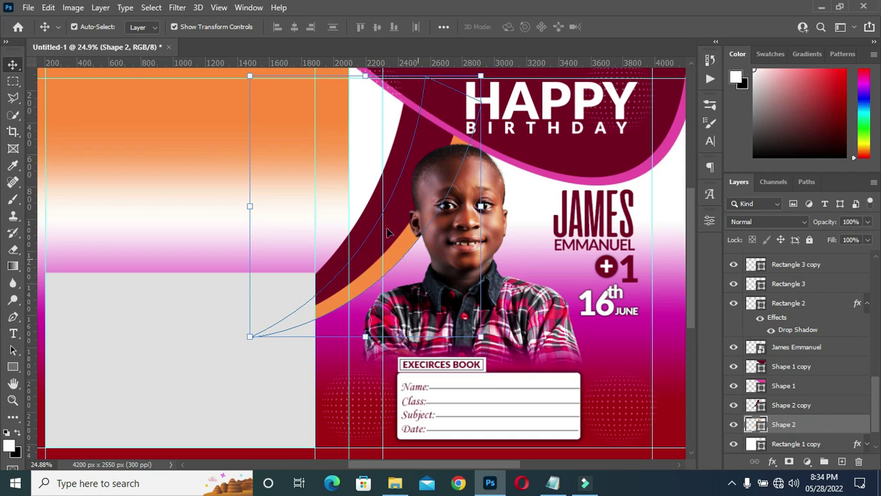
scroll(356, 207, down, 1)
click(678, 368)
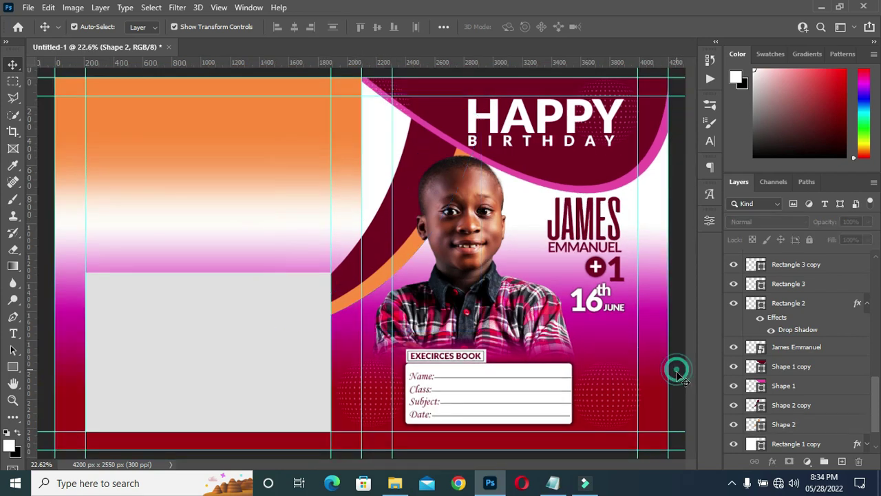
click(792, 407)
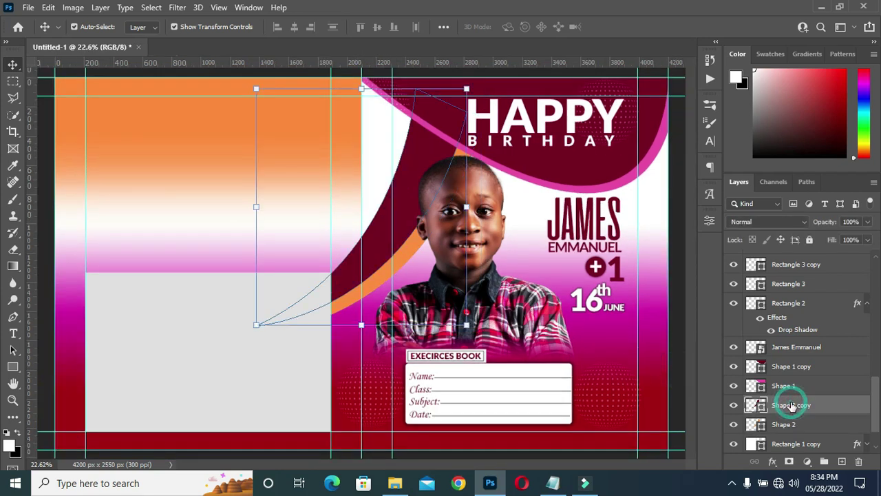
- Duplicate the maroon curve again and pick out colour fff1f5 in the cover notes
key(ctrl+j)
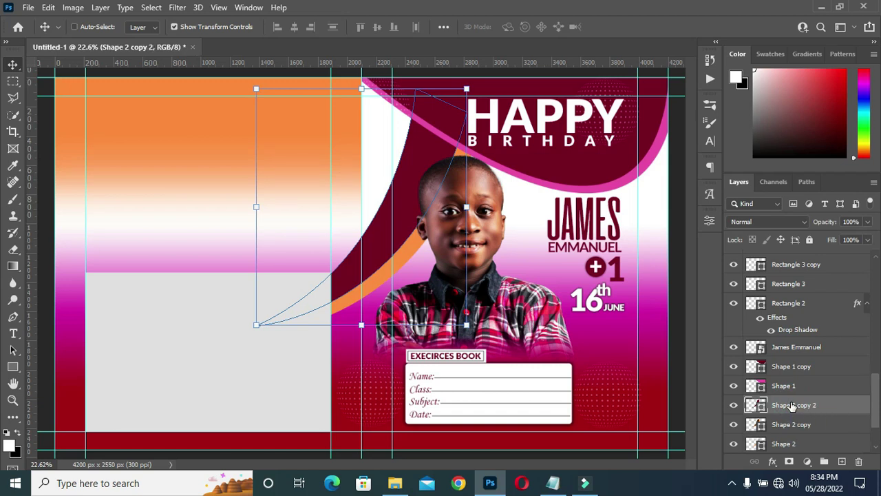
click(554, 483)
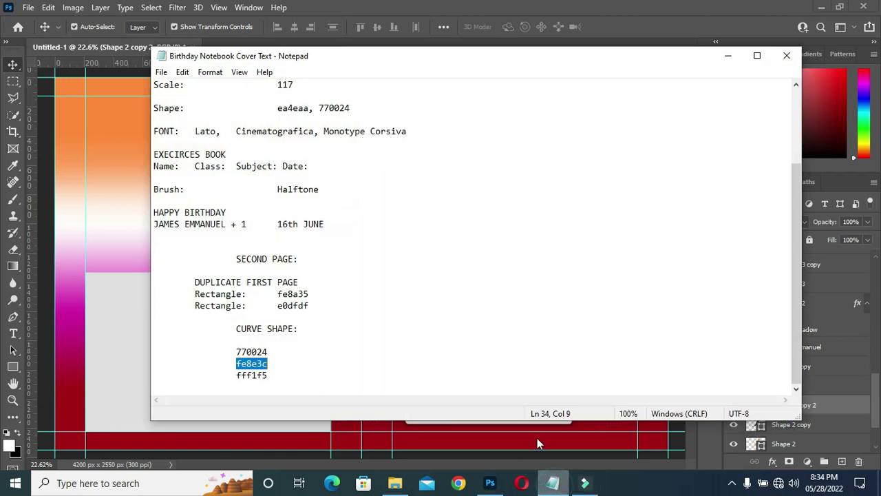
drag(235, 375, 270, 375)
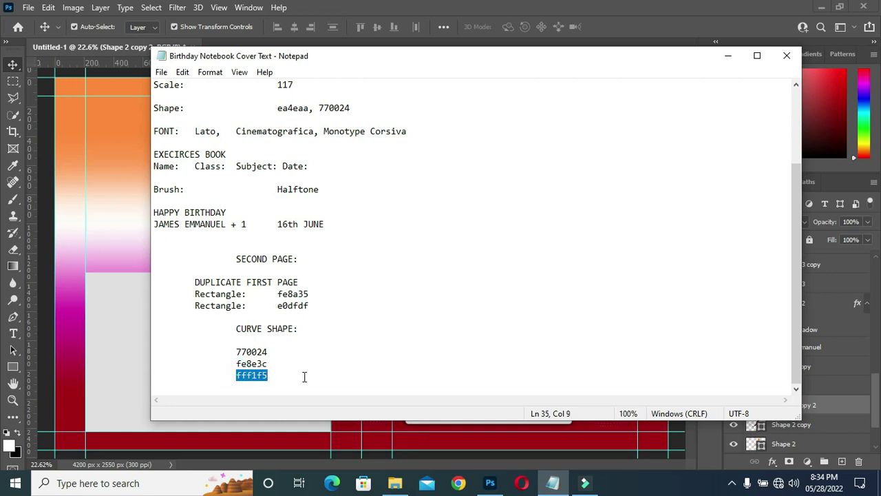
- Recolour the Shape 2 copy 2 curve pale pink, colour code fff1f5
click(728, 55)
click(761, 422)
double_click(761, 421)
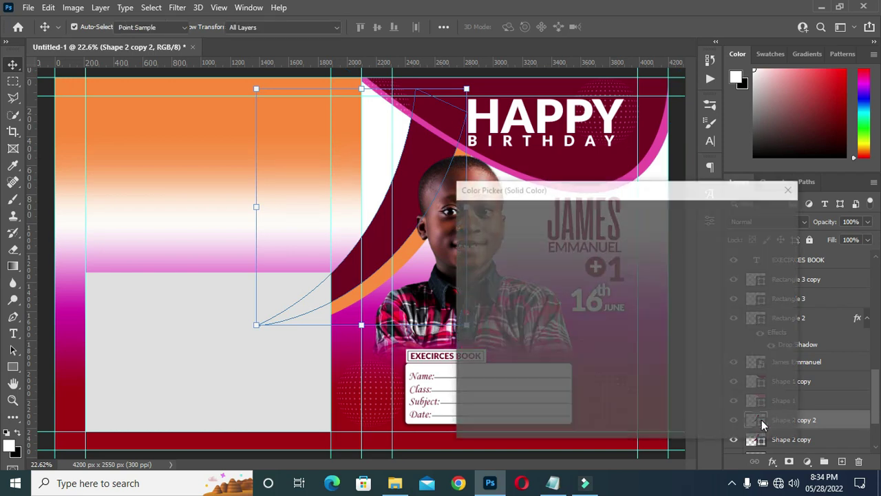
key(ctrl+v)
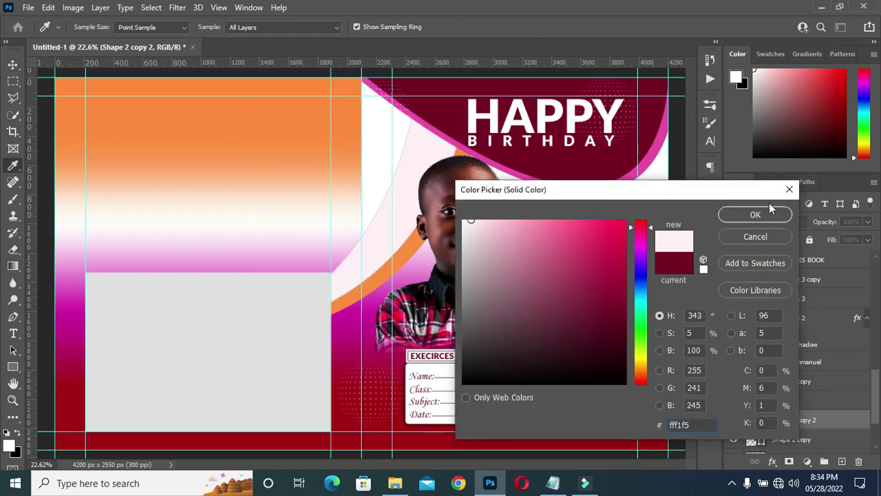
click(767, 212)
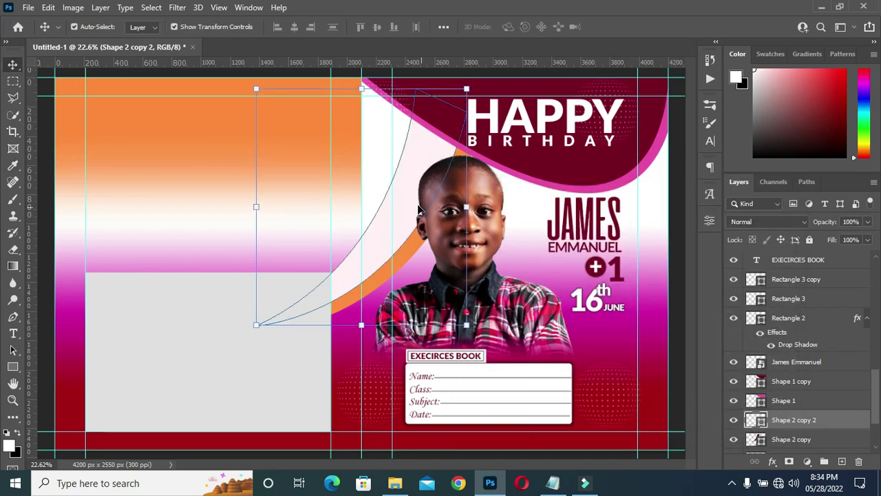
- Shift the pale pink curve right and down and rotate it about 2.65°
drag(410, 202, 422, 217)
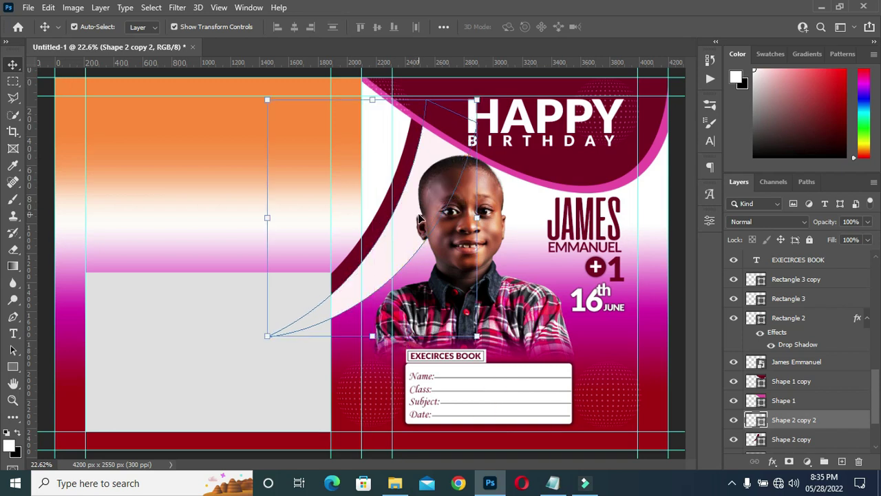
click(261, 344)
drag(260, 344, 255, 342)
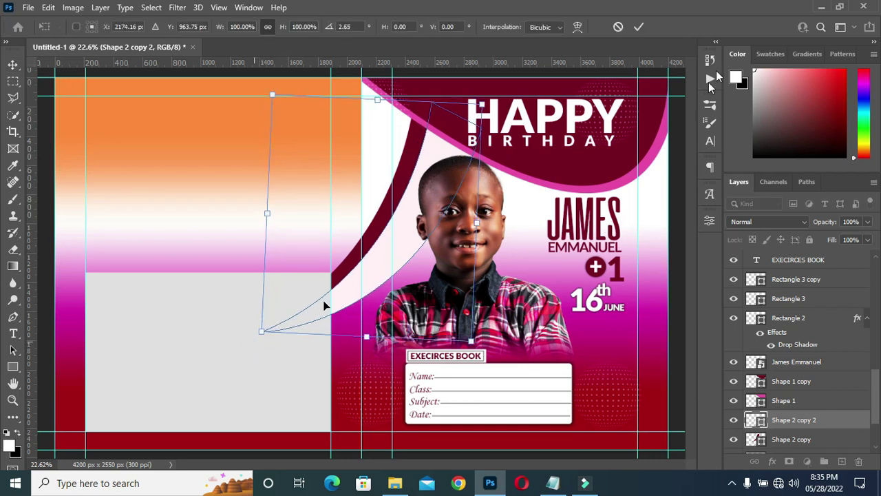
click(640, 28)
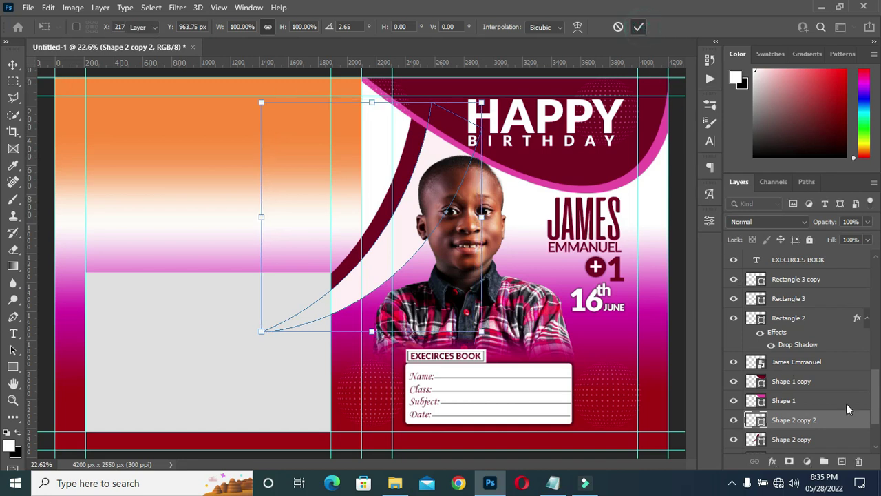
- Make Shape 2 copy 2 a clipping mask on the Shape 2 copy layer below
right_click(799, 422)
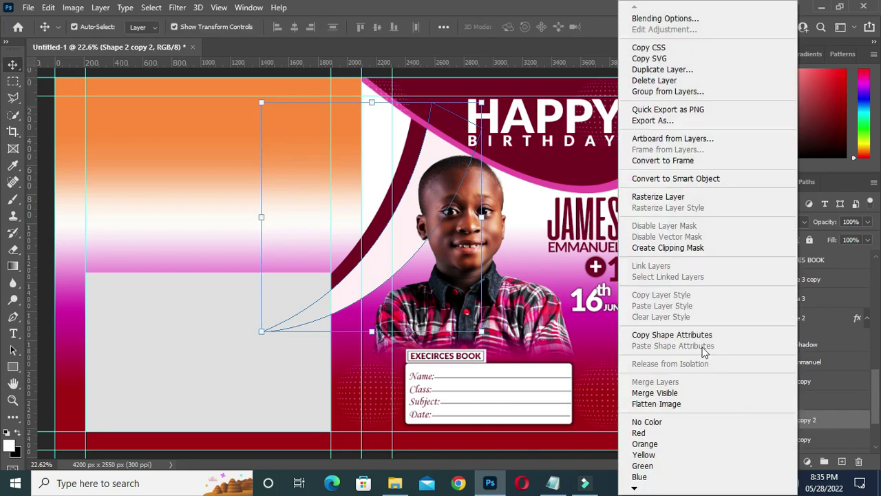
click(663, 247)
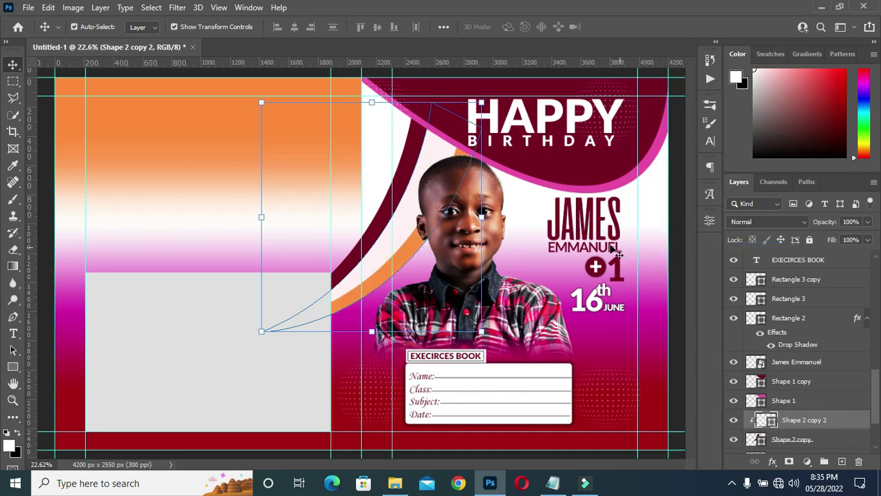
click(679, 276)
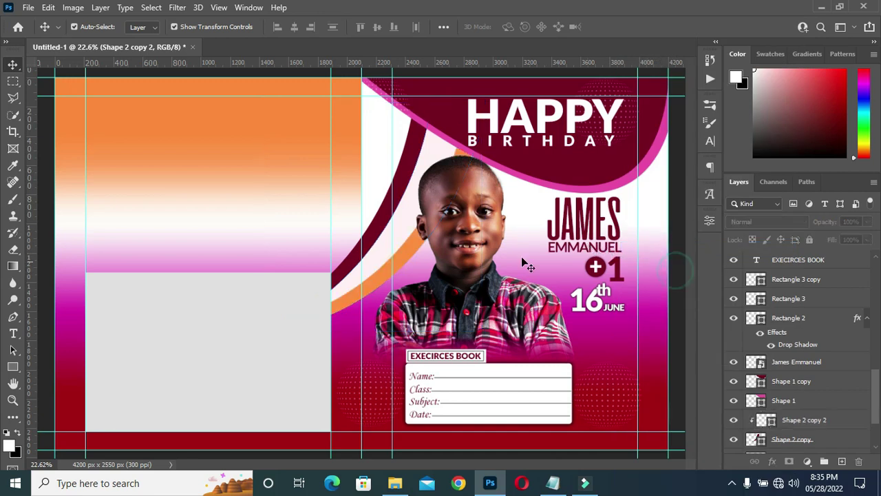
- Rotate the clipped pale pink curve about 3° further and commit the transform
click(408, 235)
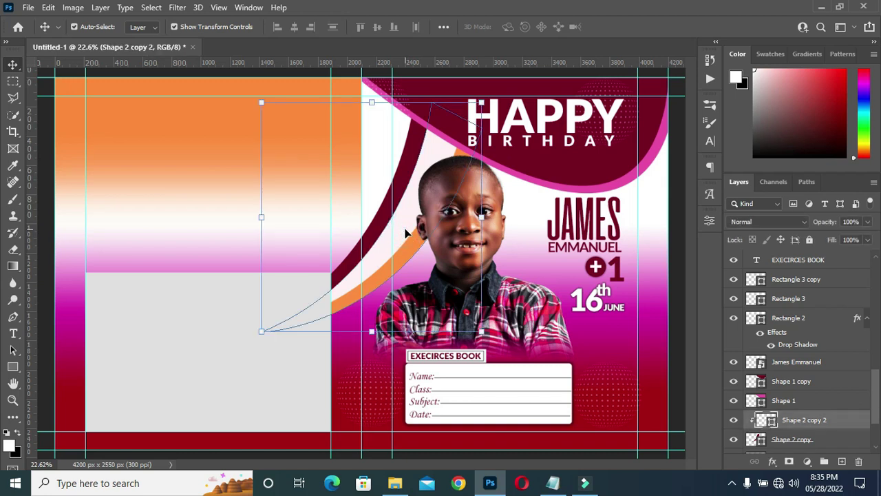
drag(491, 97, 507, 104)
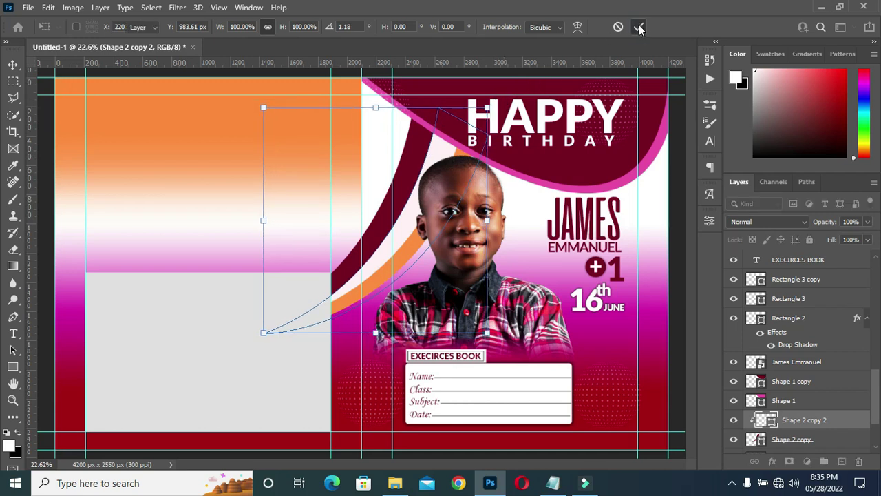
click(618, 27)
click(691, 237)
scroll(782, 385, down, 2)
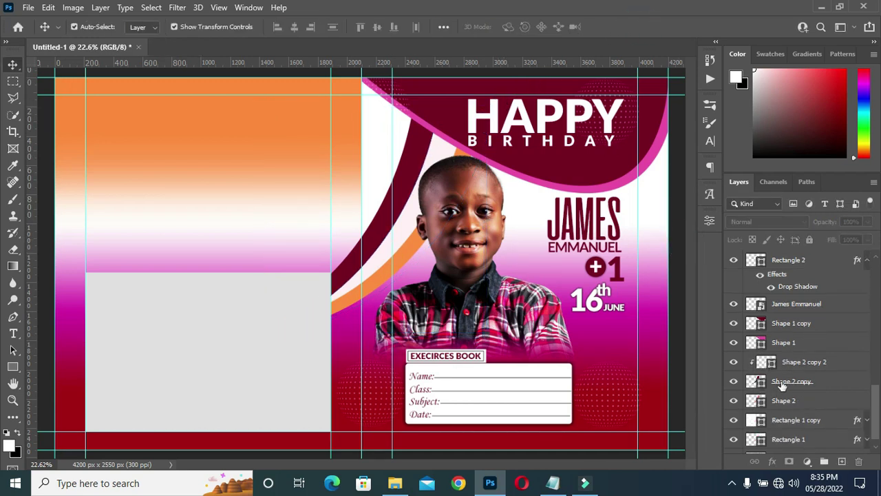
- Add a Drop Shadow layer effect to the Shape 2 copy curve
click(785, 386)
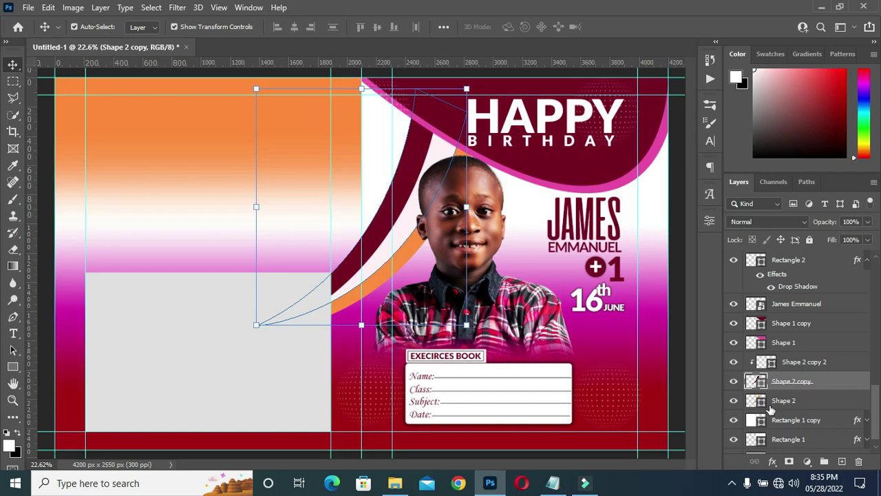
click(773, 461)
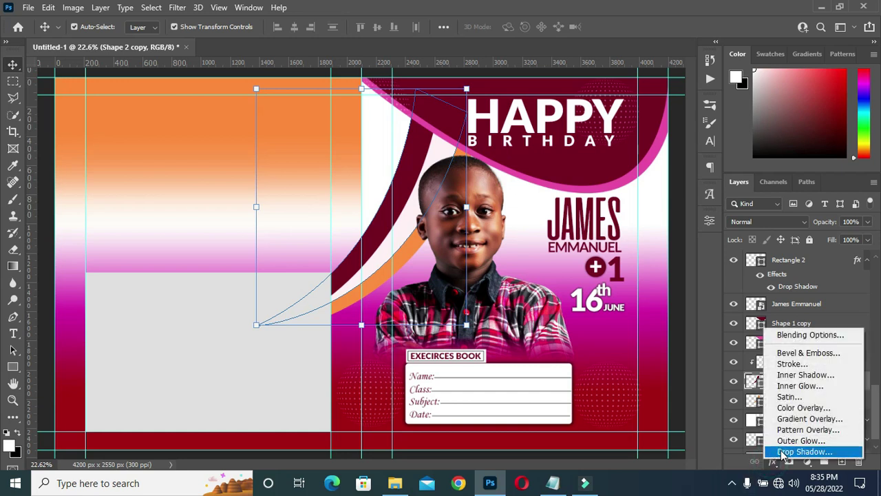
click(781, 448)
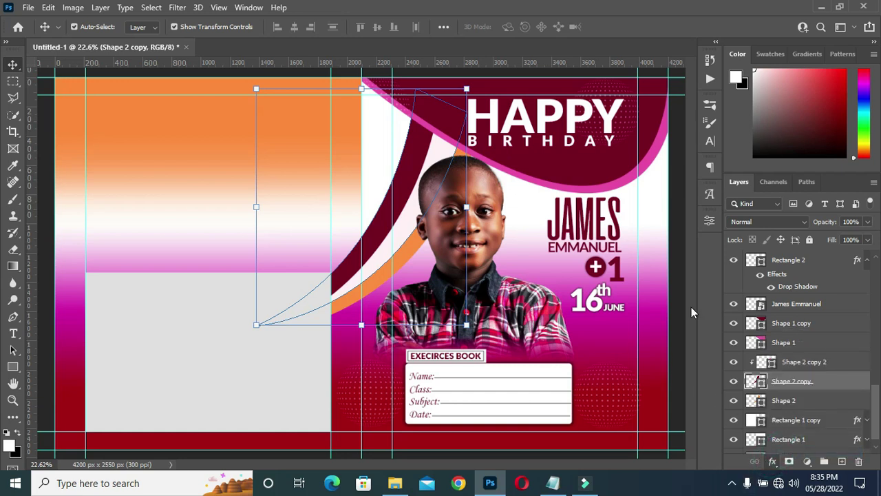
click(621, 138)
drag(683, 146, 787, 149)
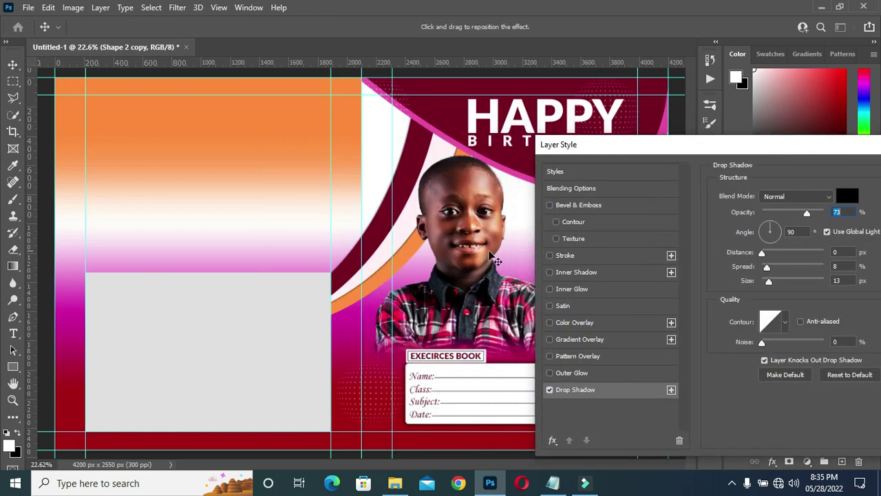
- Set the shadow to 27 px size, 8% spread, 0 px distance at 73% opacity
click(768, 283)
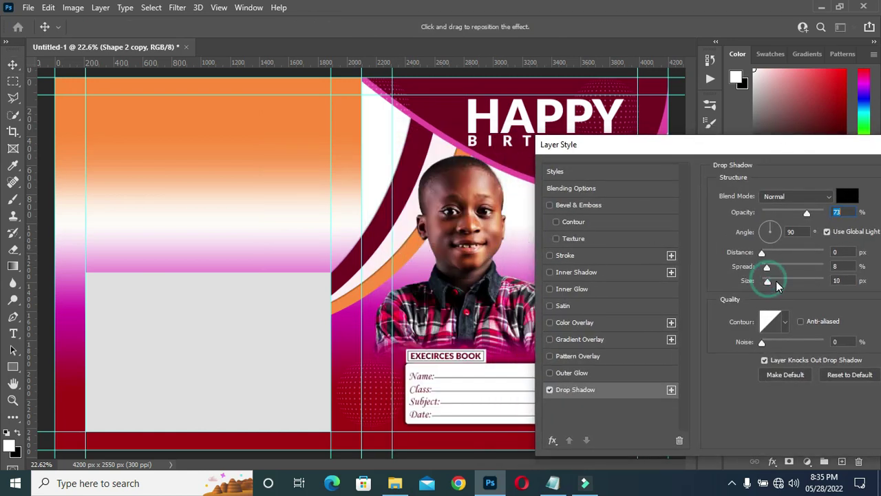
click(776, 281)
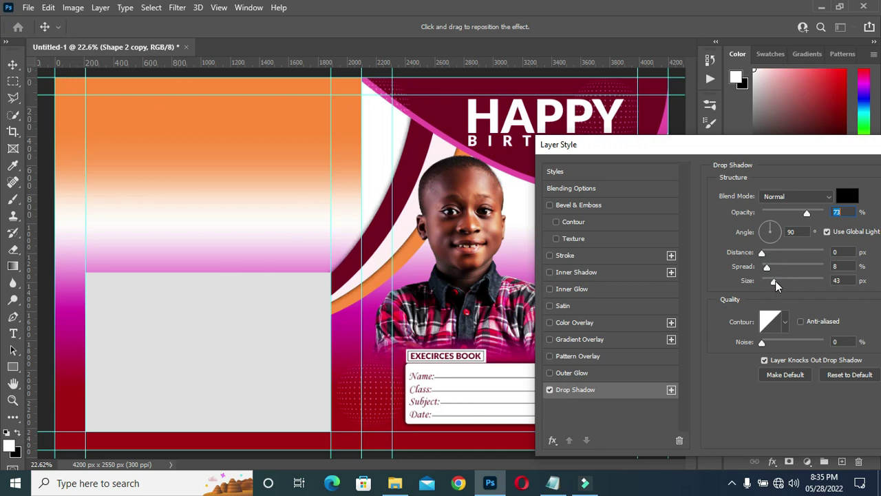
click(773, 279)
drag(785, 148, 761, 149)
click(821, 278)
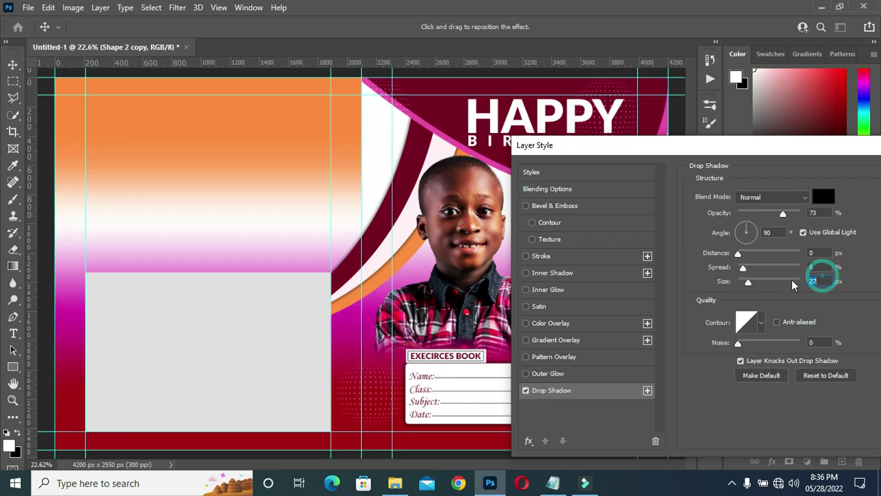
click(816, 267)
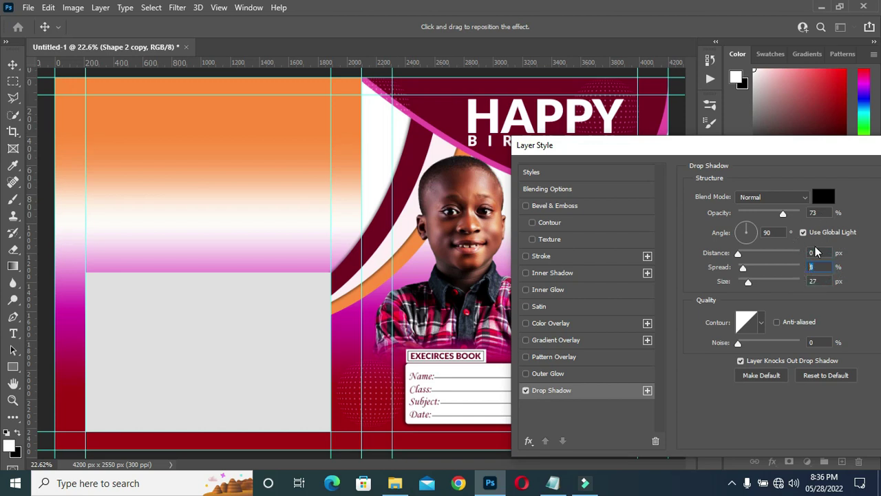
click(813, 253)
drag(806, 151, 828, 147)
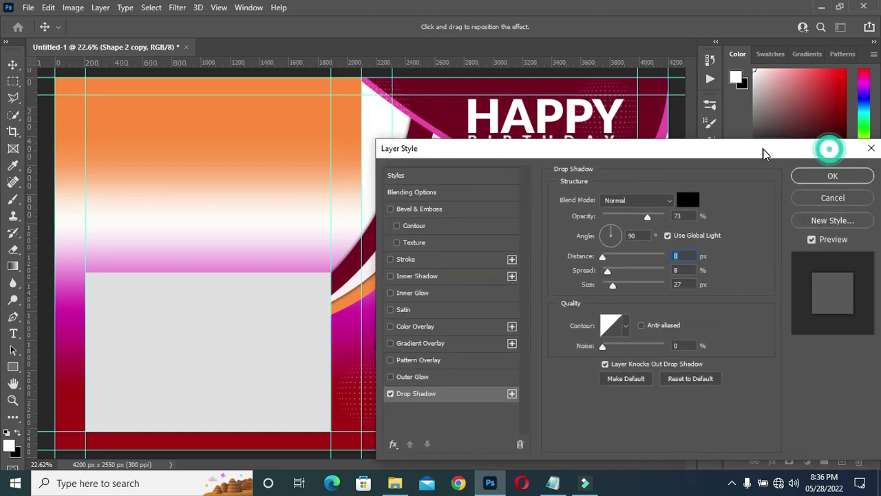
click(831, 173)
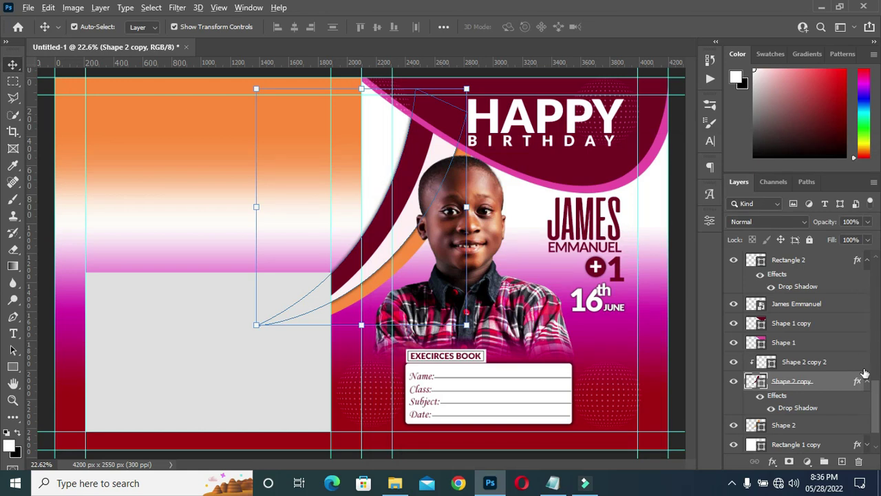
- Duplicate Shape 2 copy's drop shadow onto the Shape 2 layer
drag(857, 383, 854, 435)
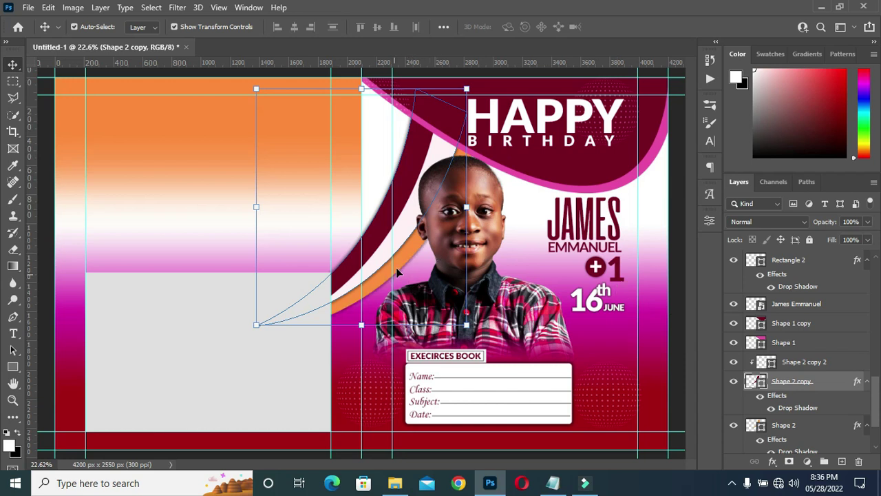
click(675, 190)
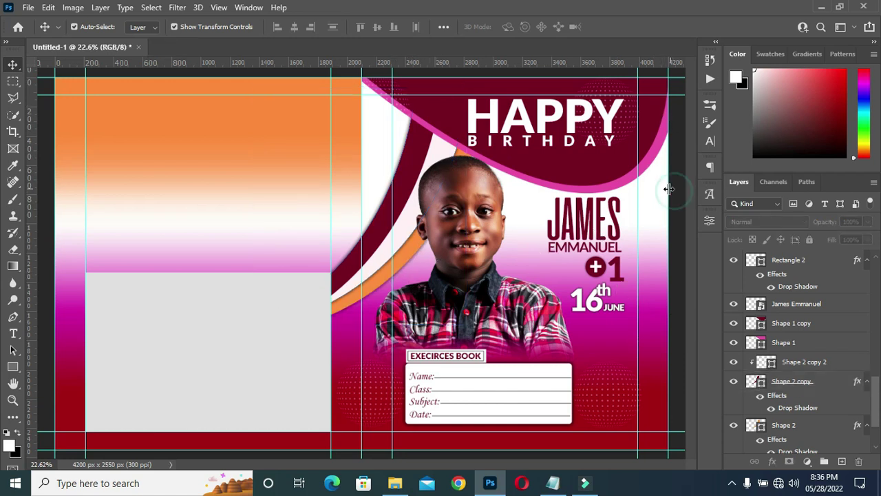
scroll(657, 210, down, 1)
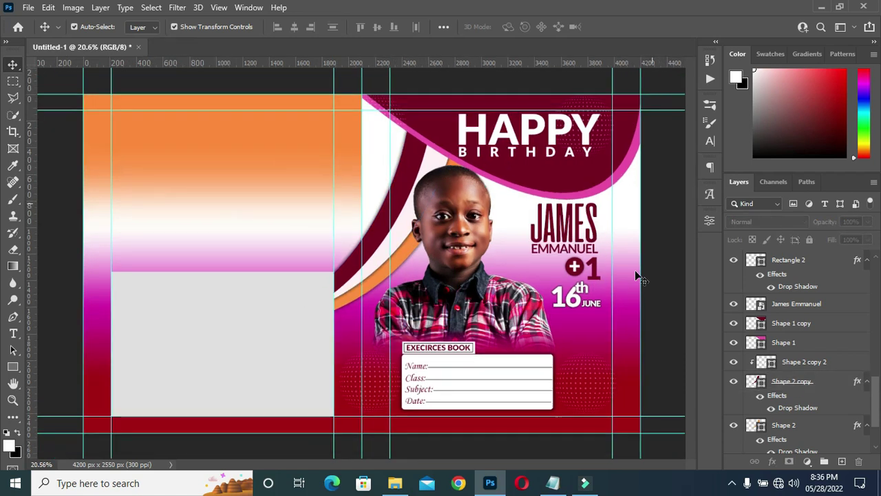
- Reselect Shape 2 copy 2 and collapse the Effects lists under Shape 2 and Shape 2 copy
click(791, 363)
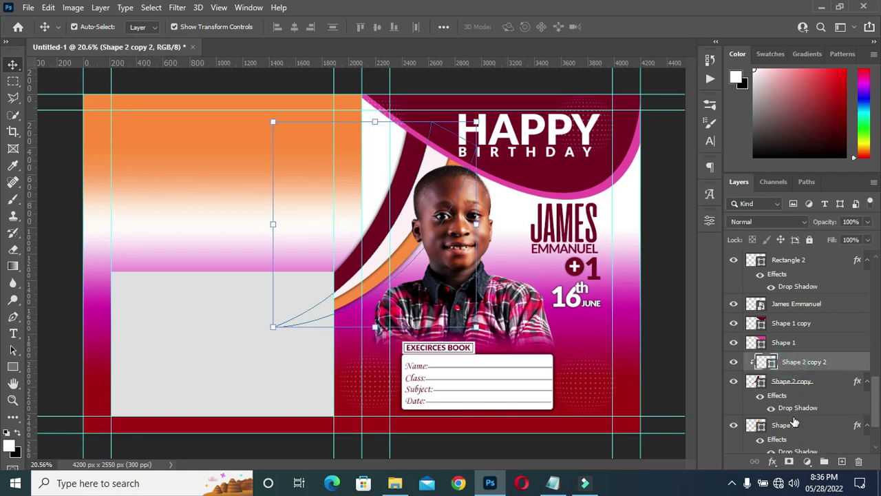
scroll(795, 422, down, 1)
click(867, 406)
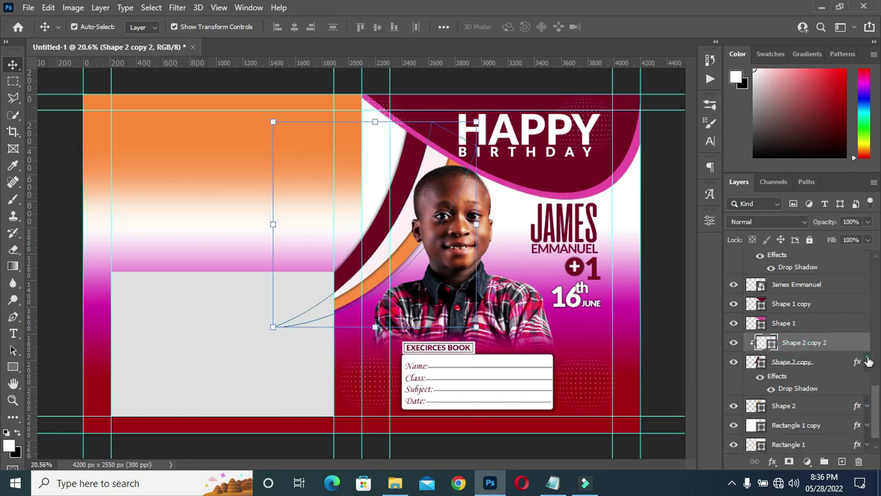
click(867, 363)
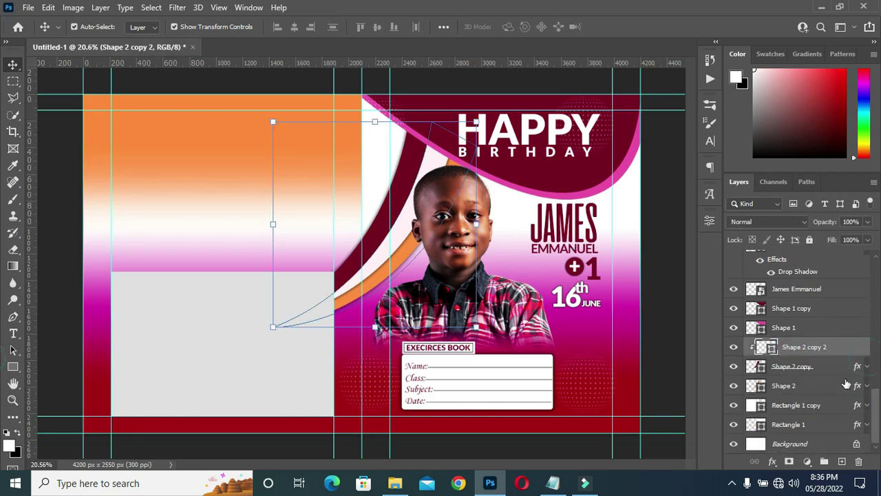
- Group the three Shape 2 curve layers into a group named 'shape'
shift+click(791, 388)
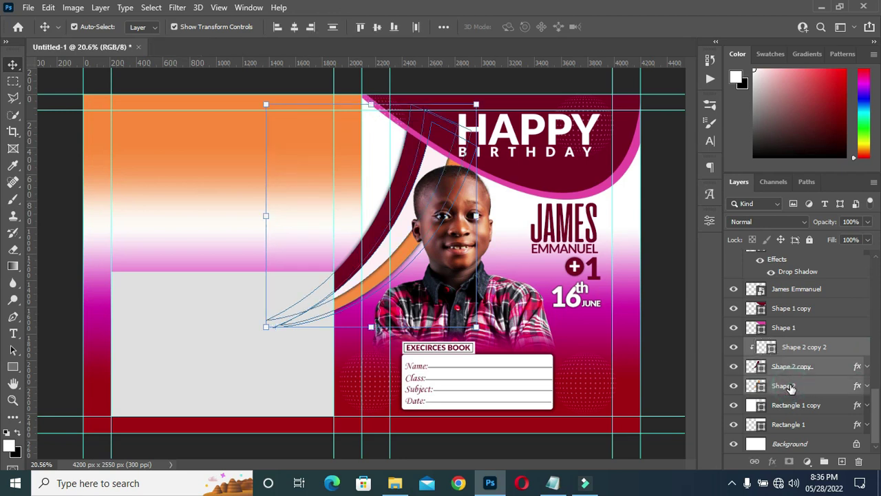
key(ctrl+g)
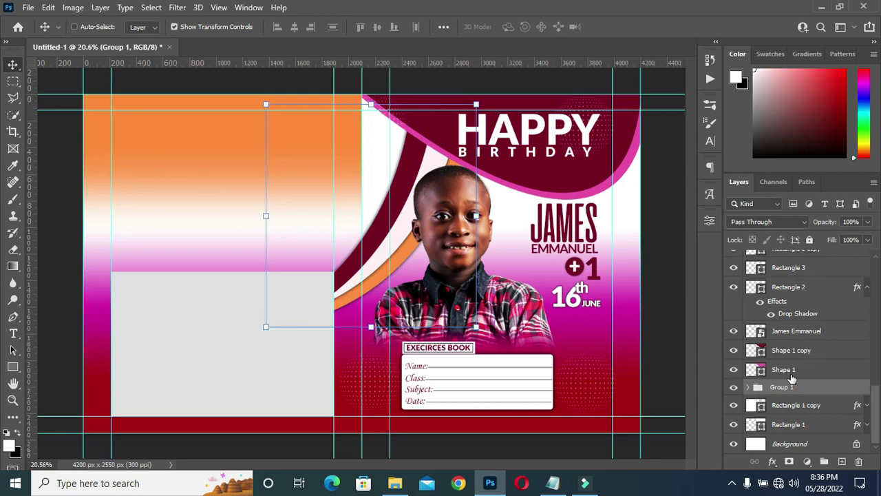
double_click(783, 387)
text(shape)
key(Return)
- Duplicate the 'shape' group to create 'shape copy'
key(ctrl+j)
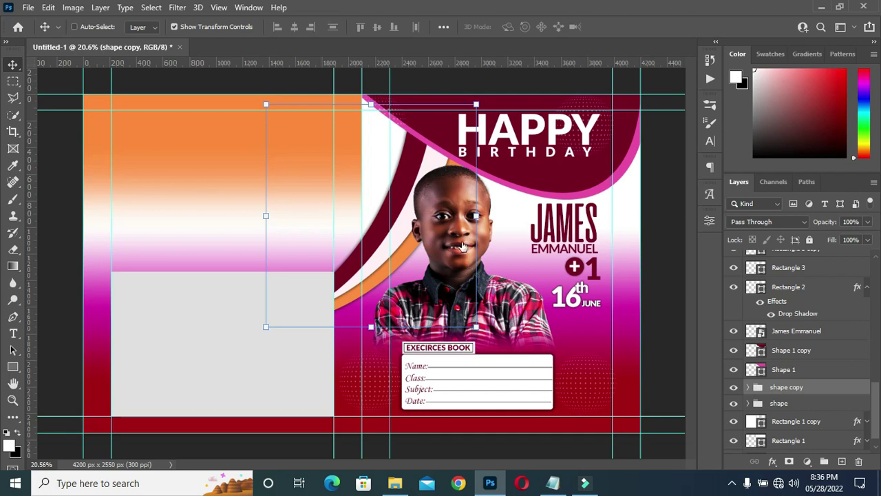
key(ctrl)
click(475, 216)
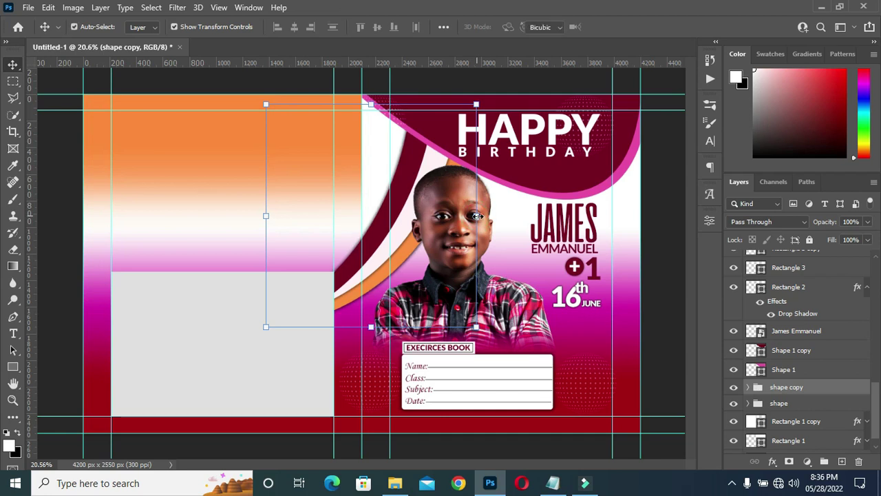
- Move the 'shape copy' curves to the front cover's lower-right corner, scaled to about 116%
drag(409, 236, 640, 371)
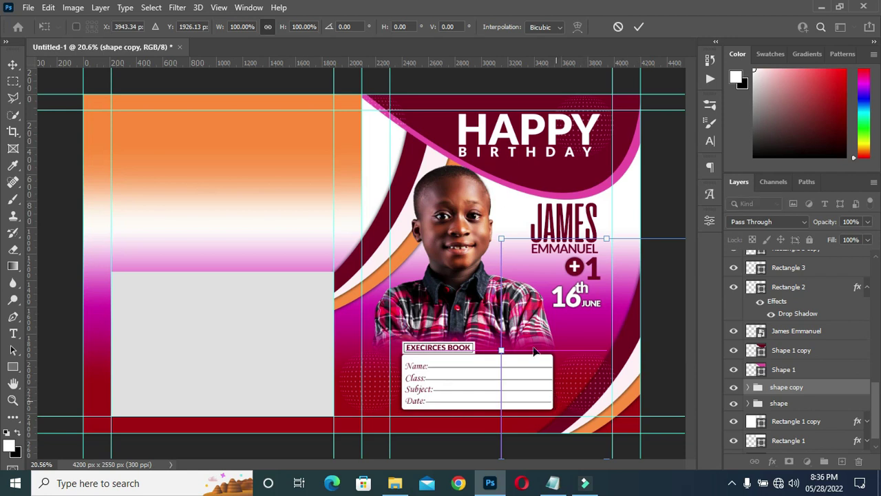
key(ctrl+minus)
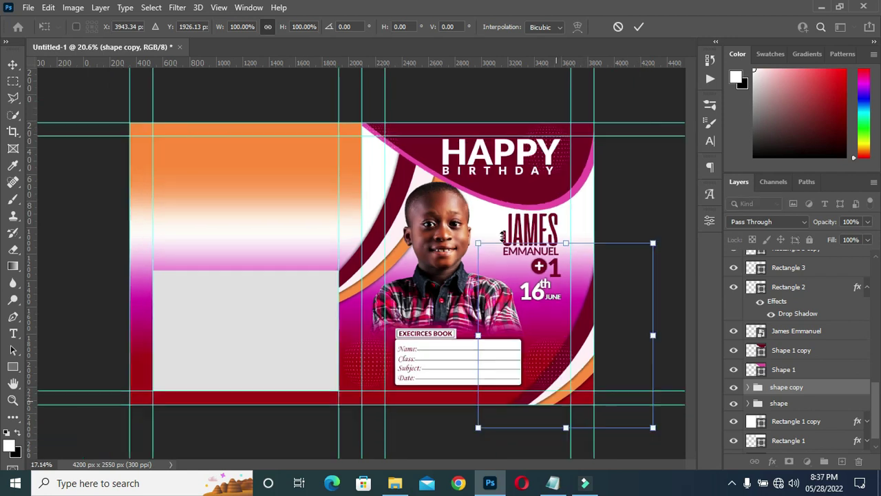
drag(480, 243, 455, 225)
drag(451, 225, 443, 216)
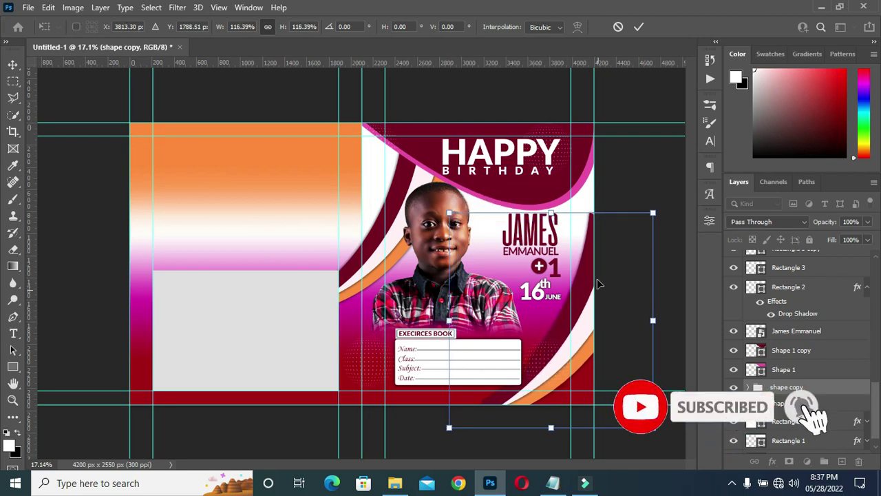
scroll(589, 277, up, 1)
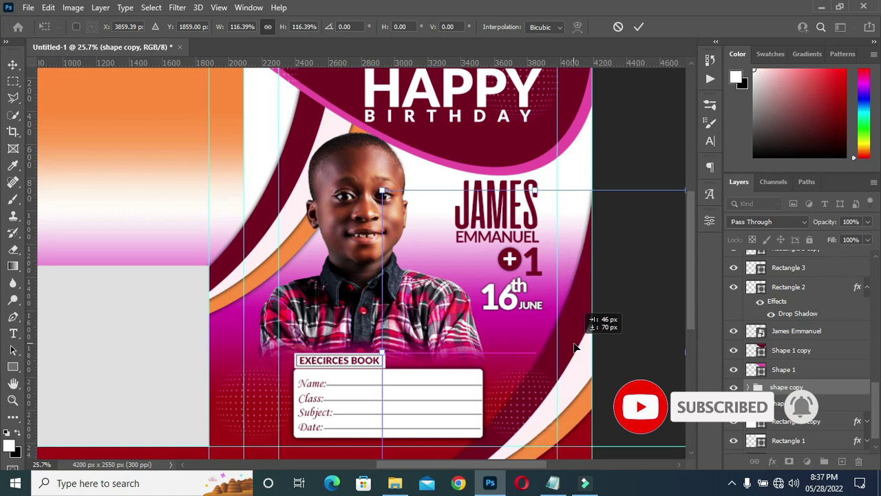
key(Return)
scroll(467, 268, down, 2)
scroll(213, 303, up, 3)
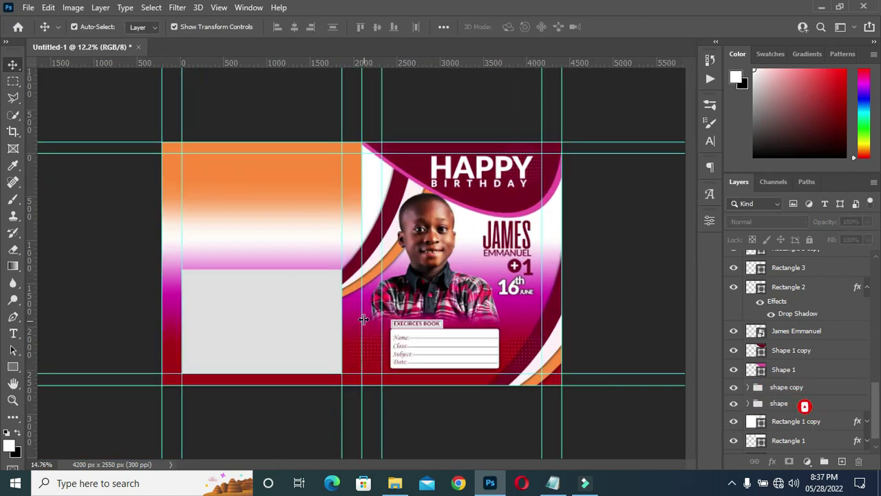
scroll(254, 300, down, 1)
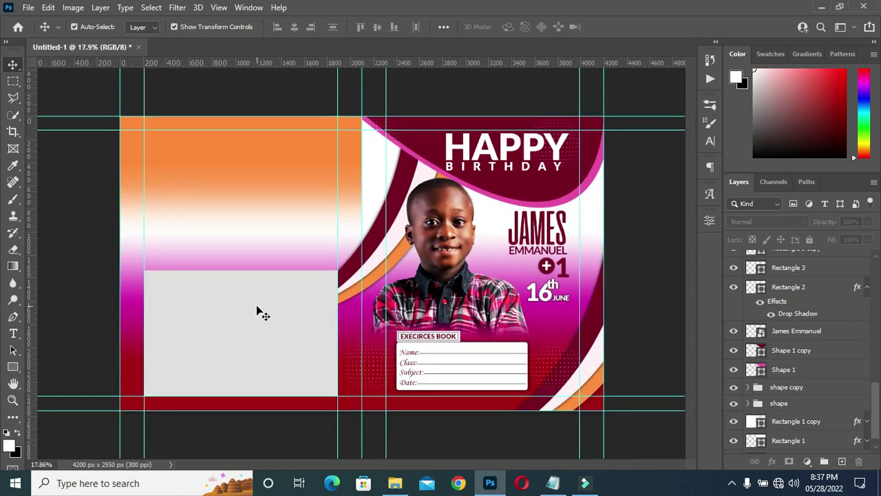
scroll(255, 311, up, 1)
scroll(255, 365, up, 1)
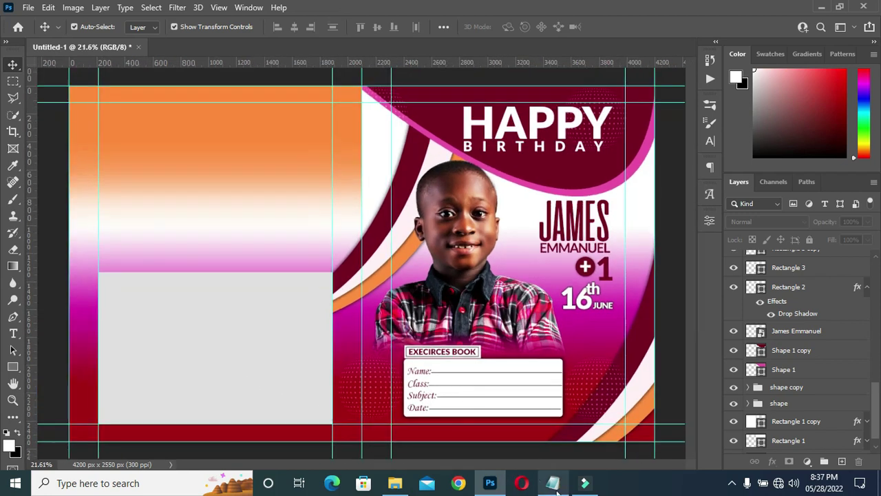
- Place the CLASS TIMETABLE image from the cover images folder into the design
click(552, 482)
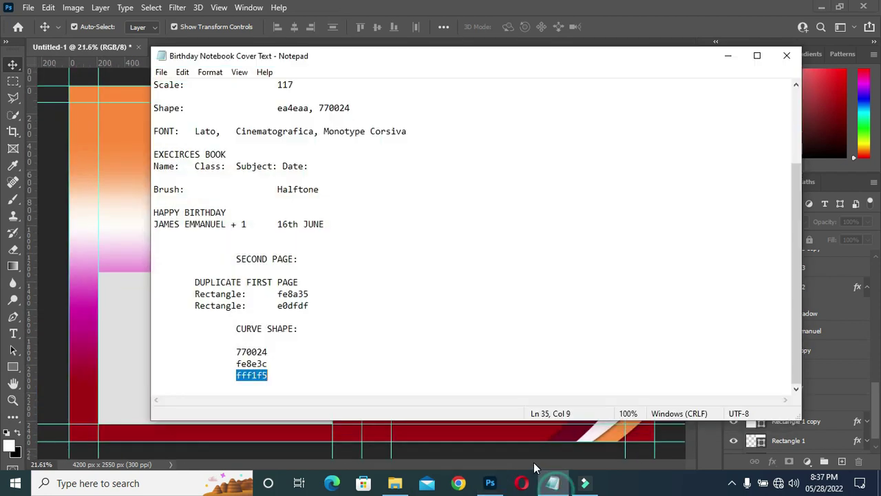
click(551, 482)
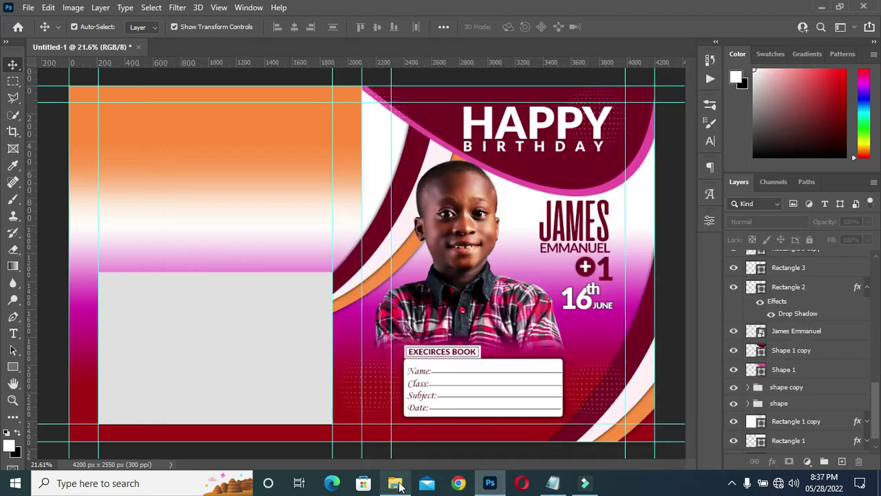
click(395, 483)
click(390, 206)
drag(389, 206, 92, 259)
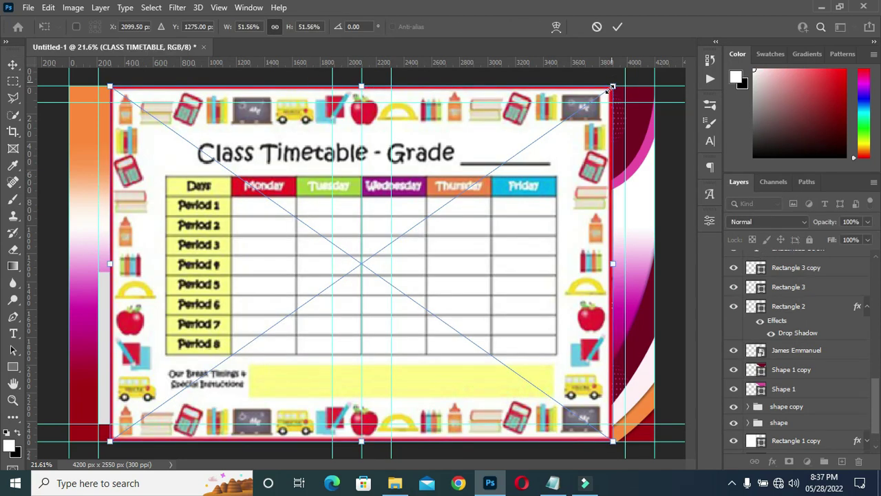
- Scale the timetable to about 24% and fit it across the top of the back cover
drag(613, 86, 344, 258)
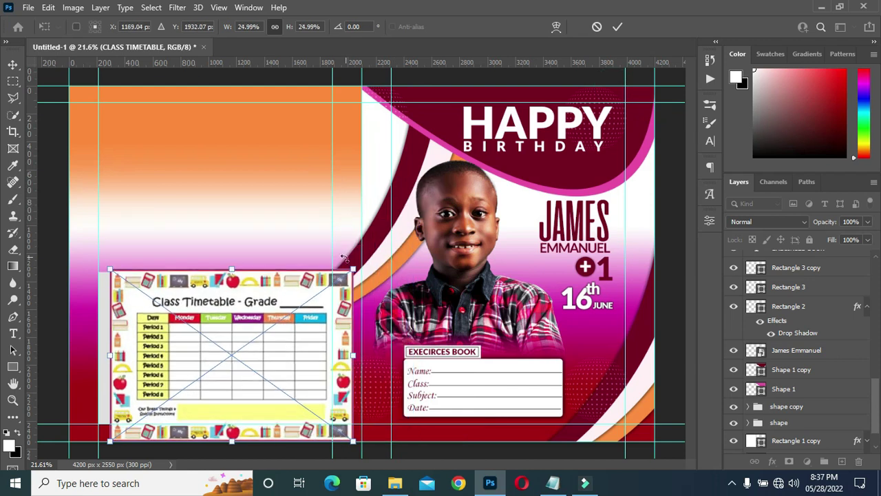
drag(253, 293, 247, 131)
scroll(296, 181, up, 1)
drag(354, 191, 339, 189)
drag(201, 92, 199, 87)
drag(345, 187, 340, 187)
drag(54, 188, 57, 187)
key(Return)
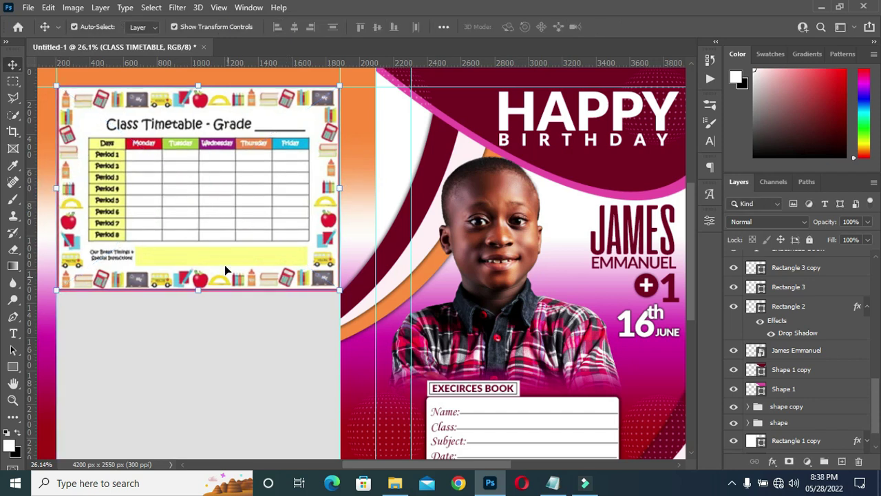
scroll(212, 246, down, 2)
click(77, 307)
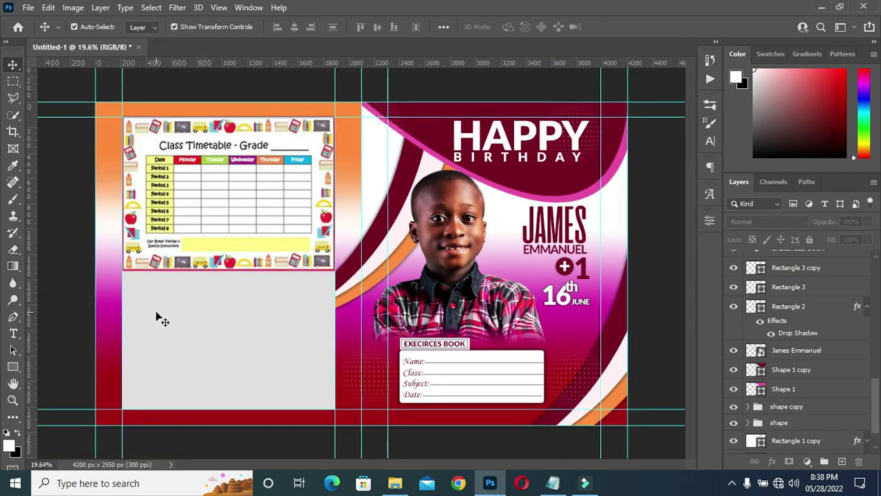
- Place the Multiplication Table image from the cover images folder into the design
click(396, 484)
click(536, 201)
drag(536, 201, 98, 346)
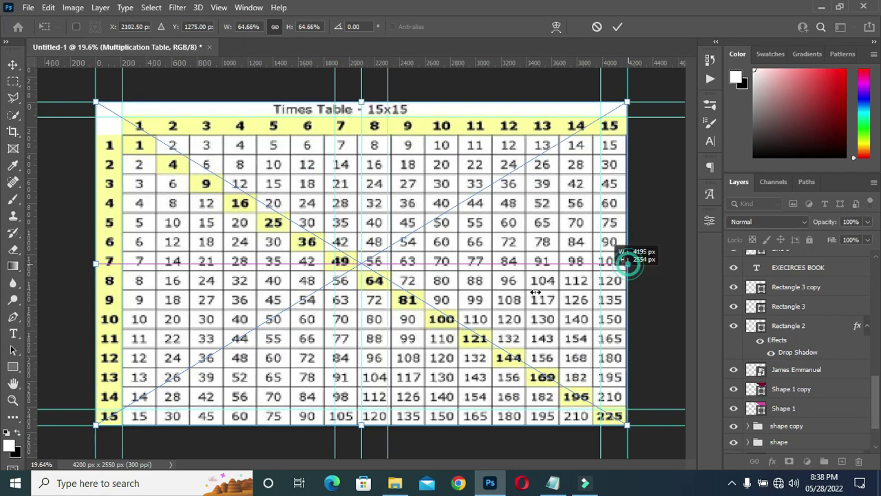
- Scale the times table to about 21% and position it below the timetable
drag(626, 263, 269, 314)
drag(233, 286, 281, 373)
scroll(244, 372, up, 3)
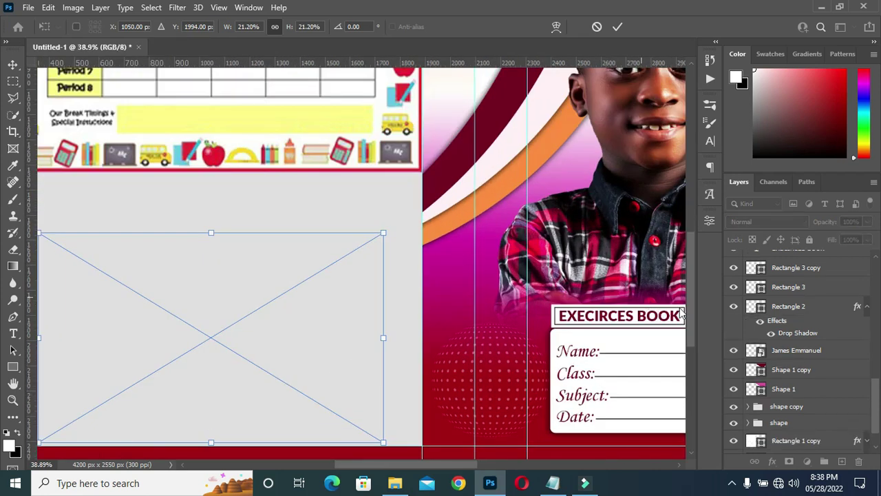
scroll(688, 322, down, 2)
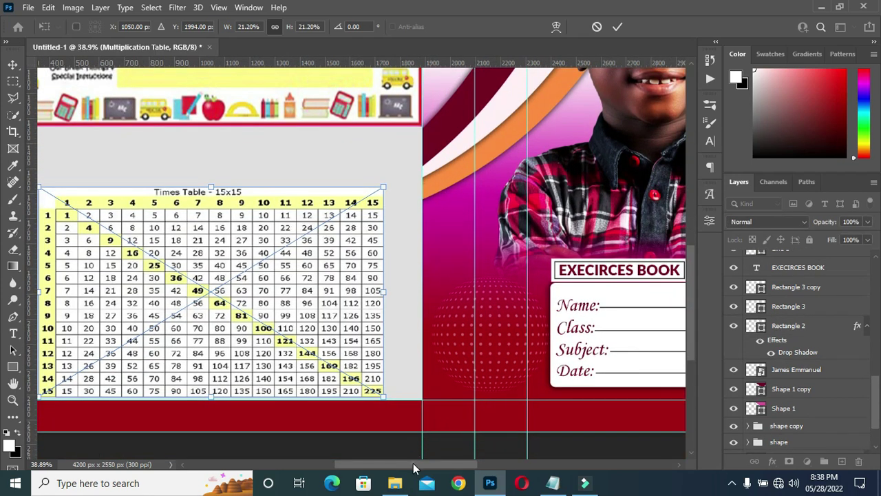
drag(413, 469, 375, 468)
drag(381, 188, 378, 159)
key(Return)
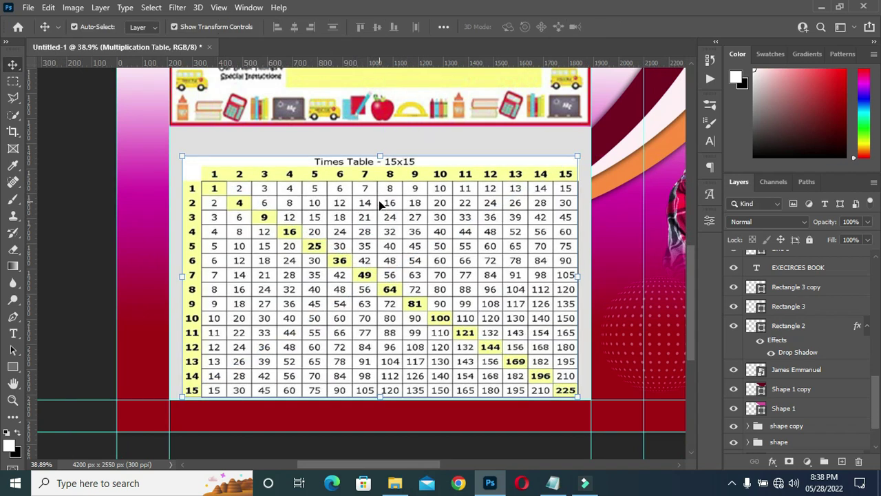
mouse_move(376, 238)
mouse_down()
mouse_move(378, 225)
mouse_move(378, 233)
mouse_up()
scroll(182, 144, down, 1)
- Lower the grey backing panel's top edge to fit the times table
click(244, 145)
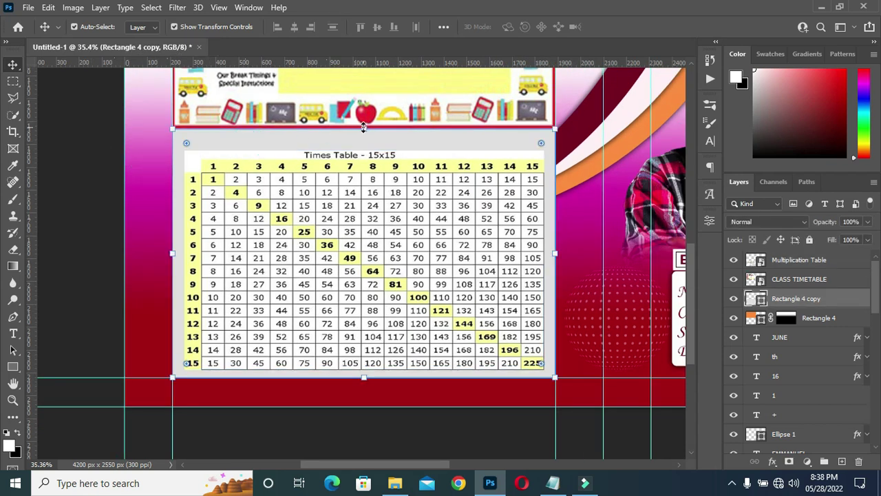
key(ctrl+t)
drag(364, 127, 363, 141)
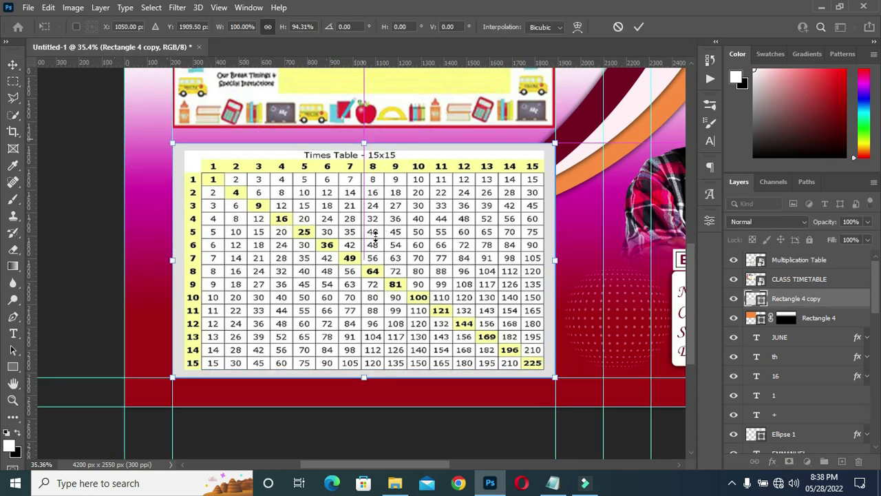
scroll(409, 197, down, 2)
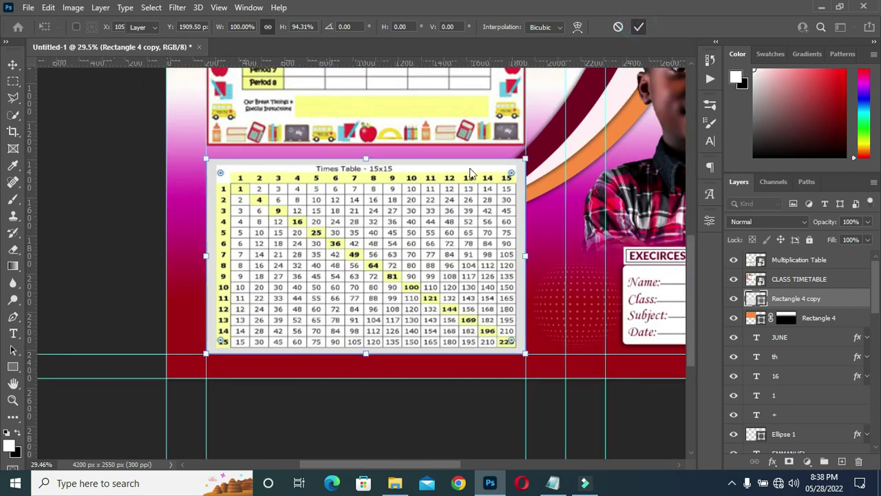
scroll(244, 230, down, 3)
key(Return)
scroll(391, 235, down, 1)
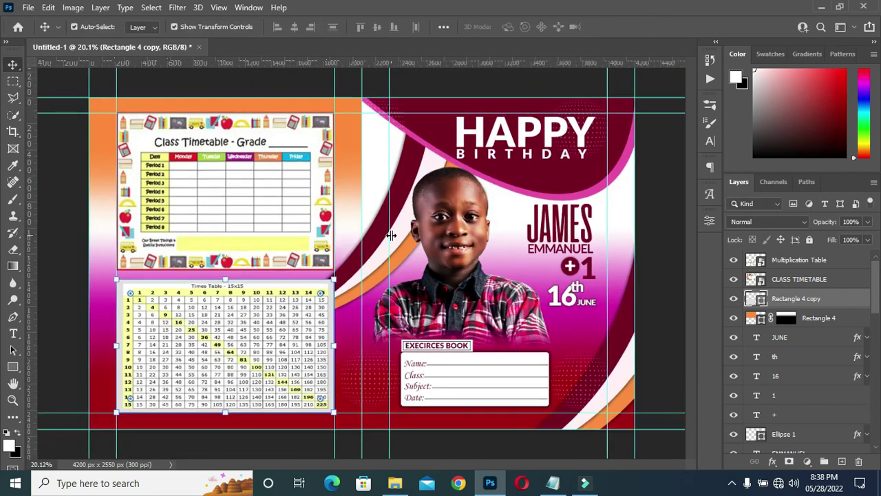
click(506, 303)
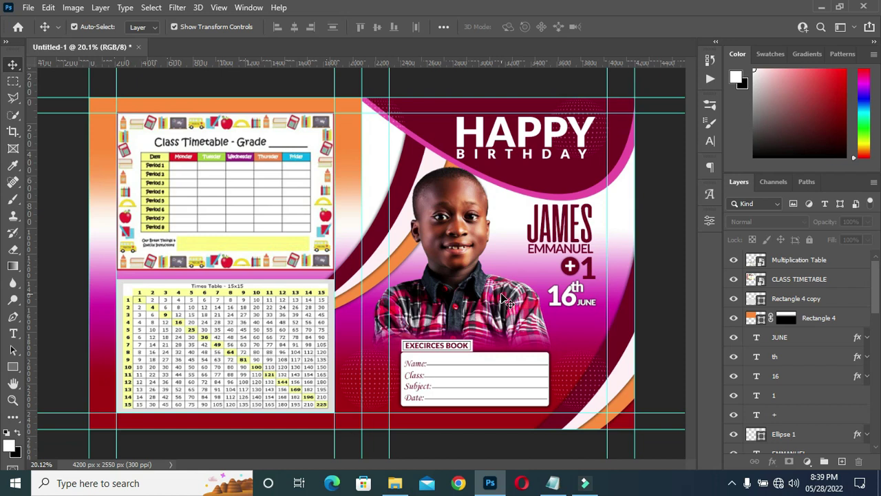